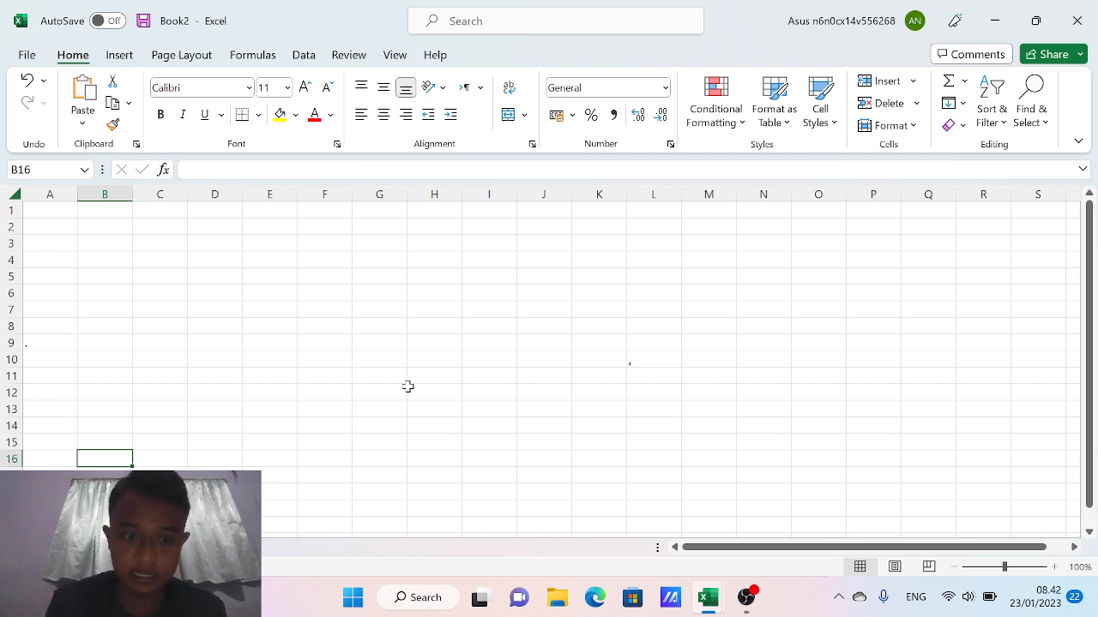
Enter 'Soal Ujian Akhir Semsester', 'Aplikasi Perkantoran' and 'Genap 2022/2023' in A1, A2 and A3
{"action": "left_click", "coordinate": [50, 214]}
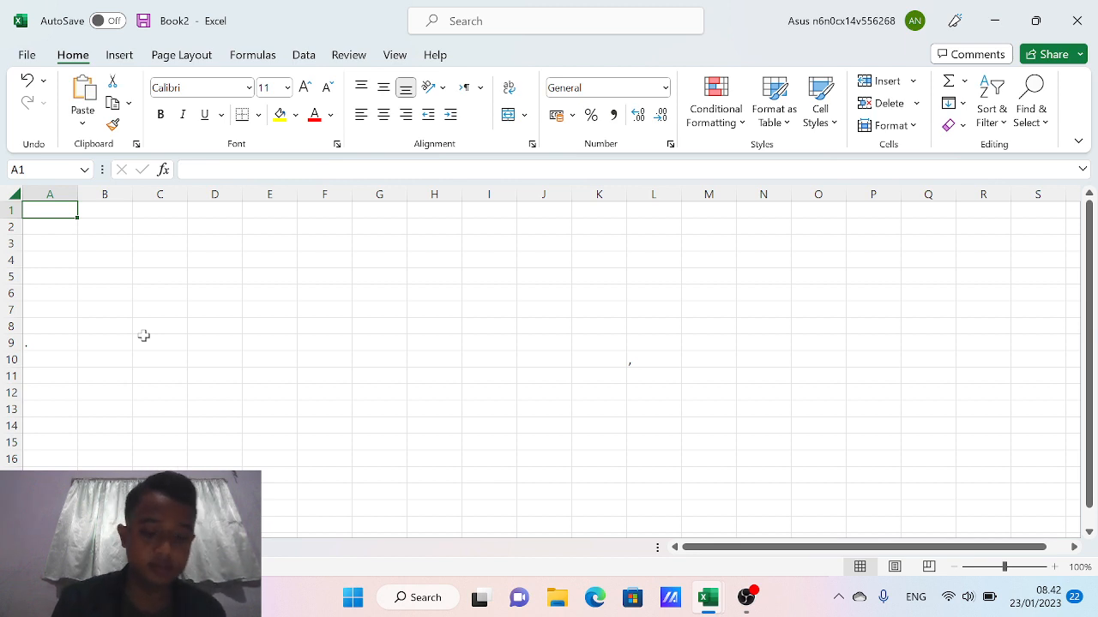
{"action": "type", "text": "Sosa"}
{"action": "key", "text": "BackSpace"}
{"action": "key", "text": "BackSpace"}
{"action": "key", "text": "BackSpace"}
{"action": "key", "text": "BackSpace"}
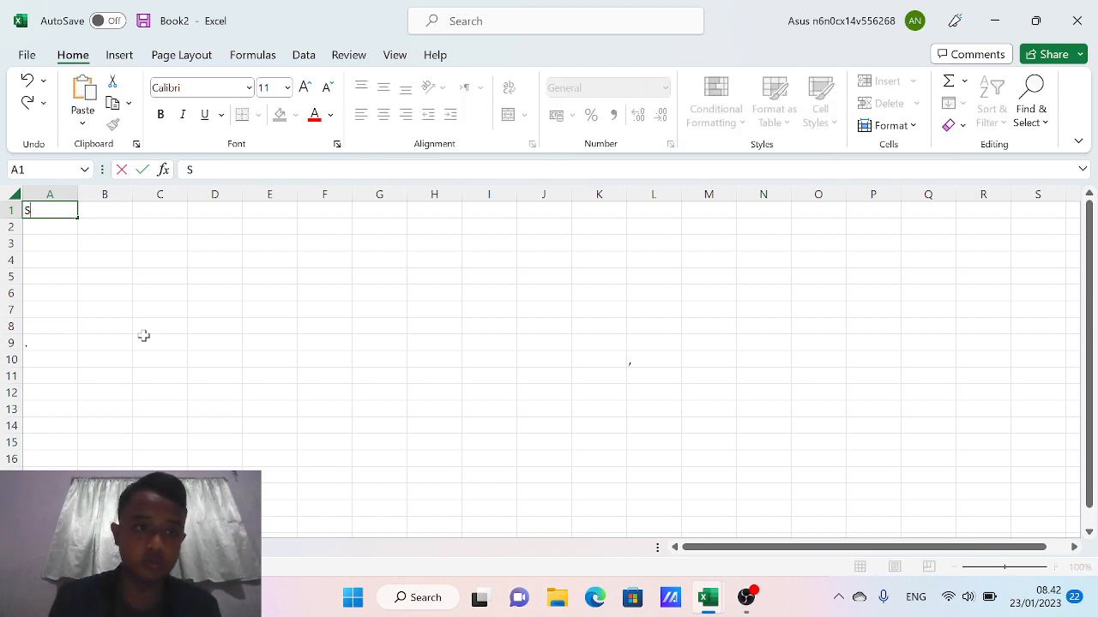
{"action": "type", "text": "Soal"}
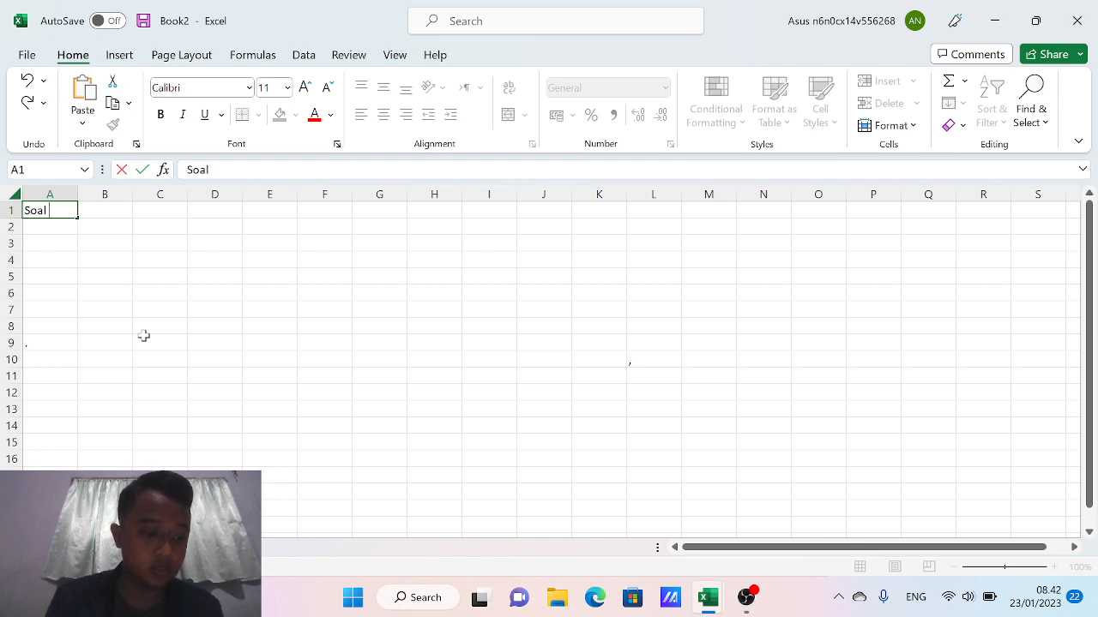
{"action": "type", "text": " Ujian"}
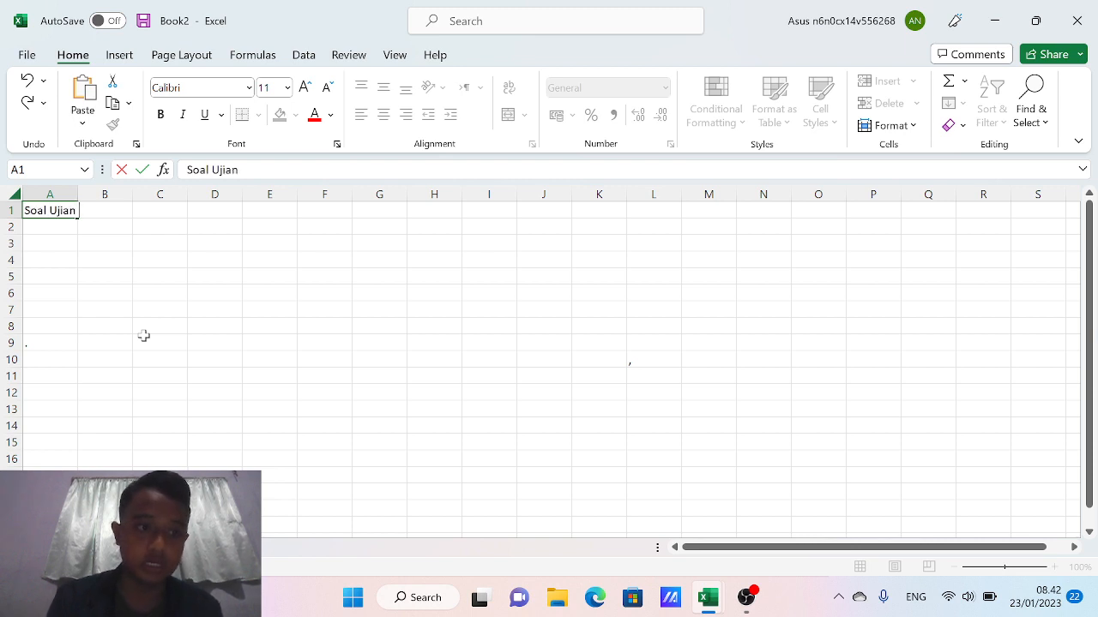
{"action": "type", "text": " Akhi"}
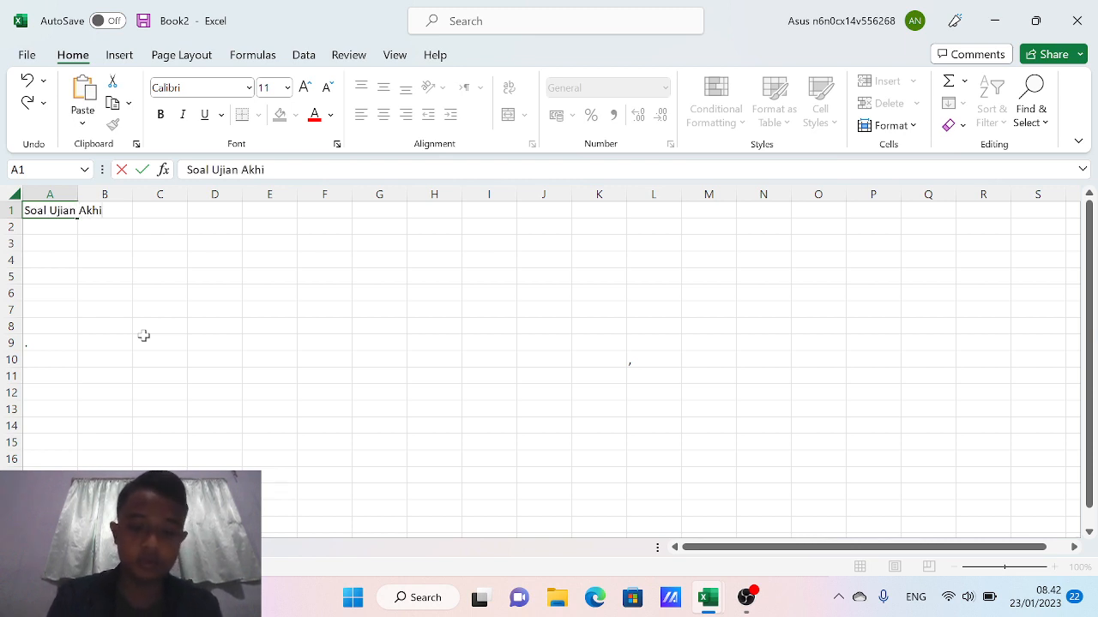
{"action": "type", "text": "r Sem"}
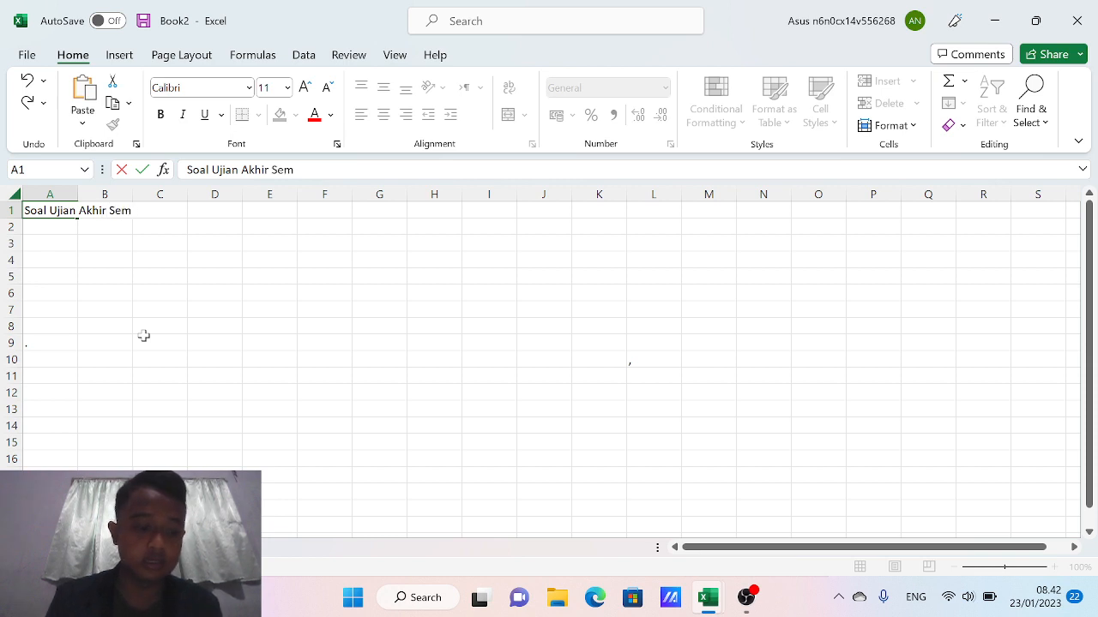
{"action": "type", "text": "sester"}
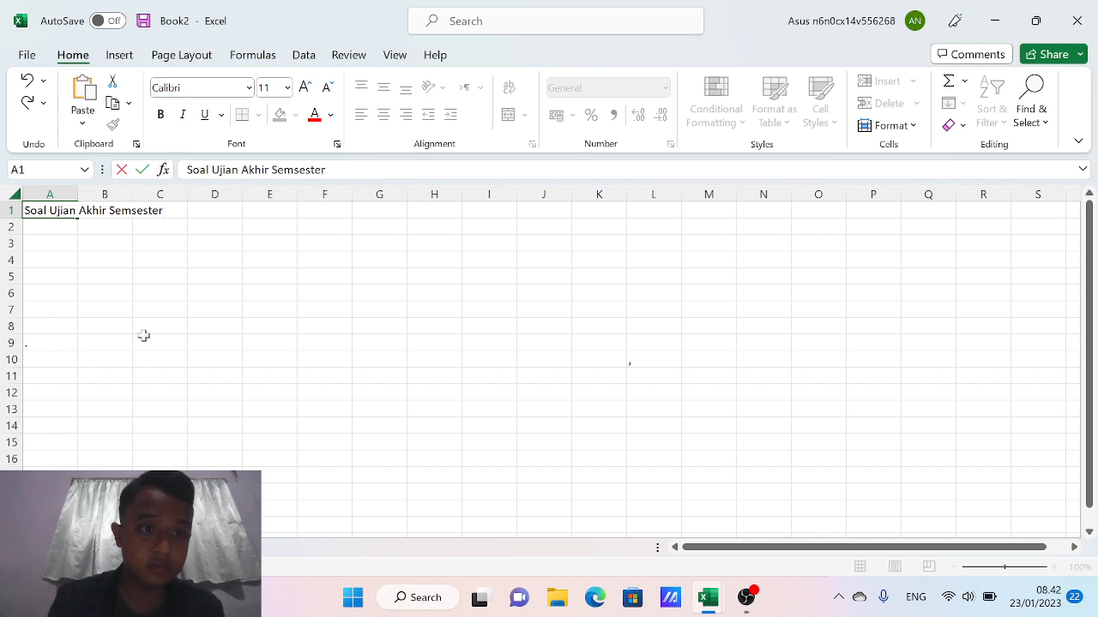
{"action": "key", "text": "Return"}
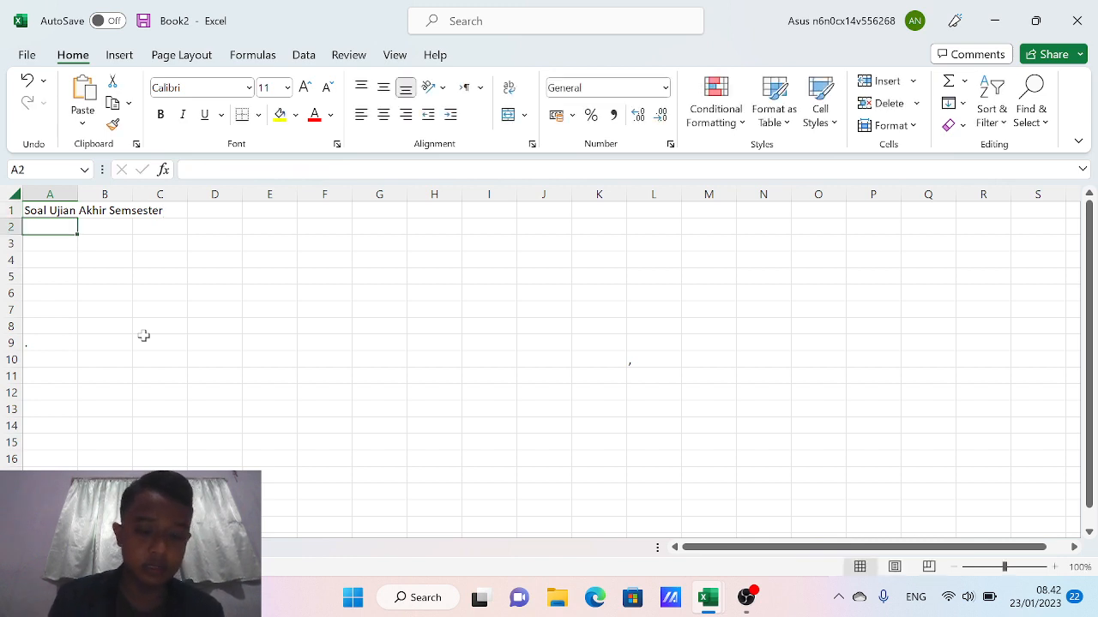
{"action": "type", "text": "Aplikasi"}
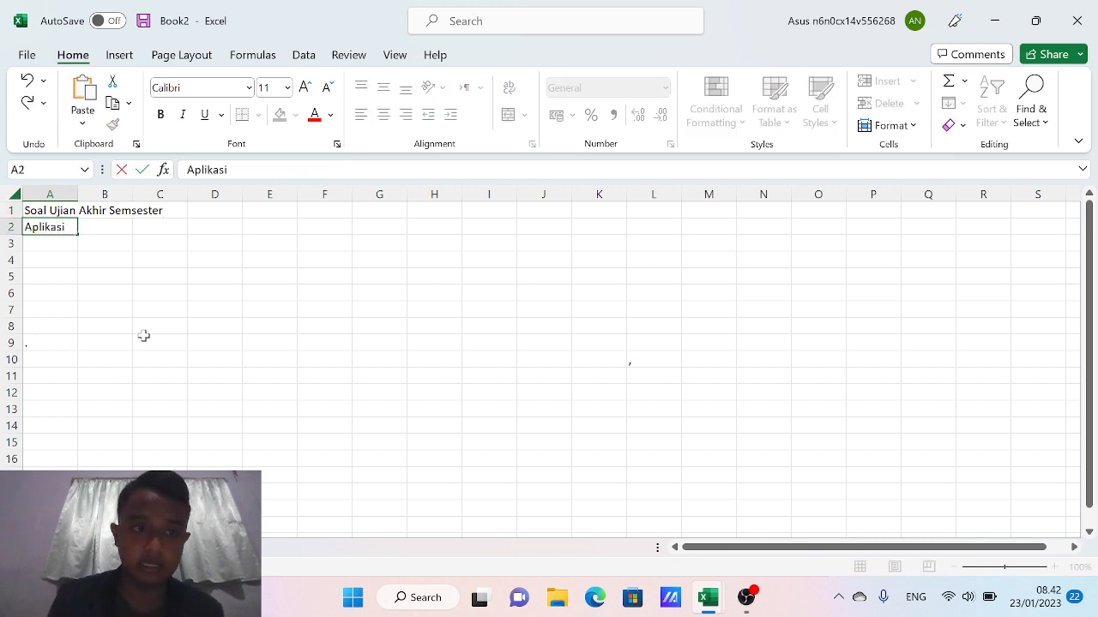
{"action": "type", "text": " Pe"}
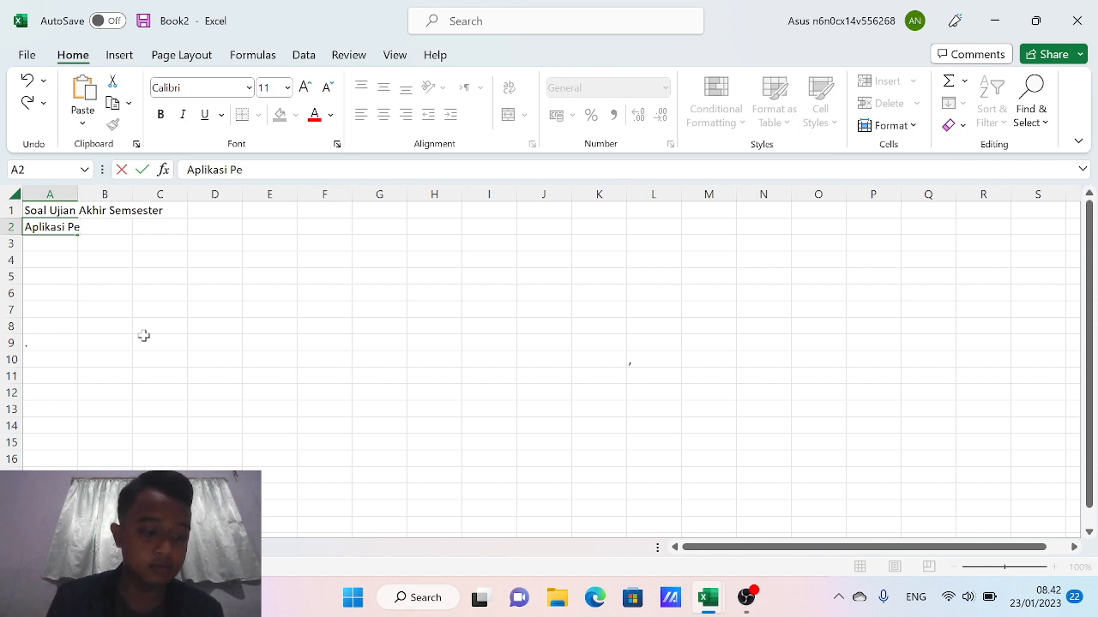
{"action": "type", "text": "rKantoran"}
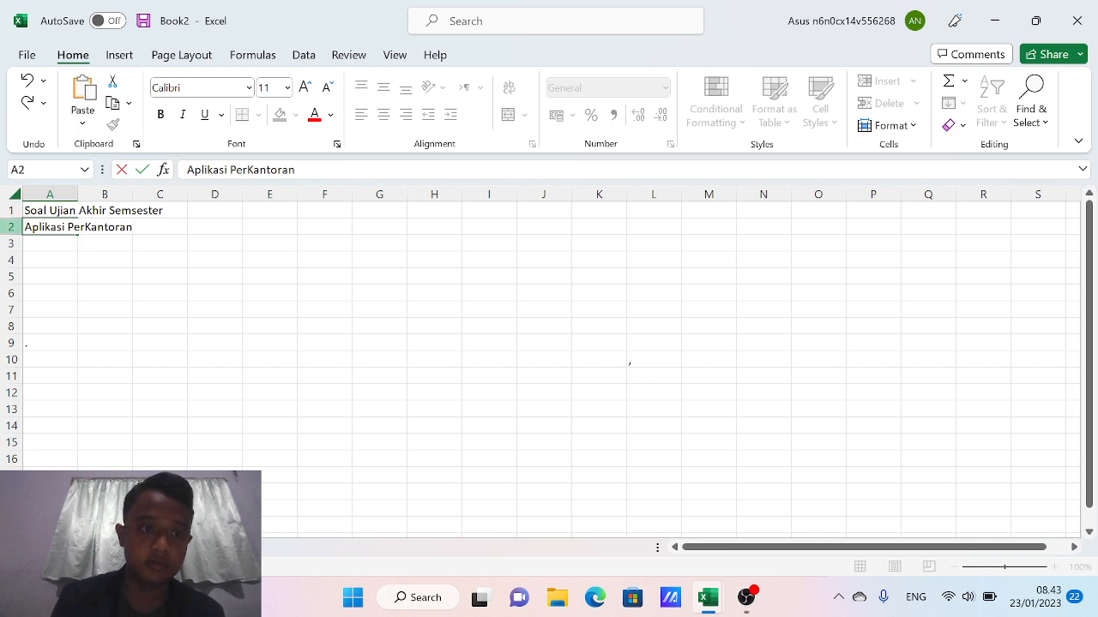
{"action": "key", "text": "BackSpace"}
{"action": "type", "text": "k"}
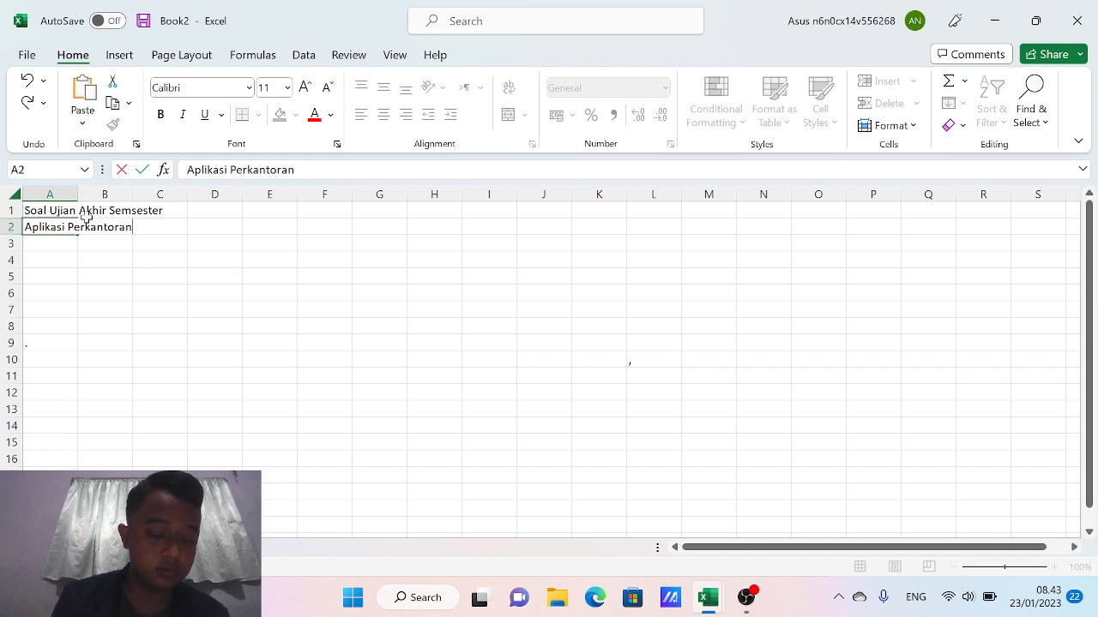
{"action": "left_click", "coordinate": [50, 245]}
{"action": "type", "text": "Gen"}
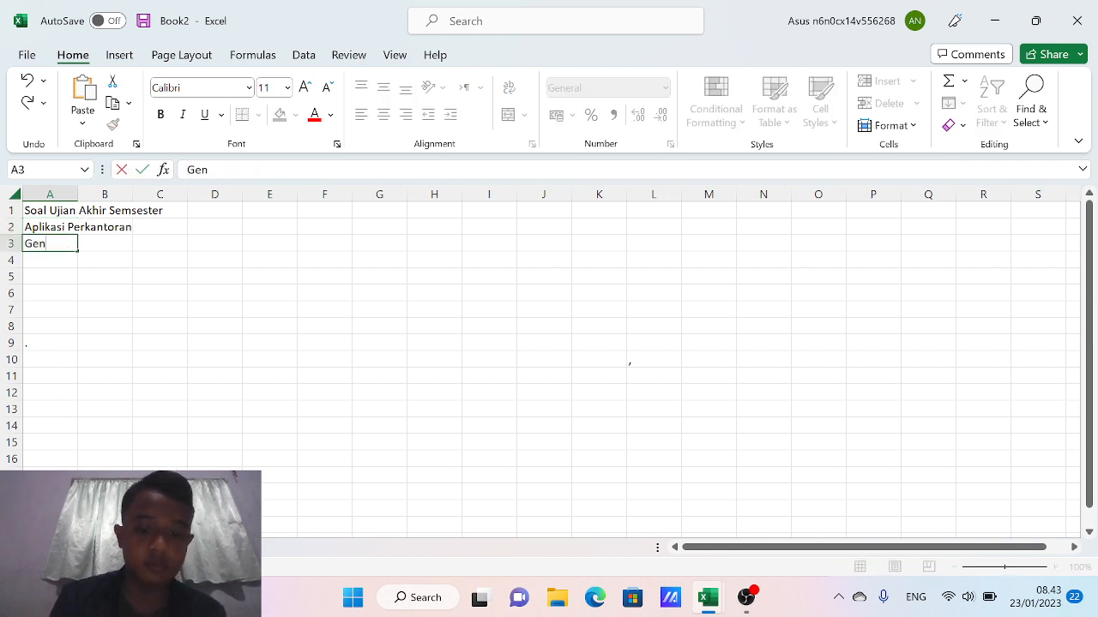
{"action": "type", "text": "ap 2"}
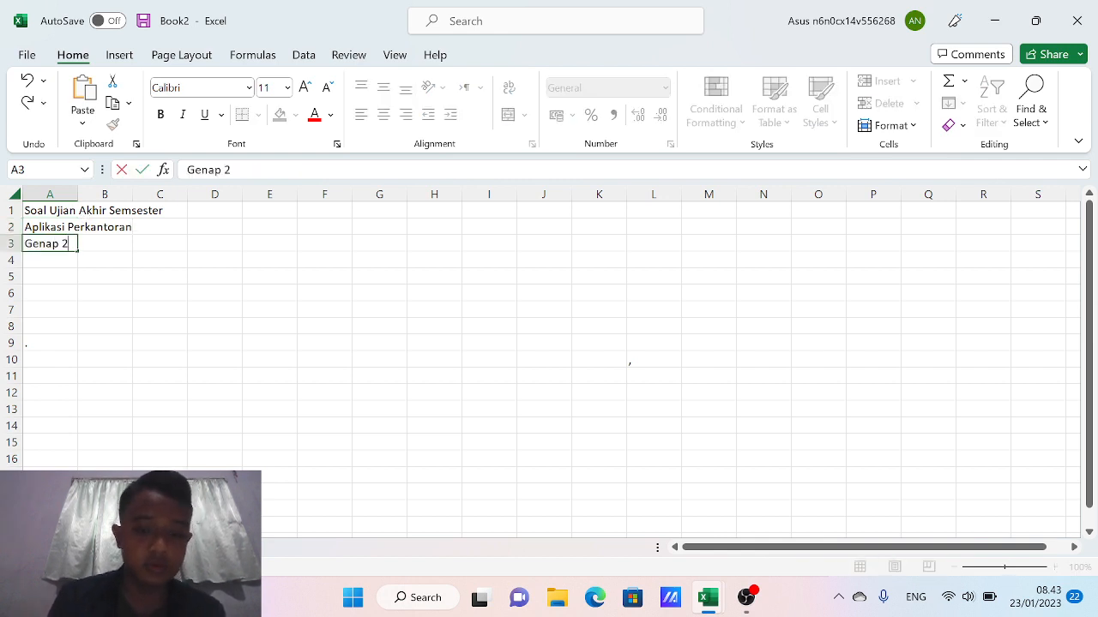
{"action": "type", "text": "022/2023"}
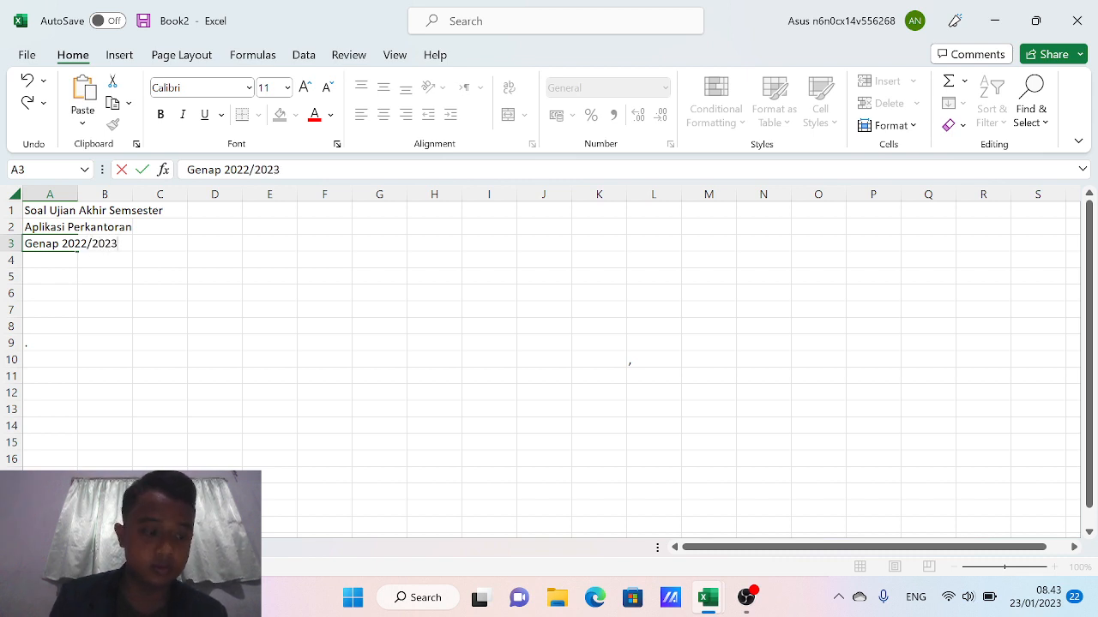
{"action": "key", "text": "Return"}
{"action": "key", "text": "Return"}
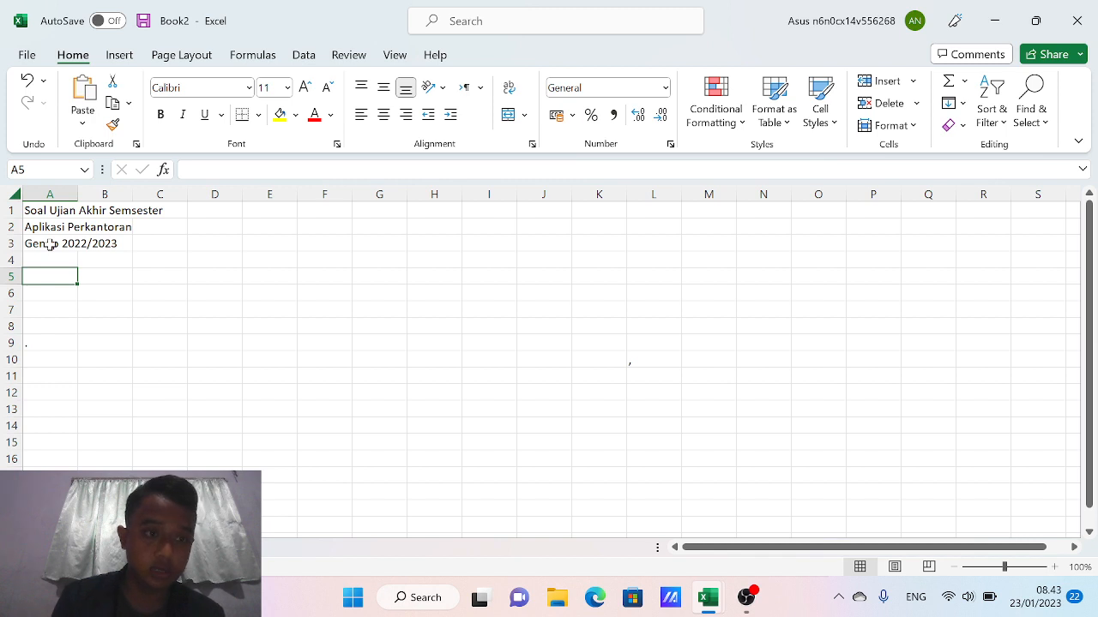
Enter the label 'Nama Dosen' in A5 and the lecturer's full name with degree in D5
{"action": "type", "text": "Nama"}
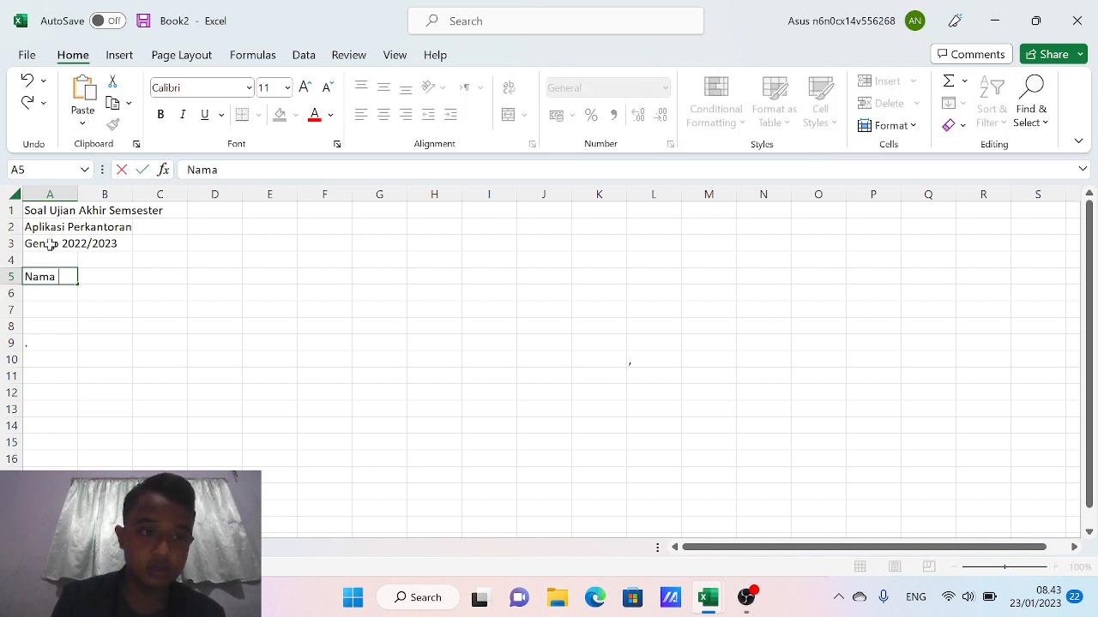
{"action": "type", "text": " Dosen"}
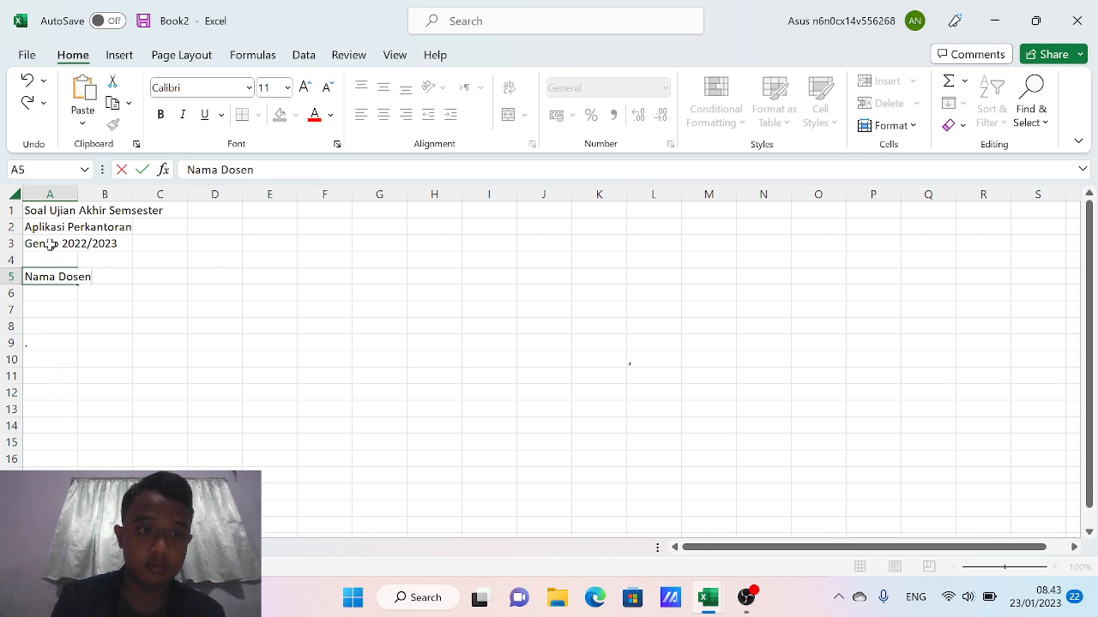
{"action": "key", "text": "Tab"}
{"action": "key", "text": "Tab"}
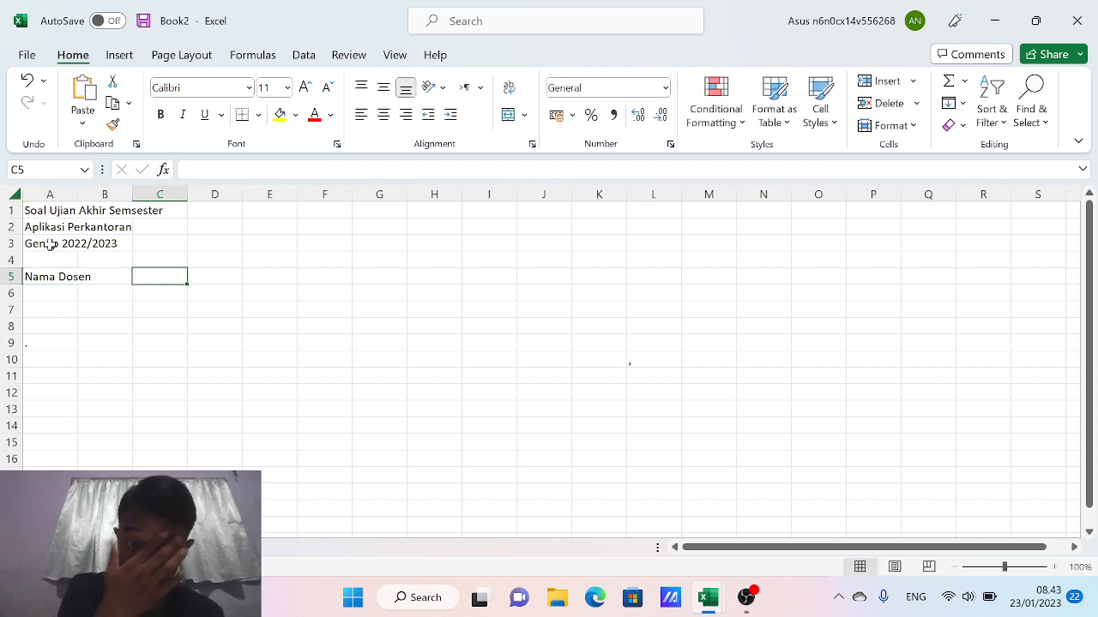
{"action": "key", "text": "Tab"}
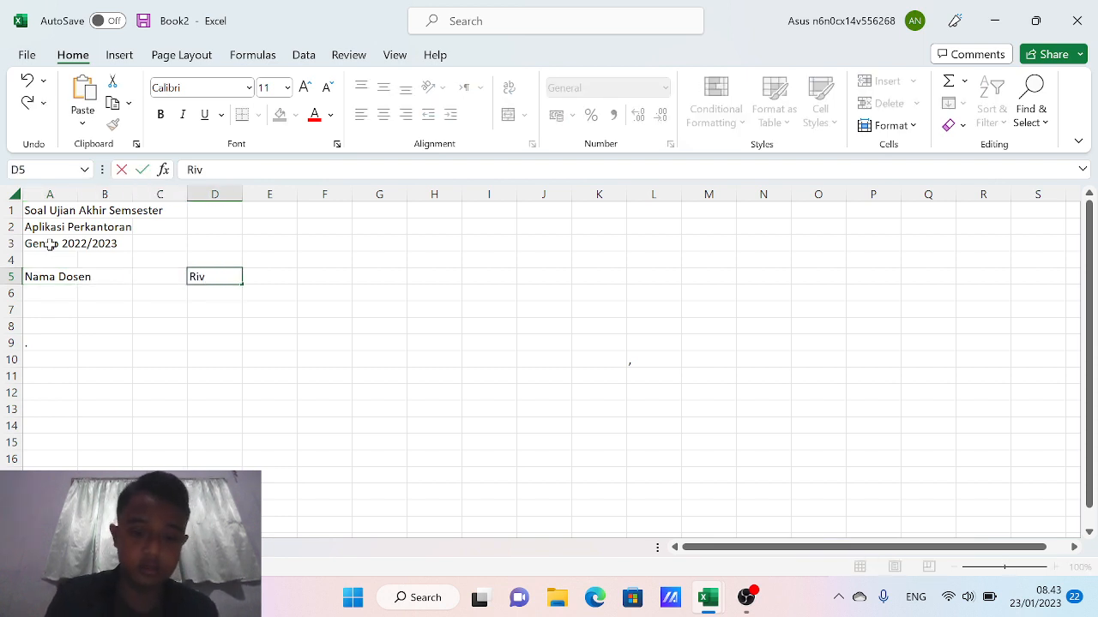
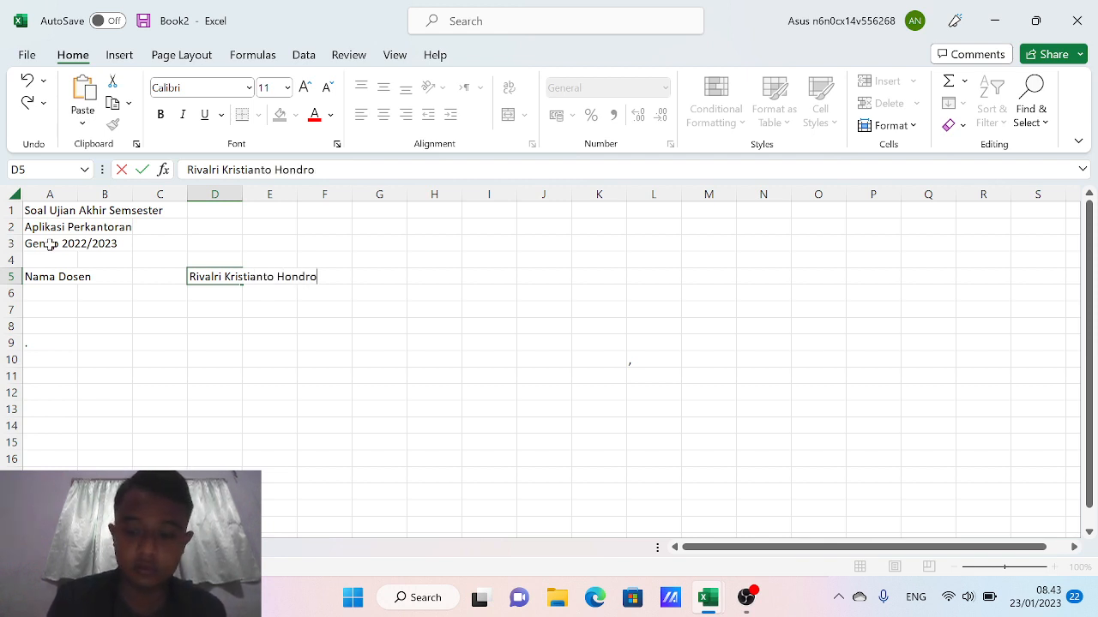
{"action": "type", "text": ", M.Kom"}
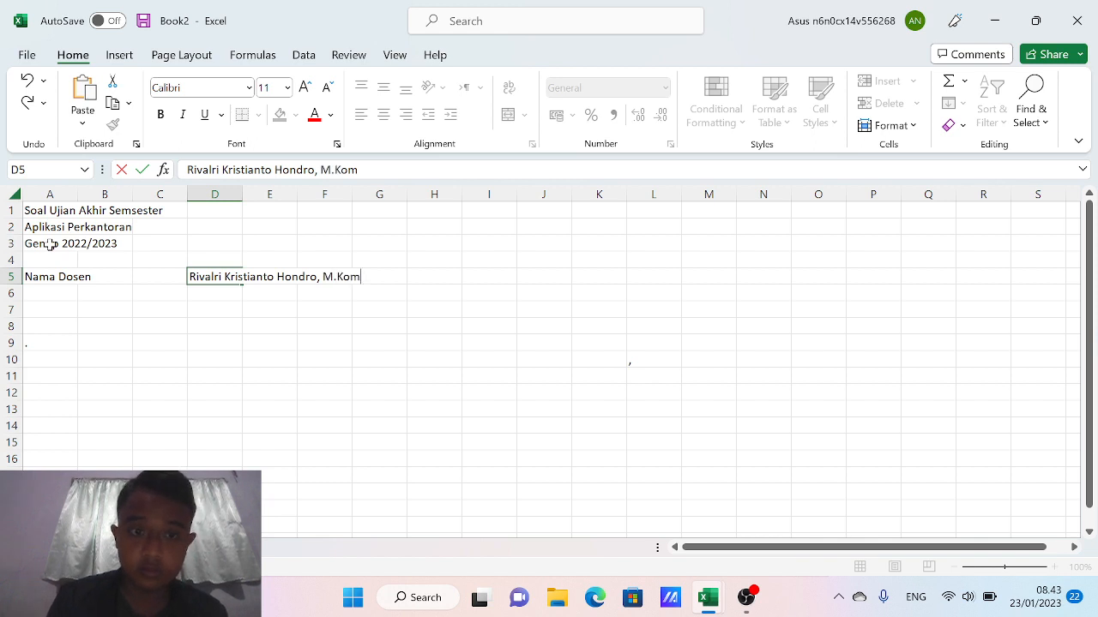
{"action": "key", "text": "shift+Home"}
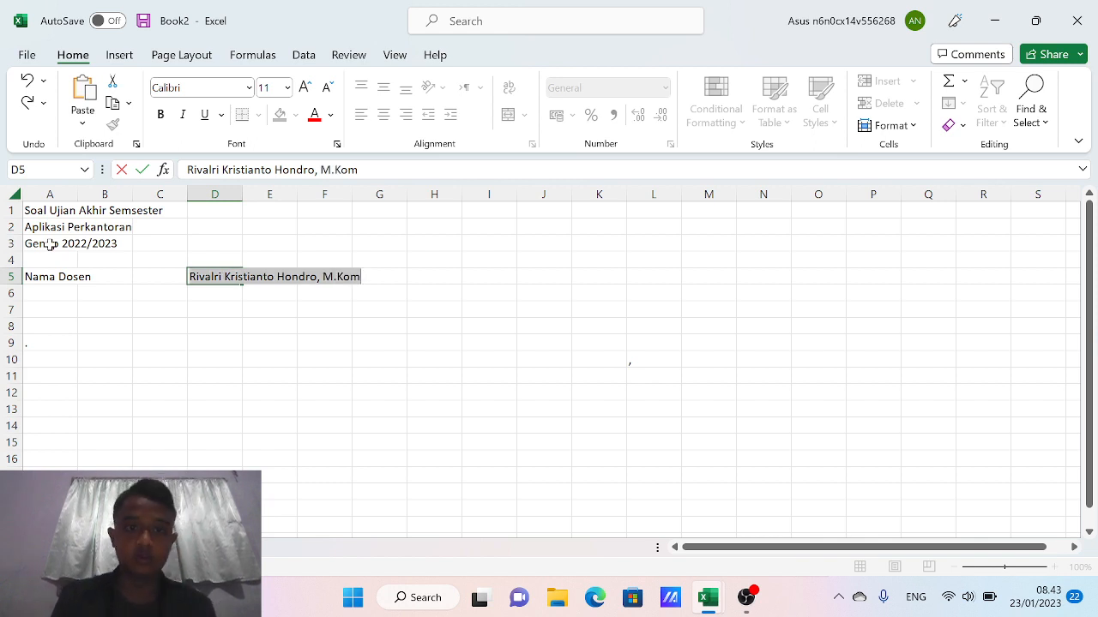
{"action": "left_click", "coordinate": [187, 351]}
Set the whole sheet's font to Times New Roman, size 12
{"action": "key", "text": "ctrl+a"}
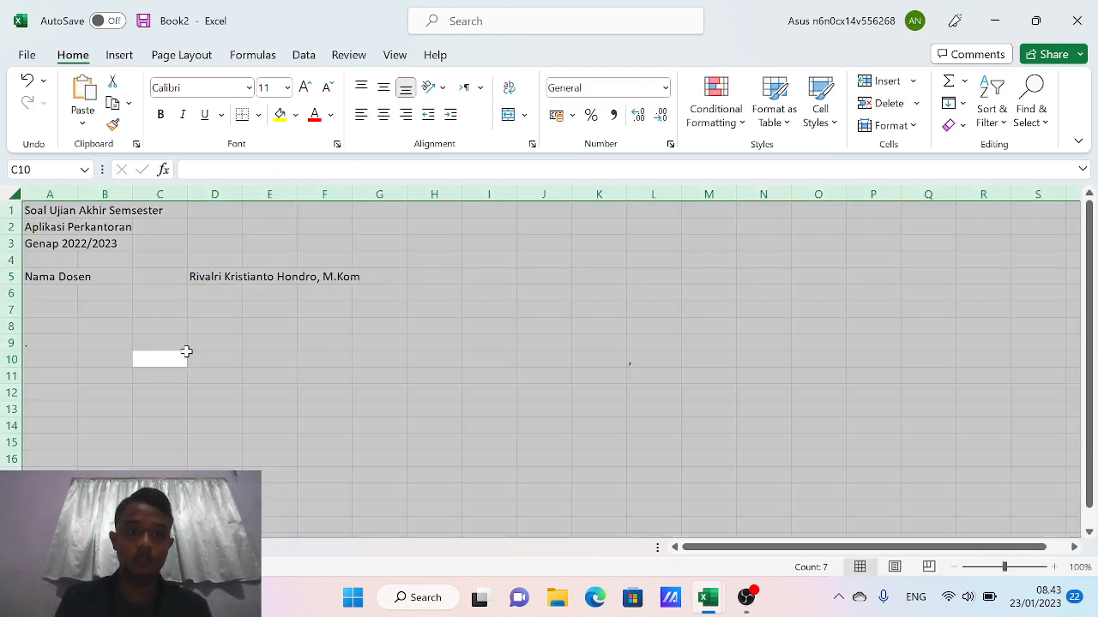
{"action": "left_click", "coordinate": [206, 88]}
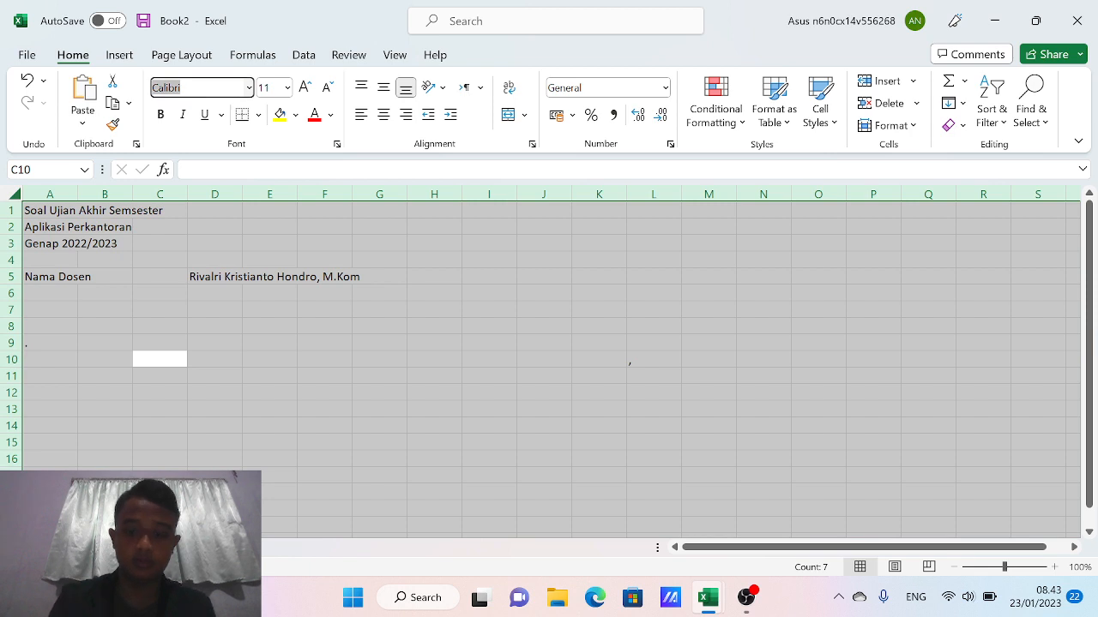
{"action": "type", "text": "Times"}
{"action": "key", "text": "Return"}
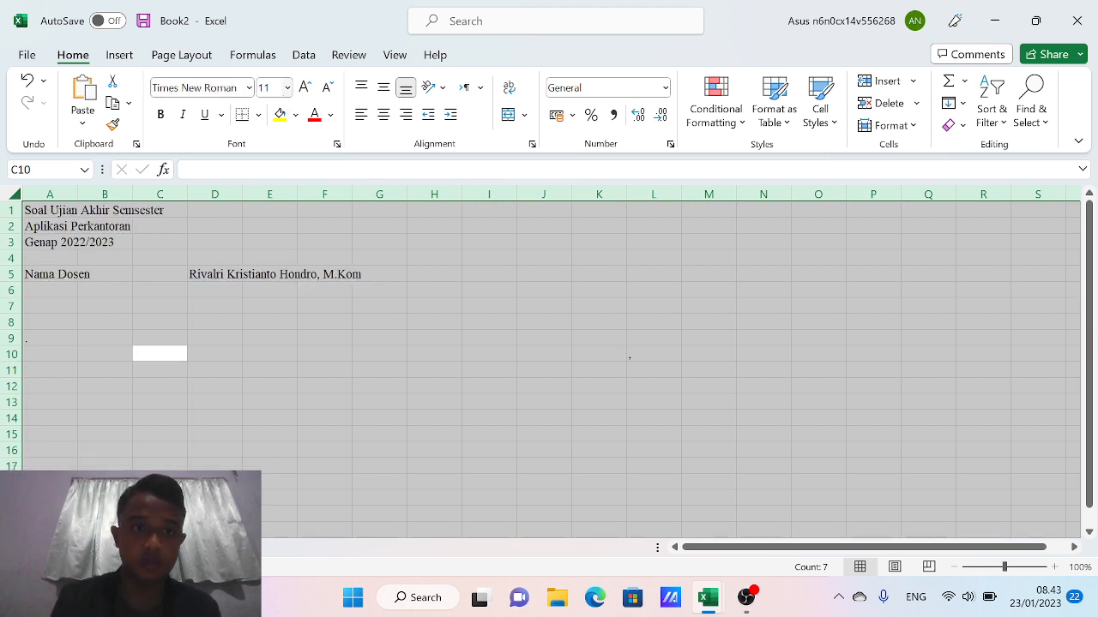
{"action": "left_click", "coordinate": [273, 87]}
{"action": "type", "text": "12"}
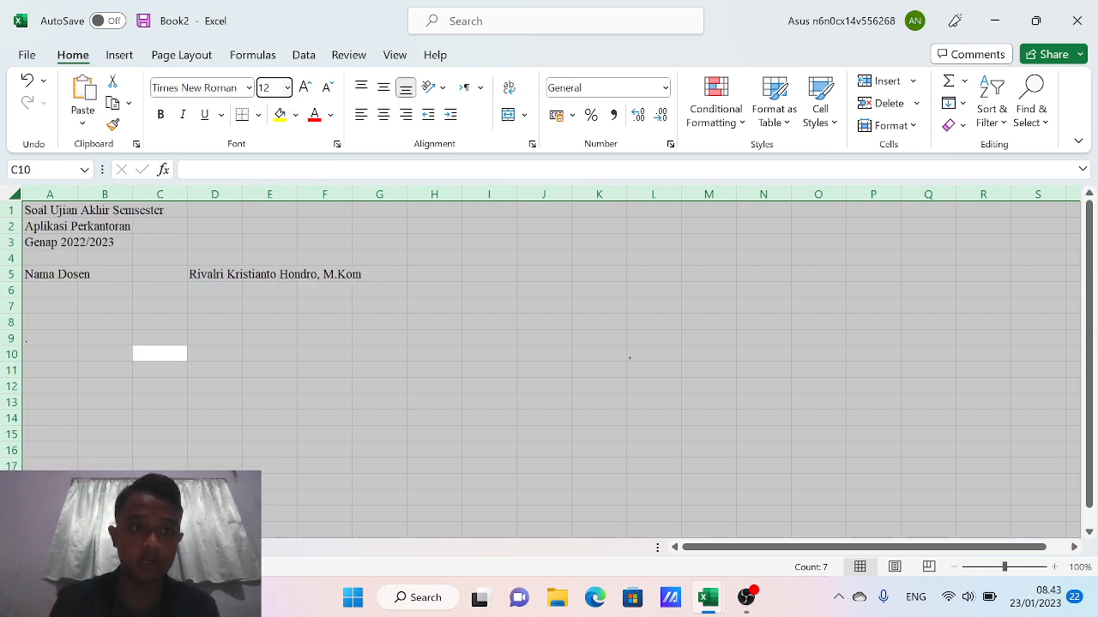
{"action": "key", "text": "Return"}
Make the three title lines in A1:A3 bold
{"action": "left_click", "coordinate": [30, 207]}
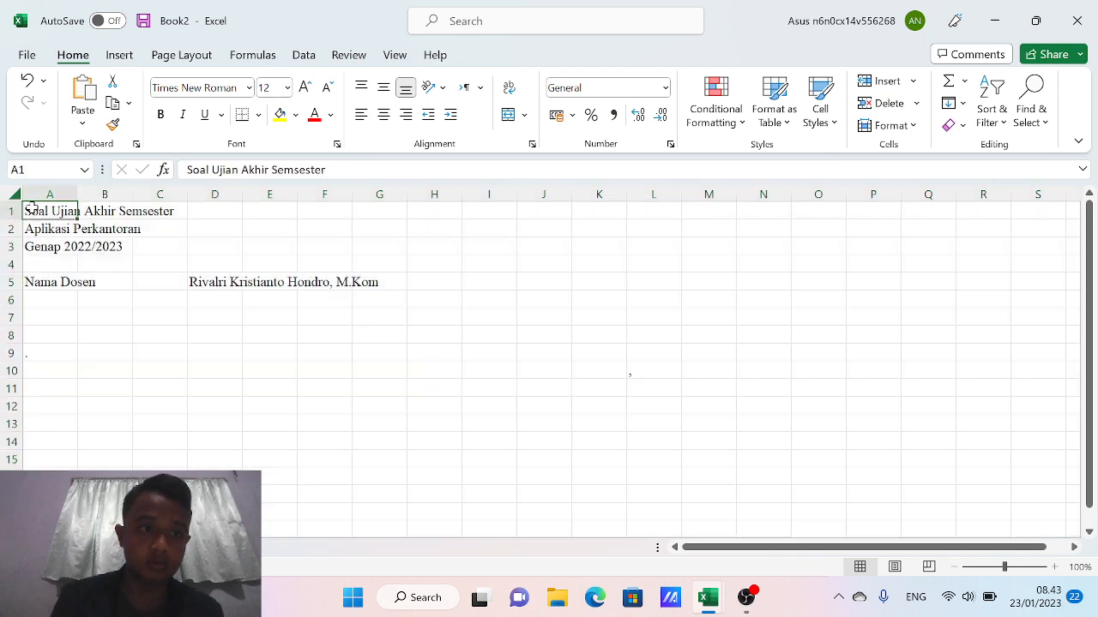
{"action": "left_click_drag", "start_coordinate": [30, 207], "coordinate": [33, 249]}
{"action": "key", "text": "ctrl+b"}
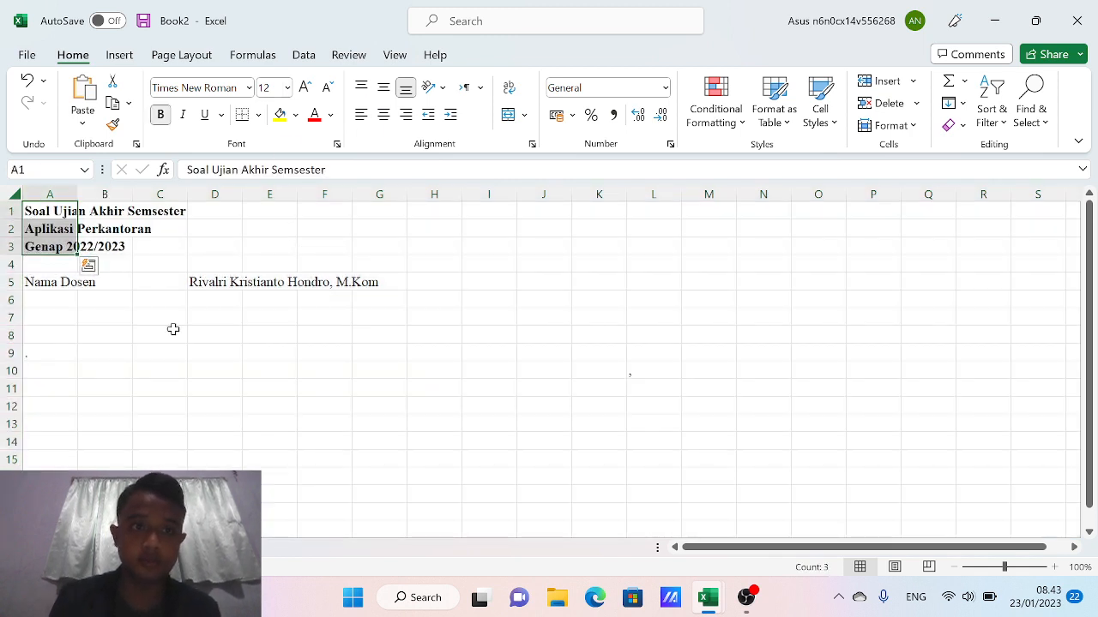
Enter 'Mata Kuliah' in A6, 'Aplikasi Perkantoran' in D6 and the label 'Soal' in A8
{"action": "left_click", "coordinate": [41, 298]}
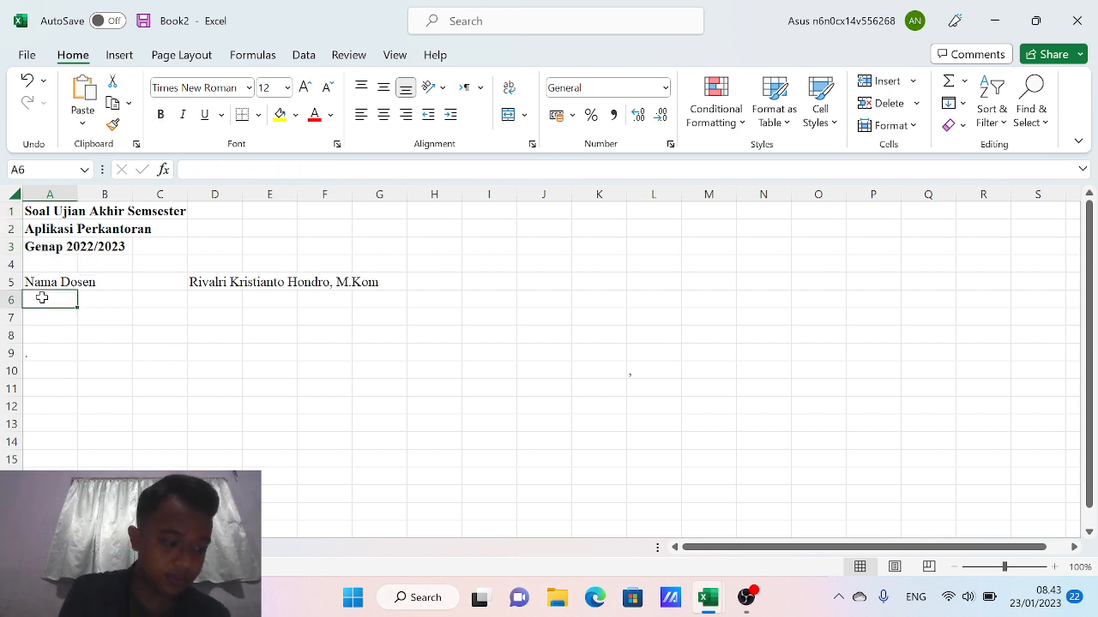
{"action": "type", "text": "Mata Kuliah"}
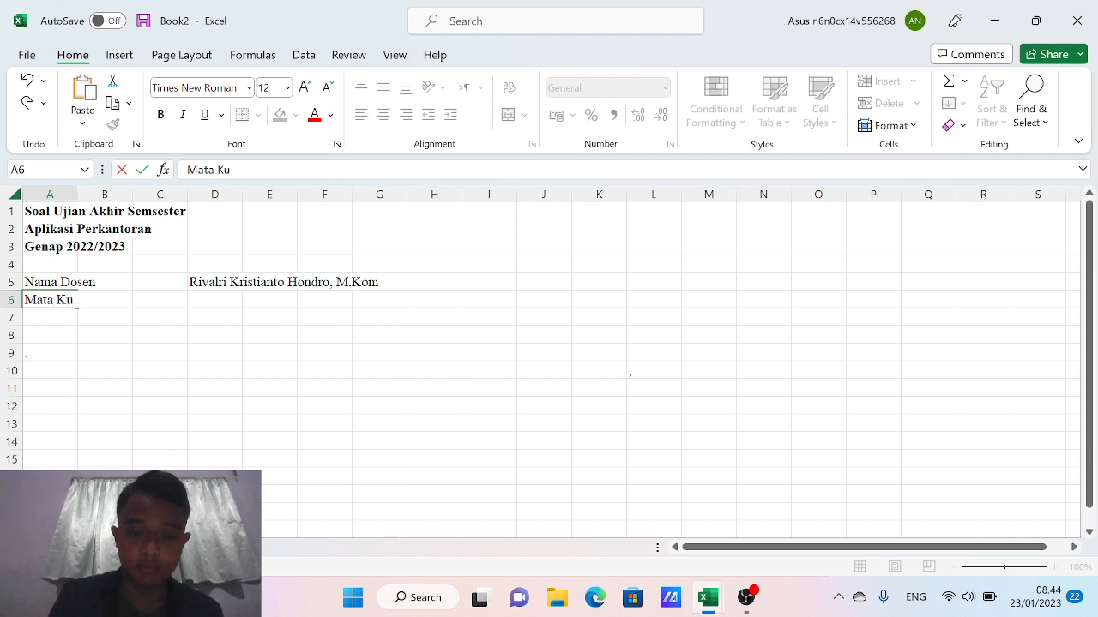
{"action": "key", "text": "Tab"}
{"action": "key", "text": "Tab"}
{"action": "key", "text": "Tab"}
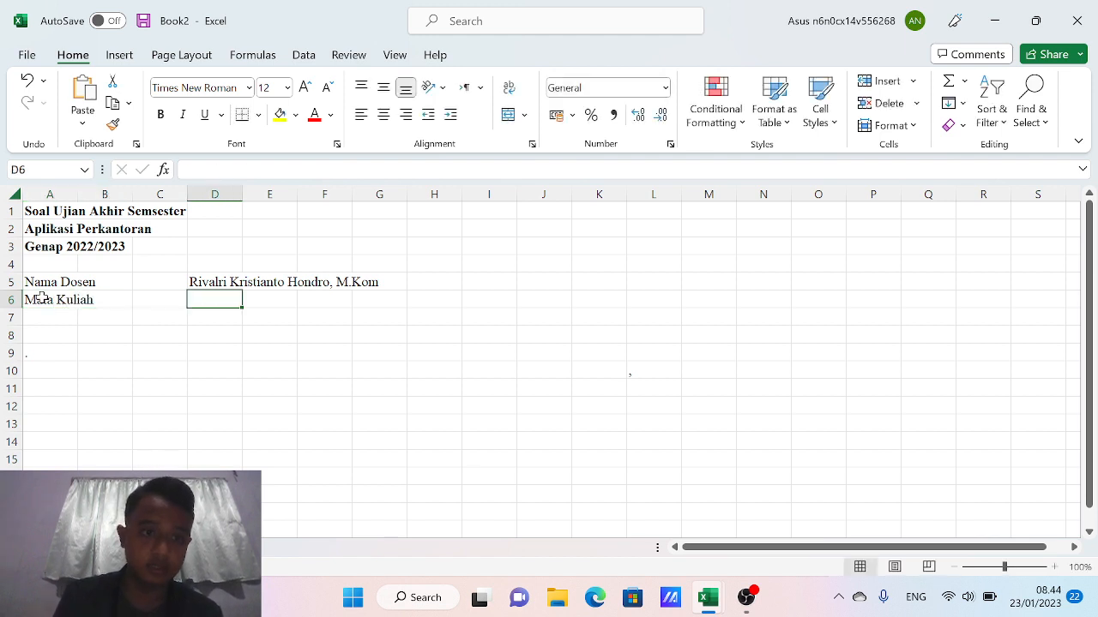
{"action": "type", "text": "Aplikas"}
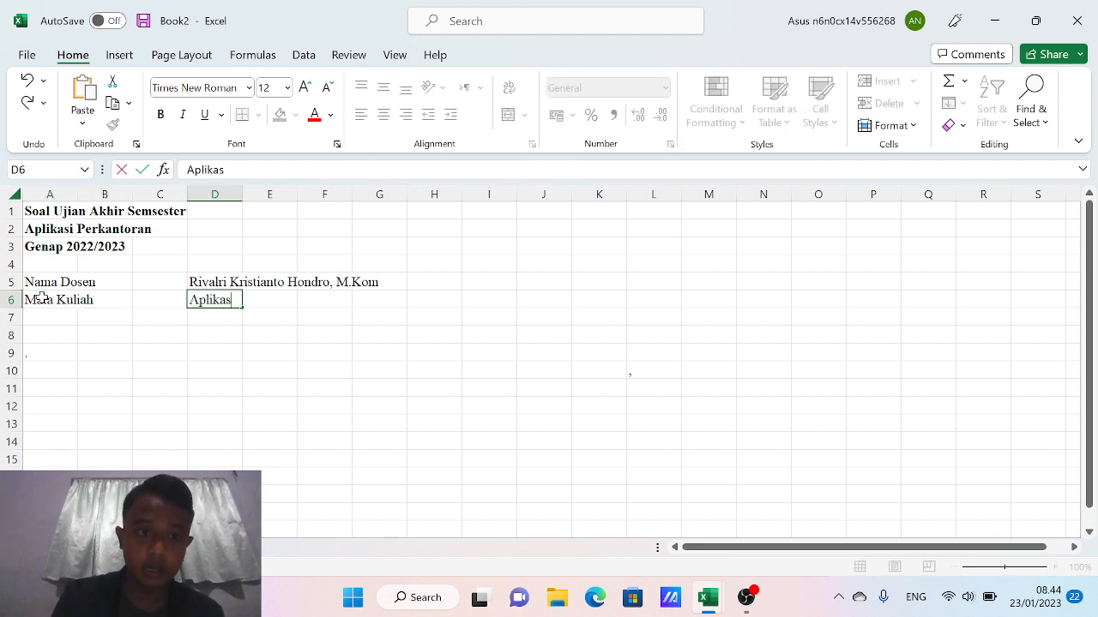
{"action": "type", "text": "i Perkan"}
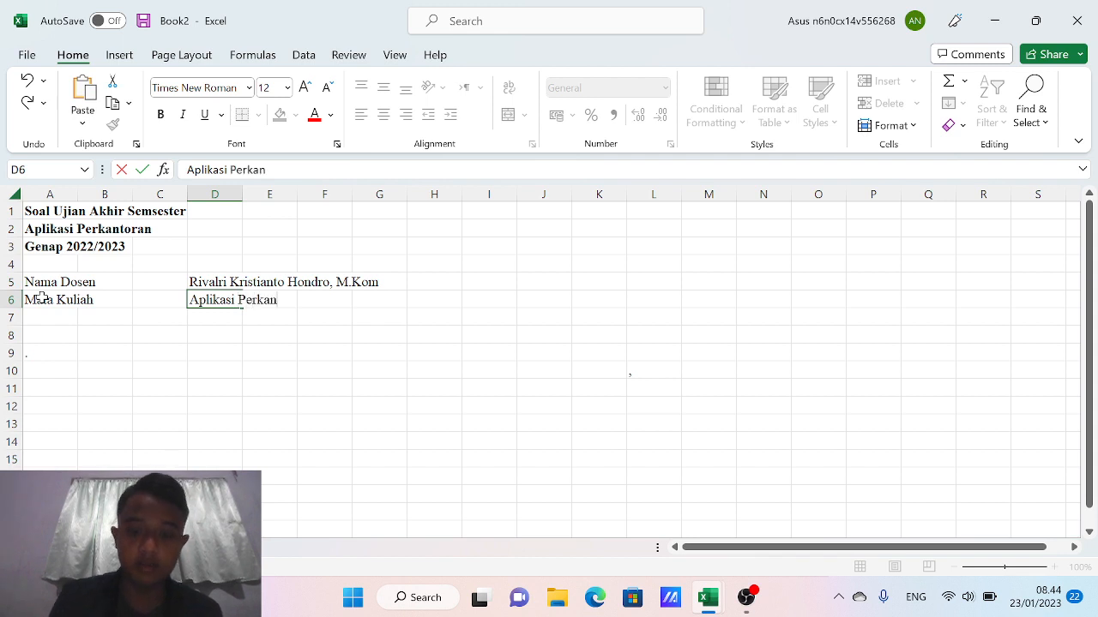
{"action": "type", "text": "toran"}
{"action": "key", "text": "Return"}
{"action": "key", "text": "Left"}
{"action": "key", "text": "Left"}
{"action": "key", "text": "Left"}
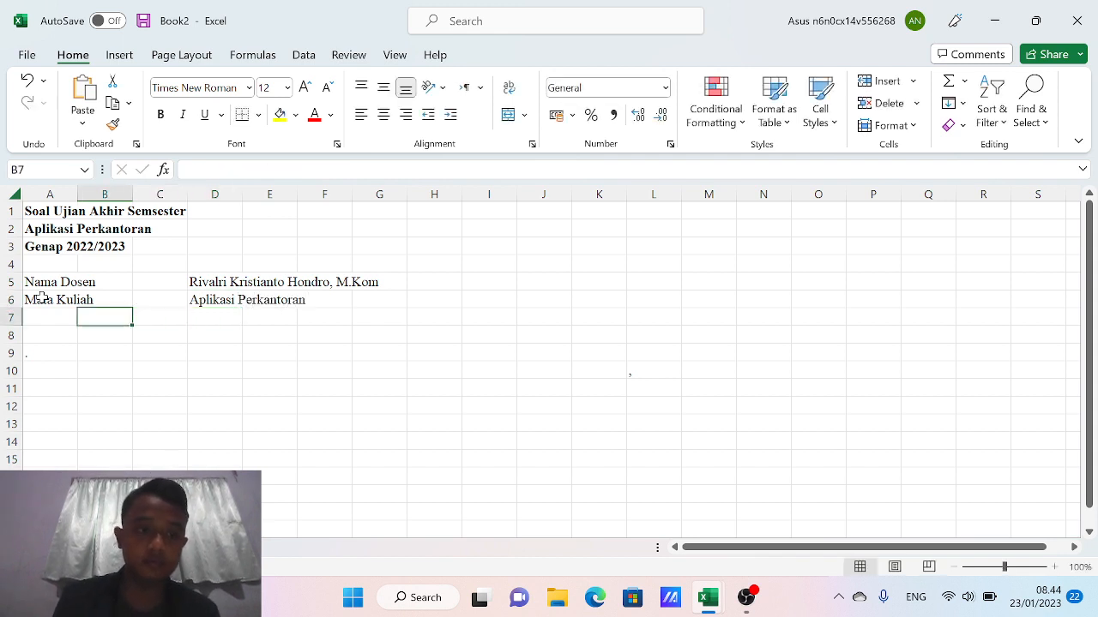
{"action": "key", "text": "Down"}
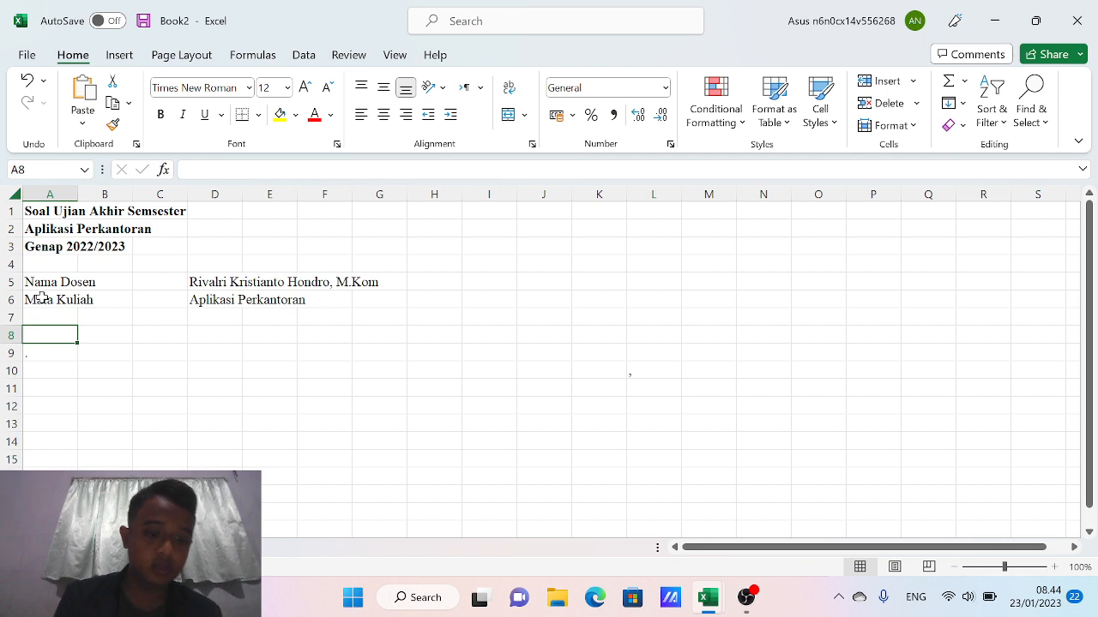
{"action": "type", "text": "Soal"}
{"action": "key", "text": "Return"}
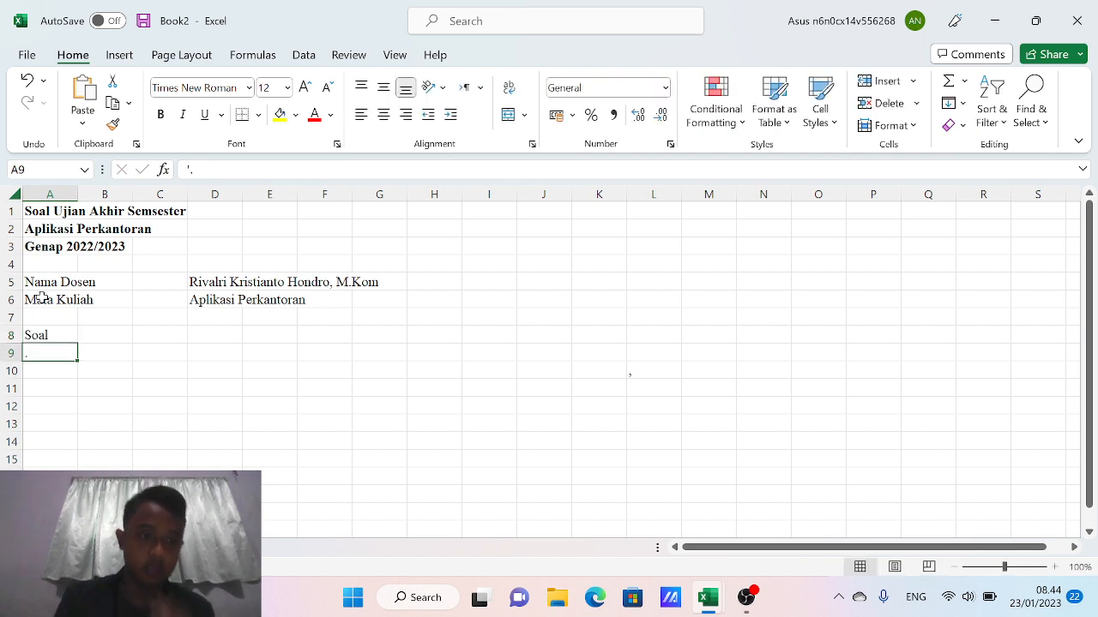
Type table headers No, Kode, Nama, Jabatan and Status across row 9
{"action": "type", "text": "No"}
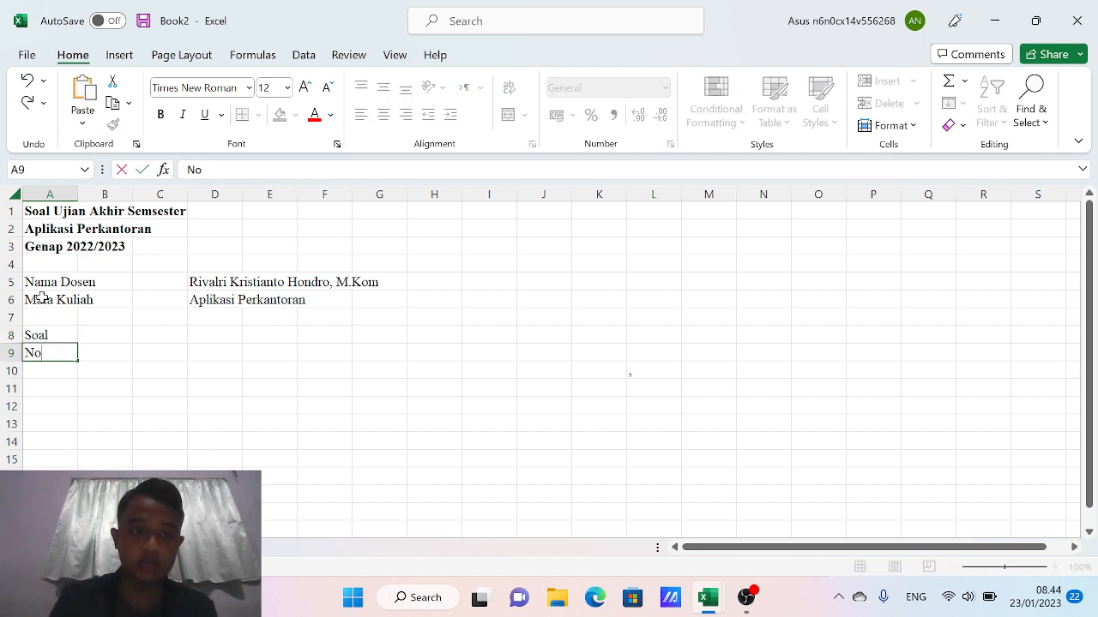
{"action": "key", "text": "Tab"}
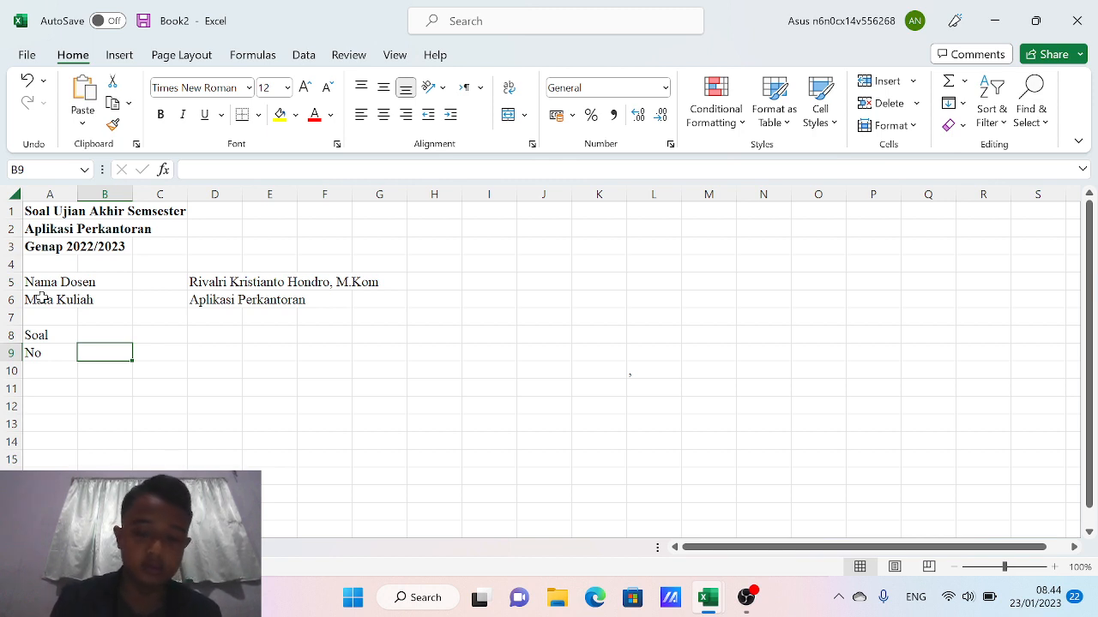
{"action": "type", "text": "Kode"}
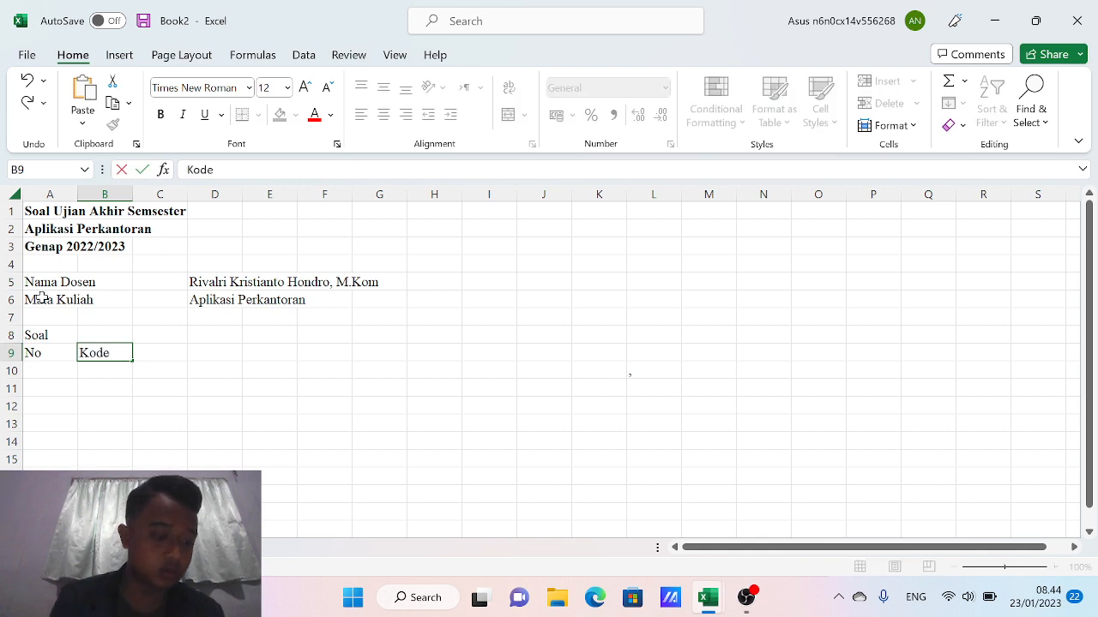
{"action": "key", "text": "Tab"}
{"action": "type", "text": "Nama"}
{"action": "key", "text": "Tab"}
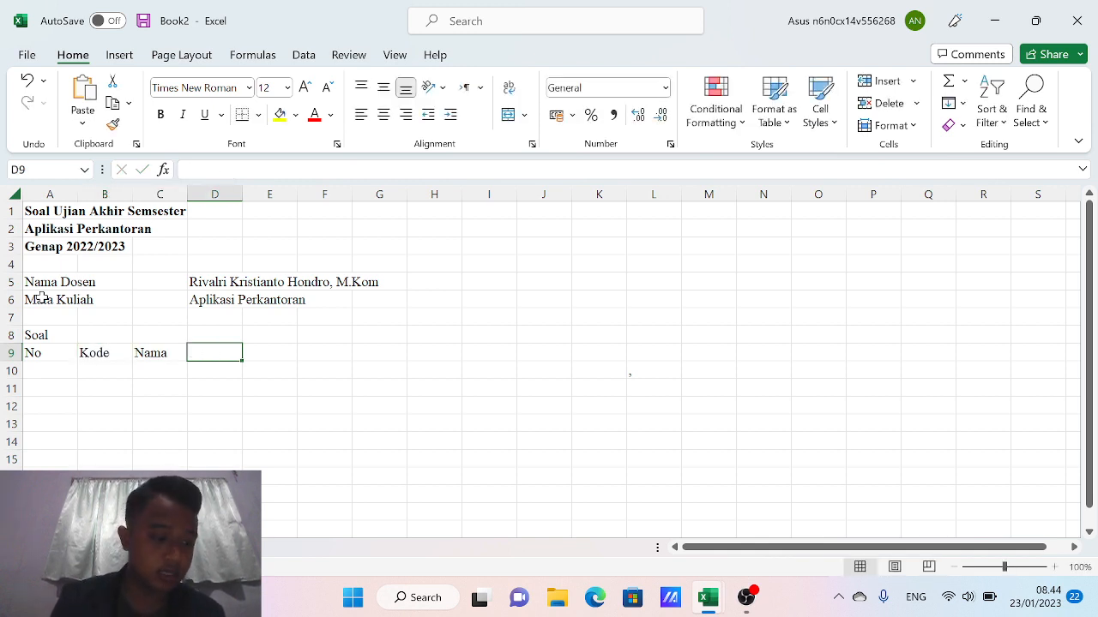
{"action": "type", "text": "Jabatan"}
{"action": "key", "text": "Tab"}
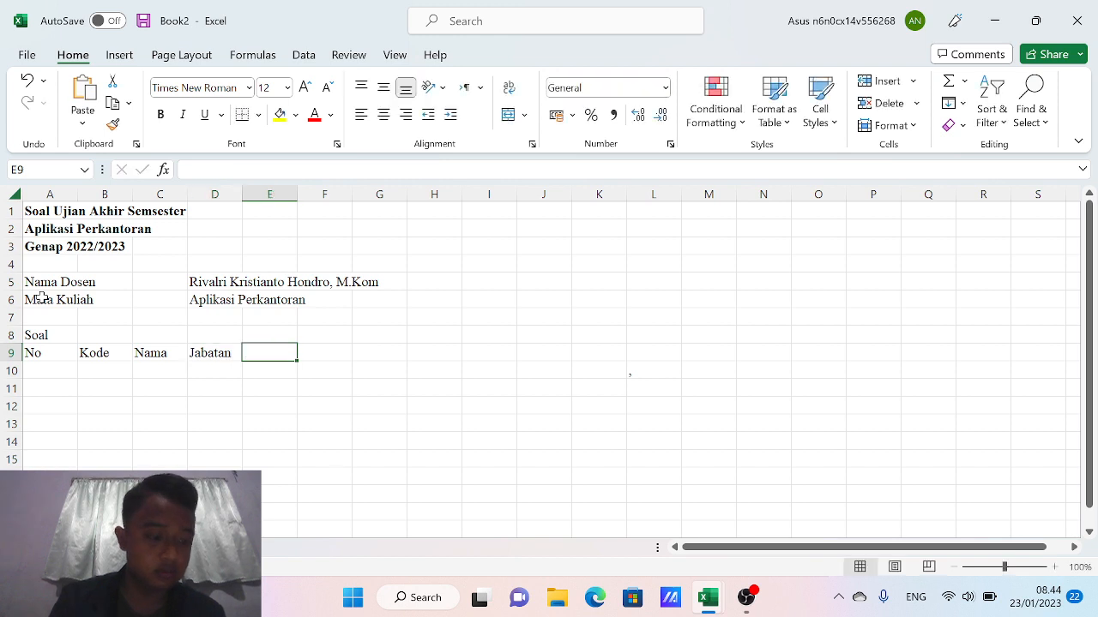
{"action": "type", "text": "Sya"}
{"action": "key", "text": "BackSpace"}
{"action": "key", "text": "BackSpace"}
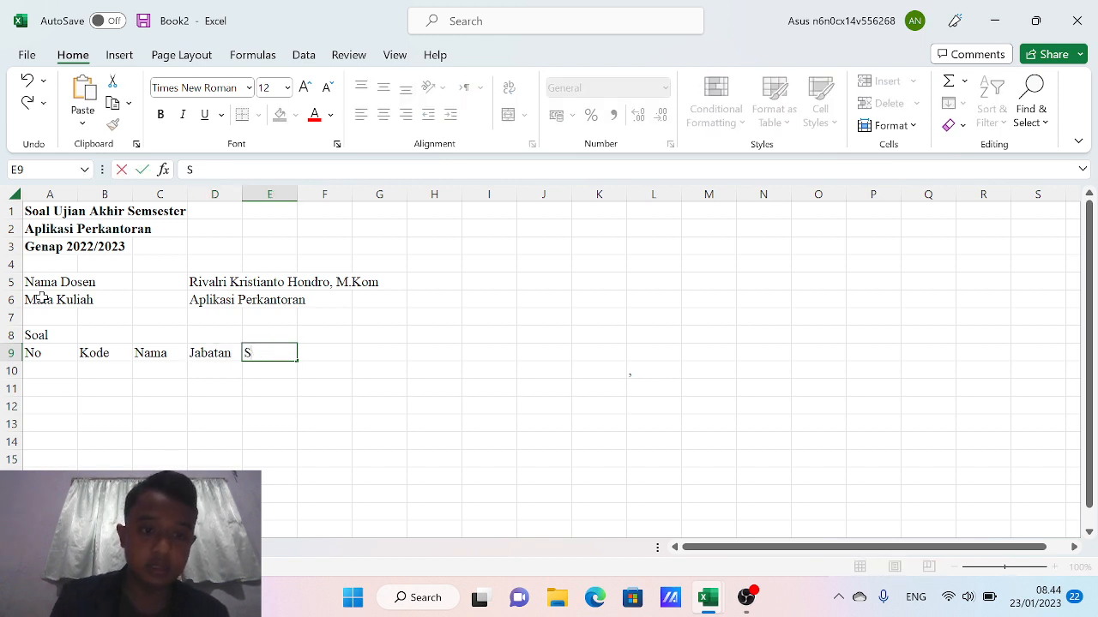
{"action": "type", "text": "tatus"}
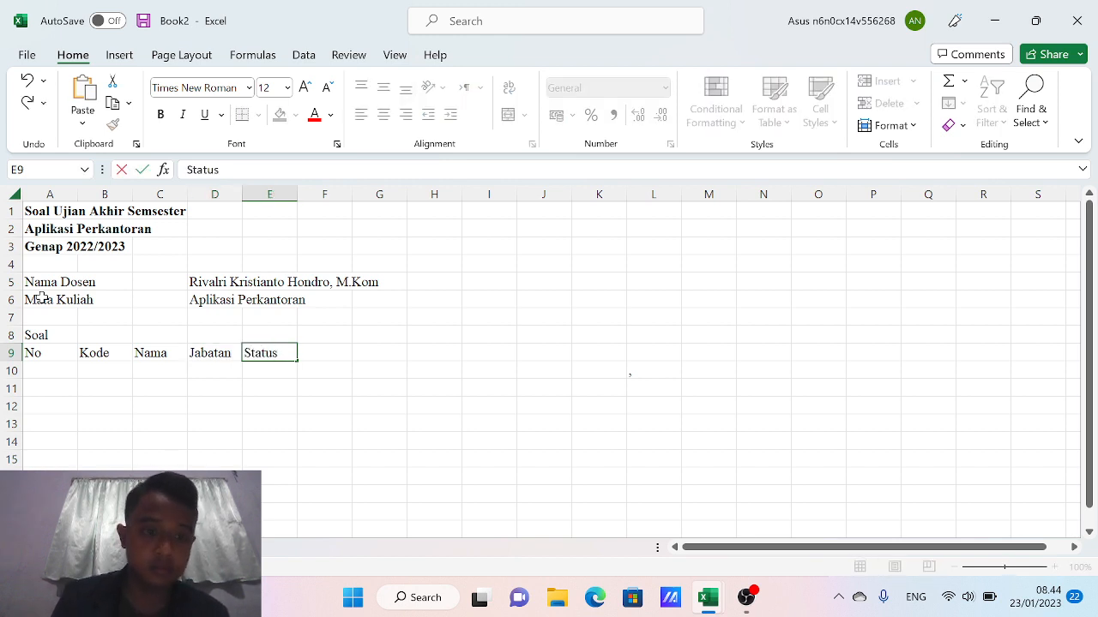
{"action": "key", "text": "Tab"}
Add headers Divisi, Gaji Pokok, Jumlah Anak, Tunjangan Anak and Total Gaji through J9
{"action": "type", "text": "Dis"}
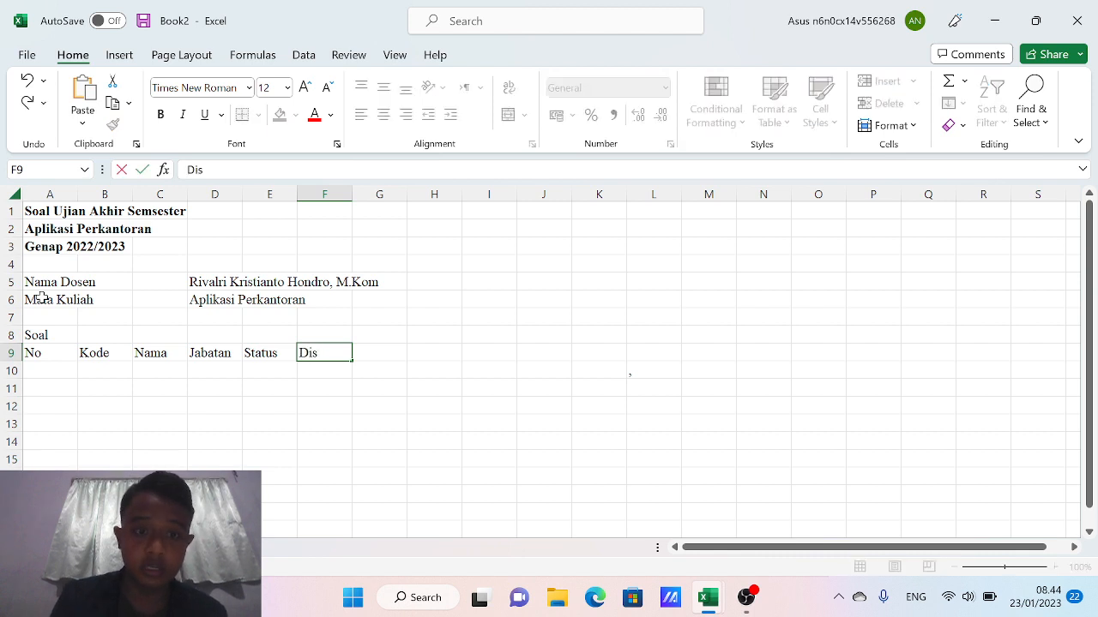
{"action": "key", "text": "BackSpace"}
{"action": "type", "text": "visi"}
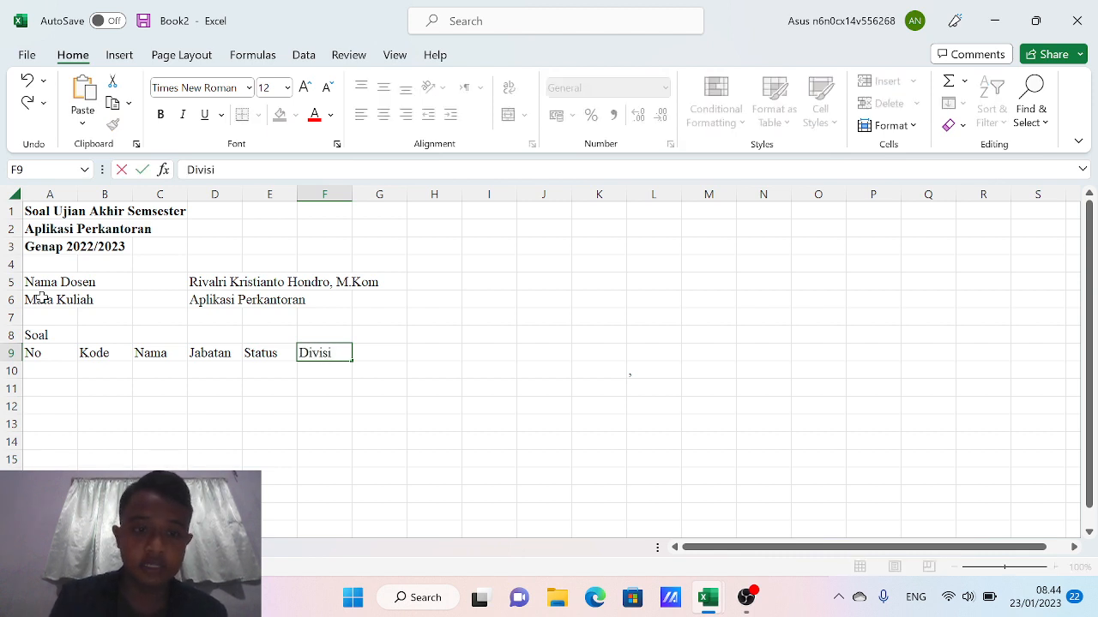
{"action": "key", "text": "Tab"}
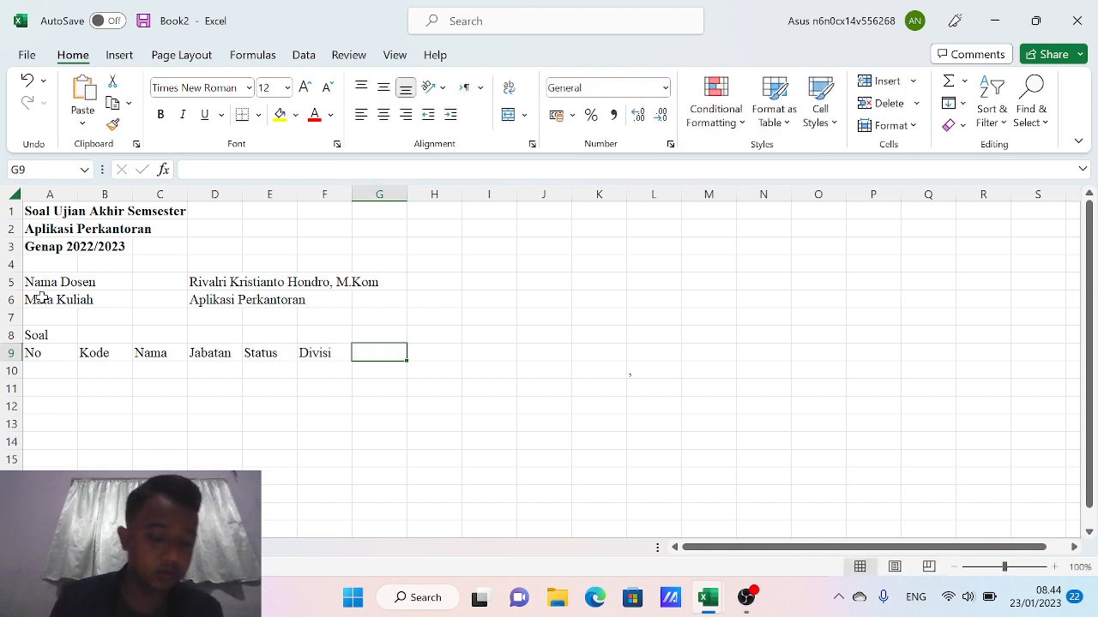
{"action": "type", "text": "Gaji Pok"}
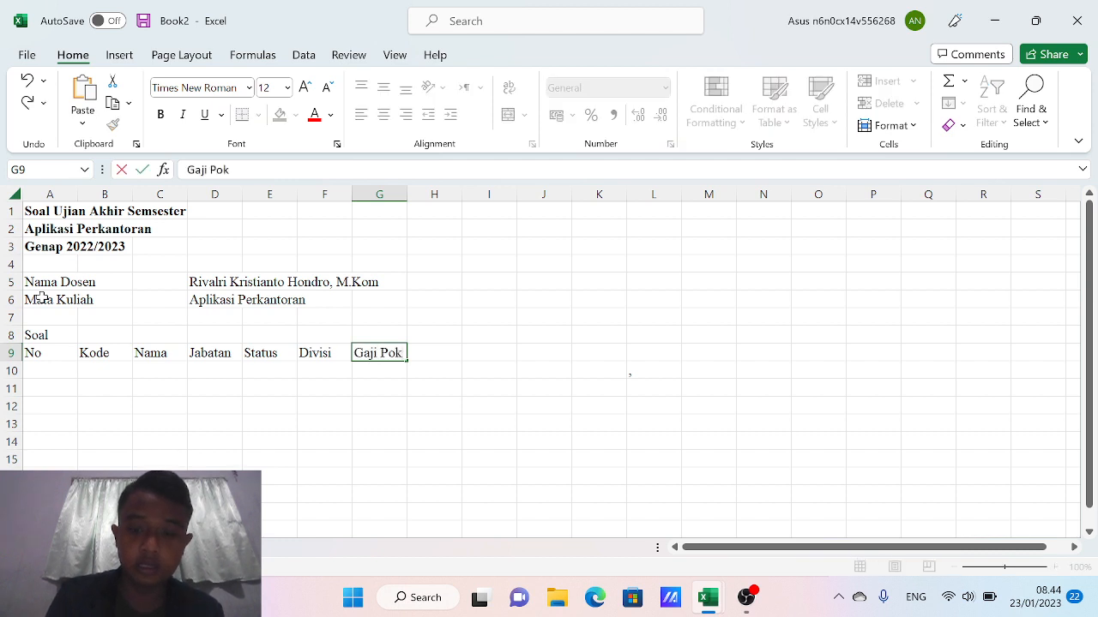
{"action": "type", "text": "ok"}
{"action": "key", "text": "Tab"}
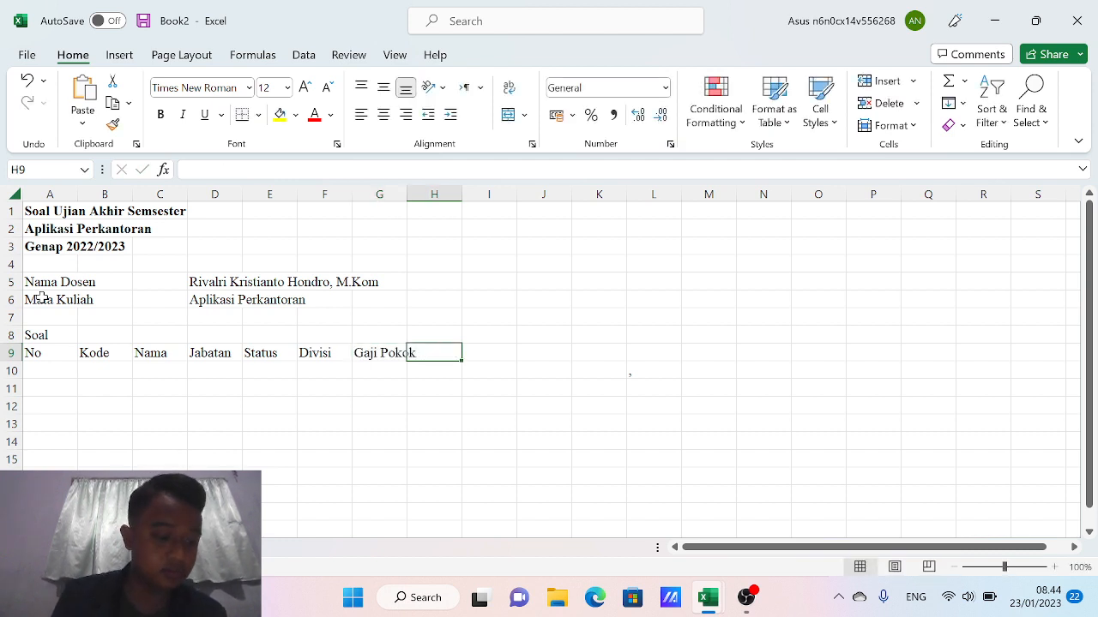
{"action": "type", "text": "Jumlah"}
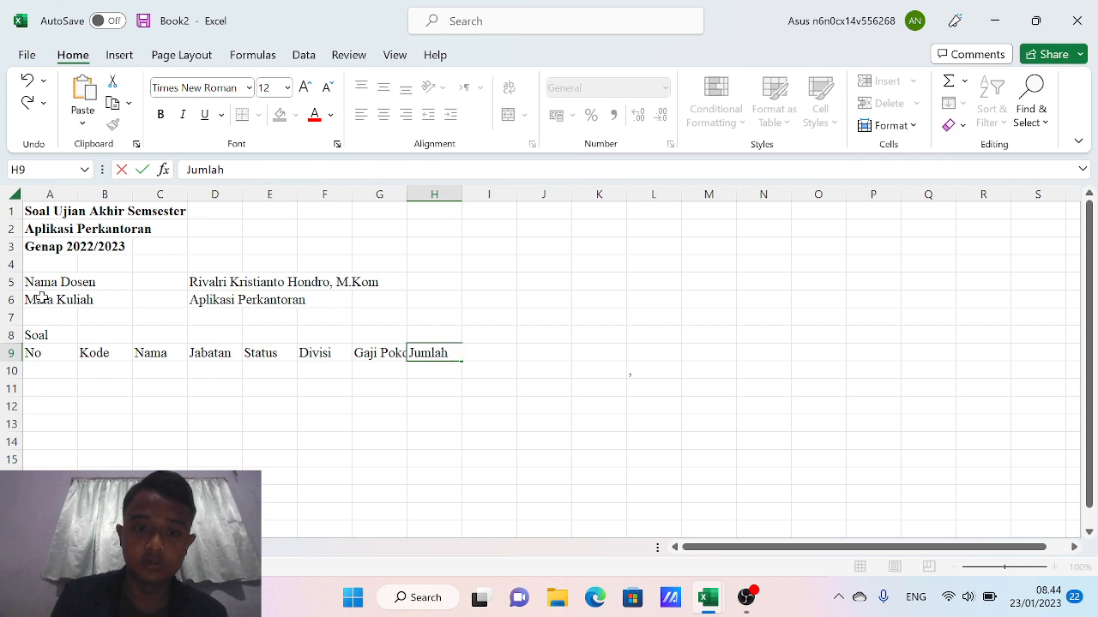
{"action": "type", "text": " Anak"}
{"action": "key", "text": "Tab"}
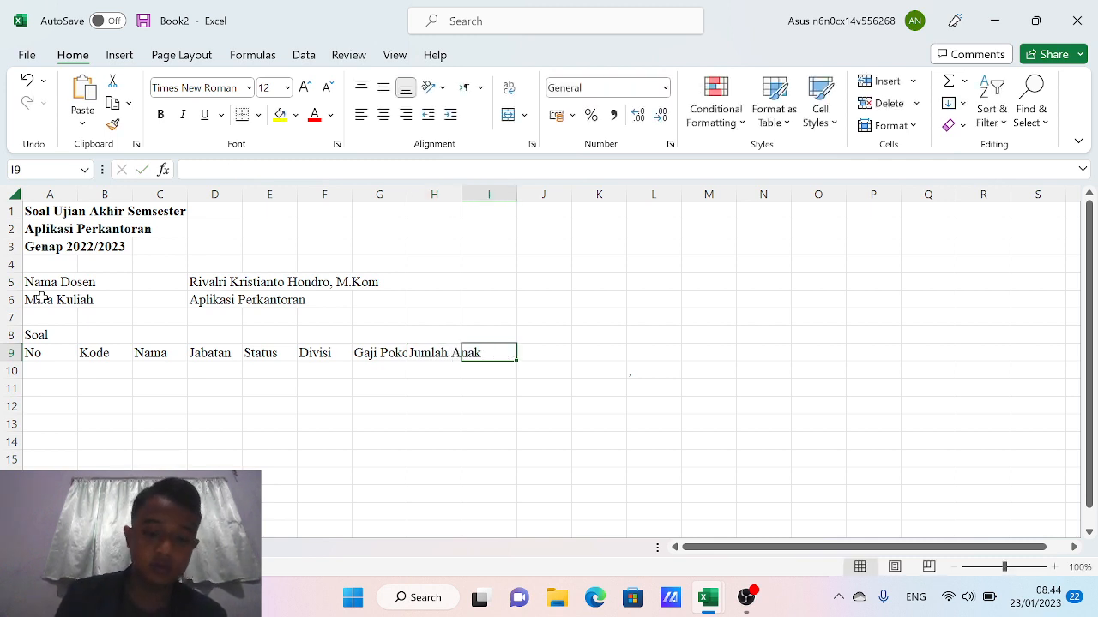
{"action": "type", "text": "Tun"}
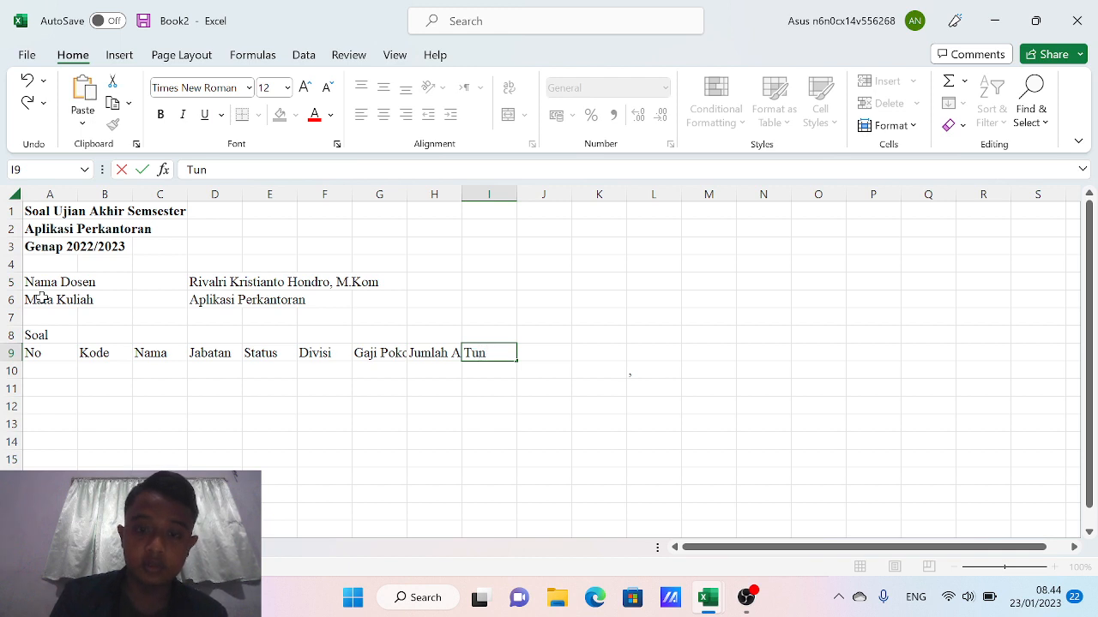
{"action": "type", "text": "jangan Anak"}
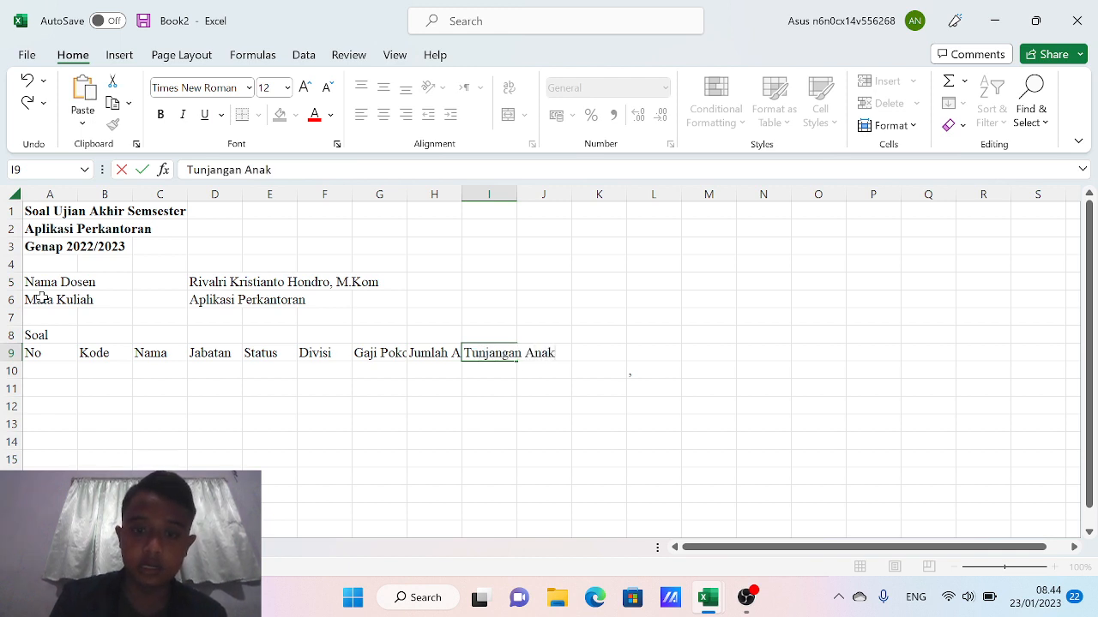
{"action": "key", "text": "Tab"}
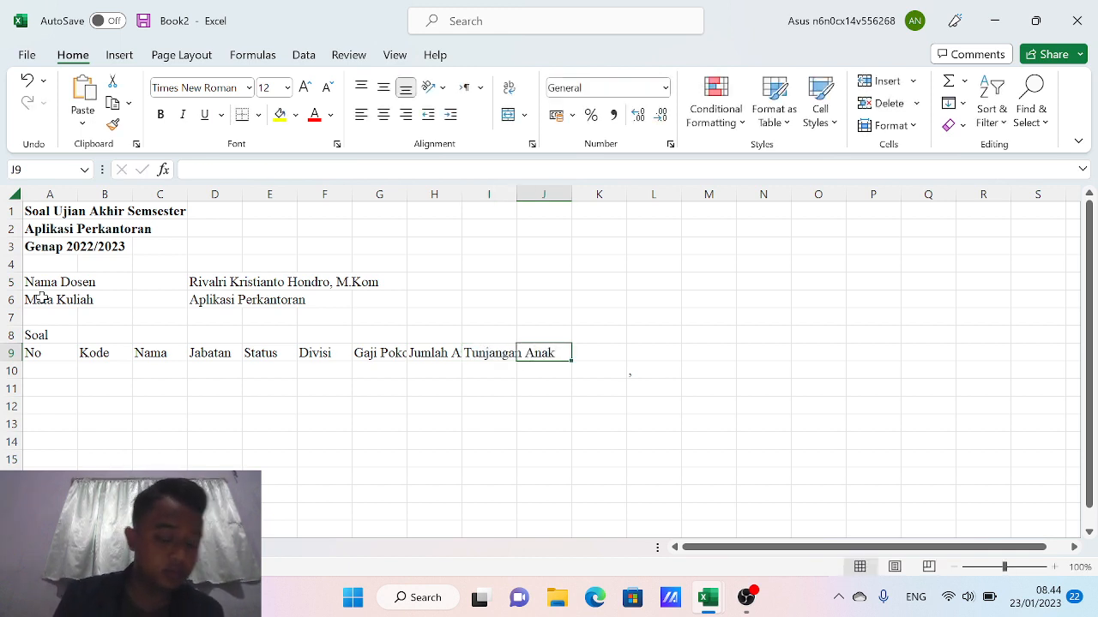
{"action": "type", "text": "Tot"}
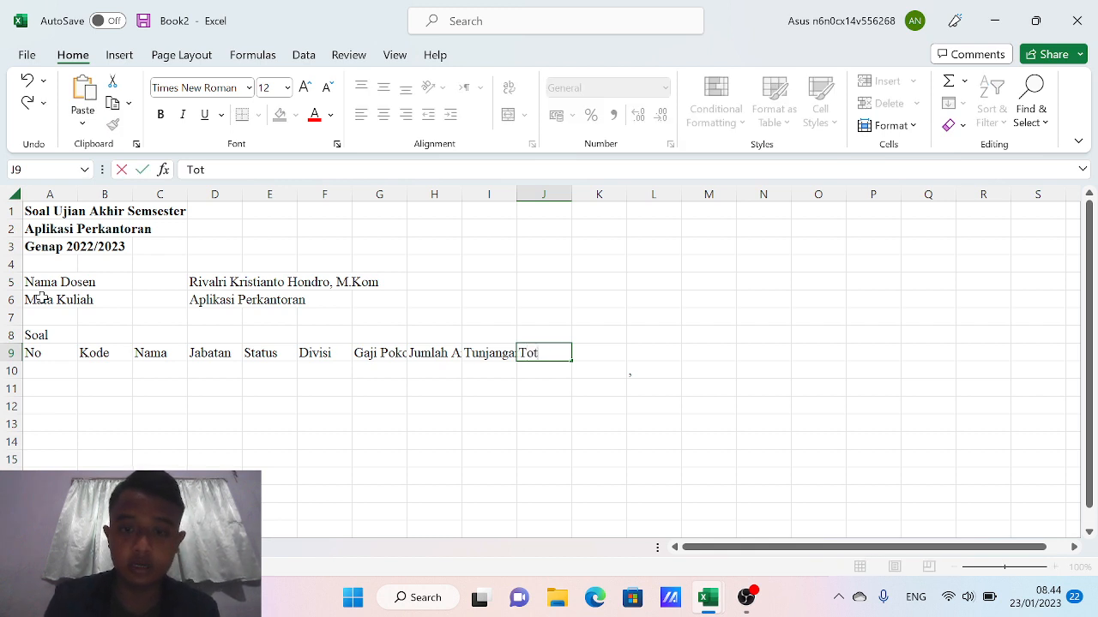
{"action": "type", "text": "al"}
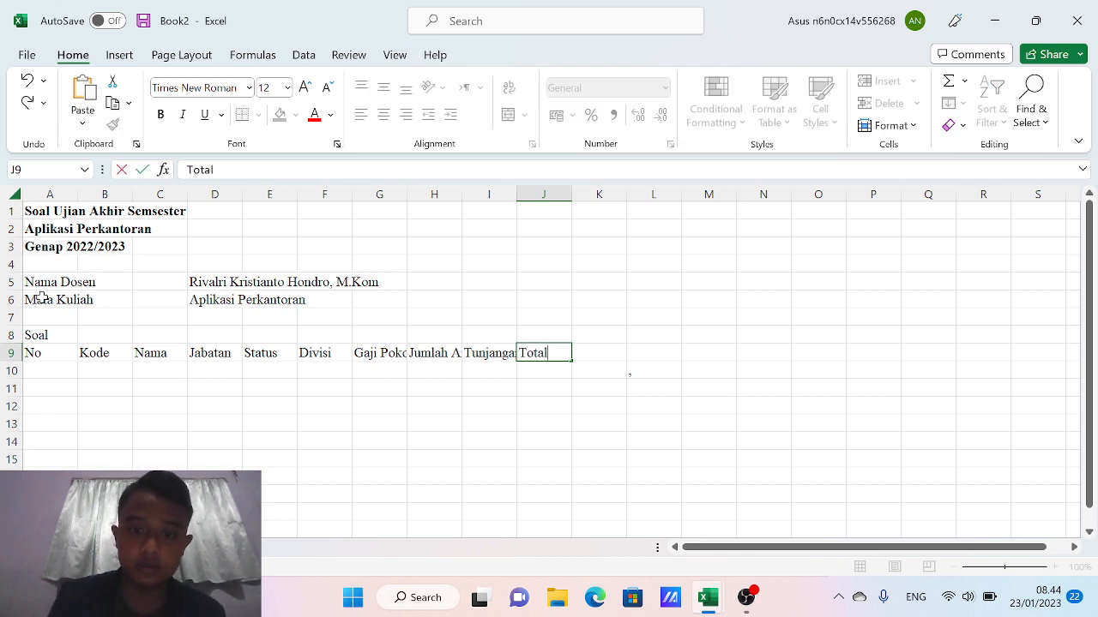
{"action": "type", "text": " Gaji"}
{"action": "key", "text": "Return"}
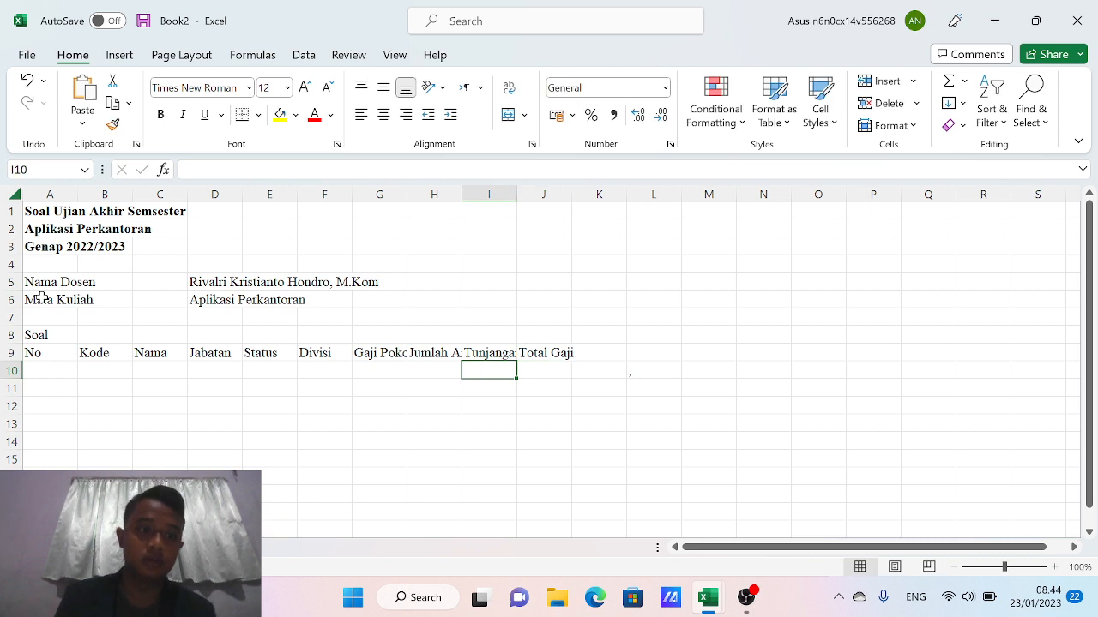
{"action": "key", "text": "Left"}
{"action": "key", "text": "Left"}
{"action": "key", "text": "Left"}
{"action": "key", "text": "Left"}
{"action": "key", "text": "Left"}
{"action": "key", "text": "Left"}
{"action": "key", "text": "Left"}
{"action": "key", "text": "Left"}
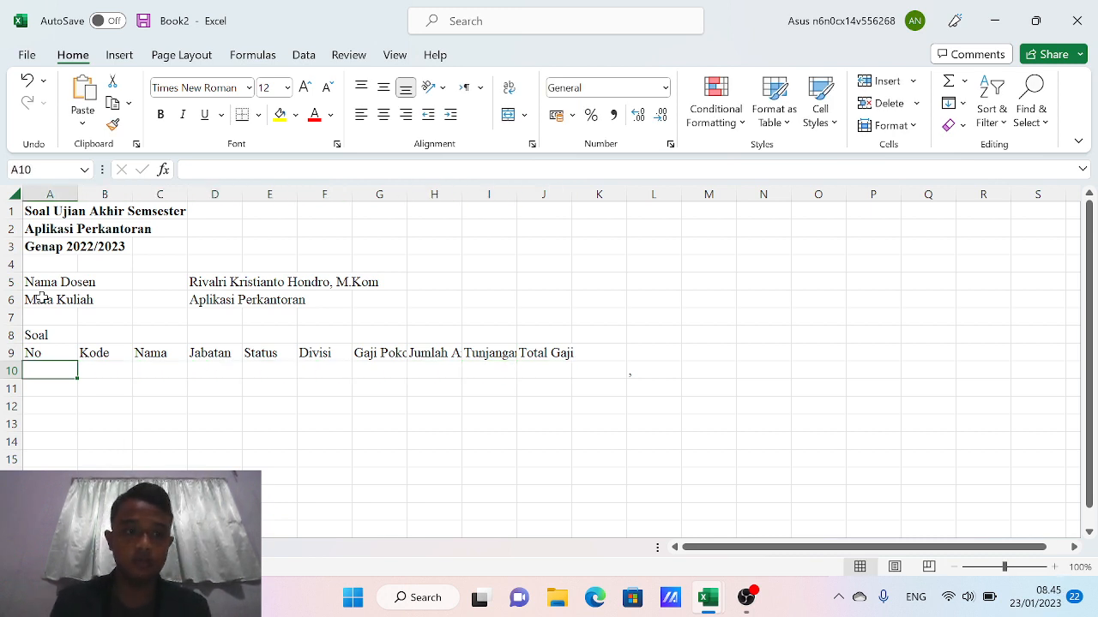
Enter employee numbers 1 and 2 in A10:A11 and select them
{"action": "type", "text": "1"}
{"action": "key", "text": "Return"}
{"action": "type", "text": "2"}
{"action": "key", "text": "Up"}
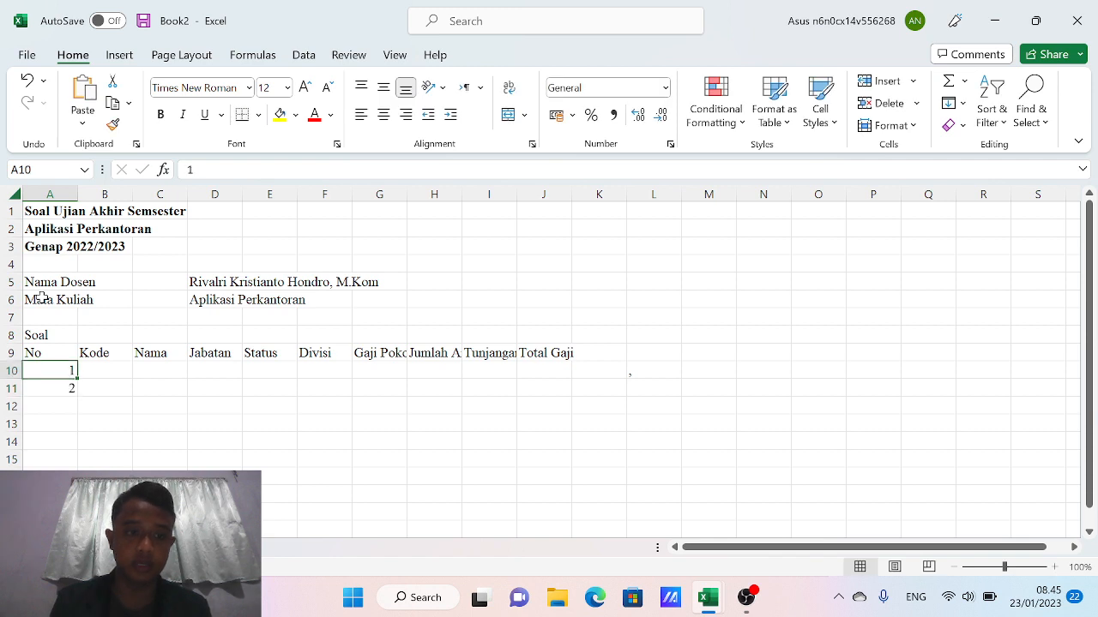
{"action": "left_click_drag", "start_coordinate": [65, 371], "coordinate": [75, 530]}
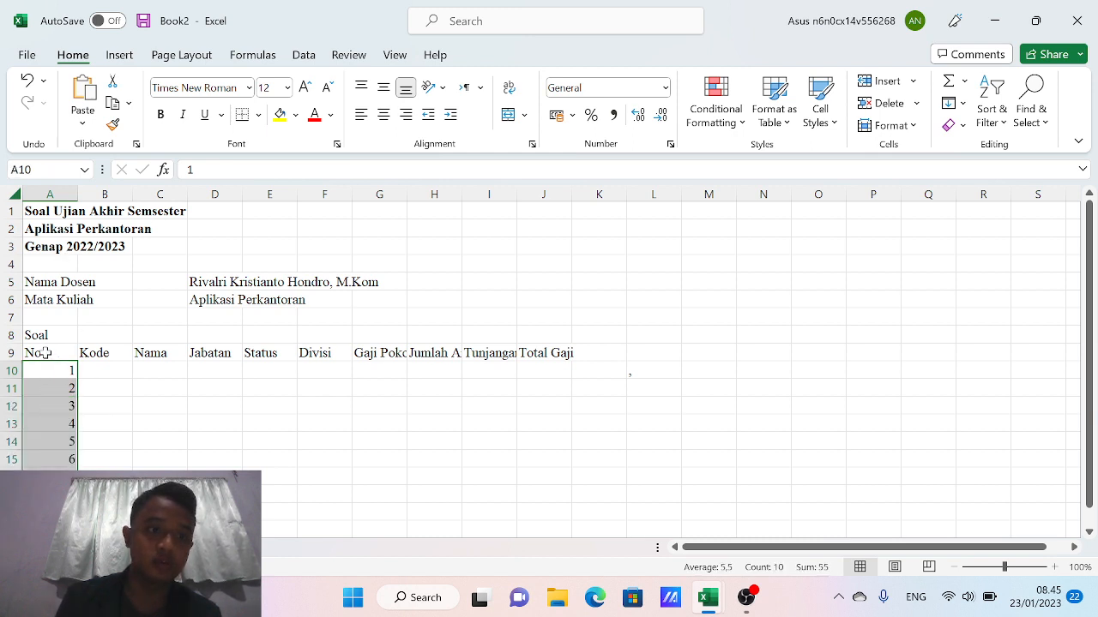
Centre the row-9 headings No through Total Gaji horizontally and vertically
{"action": "left_click_drag", "start_coordinate": [42, 354], "coordinate": [546, 354]}
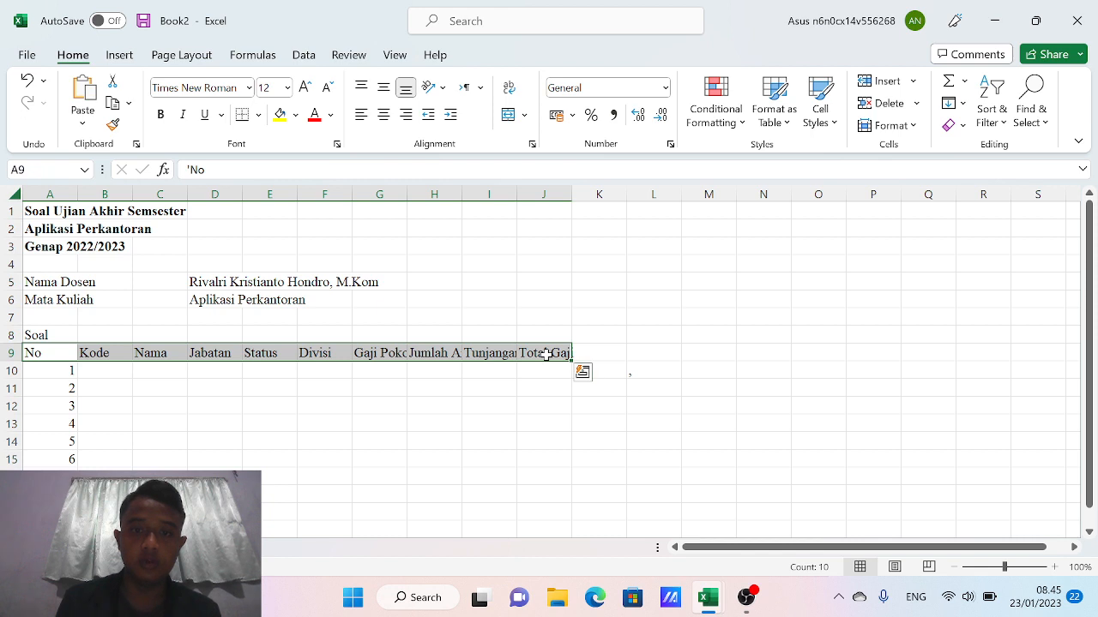
{"action": "left_click", "coordinate": [383, 88]}
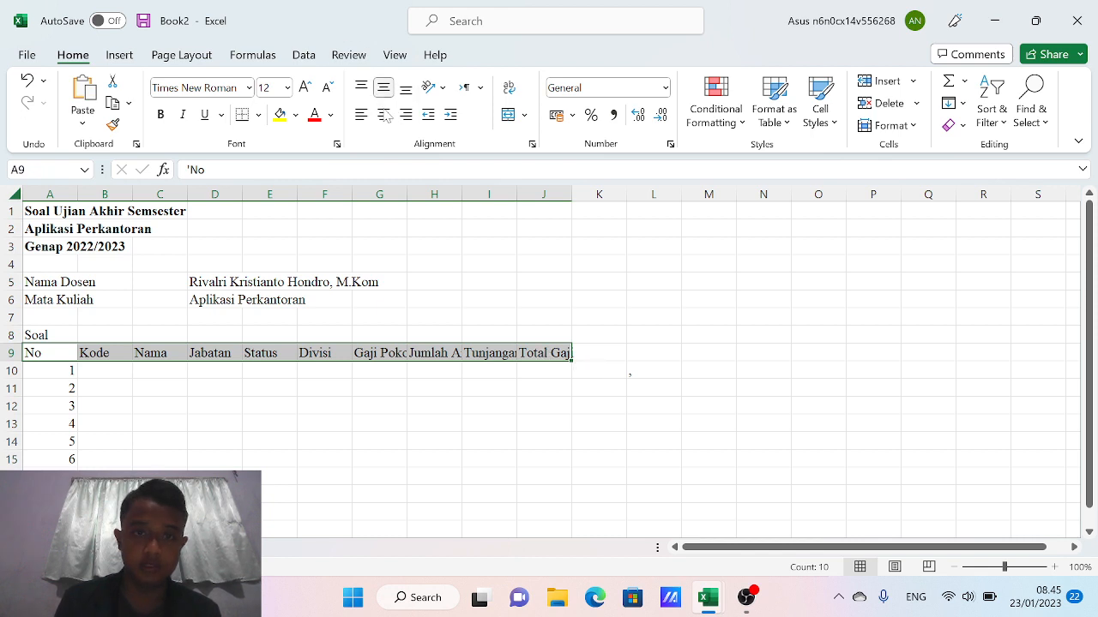
{"action": "left_click", "coordinate": [383, 114]}
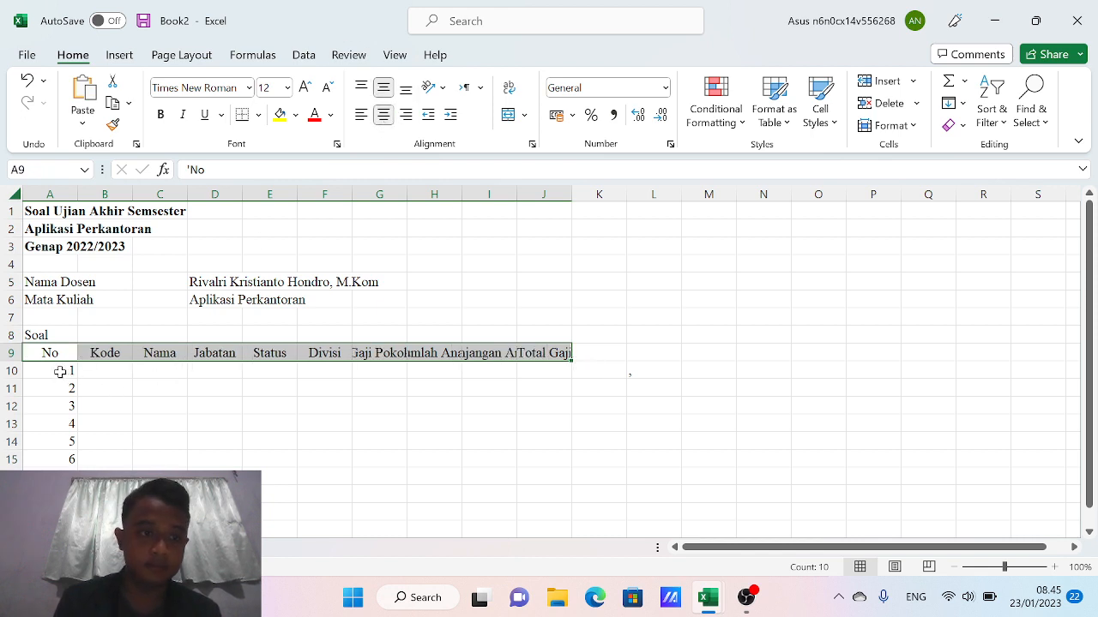
Centre the employee numbers in column A both ways and narrow column A to fit
{"action": "left_click_drag", "start_coordinate": [68, 371], "coordinate": [69, 531]}
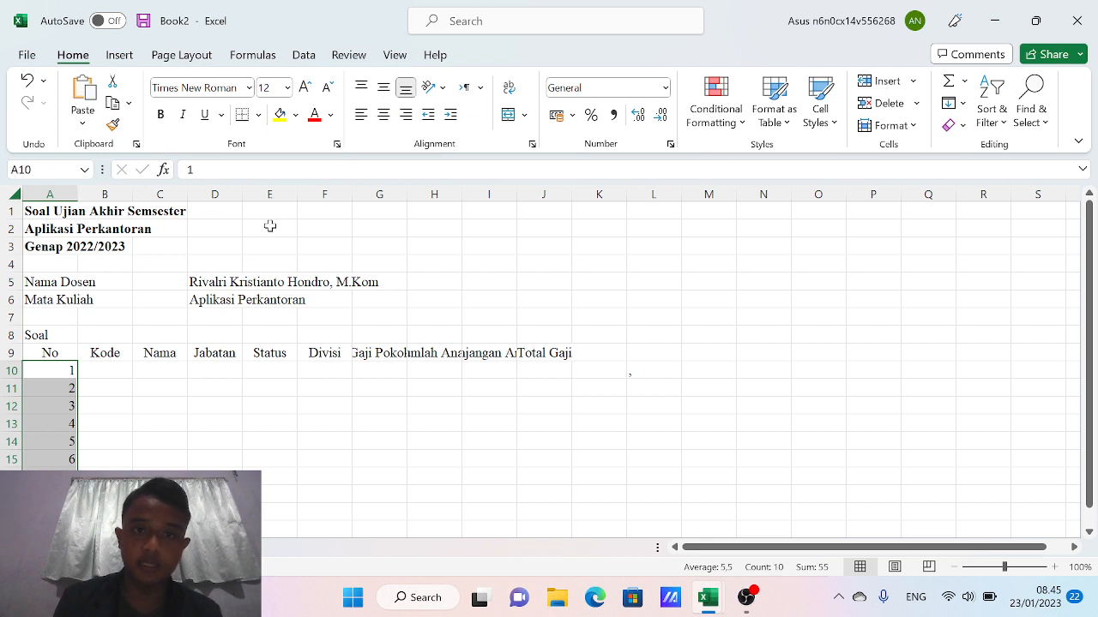
{"action": "left_click", "coordinate": [383, 116]}
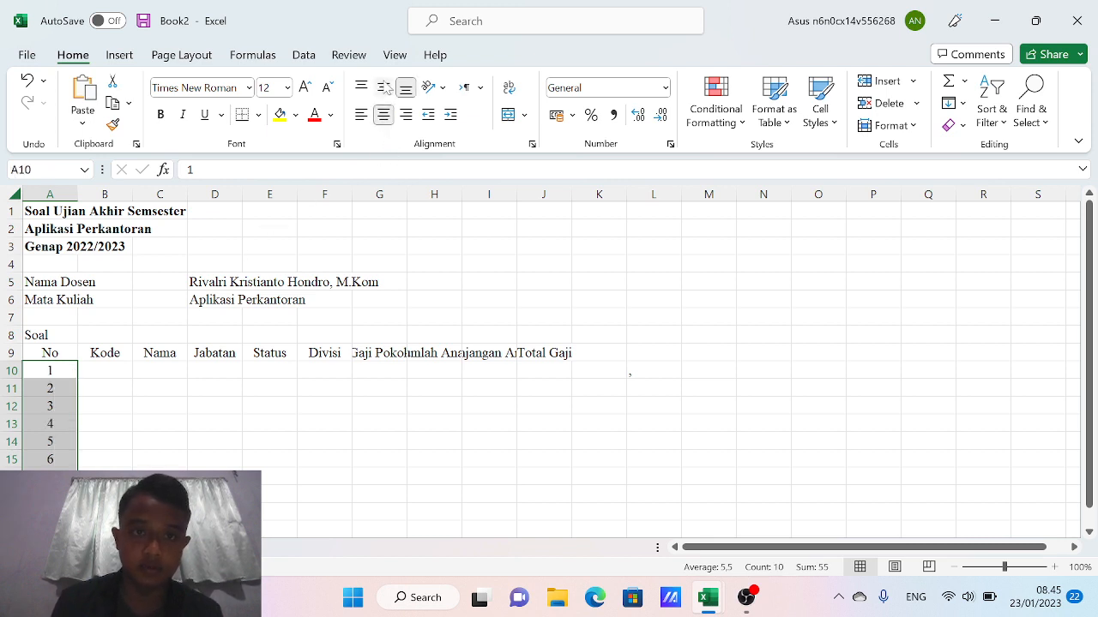
{"action": "left_click", "coordinate": [383, 88]}
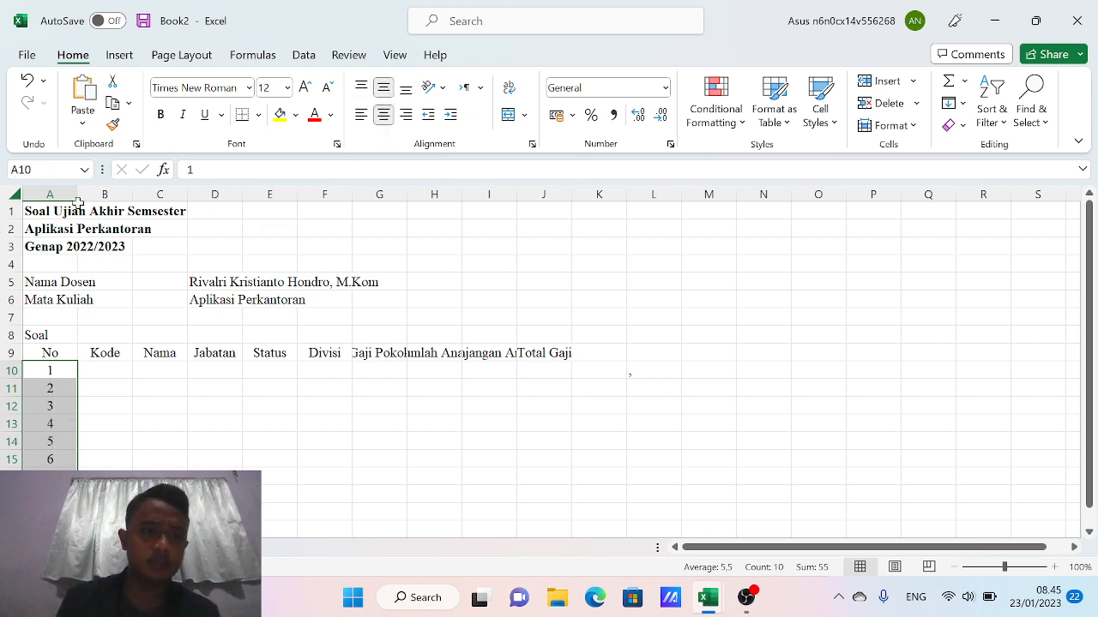
{"action": "left_click_drag", "start_coordinate": [78, 195], "coordinate": [52, 211]}
{"action": "left_click", "coordinate": [52, 211]}
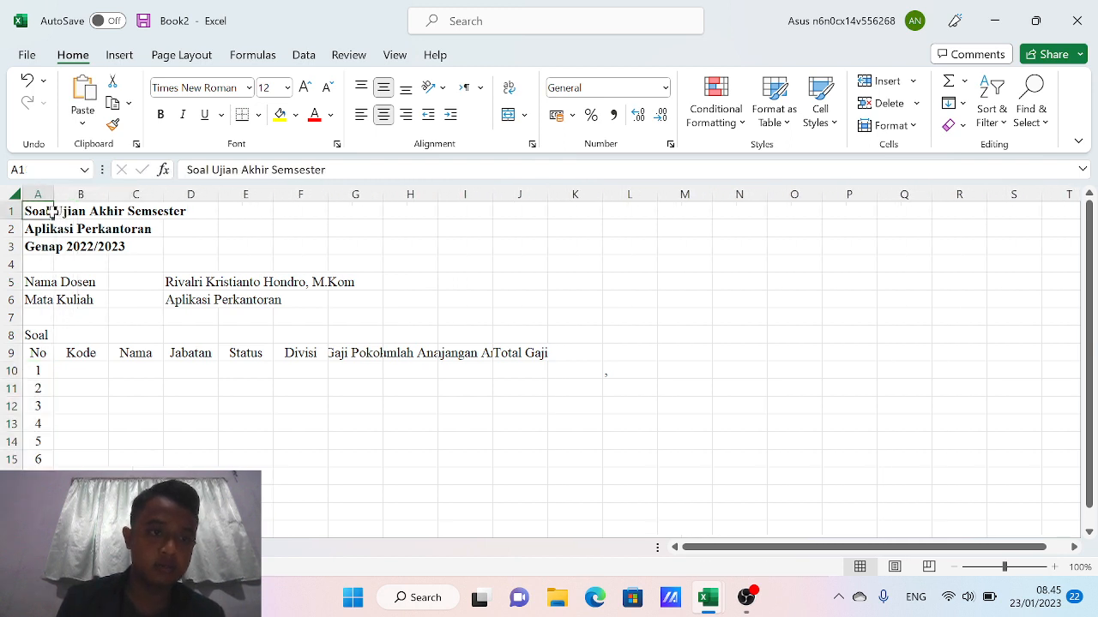
Enter Kode values A-1-M, A-2-M, B-1-S, B-3-M and A-3-S in B10:B14
{"action": "left_click", "coordinate": [86, 369]}
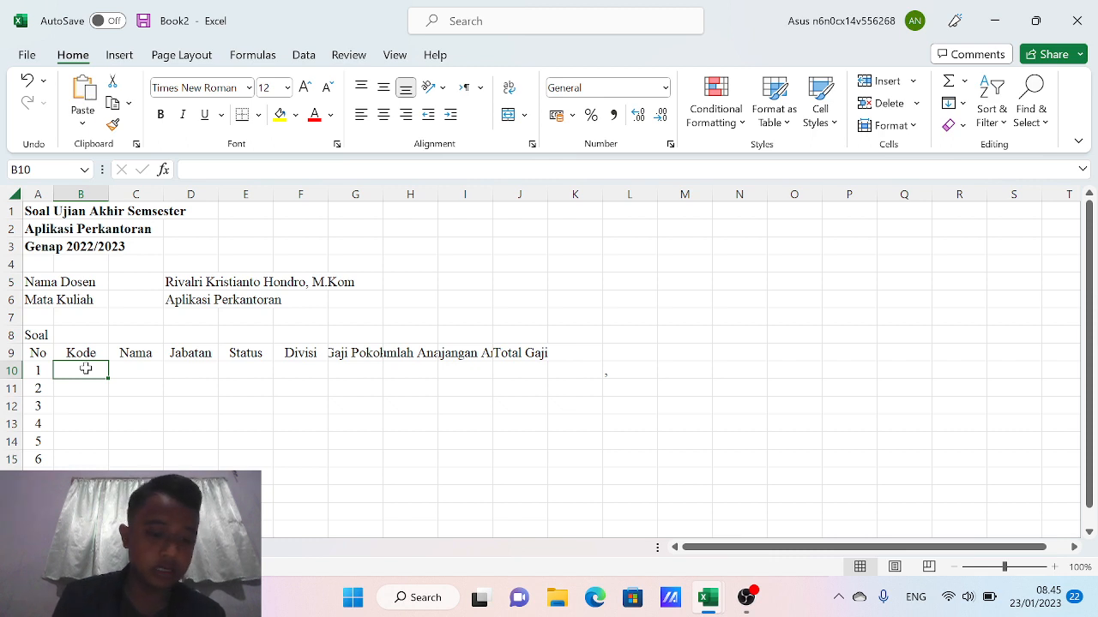
{"action": "type", "text": "A-"}
{"action": "type", "text": "1-M"}
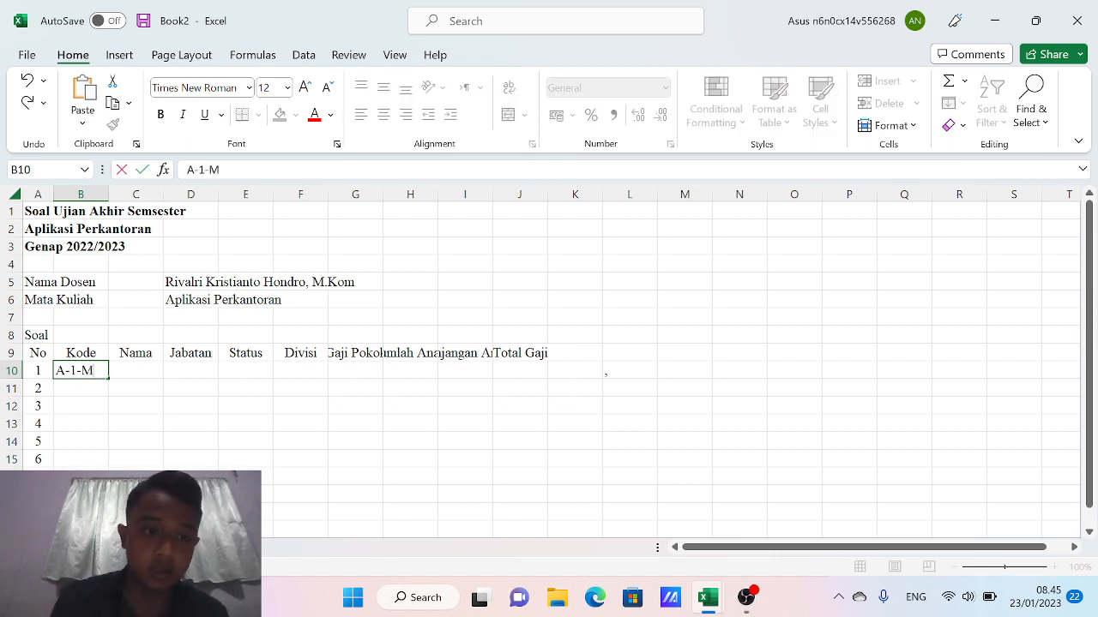
{"action": "key", "text": "Return"}
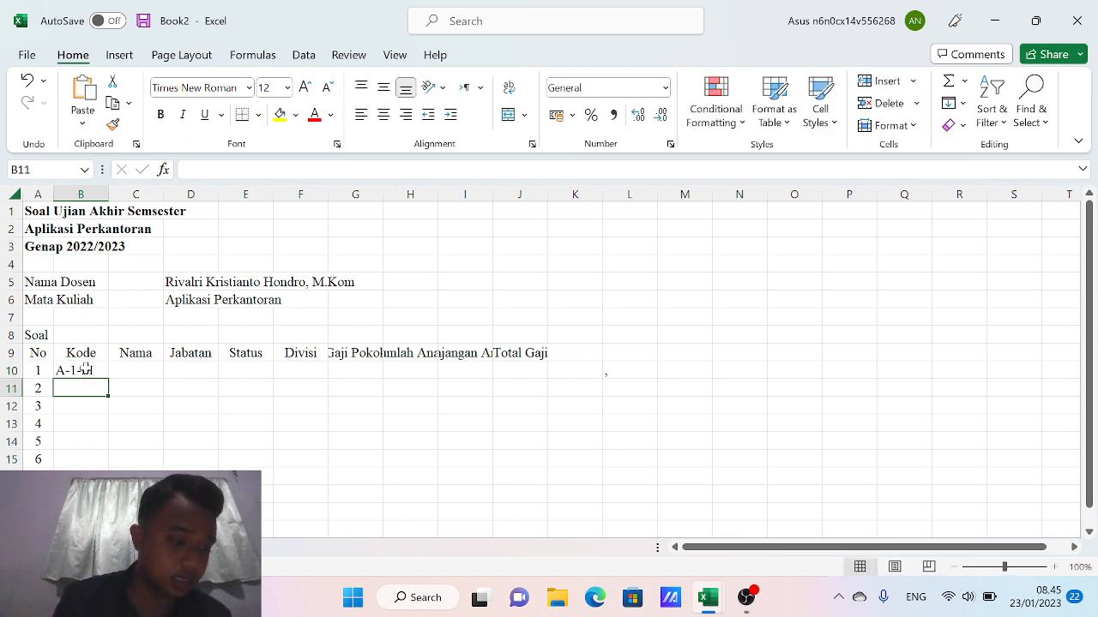
{"action": "type", "text": "A-2-M"}
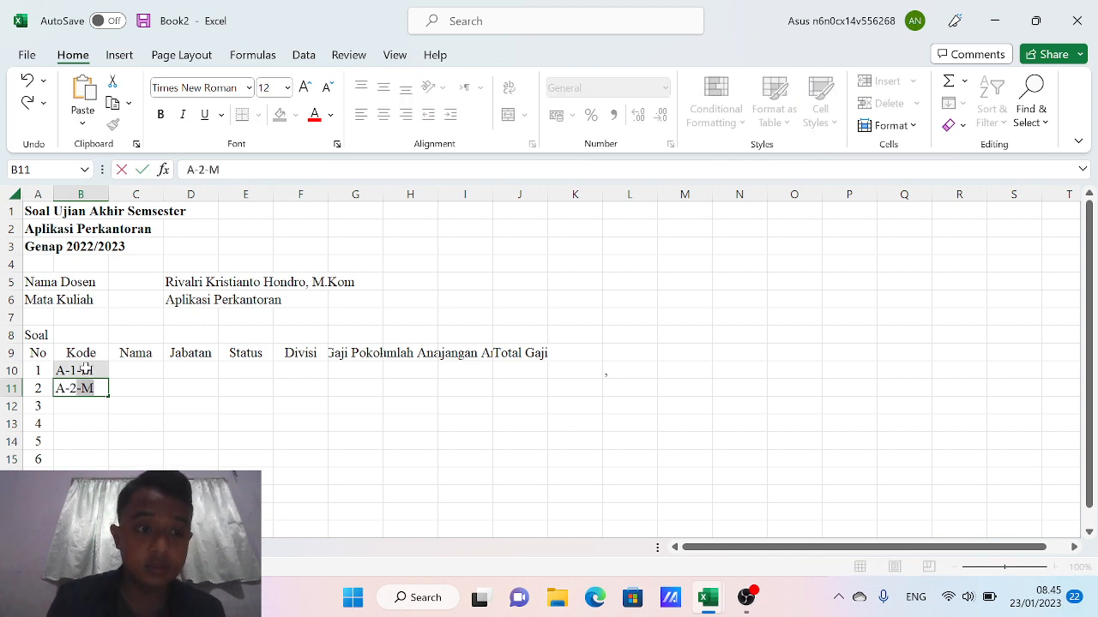
{"action": "key", "text": "Return"}
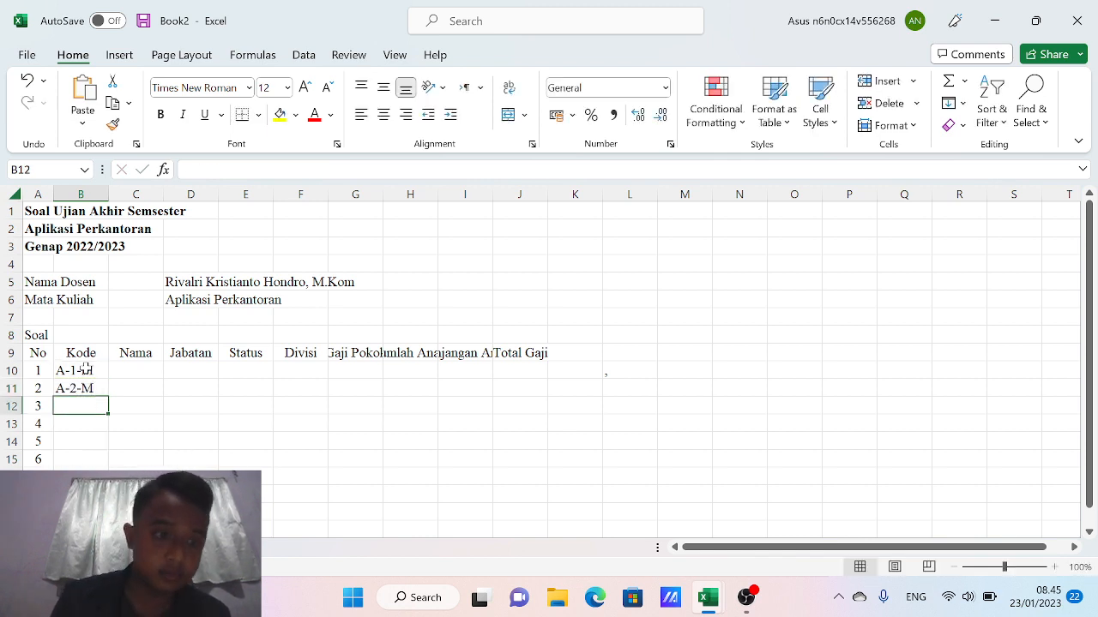
{"action": "type", "text": "B-1"}
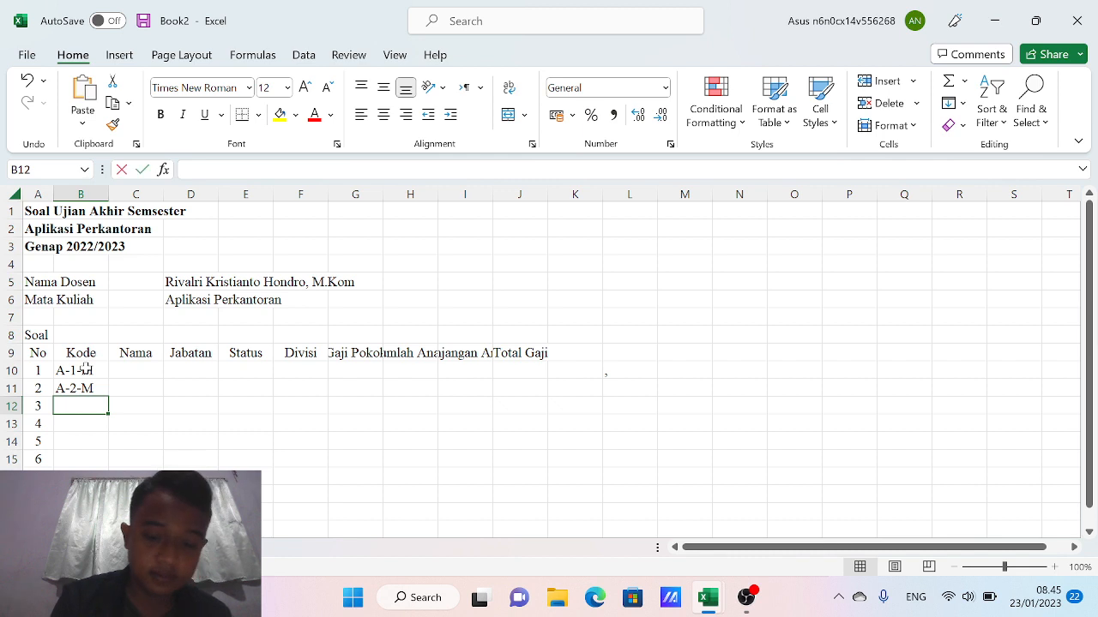
{"action": "type", "text": "-"}
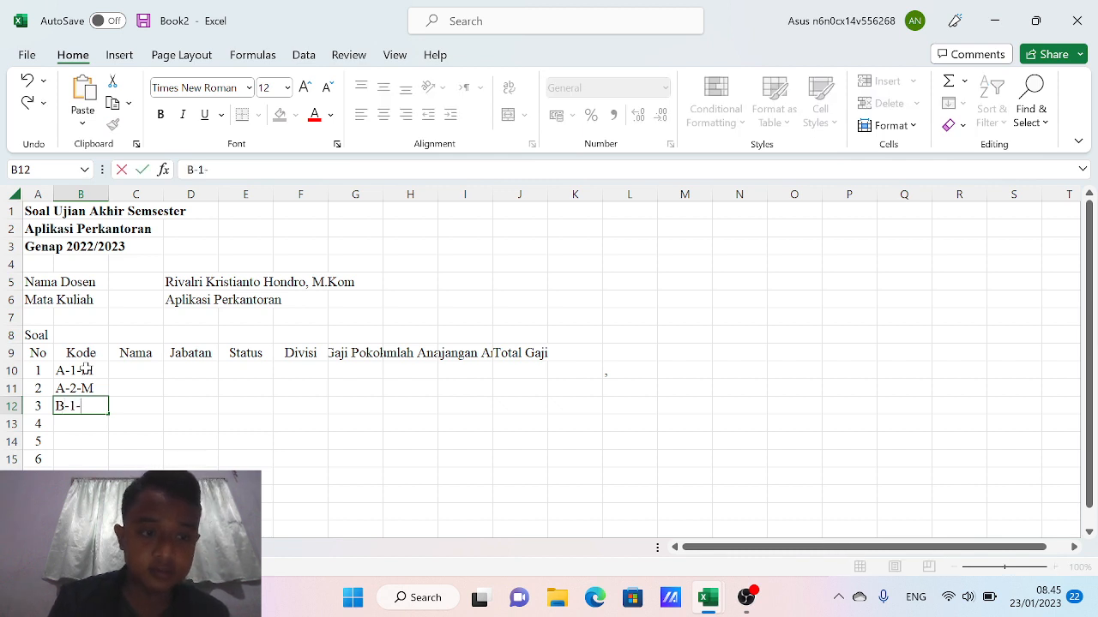
{"action": "type", "text": "S"}
{"action": "key", "text": "Return"}
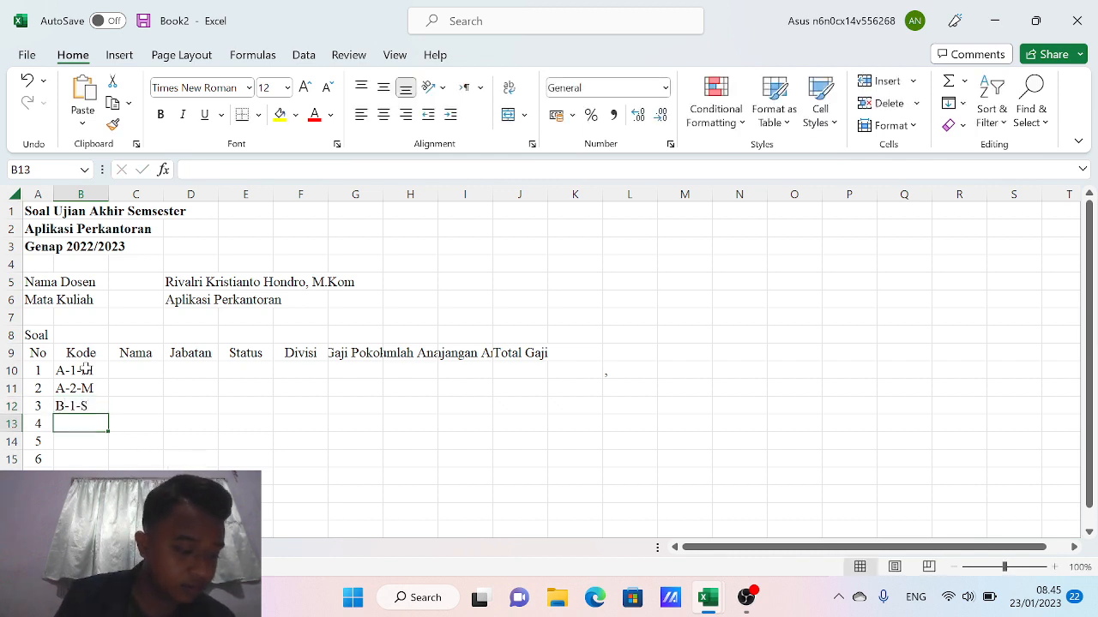
{"action": "type", "text": "B-3"}
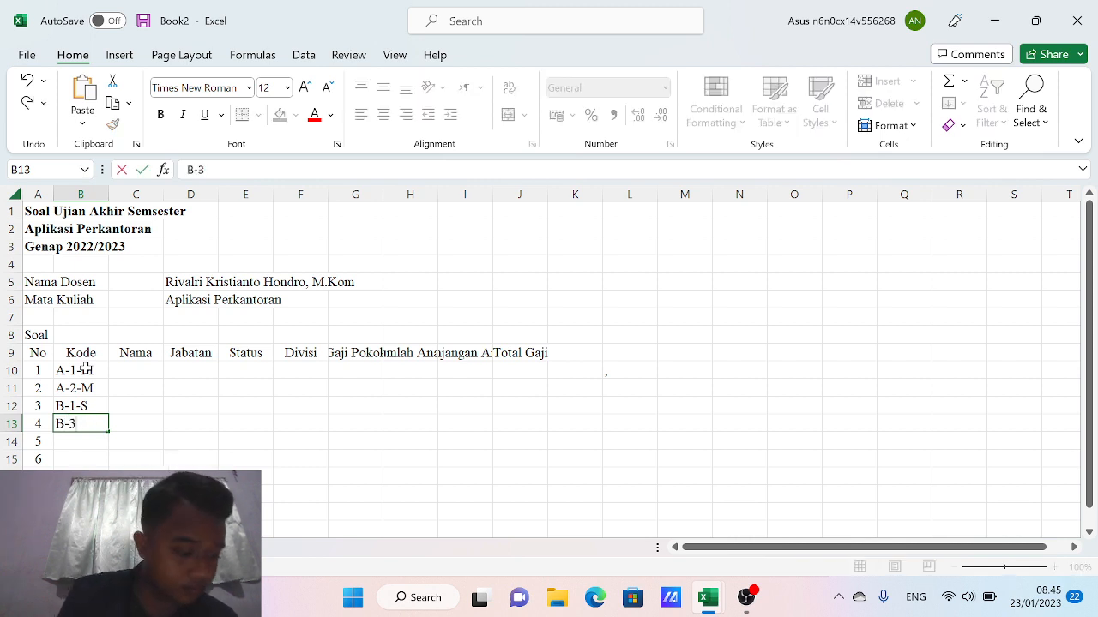
{"action": "type", "text": "-"}
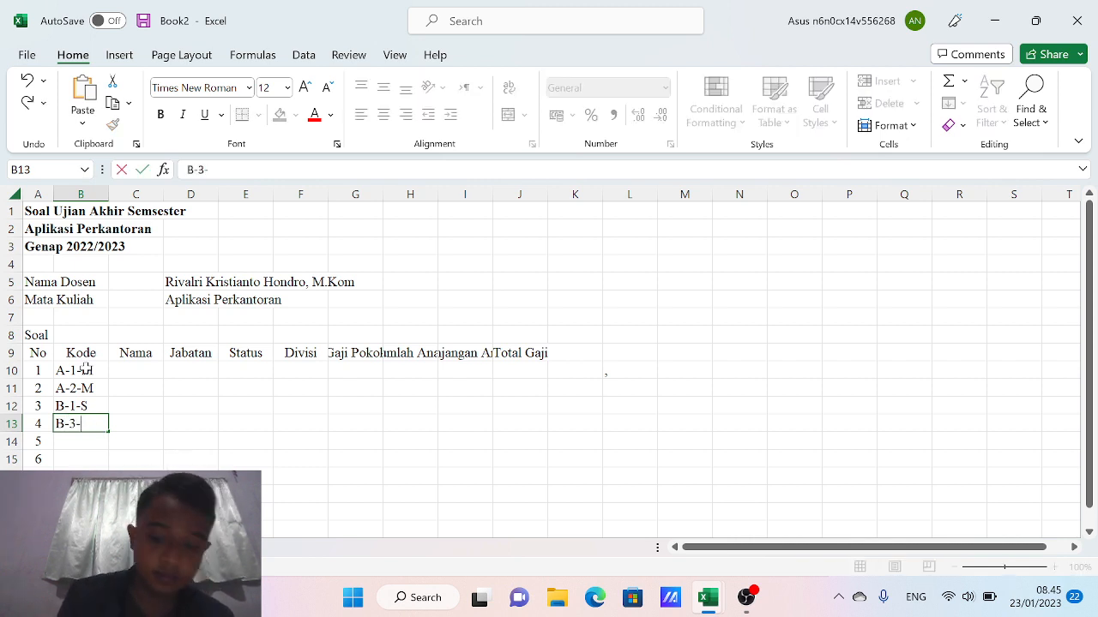
{"action": "type", "text": "M"}
{"action": "key", "text": "Return"}
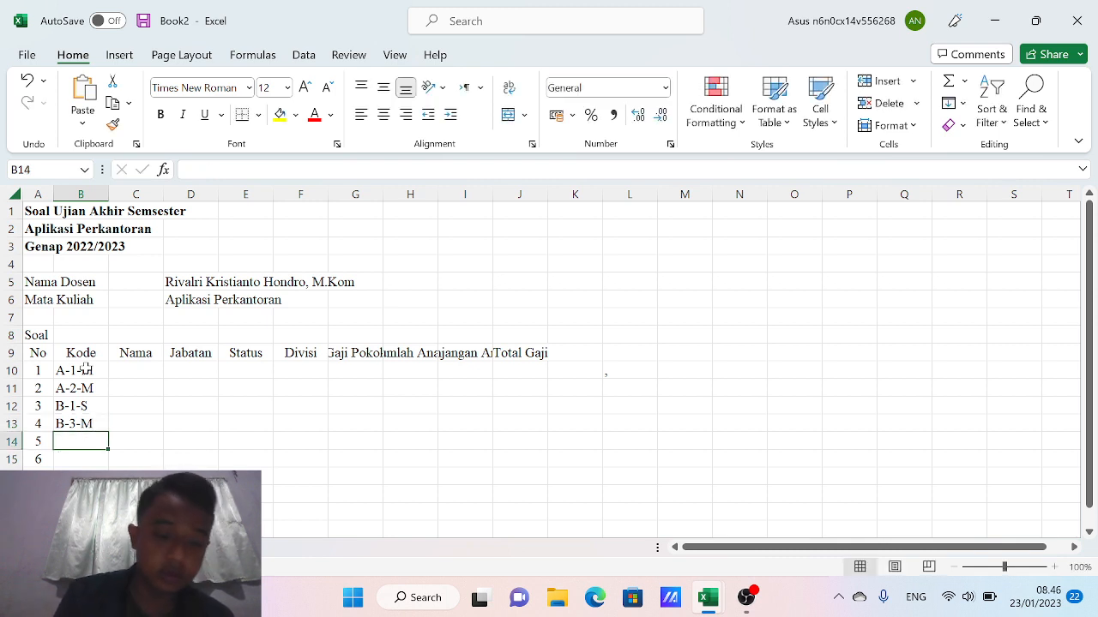
{"action": "type", "text": "A-3-S"}
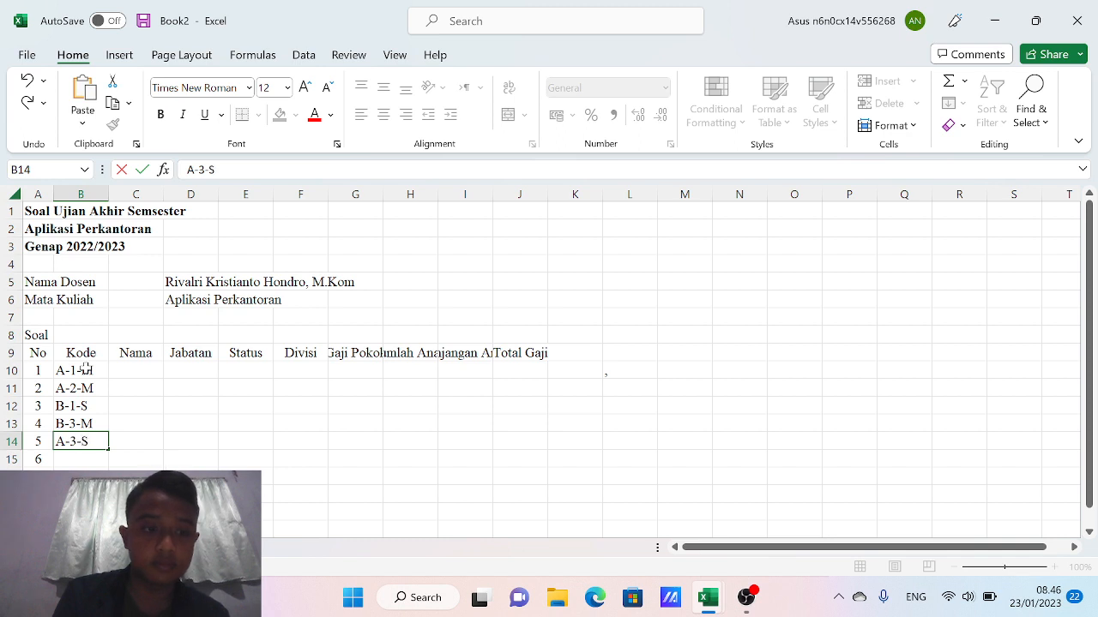
{"action": "key", "text": "Return"}
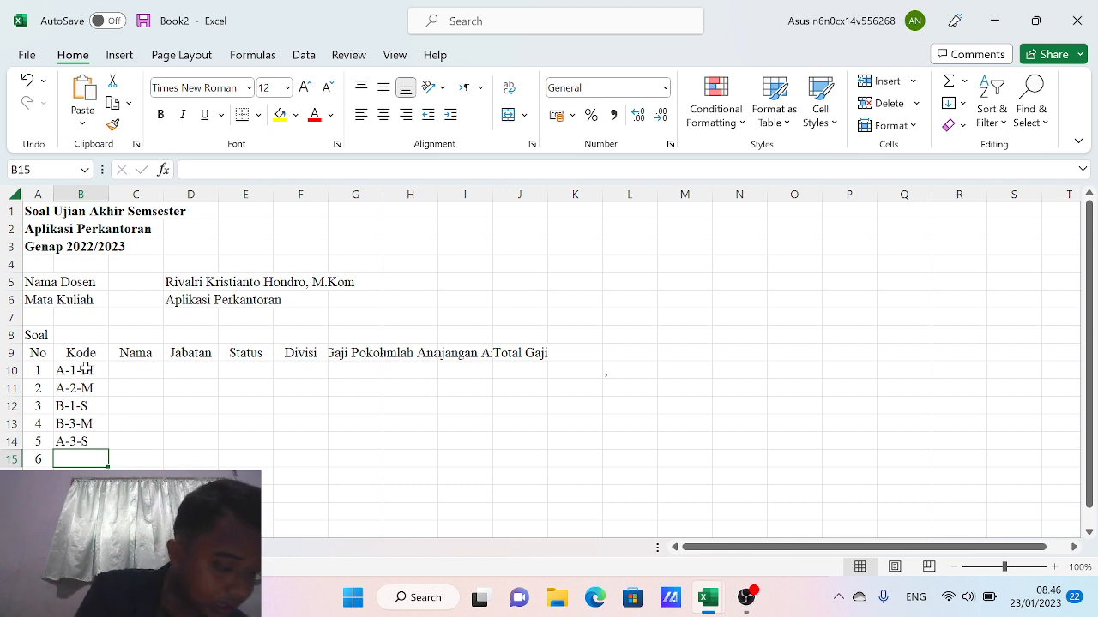
{"action": "type", "text": "D-3-"}
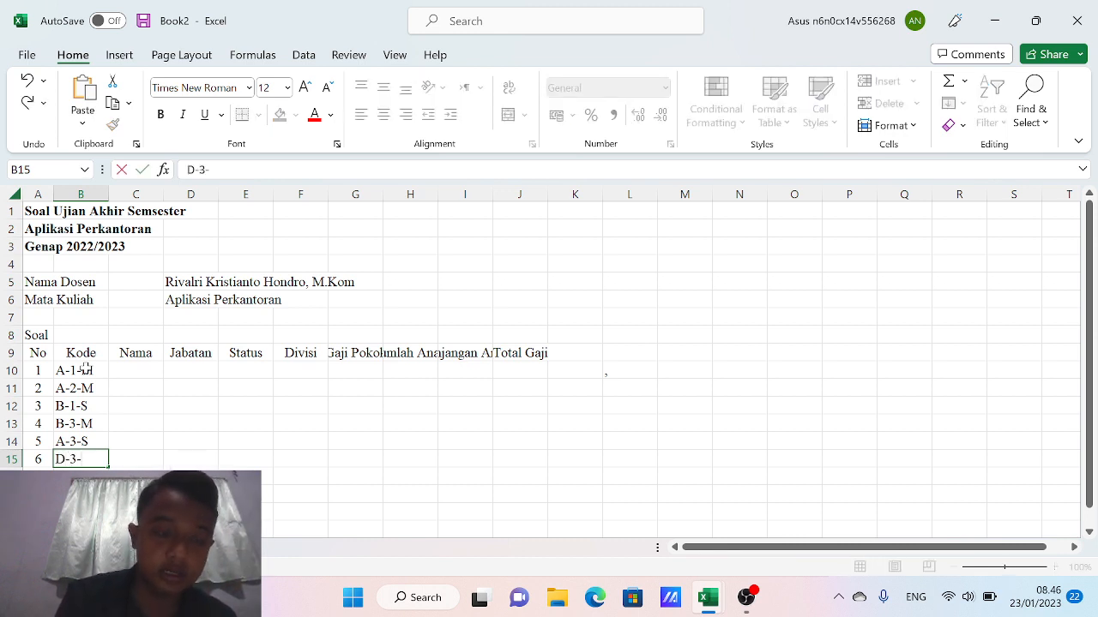
{"action": "type", "text": "M"}
Add codes D-3-M, D-2-S, B-2-S and C-2-M down the Kode column, then type C-1-M
{"action": "key", "text": "Return"}
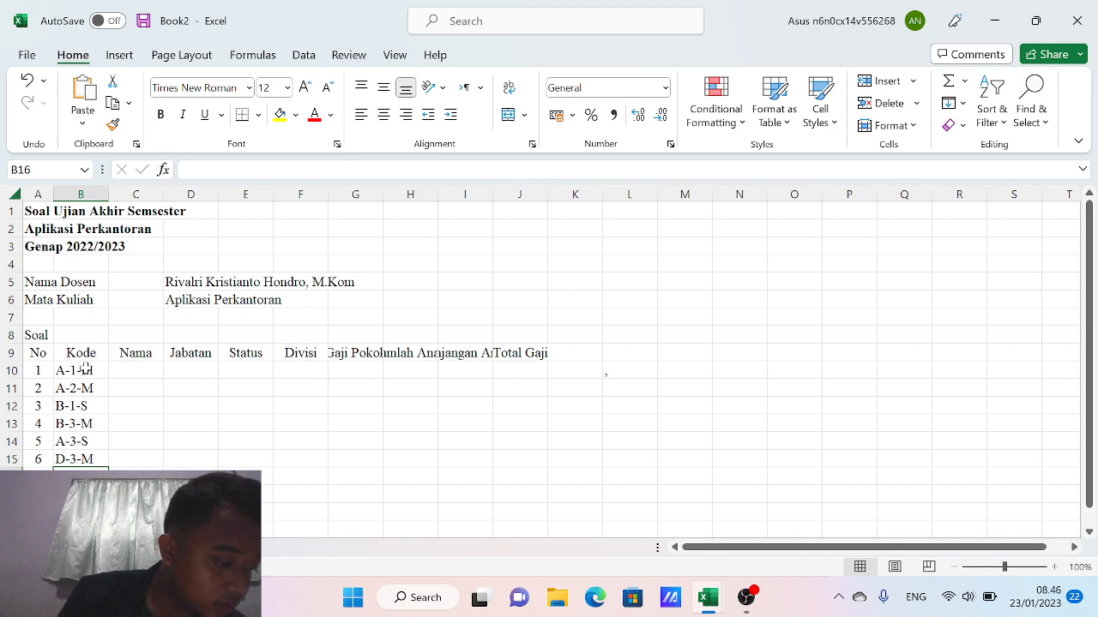
{"action": "type", "text": "D"}
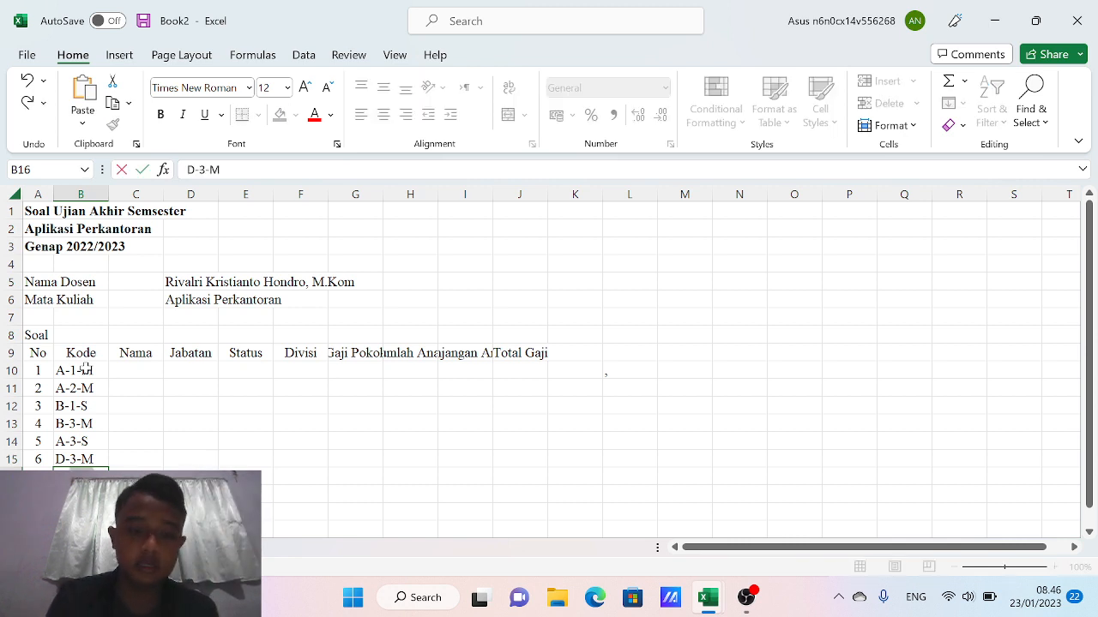
{"action": "type", "text": "-2-"}
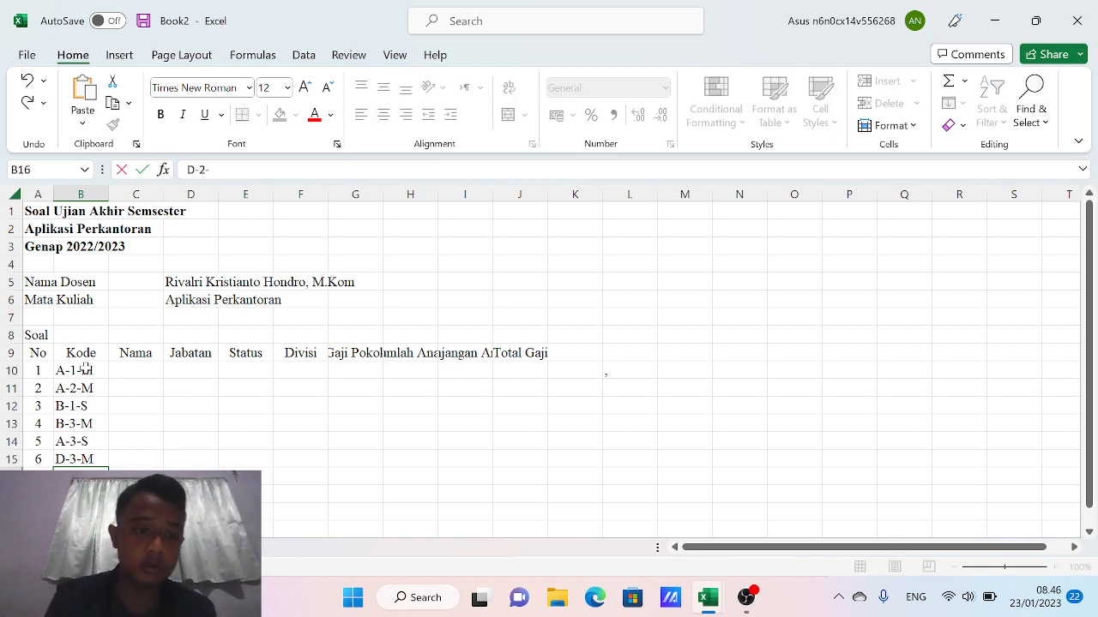
{"action": "type", "text": "S"}
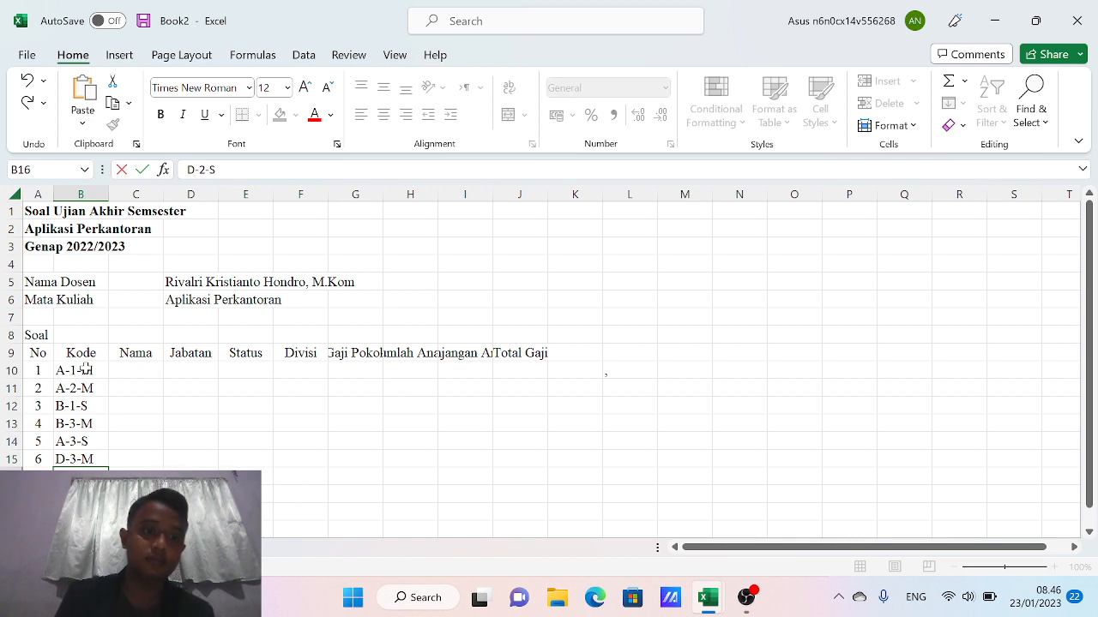
{"action": "key", "text": "Return"}
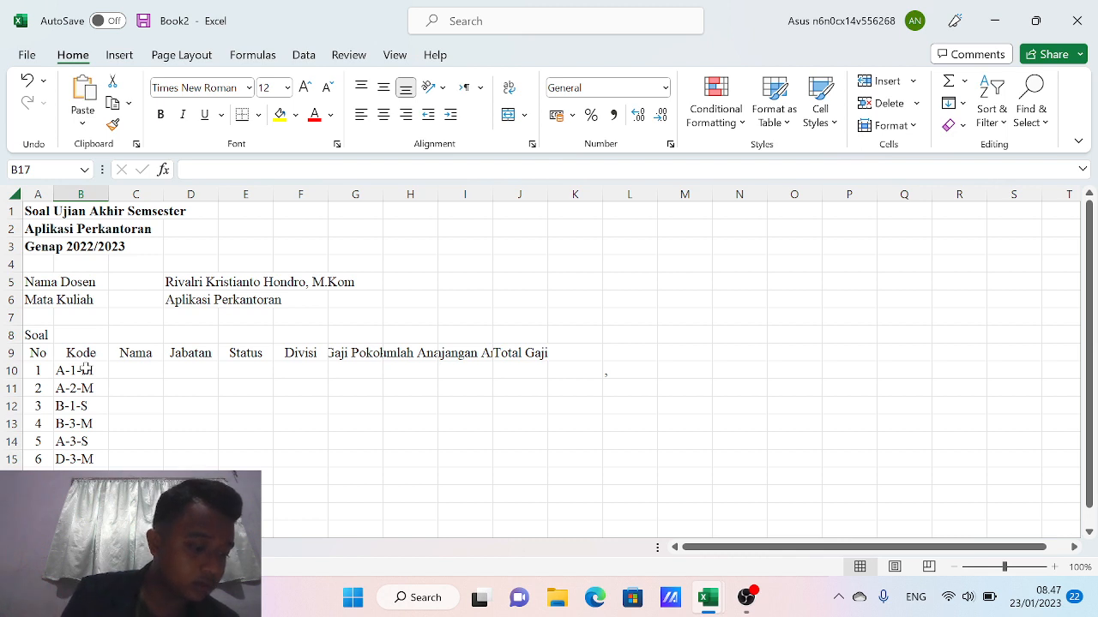
{"action": "type", "text": "B"}
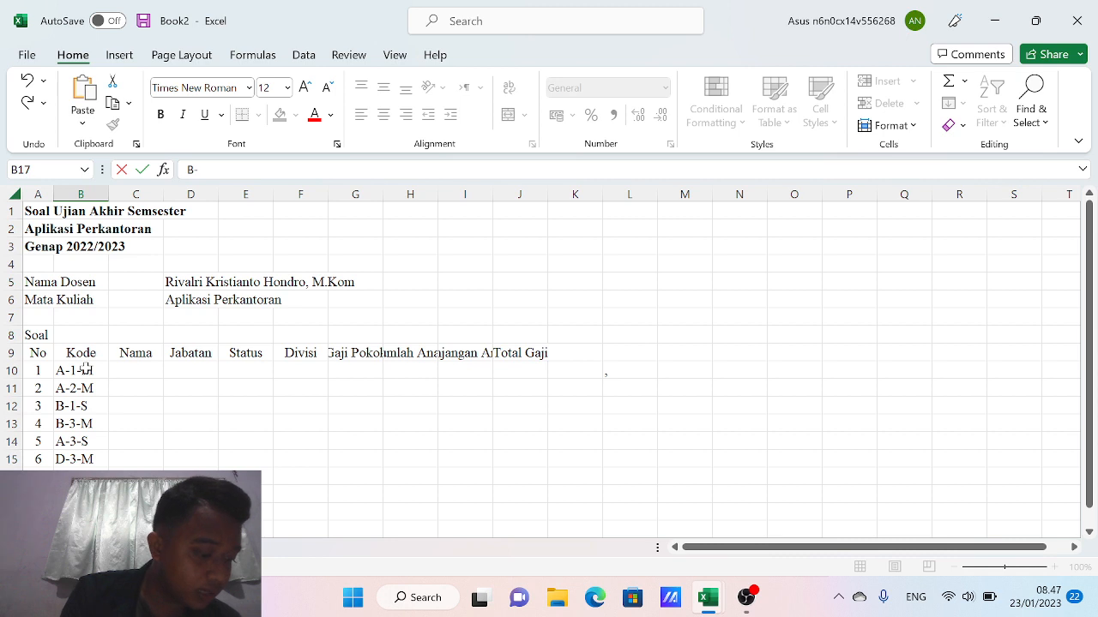
{"action": "type", "text": "-2-S"}
{"action": "key", "text": "Return"}
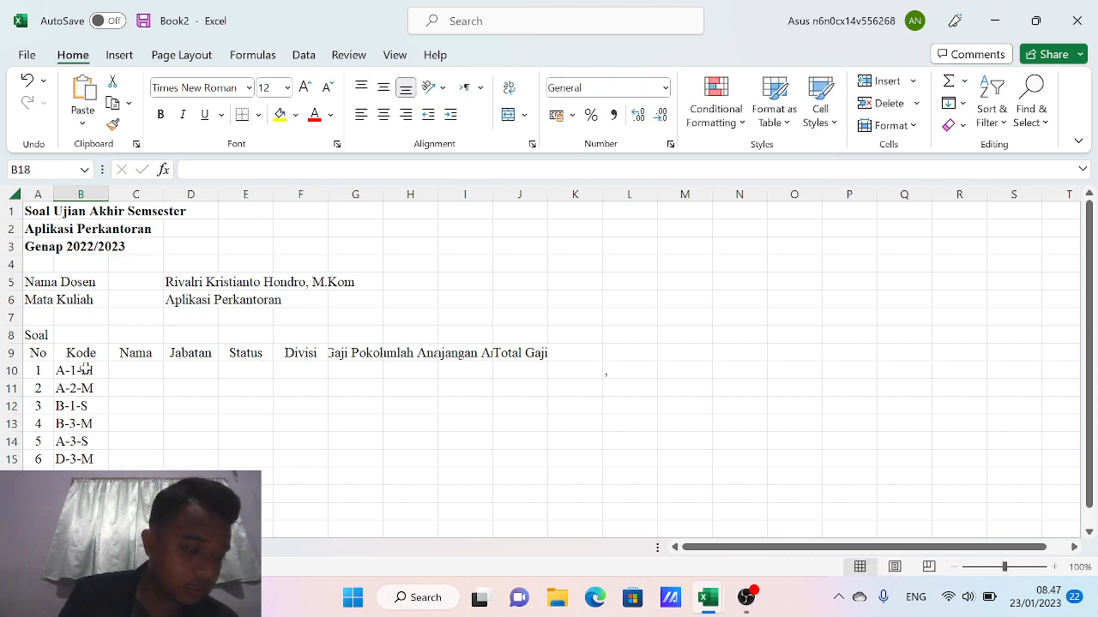
{"action": "type", "text": "C-"}
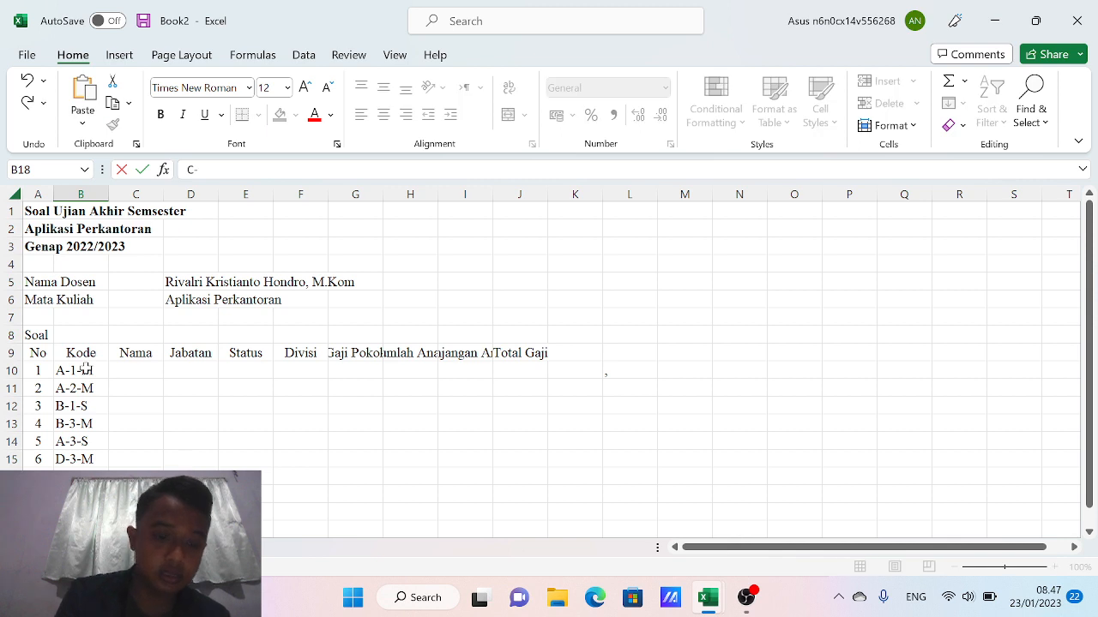
{"action": "type", "text": "2"}
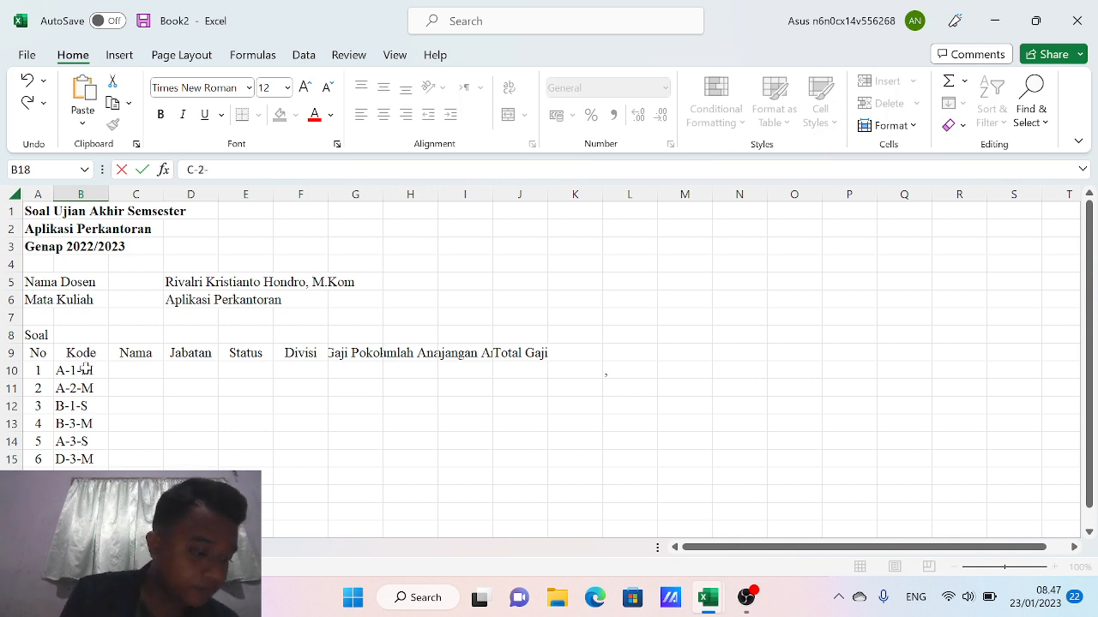
{"action": "type", "text": "-M"}
{"action": "key", "text": "Return"}
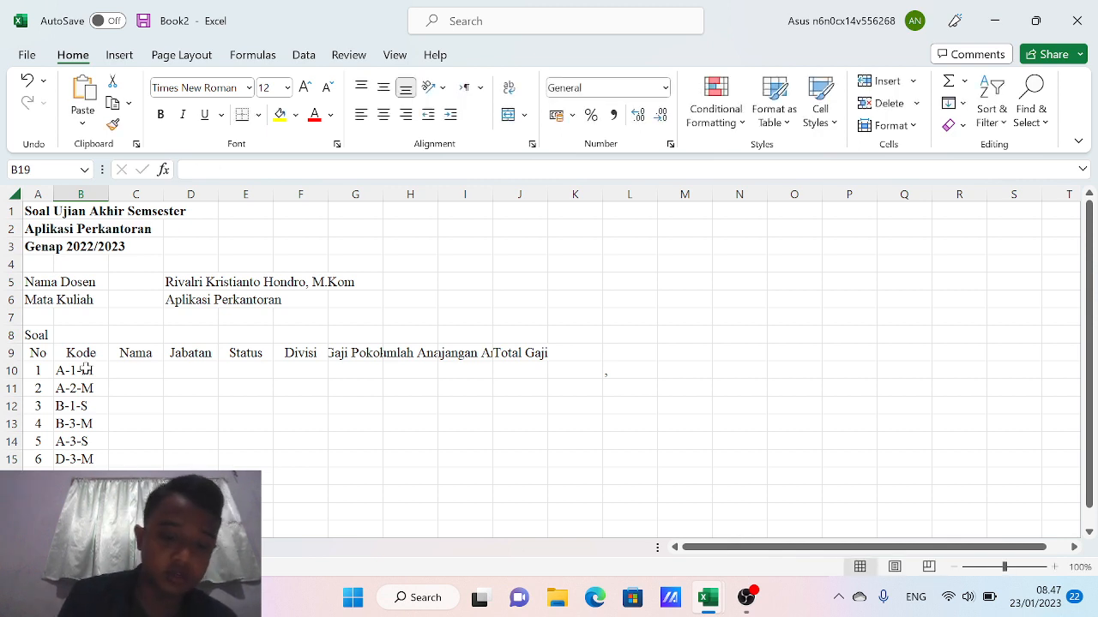
{"action": "type", "text": "C-1-"}
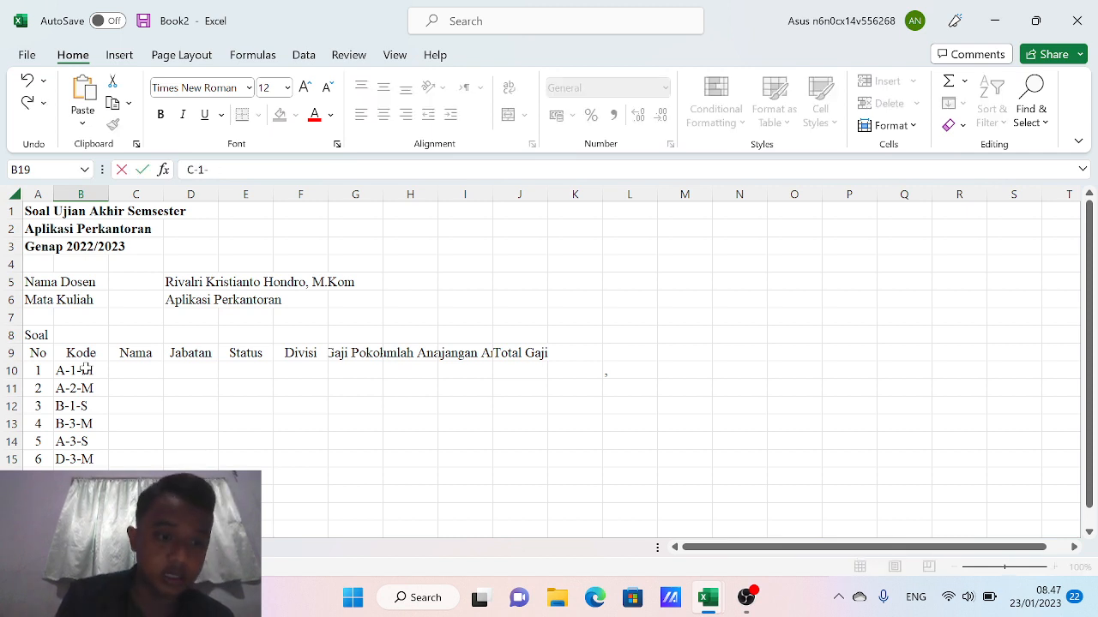
{"action": "type", "text": "M"}
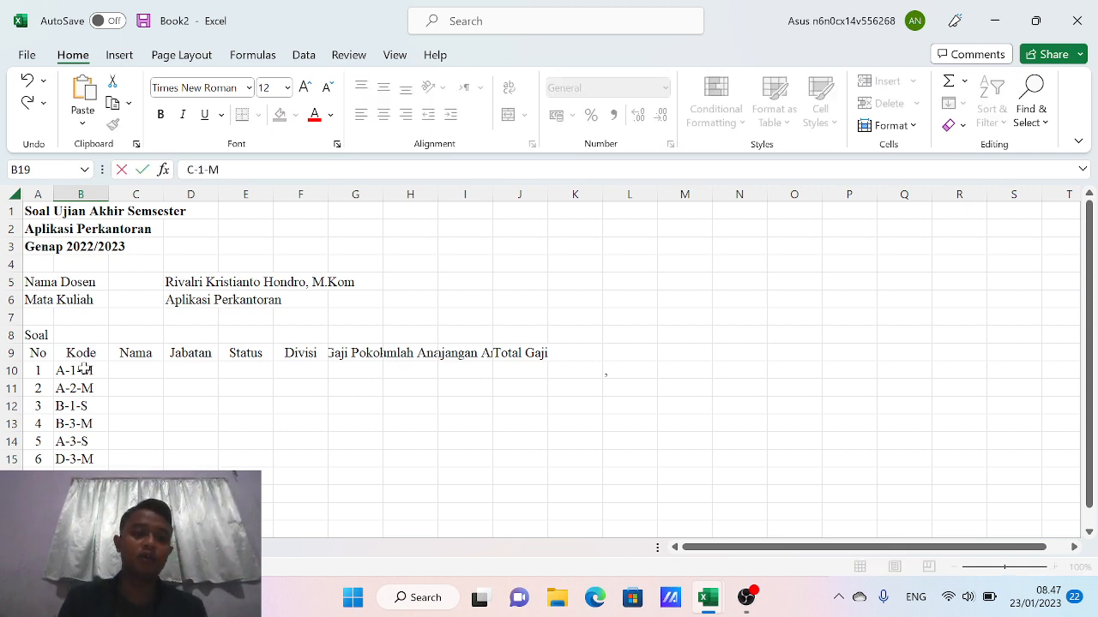
Centre the employee codes in B10:B15 horizontally and vertically
{"action": "left_click_drag", "start_coordinate": [86, 368], "coordinate": [82, 530]}
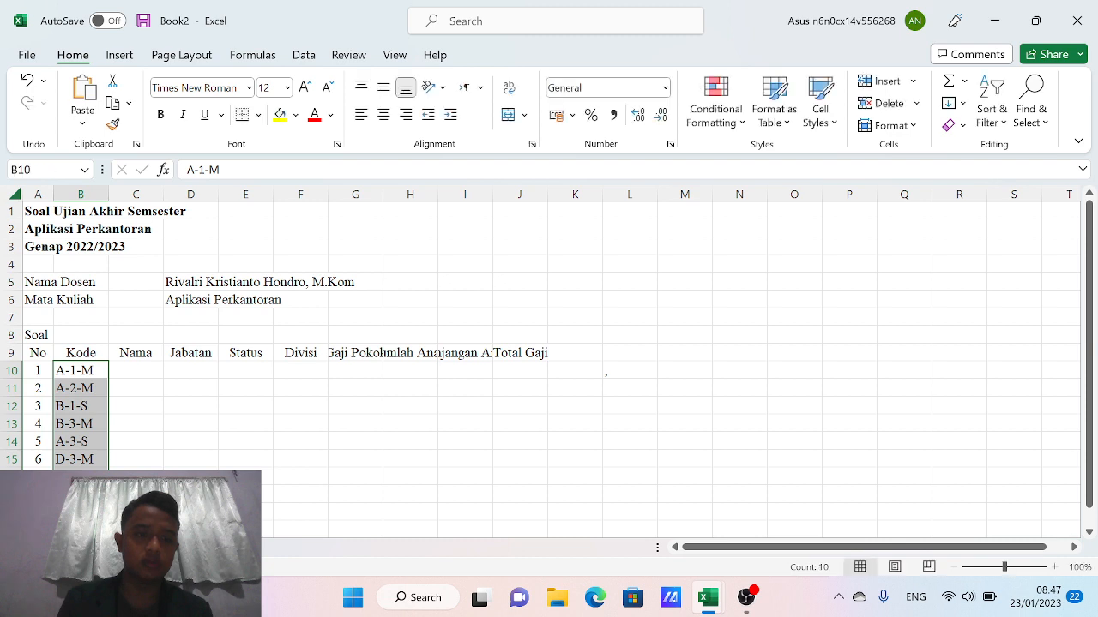
{"action": "left_click", "coordinate": [384, 115]}
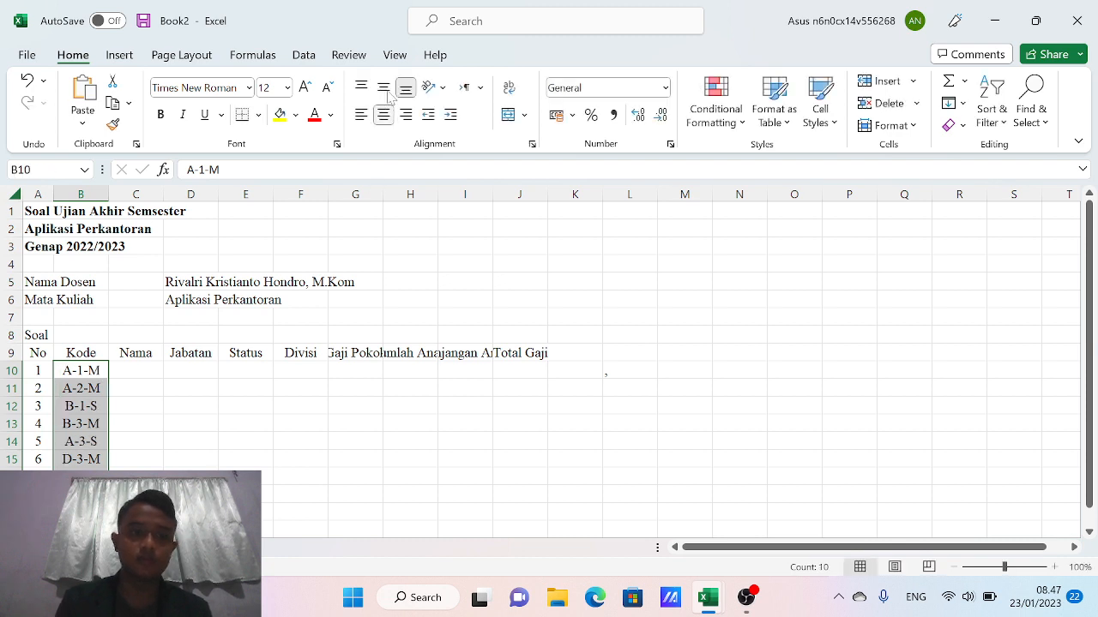
{"action": "left_click", "coordinate": [384, 87]}
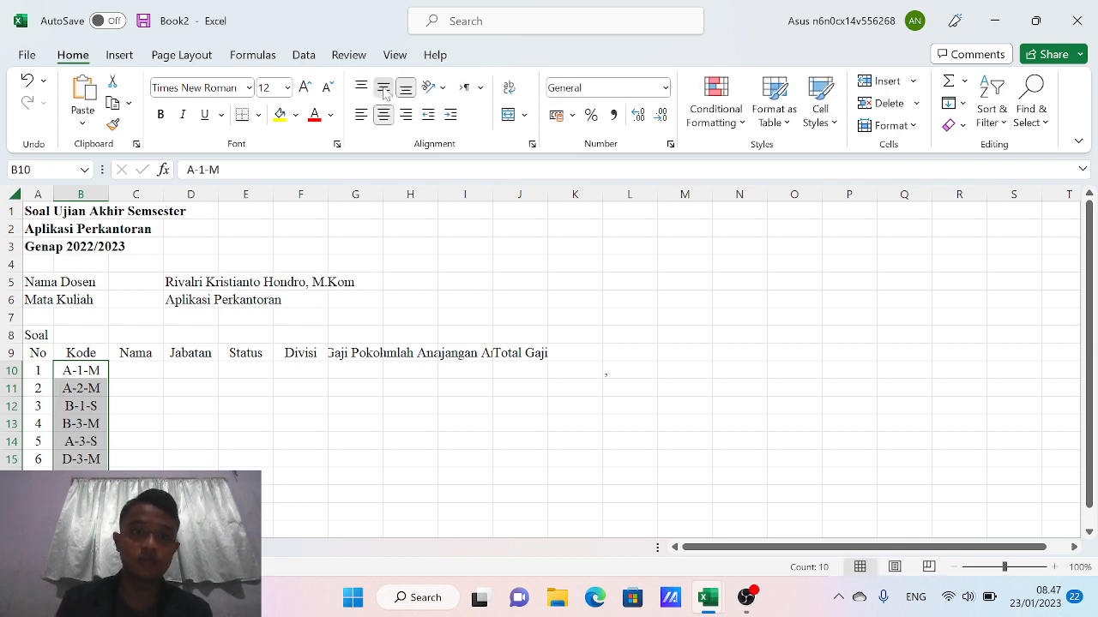
{"action": "left_click", "coordinate": [130, 356]}
{"action": "left_click", "coordinate": [120, 369]}
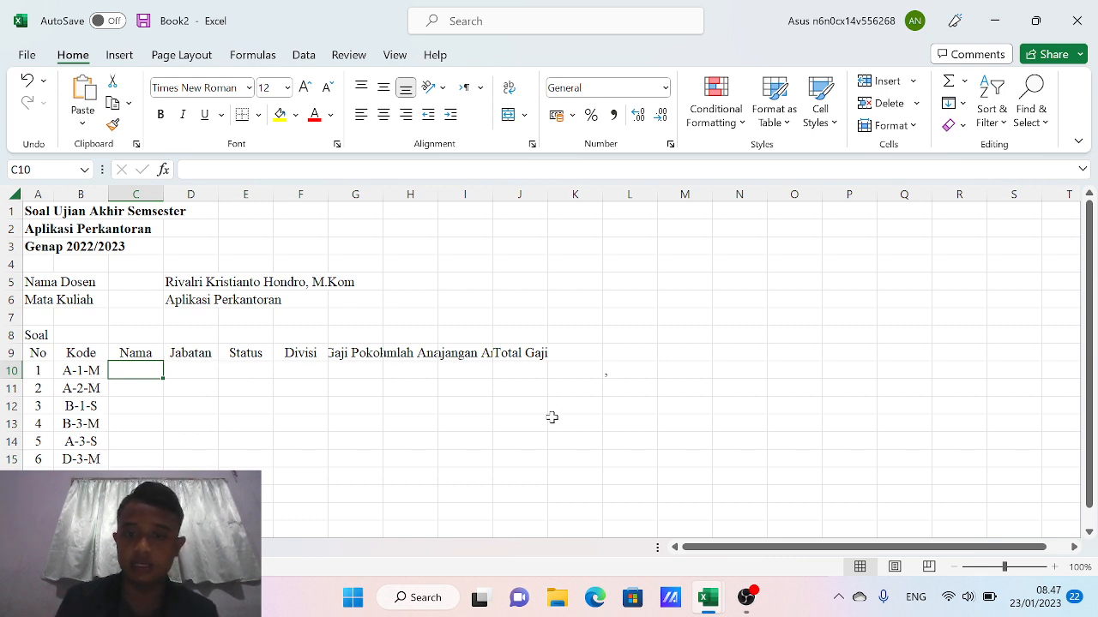
Type reference-table headers Kode, Divisi and Gaji Pokok across L10:N10
{"action": "left_click", "coordinate": [609, 371]}
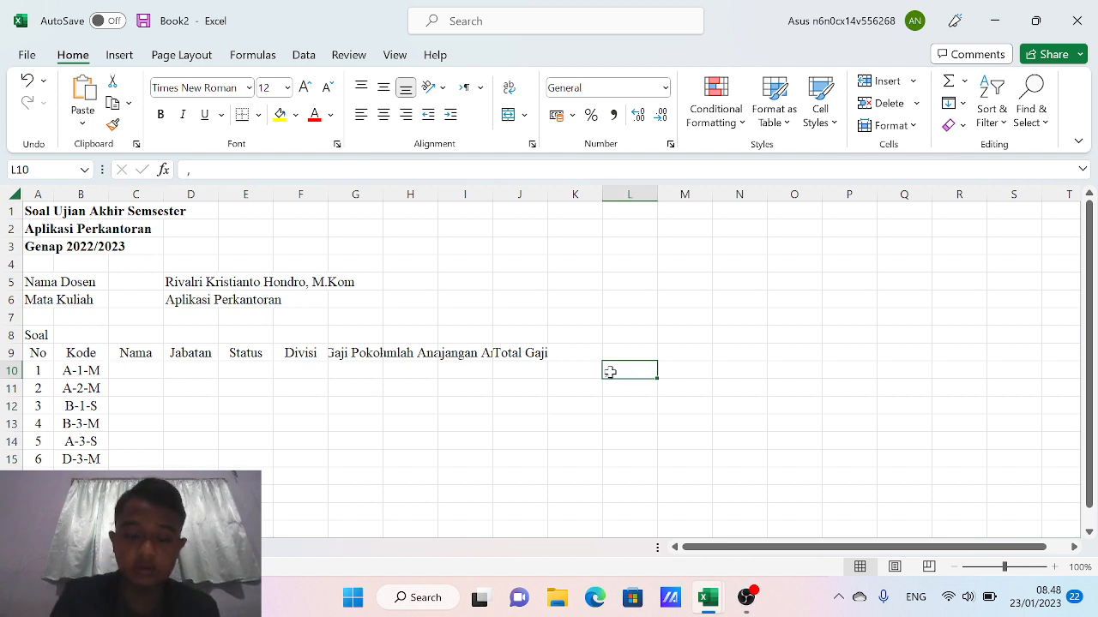
{"action": "type", "text": "kD"}
{"action": "key", "text": "BackSpace"}
{"action": "key", "text": "BackSpace"}
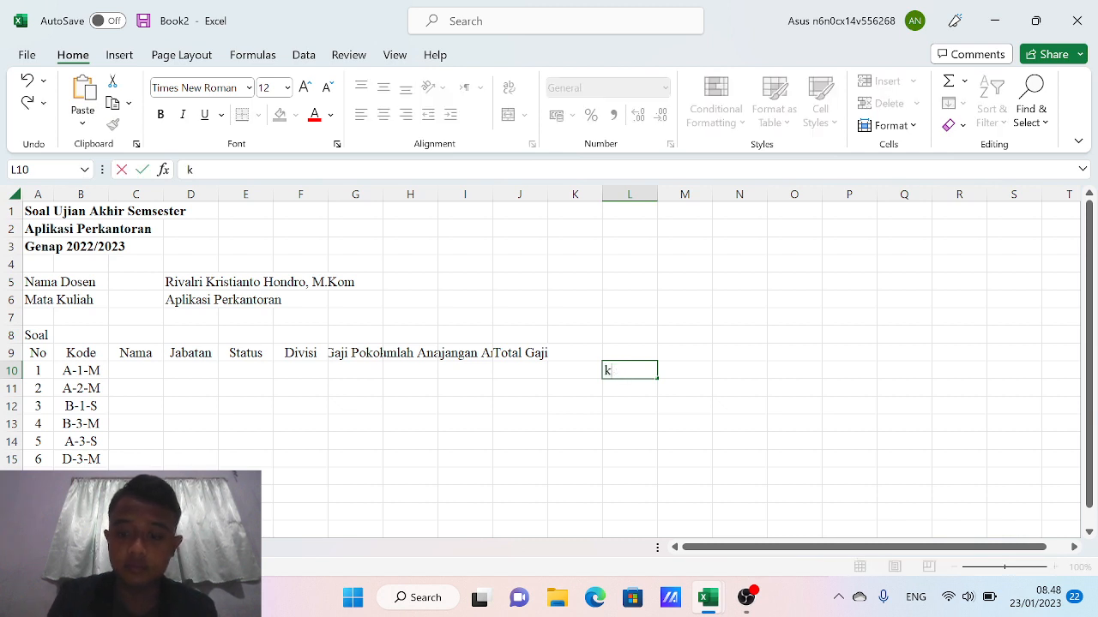
{"action": "type", "text": "KODE"}
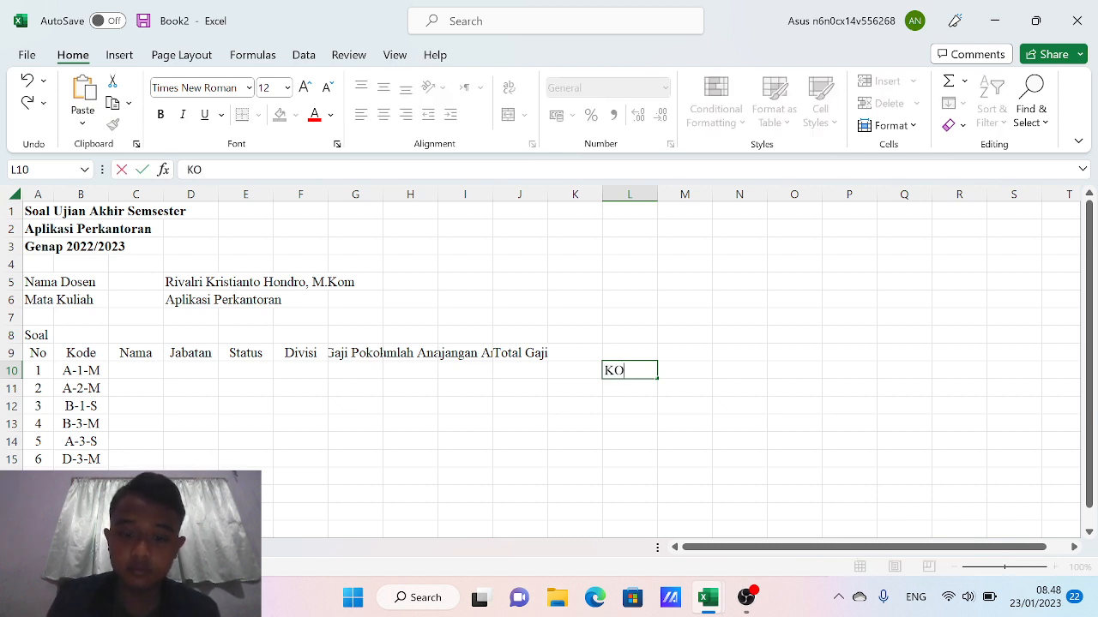
{"action": "key", "text": "BackSpace"}
{"action": "key", "text": "BackSpace"}
{"action": "key", "text": "BackSpace"}
{"action": "key", "text": "BackSpace"}
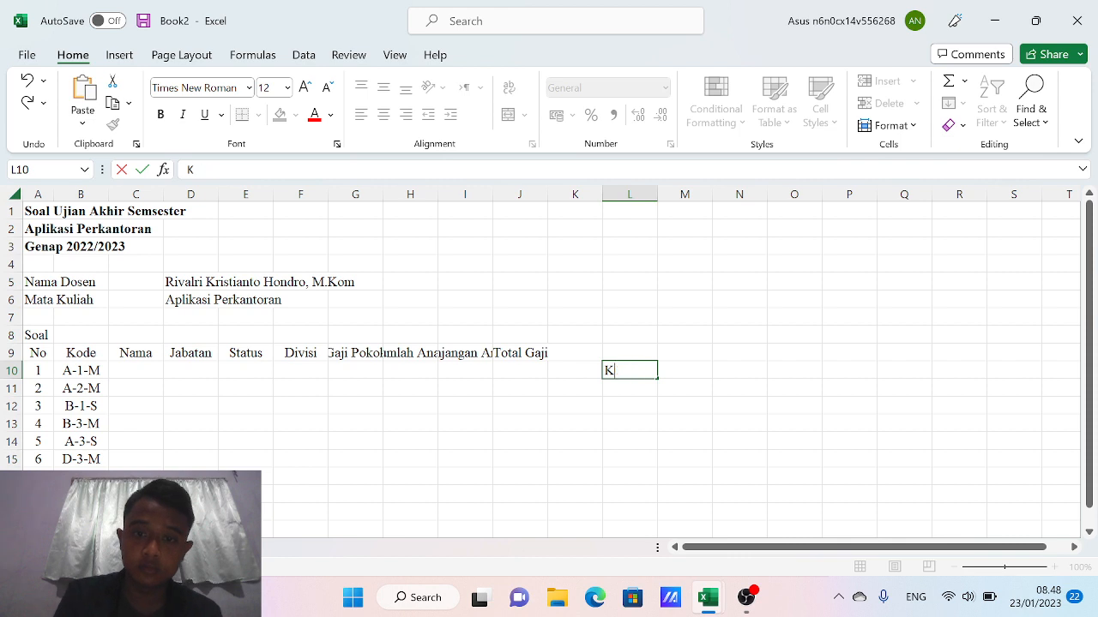
{"action": "type", "text": "Kode"}
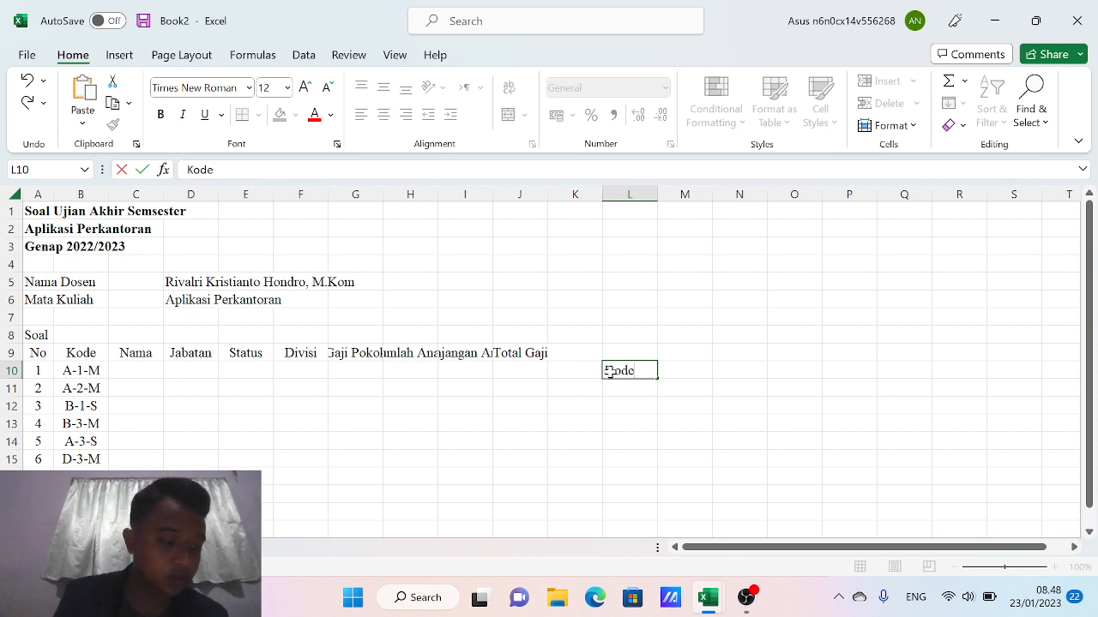
{"action": "key", "text": "Tab"}
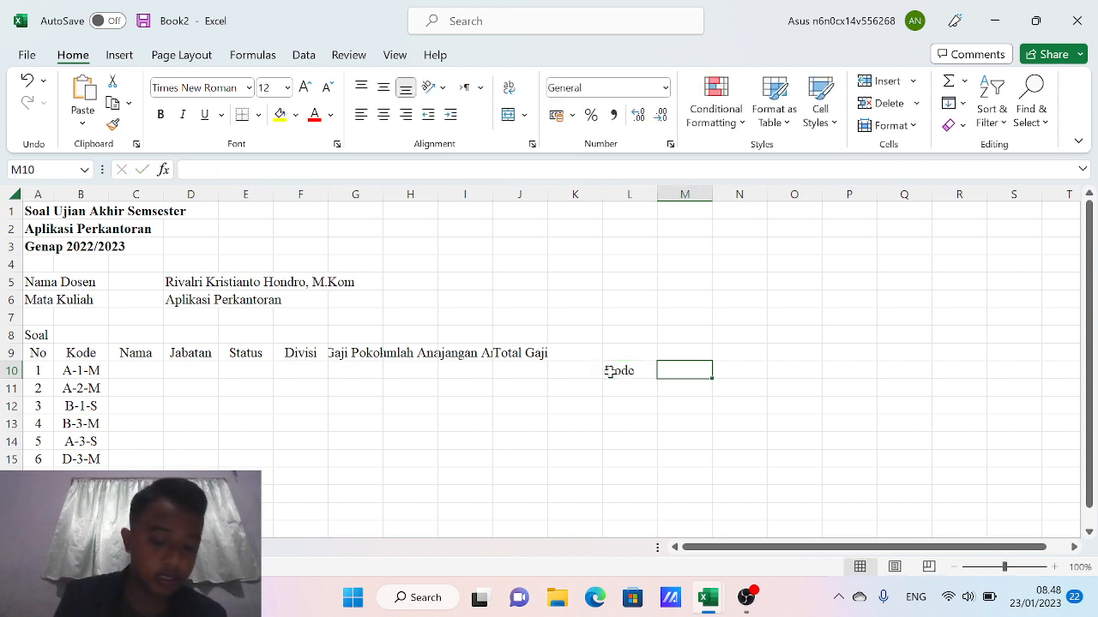
{"action": "type", "text": "Divisi"}
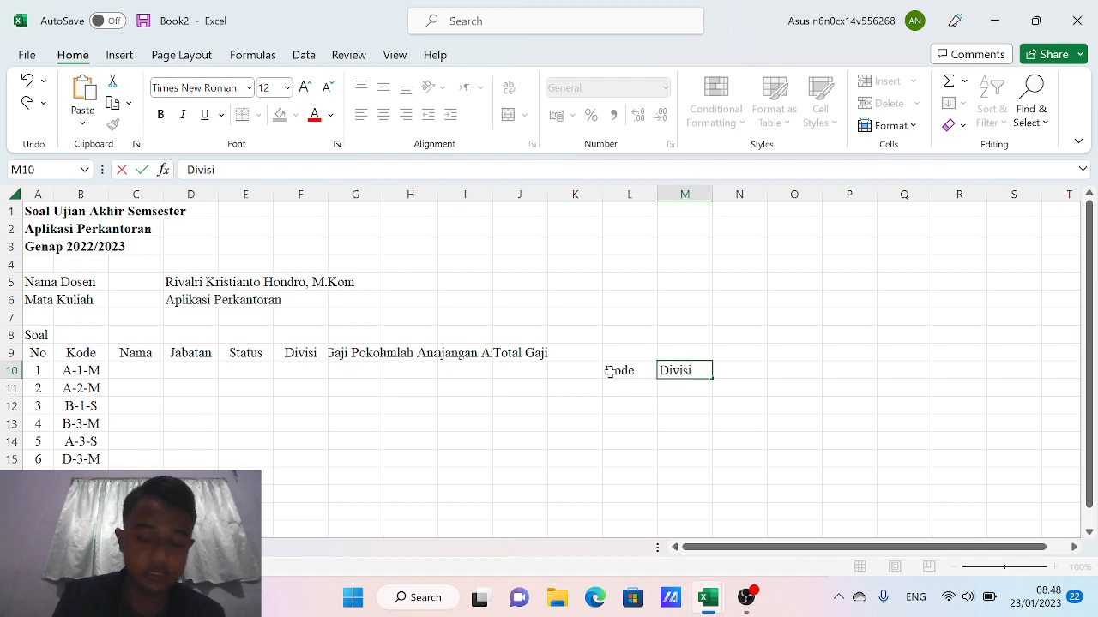
{"action": "key", "text": "Tab"}
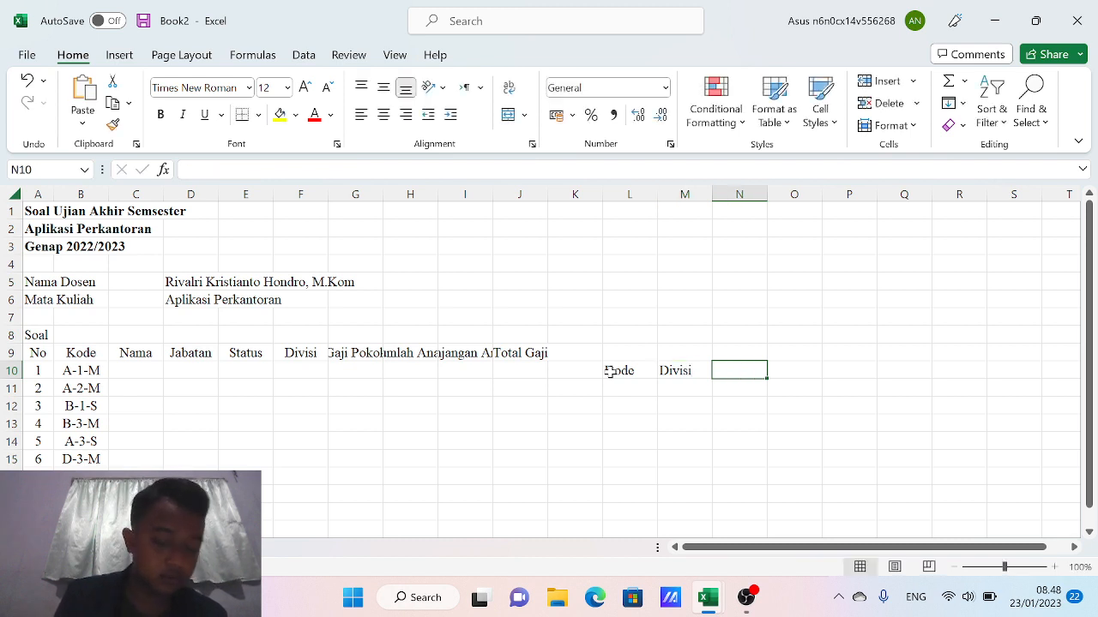
{"action": "type", "text": "Gaji Poko"}
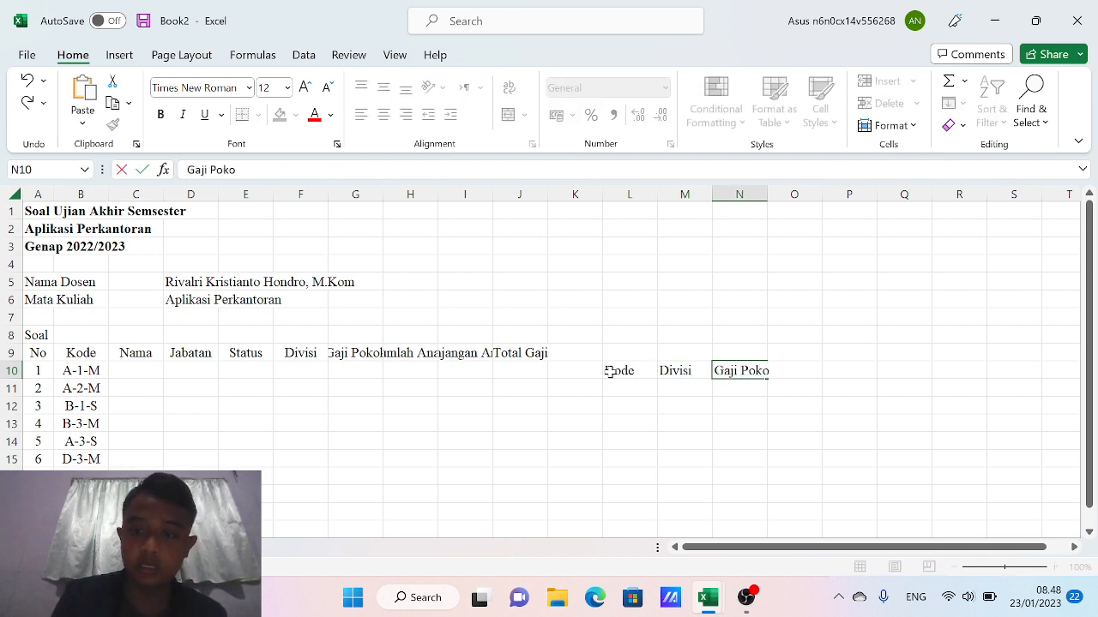
{"action": "type", "text": "k"}
{"action": "key", "text": "Return"}
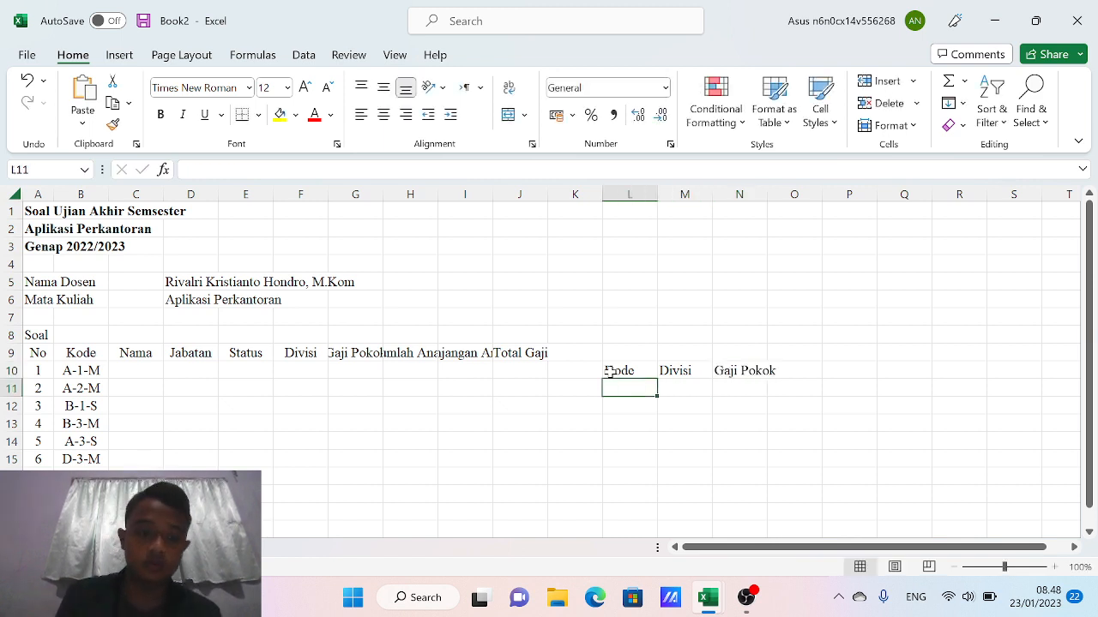
List division codes A, B, C and D down L11:L14
{"action": "type", "text": "A"}
{"action": "key", "text": "Return"}
{"action": "type", "text": "B"}
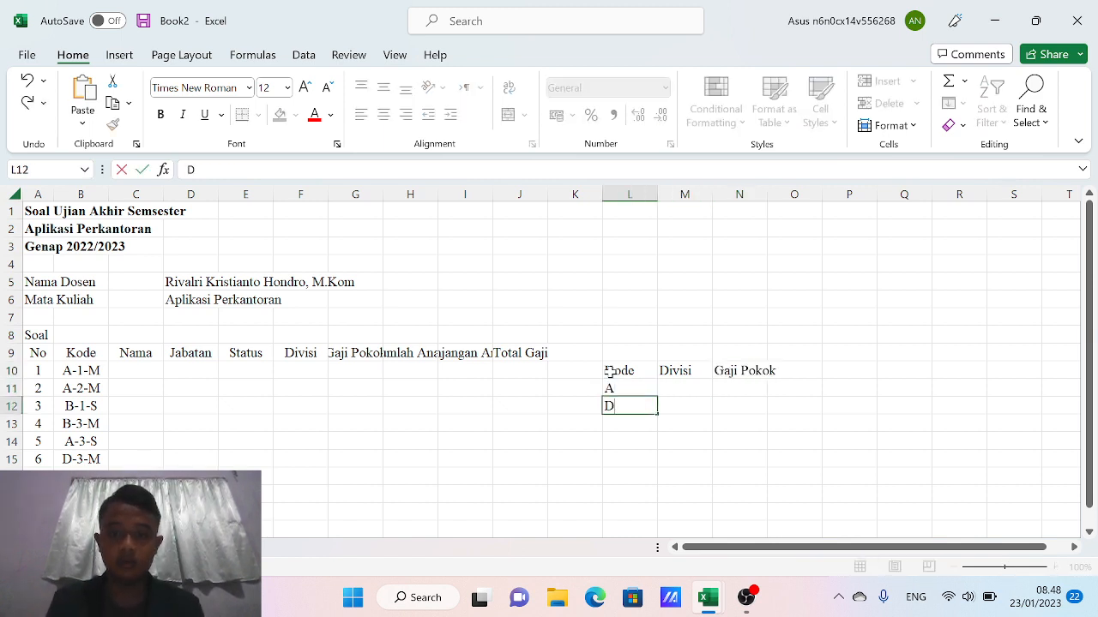
{"action": "key", "text": "Return"}
{"action": "type", "text": "C"}
{"action": "key", "text": "Return"}
{"action": "type", "text": "D"}
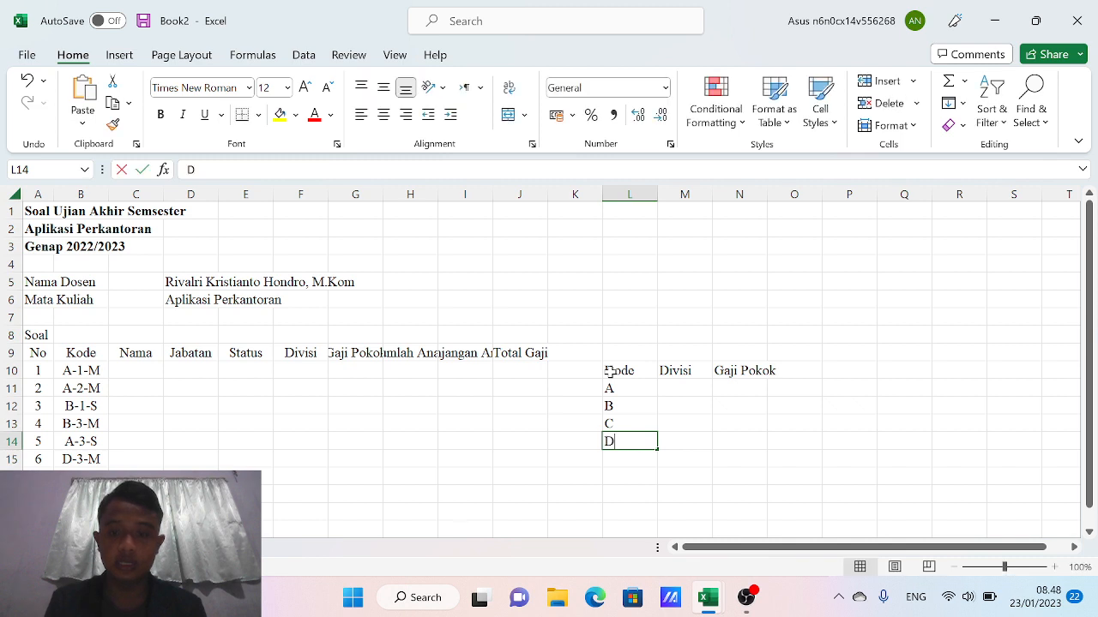
{"action": "key", "text": "Right"}
{"action": "key", "text": "Up"}
{"action": "key", "text": "Up"}
{"action": "key", "text": "Up"}
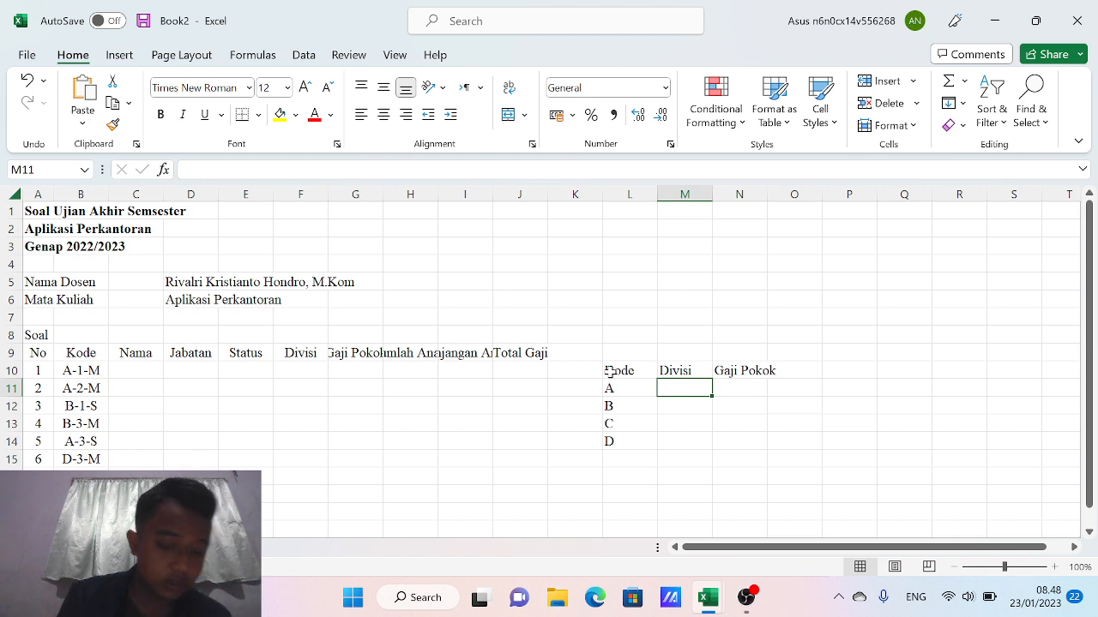
Enter Distributor, Engineer, Produksi and Quality Control in M11:M14
{"action": "type", "text": "Dist"}
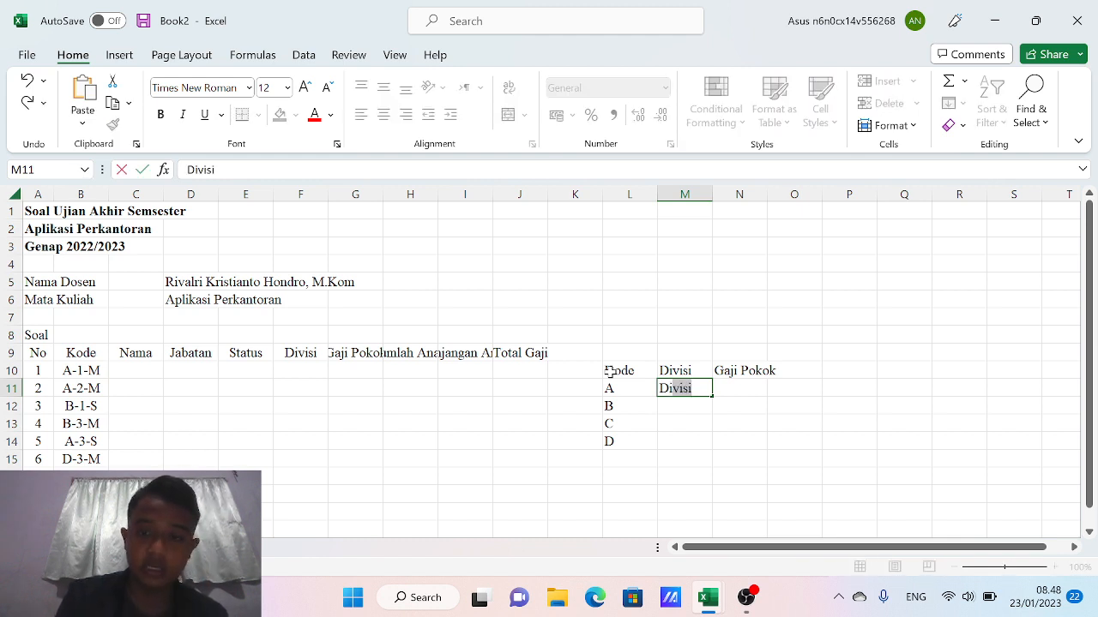
{"action": "type", "text": "ribu"}
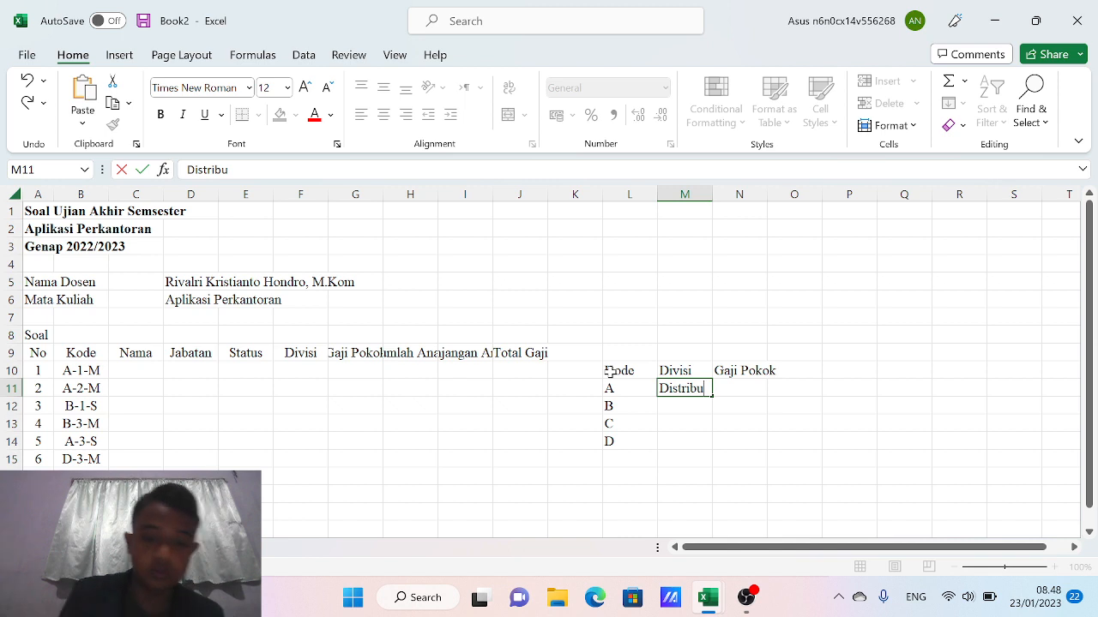
{"action": "type", "text": "tor"}
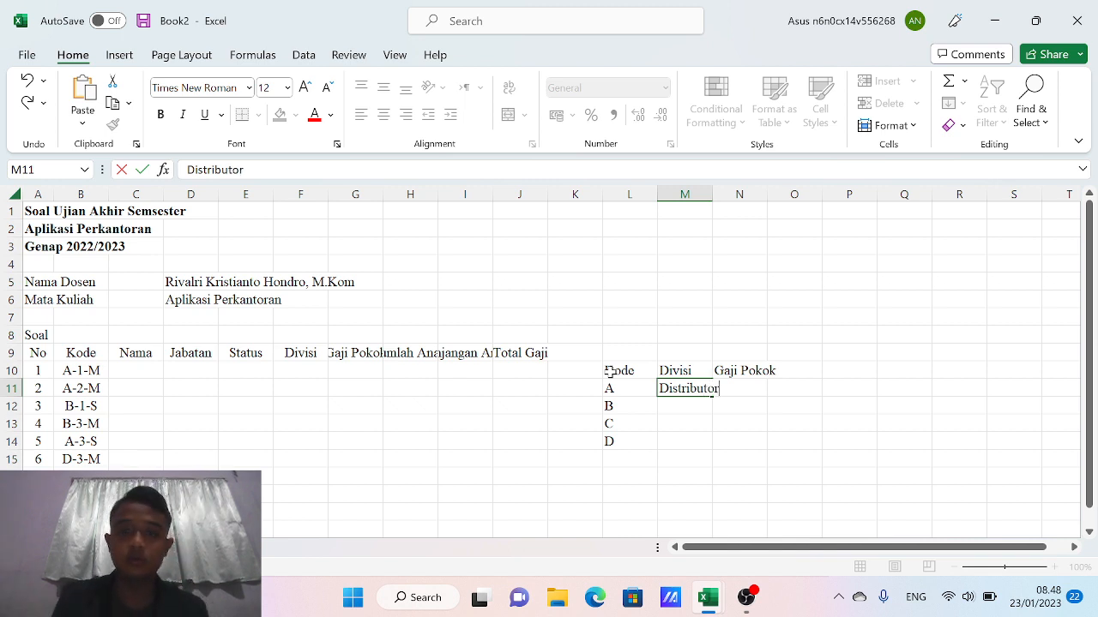
{"action": "key", "text": "Return"}
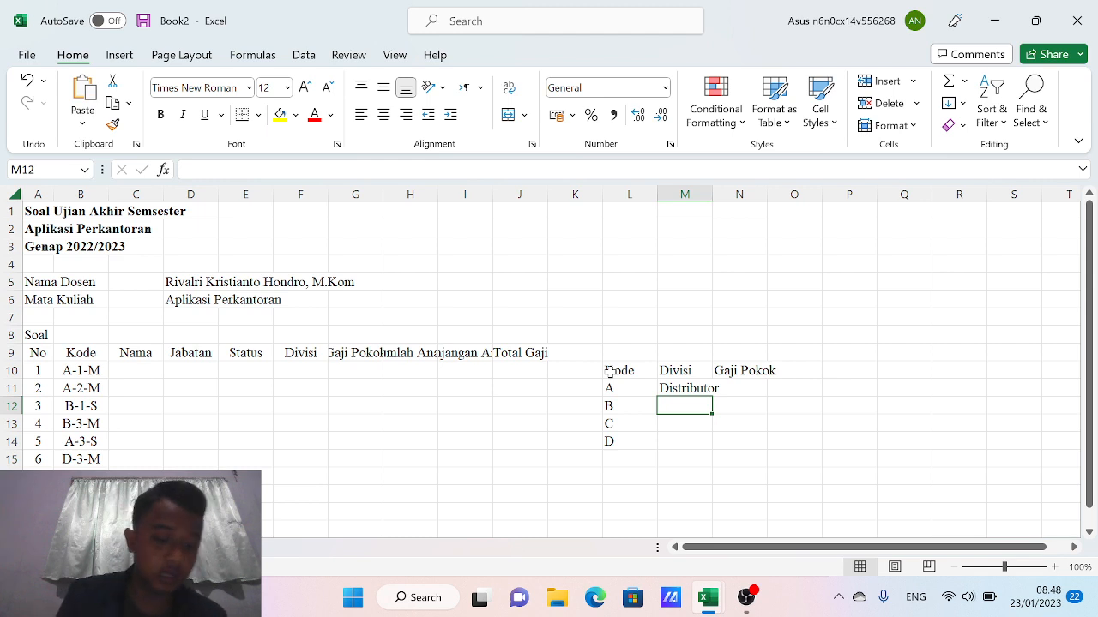
{"action": "type", "text": "Eng"}
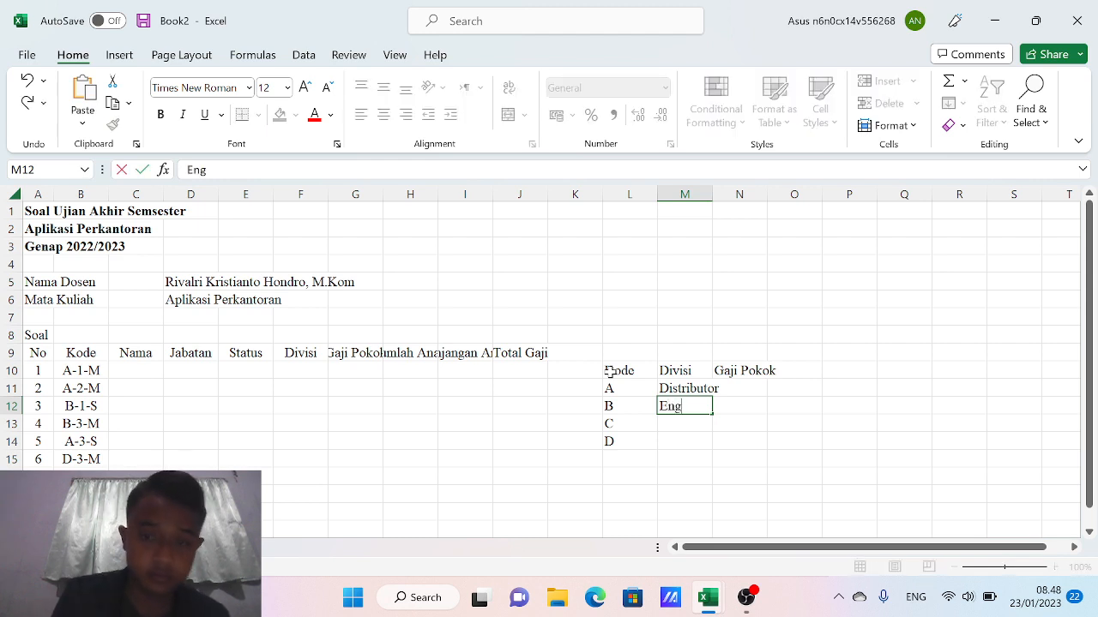
{"action": "type", "text": "ineer"}
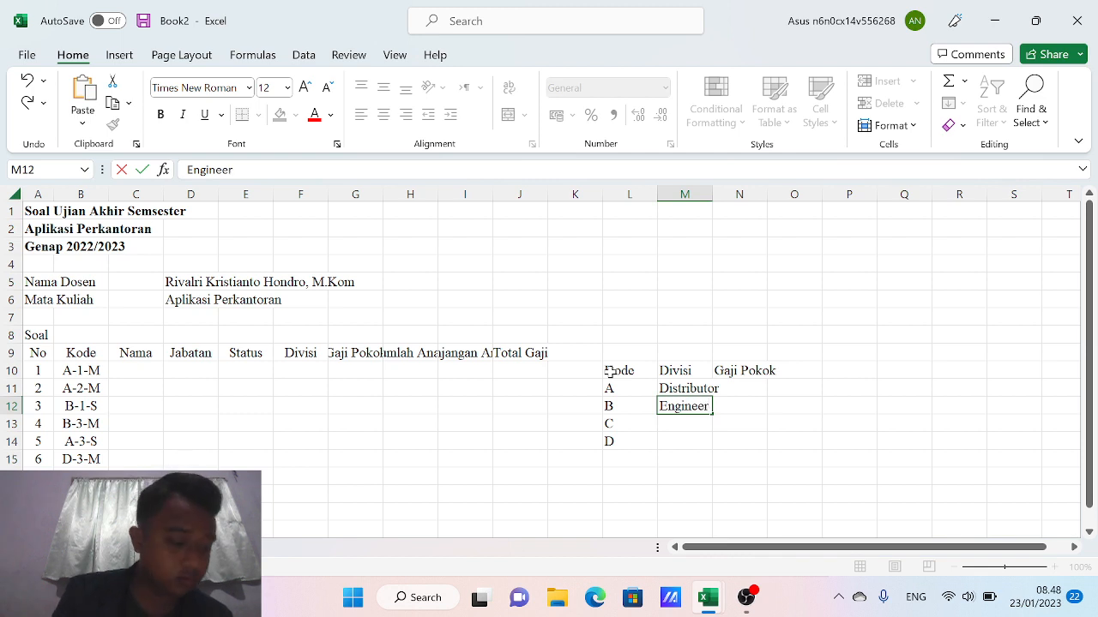
{"action": "key", "text": "Return"}
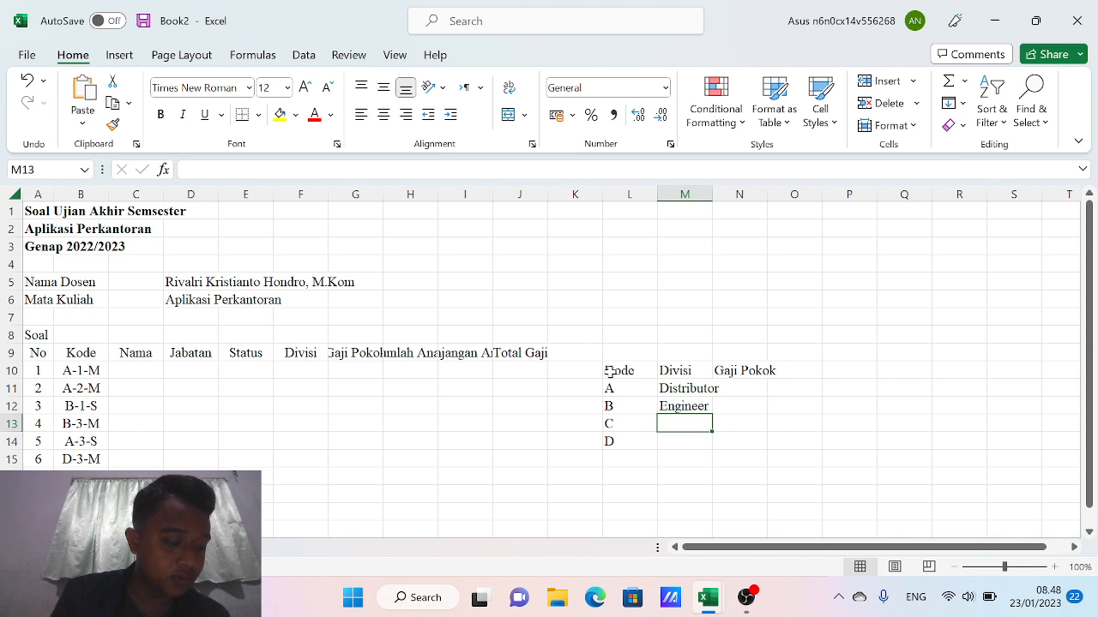
{"action": "type", "text": "Produksi"}
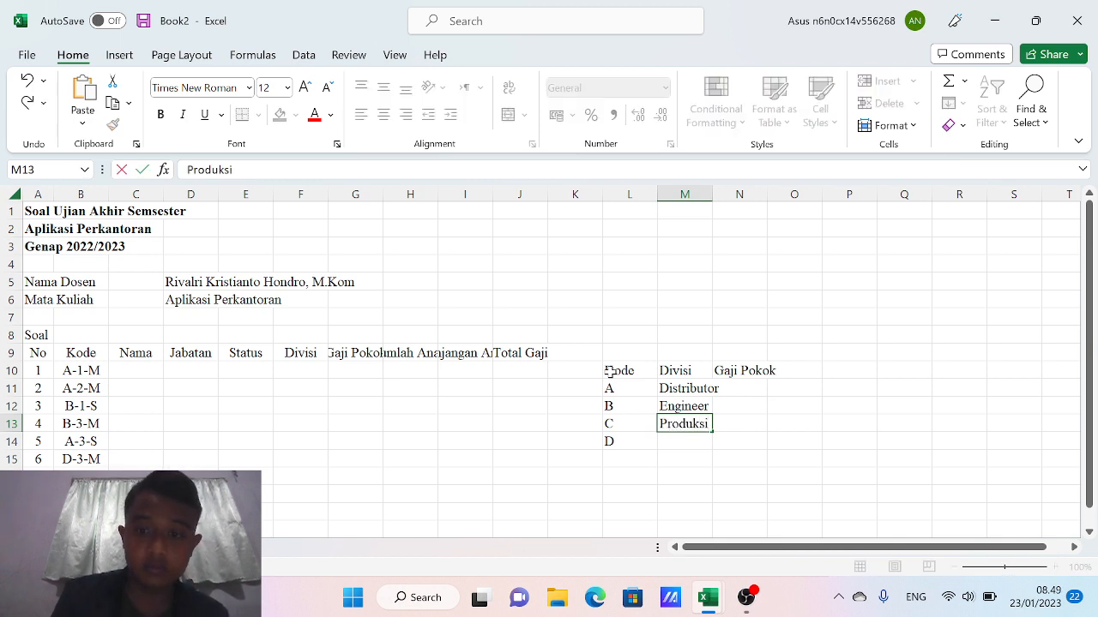
{"action": "key", "text": "Return"}
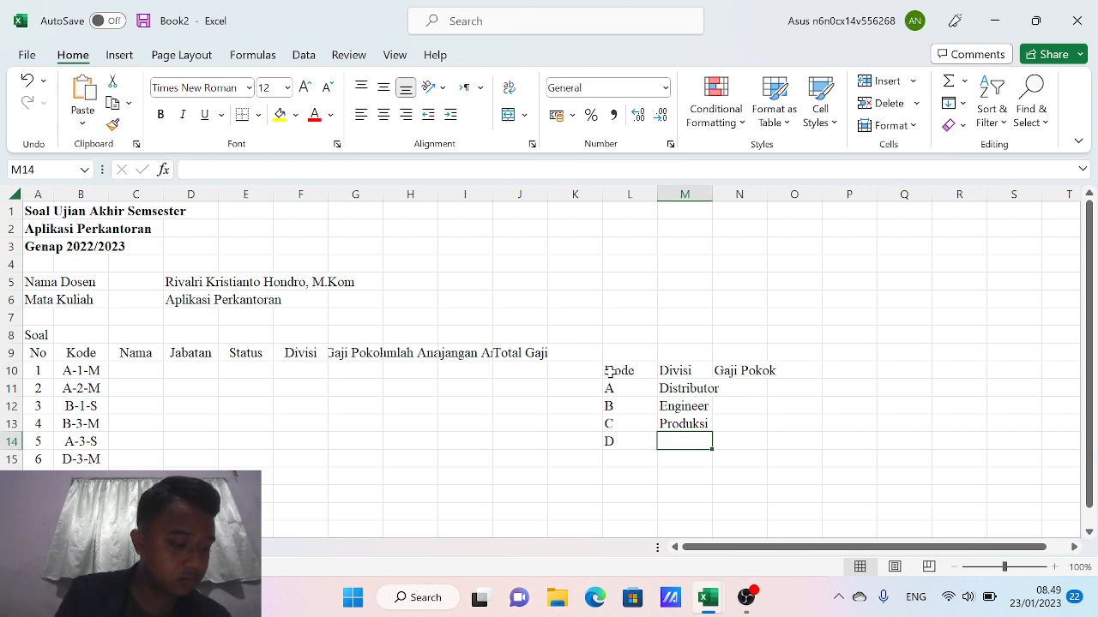
{"action": "type", "text": "Quality Control"}
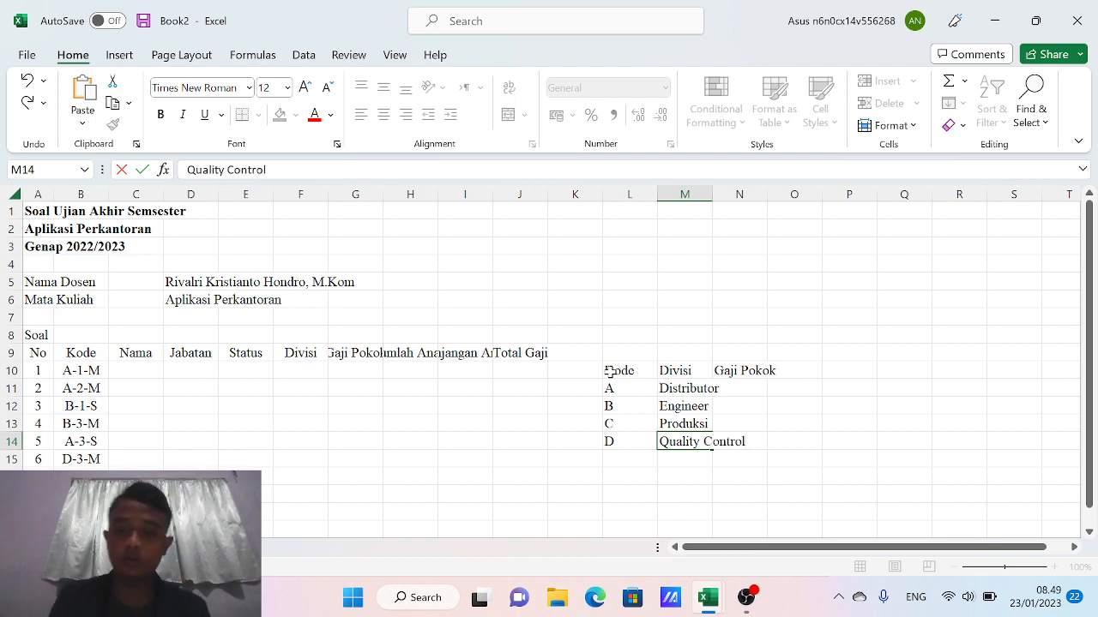
{"action": "key", "text": "Up"}
Select the Gaji Pokok cells N11:N14 for the four divisions
{"action": "key", "text": "Right"}
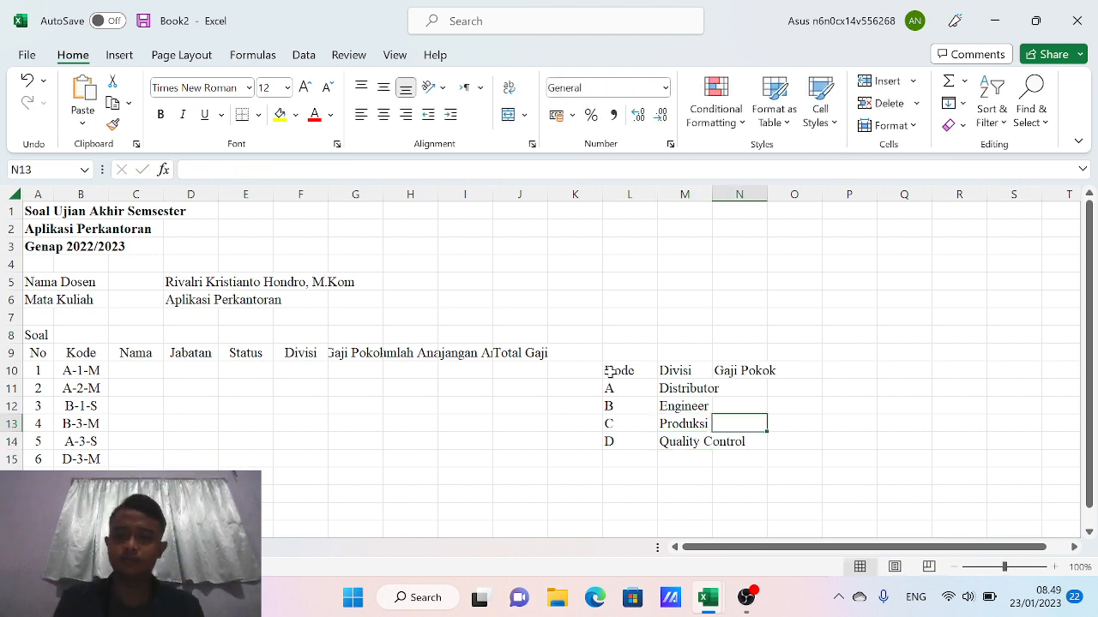
{"action": "key", "text": "Up"}
{"action": "key", "text": "Up"}
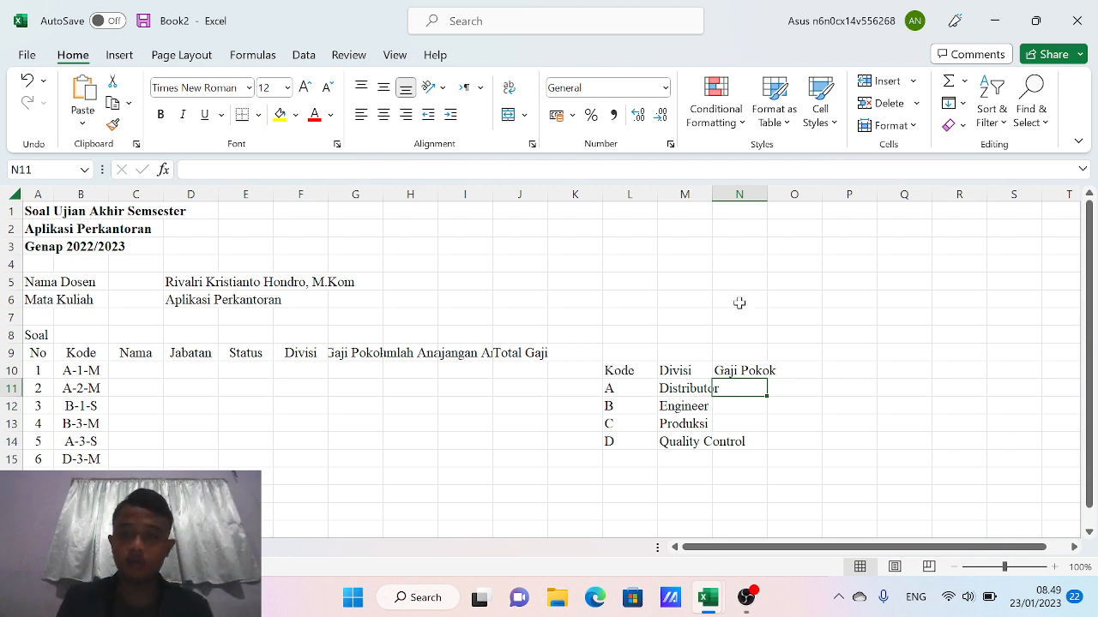
{"action": "left_click_drag", "start_coordinate": [723, 389], "coordinate": [720, 440]}
Apply Accounting format to the salary cells and enter 2.500.000 for code A
{"action": "left_click", "coordinate": [664, 88]}
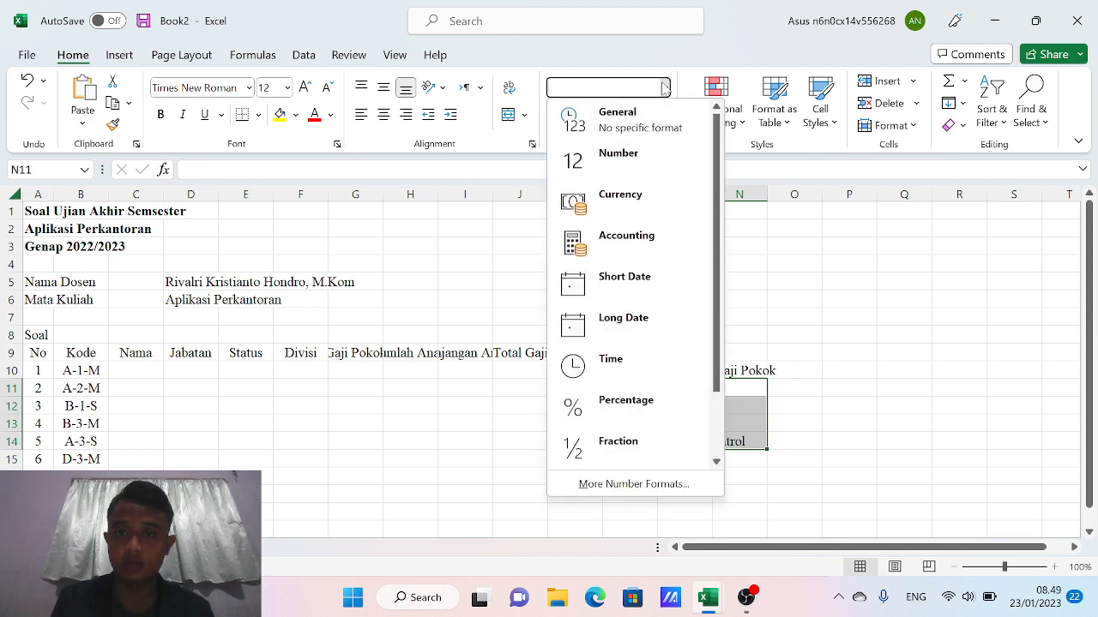
{"action": "left_click", "coordinate": [607, 236]}
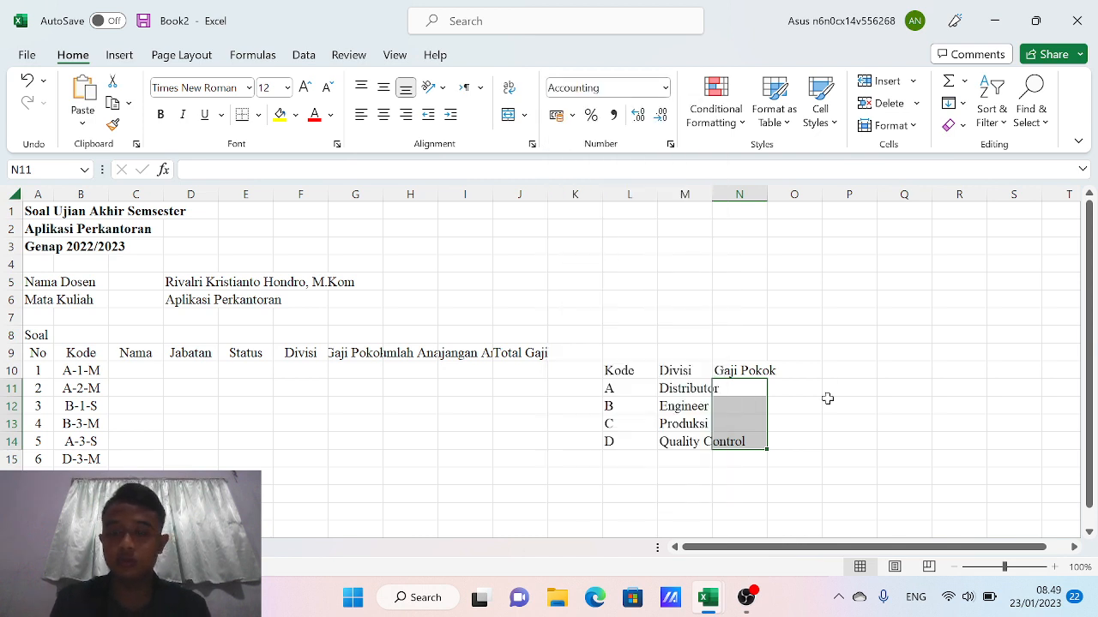
{"action": "type", "text": "255"}
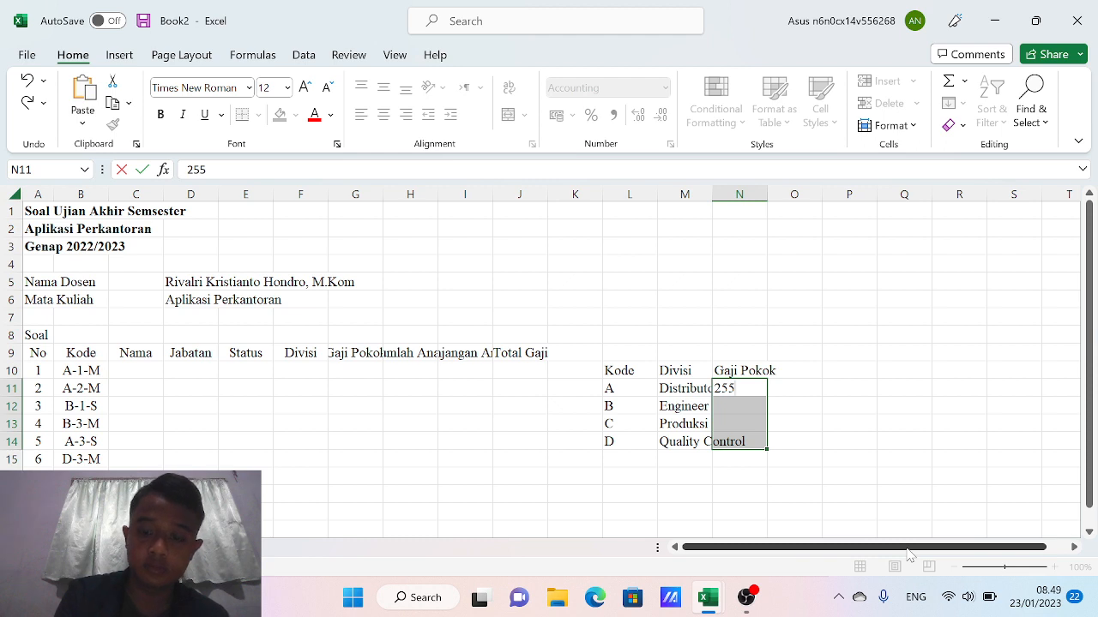
{"action": "key", "text": "BackSpace"}
{"action": "type", "text": "00"}
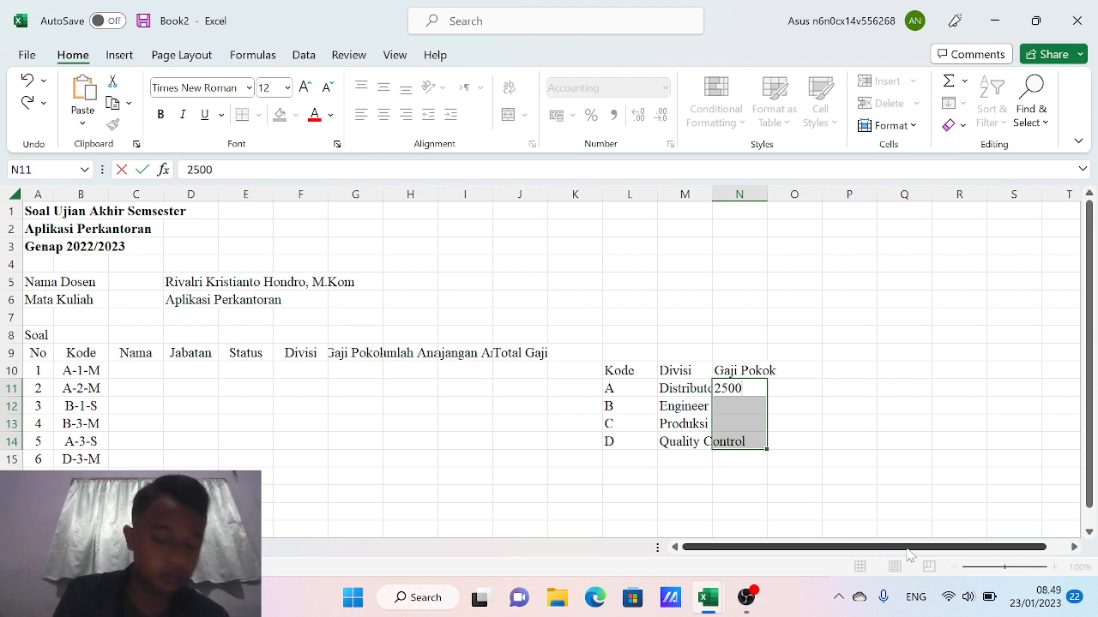
{"action": "type", "text": ".000"}
{"action": "key", "text": "Return"}
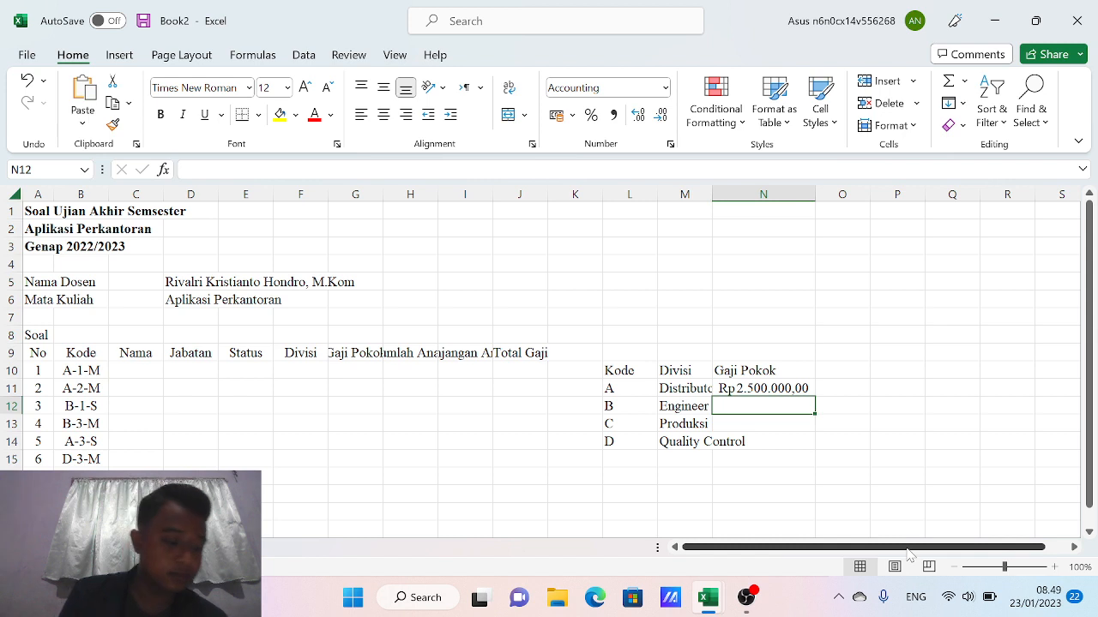
Enter salaries 2.300.000, 2.000.000 and 2.600.000, then select all four salaries
{"action": "type", "text": "2300"}
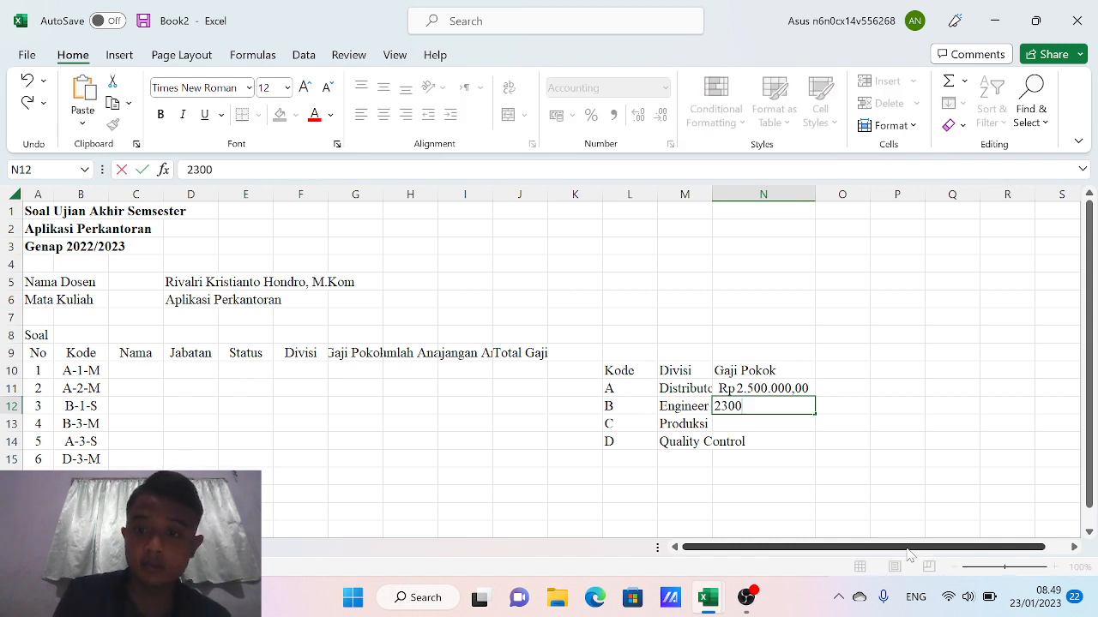
{"action": "type", "text": "000"}
{"action": "key", "text": "Return"}
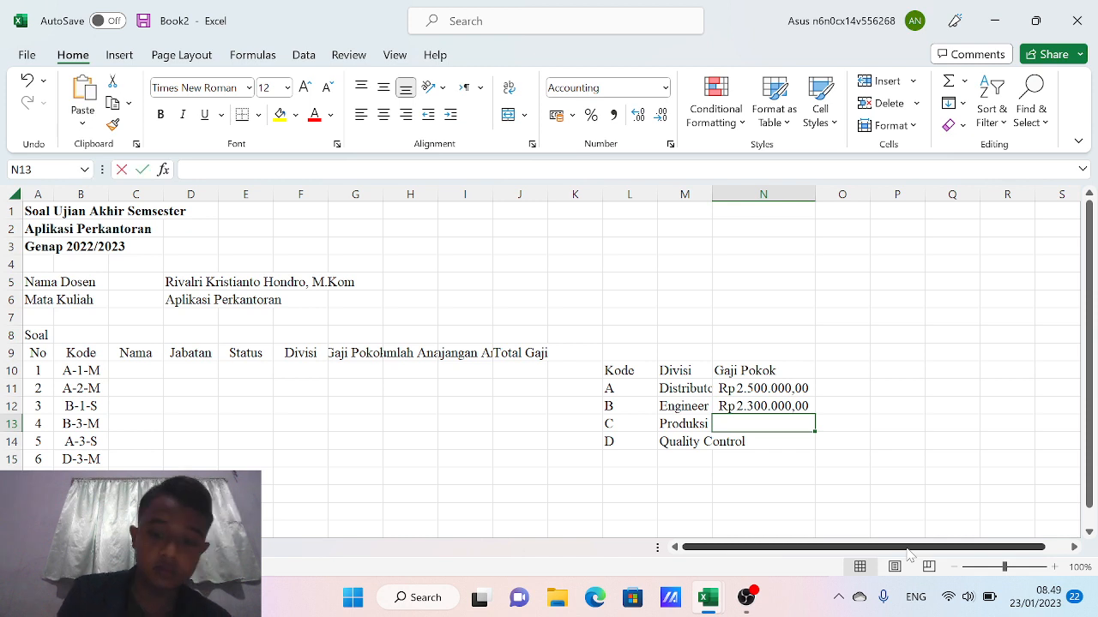
{"action": "type", "text": "2000000"}
{"action": "key", "text": "Return"}
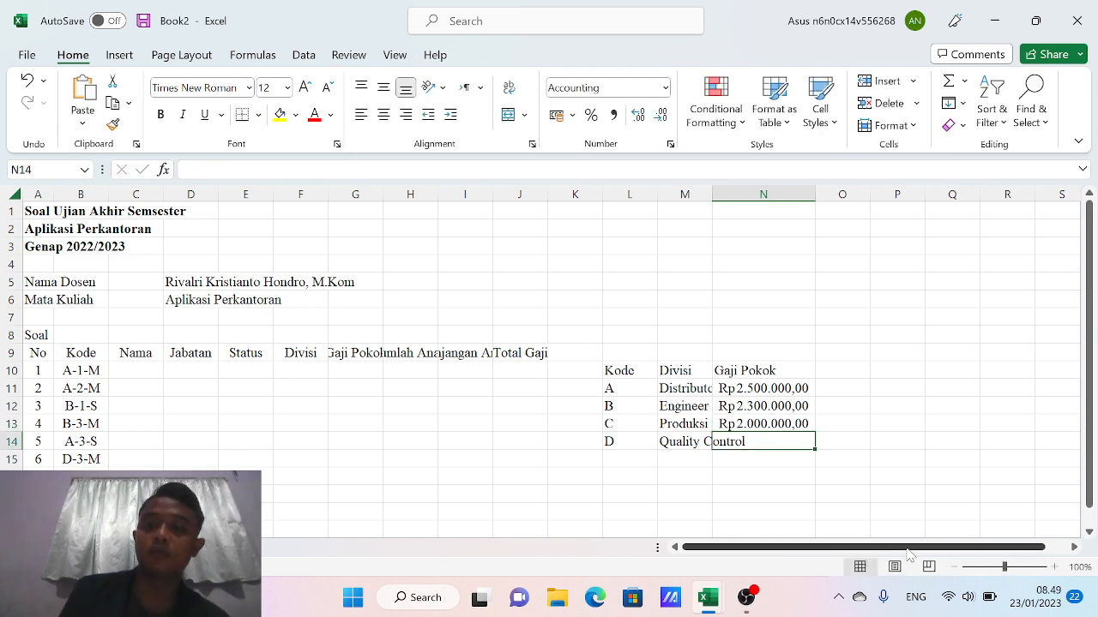
{"action": "type", "text": "2"}
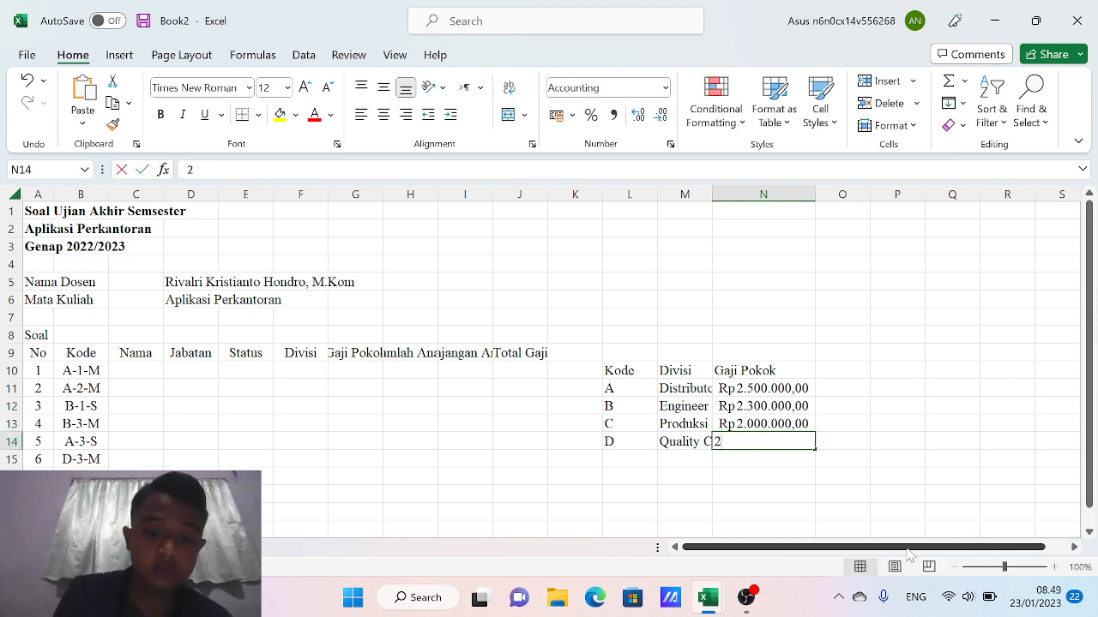
{"action": "type", "text": ".600"}
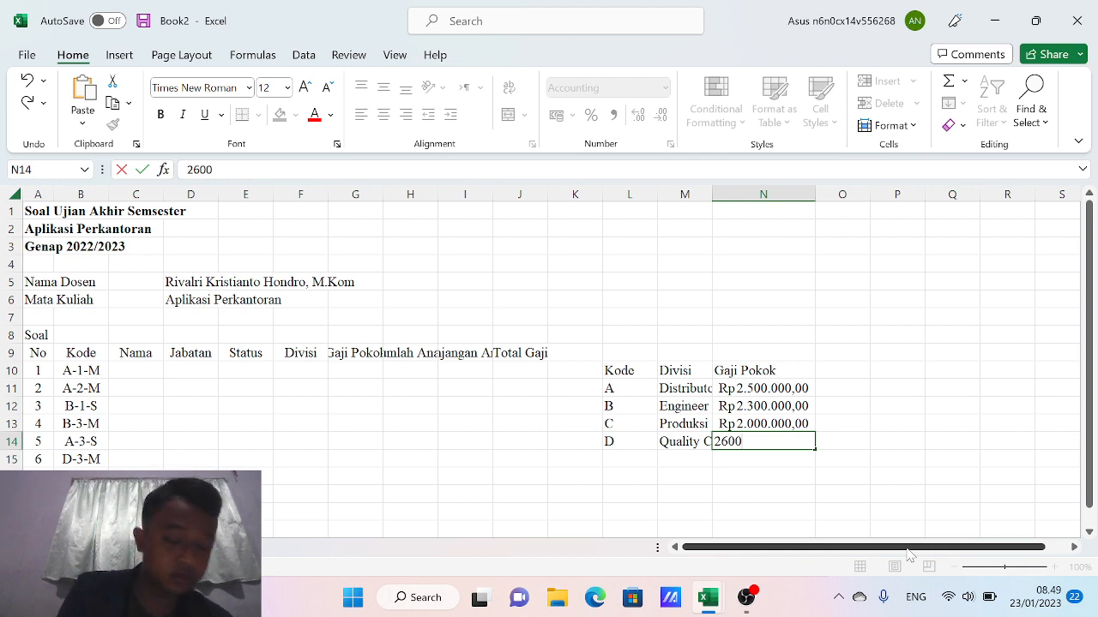
{"action": "type", "text": ".000,00"}
{"action": "key", "text": "Return"}
{"action": "key", "text": "Up"}
{"action": "key", "text": "Up"}
{"action": "key", "text": "Up"}
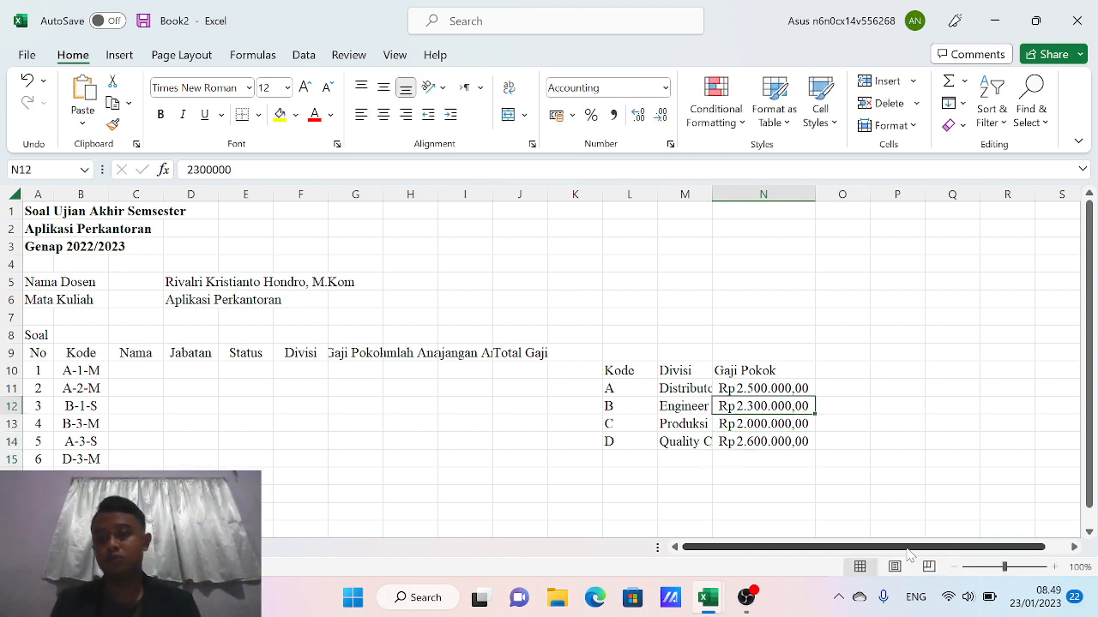
{"action": "key", "text": "Up"}
{"action": "key", "text": "shift+Down"}
{"action": "key", "text": "shift+Down"}
{"action": "key", "text": "shift+Down"}
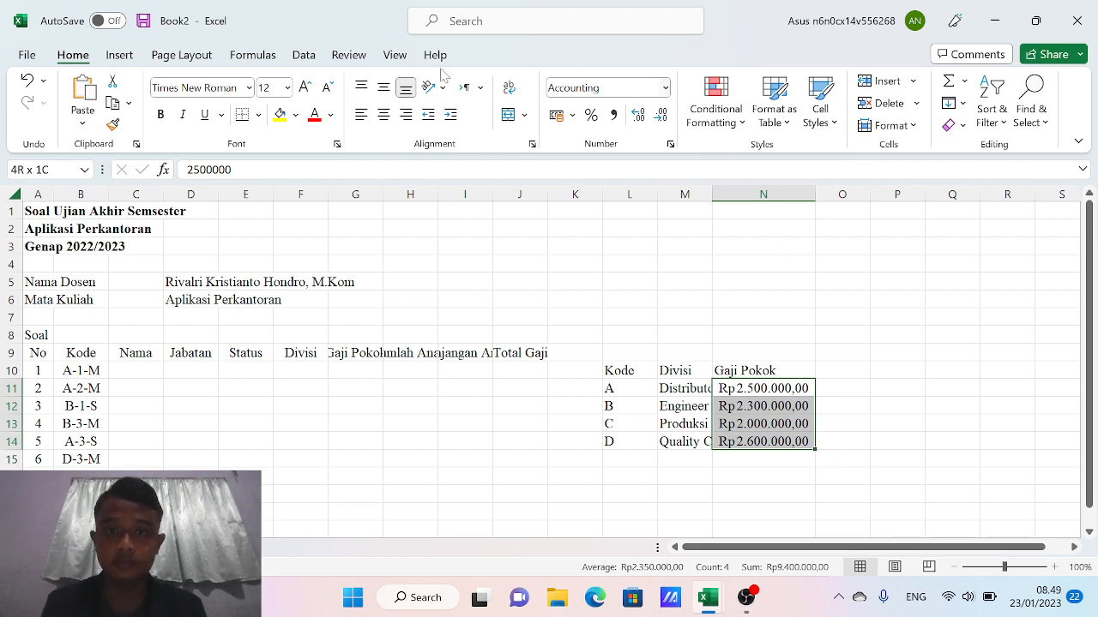
Remove the salary decimals and centre the Kode, Divisi and Gaji Pokok headers
{"action": "left_click", "coordinate": [661, 114]}
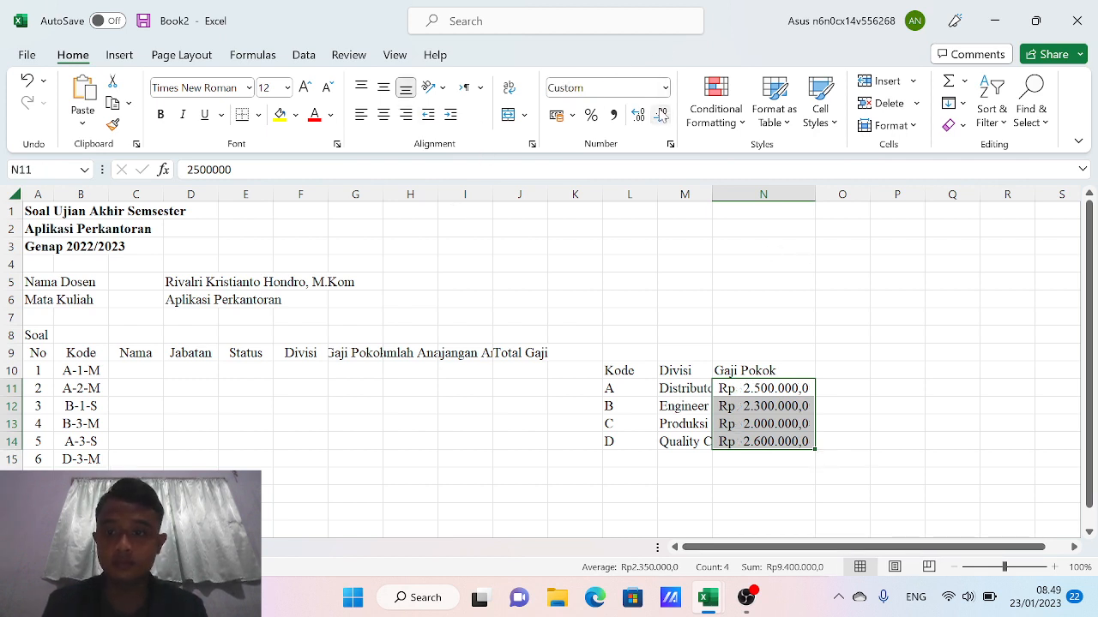
{"action": "left_click", "coordinate": [661, 114]}
{"action": "left_click", "coordinate": [718, 443]}
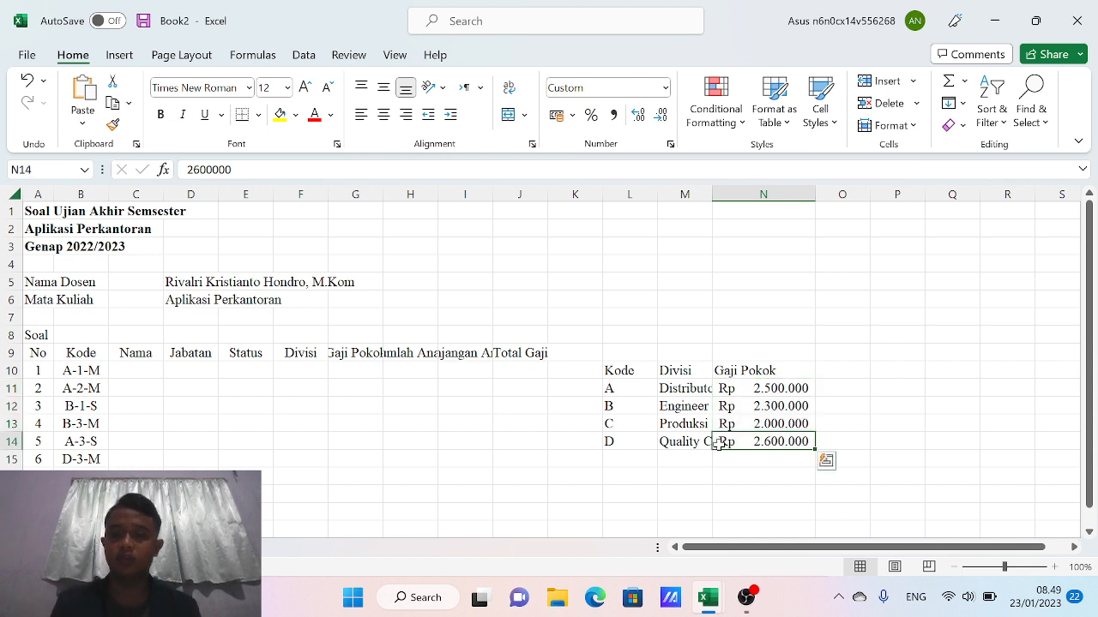
{"action": "left_click_drag", "start_coordinate": [612, 372], "coordinate": [728, 370]}
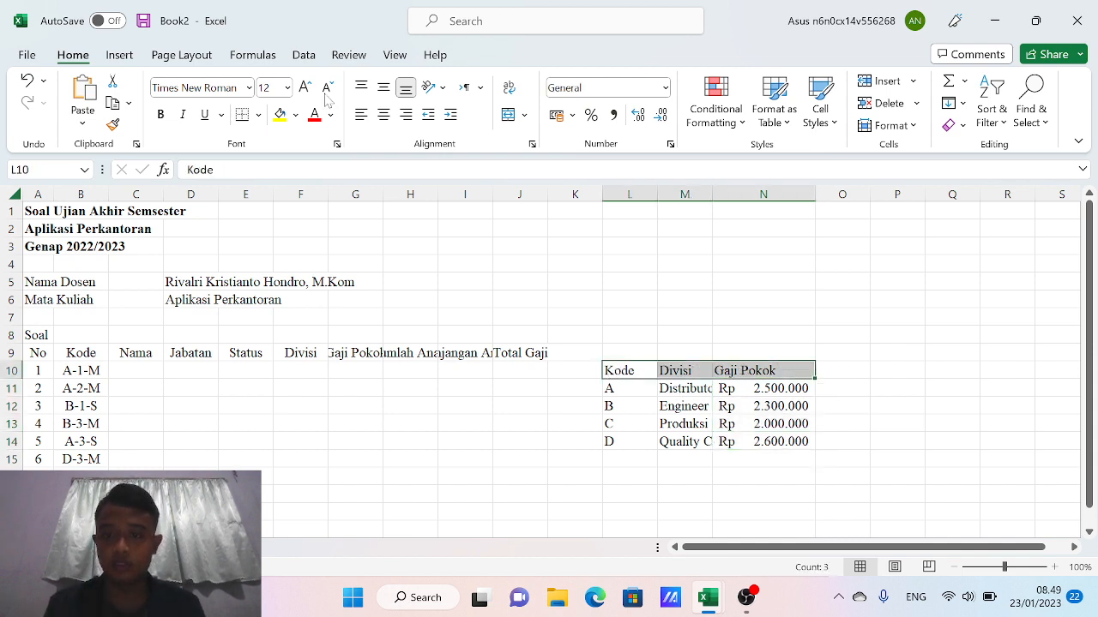
{"action": "left_click", "coordinate": [383, 114]}
{"action": "left_click", "coordinate": [383, 87]}
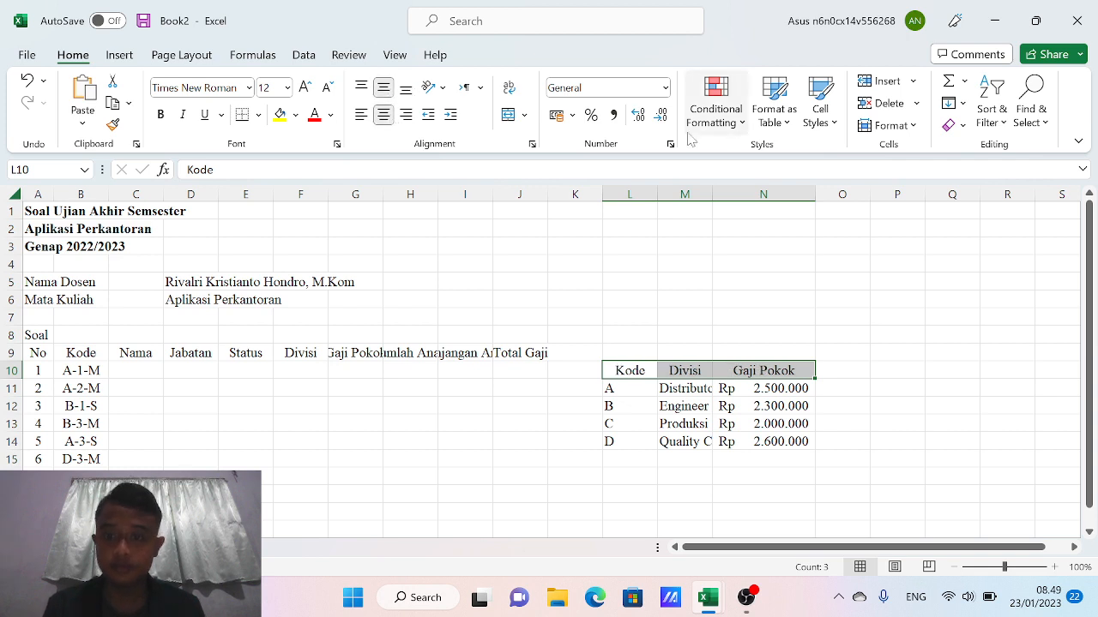
Autofit the Divisi column width and centre codes A to D
{"action": "double_click", "coordinate": [711, 195]}
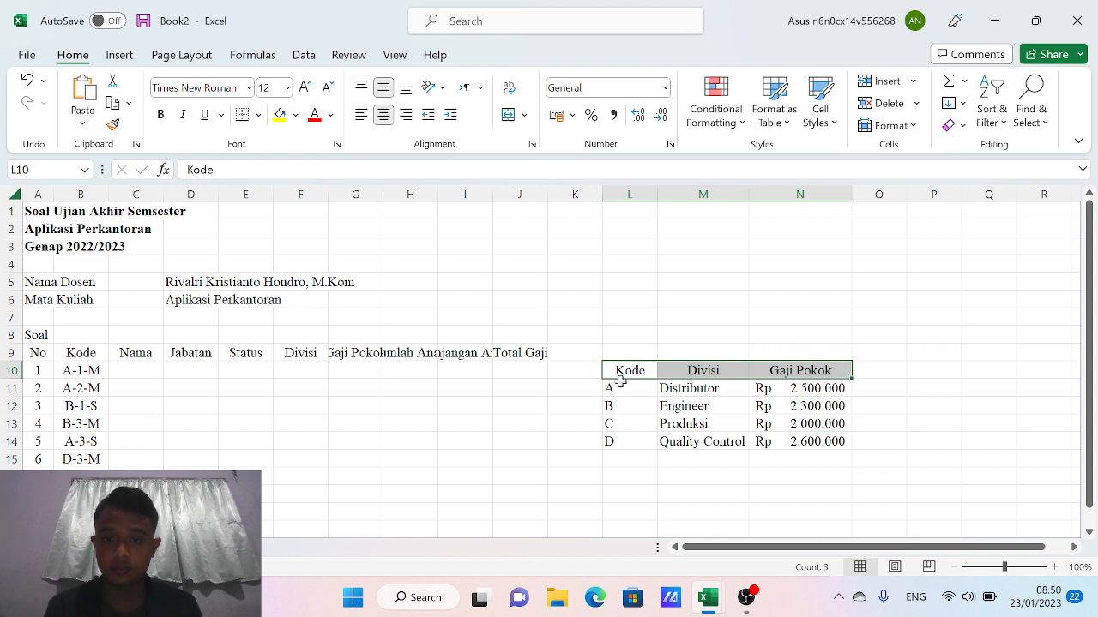
{"action": "left_click_drag", "start_coordinate": [610, 373], "coordinate": [609, 440]}
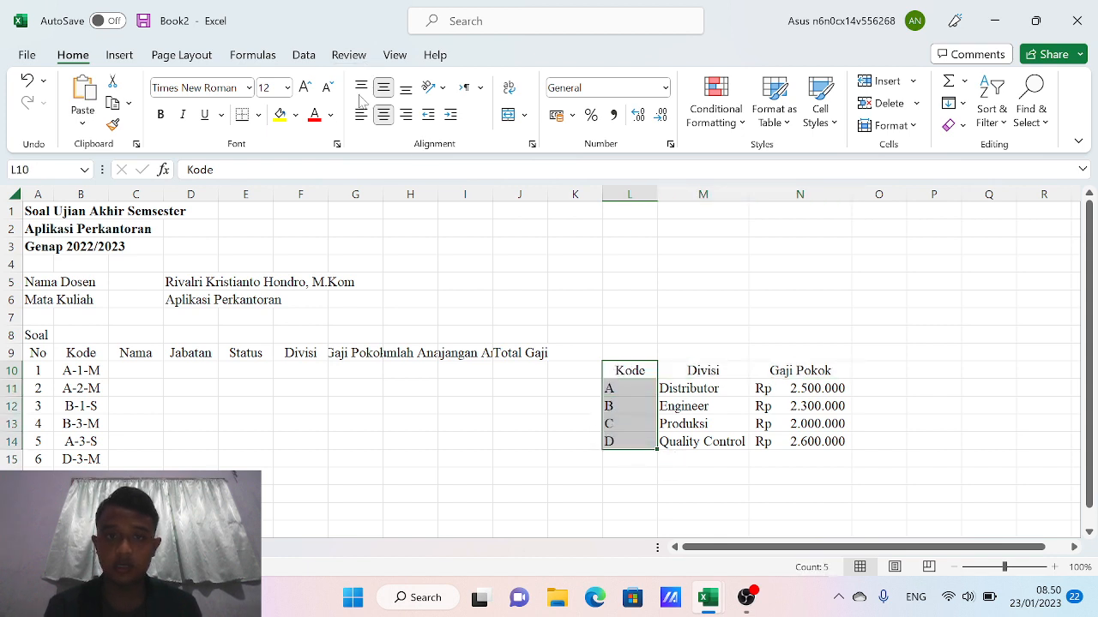
{"action": "left_click", "coordinate": [384, 114]}
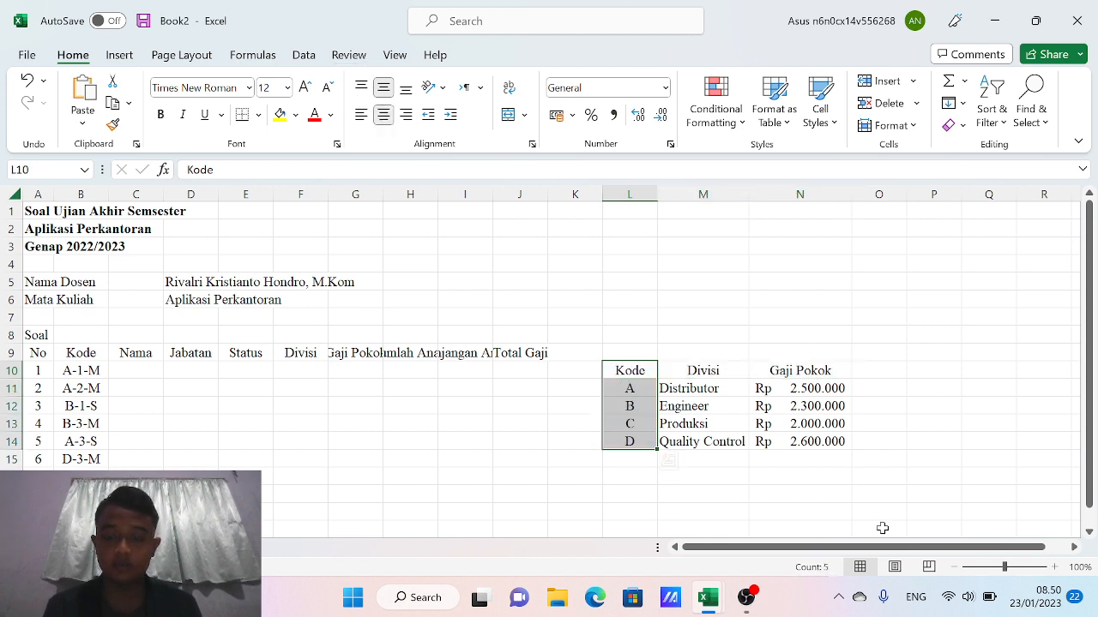
Apply All Borders to the lookup table L10:N14
{"action": "left_click_drag", "start_coordinate": [841, 479], "coordinate": [803, 444]}
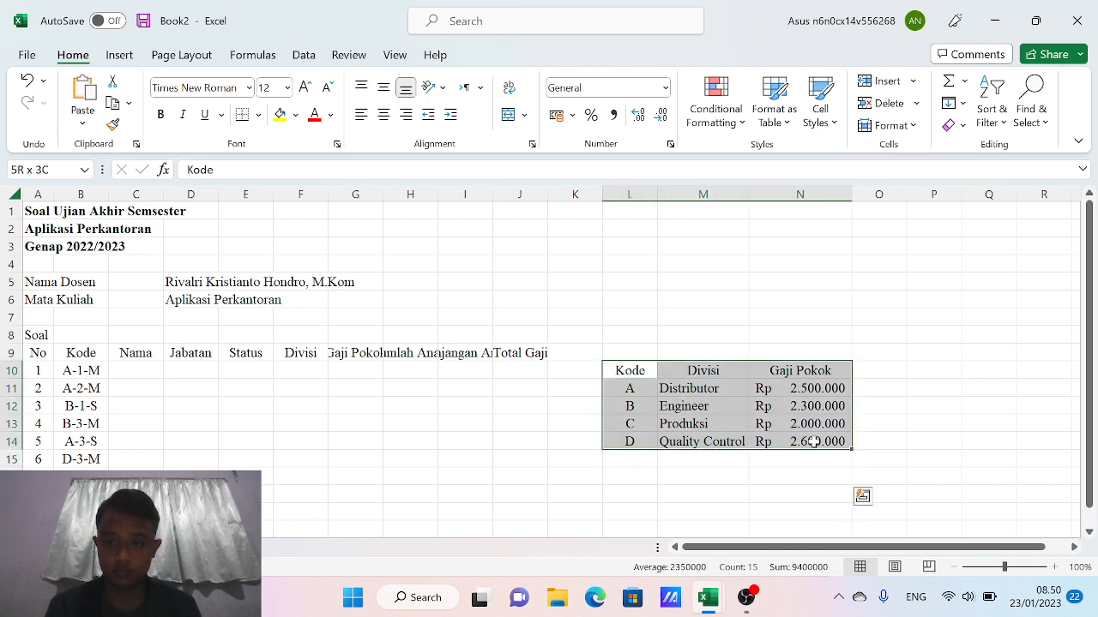
{"action": "right_click", "coordinate": [733, 416]}
{"action": "key", "text": "Escape"}
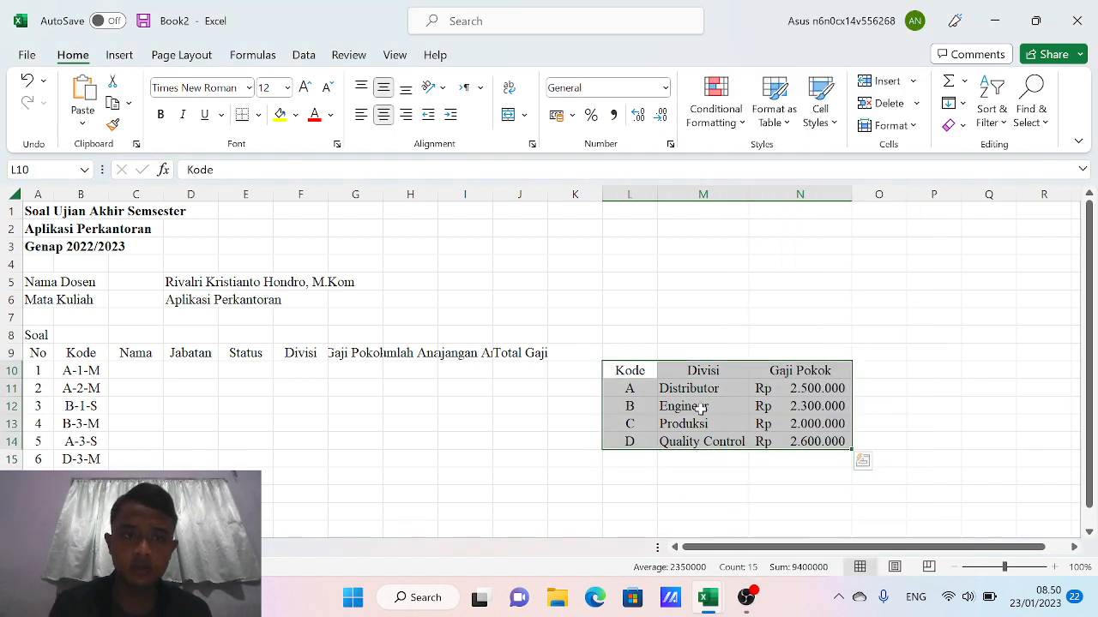
{"action": "left_click", "coordinate": [258, 114]}
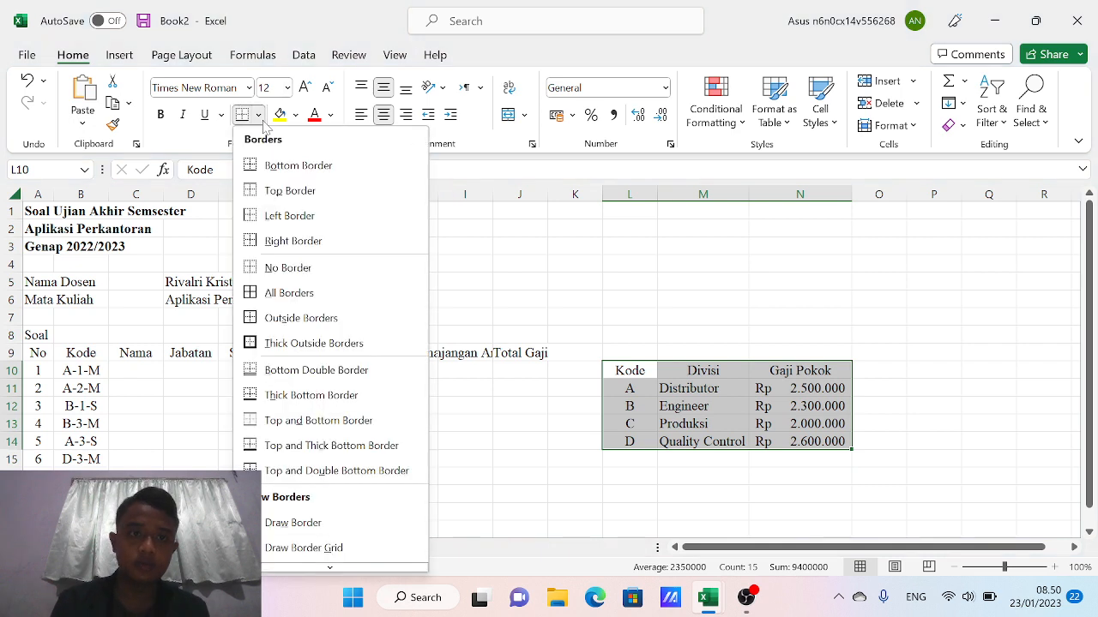
{"action": "left_click", "coordinate": [288, 293]}
{"action": "left_click", "coordinate": [577, 472]}
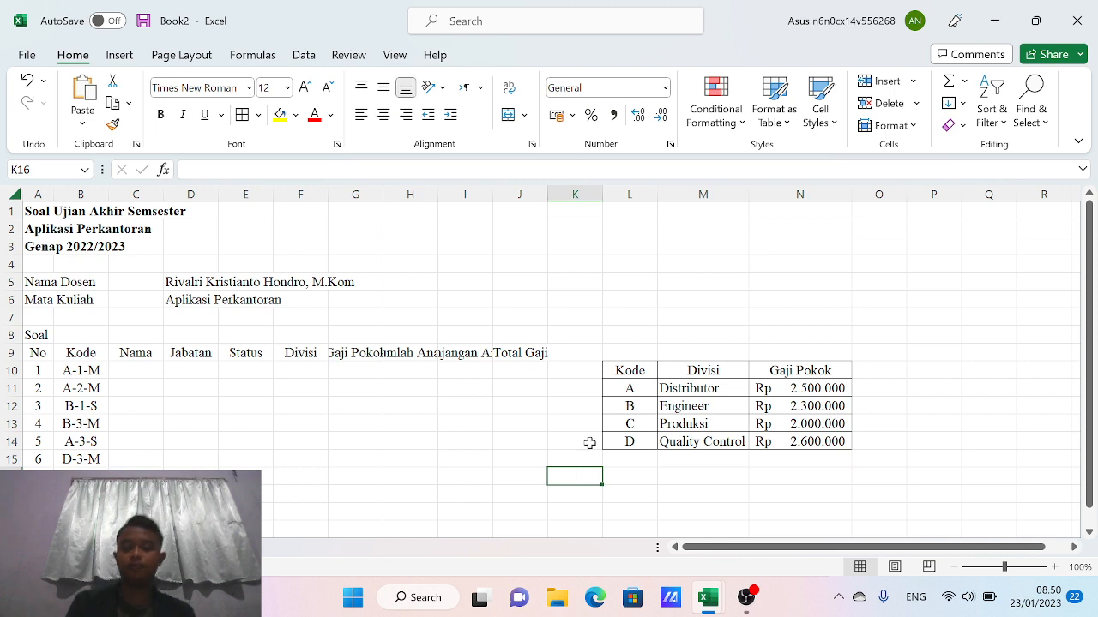
{"action": "left_click", "coordinate": [531, 409]}
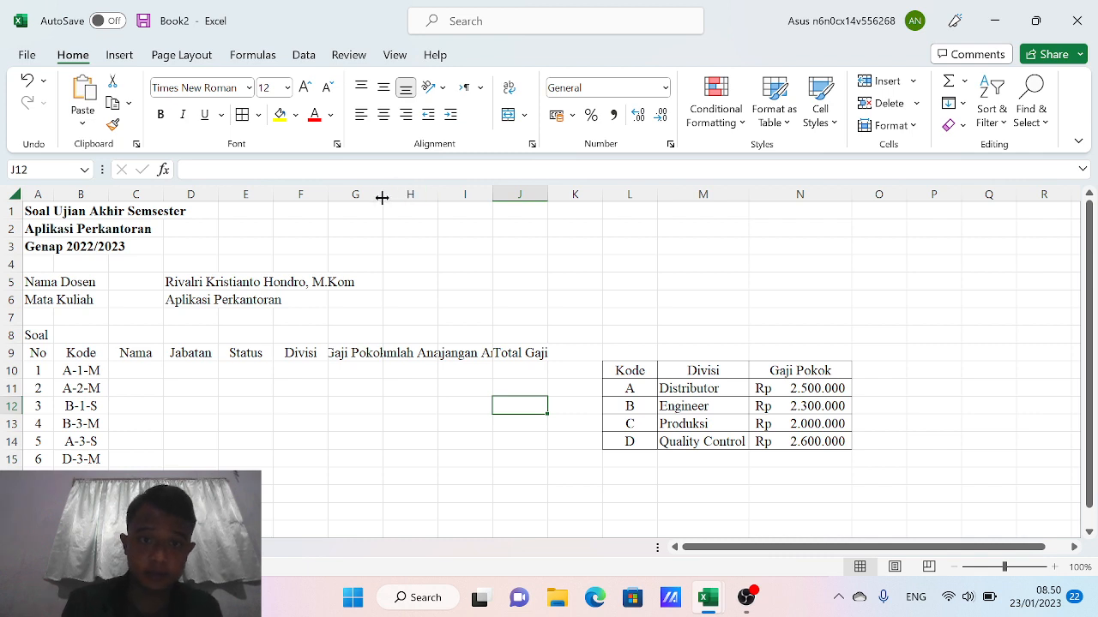
Widen columns G and H and centre the Jumlah Anak heading
{"action": "left_click_drag", "start_coordinate": [383, 194], "coordinate": [396, 194]}
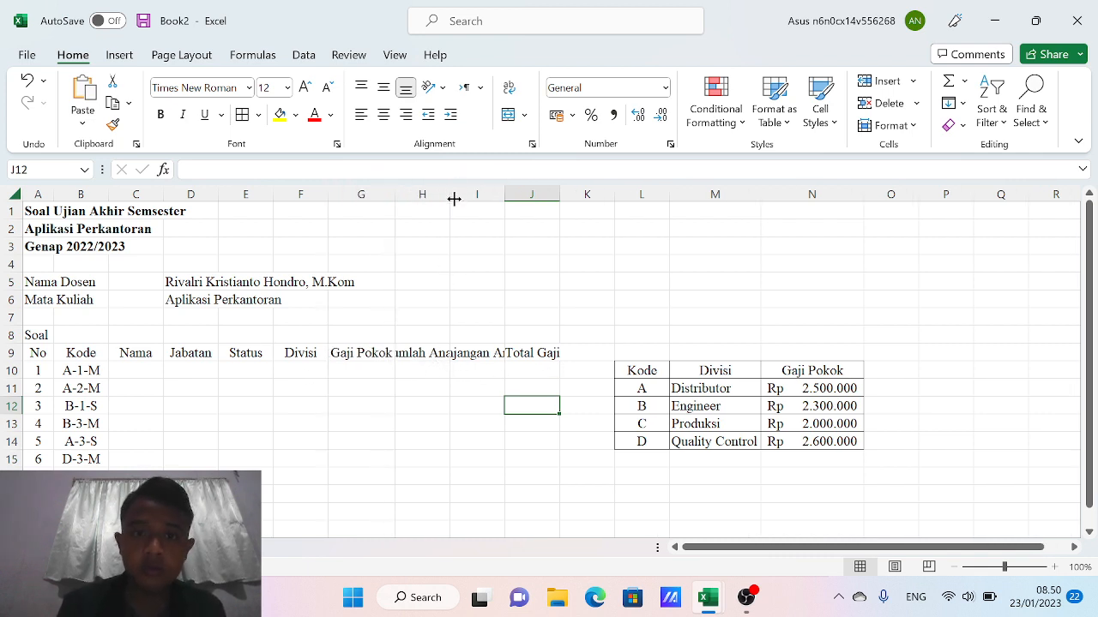
{"action": "left_click_drag", "start_coordinate": [454, 198], "coordinate": [476, 198]}
{"action": "left_click", "coordinate": [431, 354]}
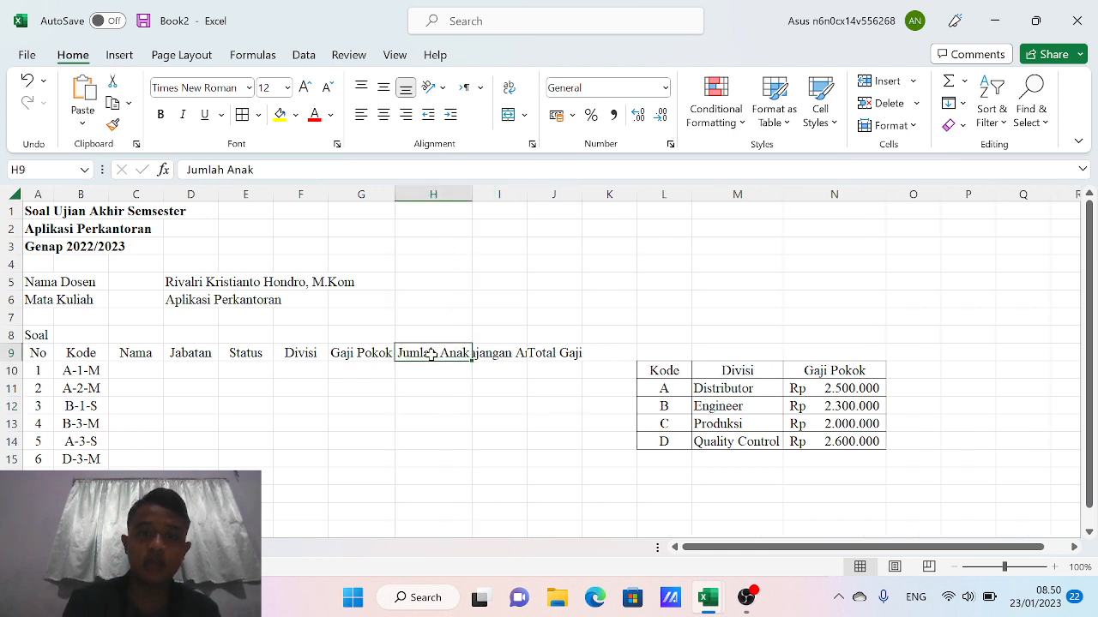
{"action": "left_click", "coordinate": [383, 88]}
{"action": "left_click", "coordinate": [384, 114]}
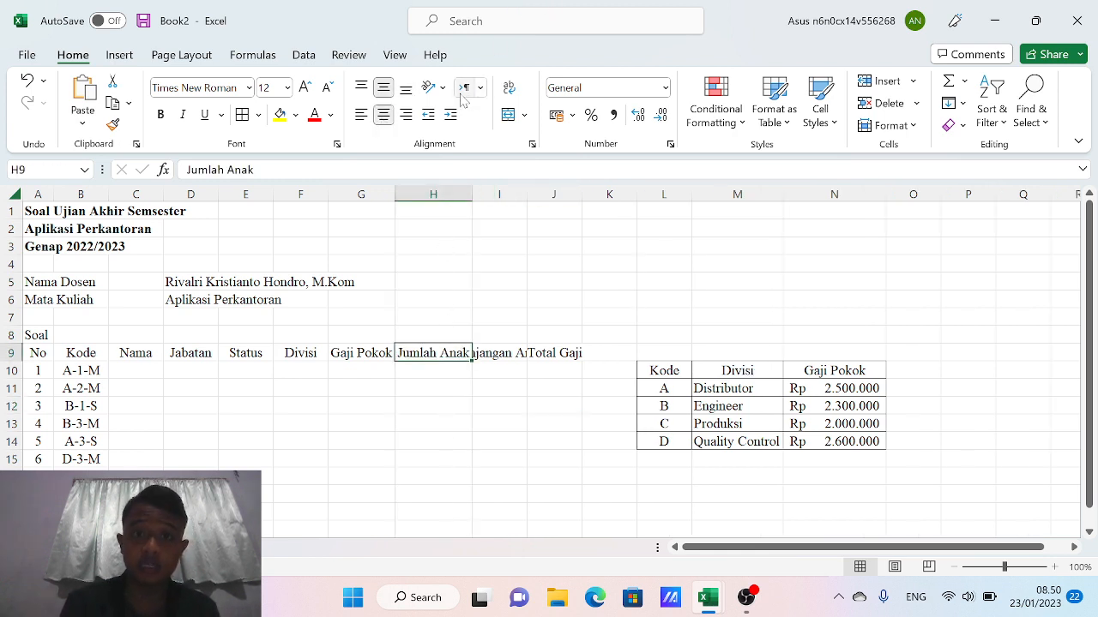
Wrap the Jumlah Anak heading onto two lines and narrow column H
{"action": "left_click", "coordinate": [442, 88]}
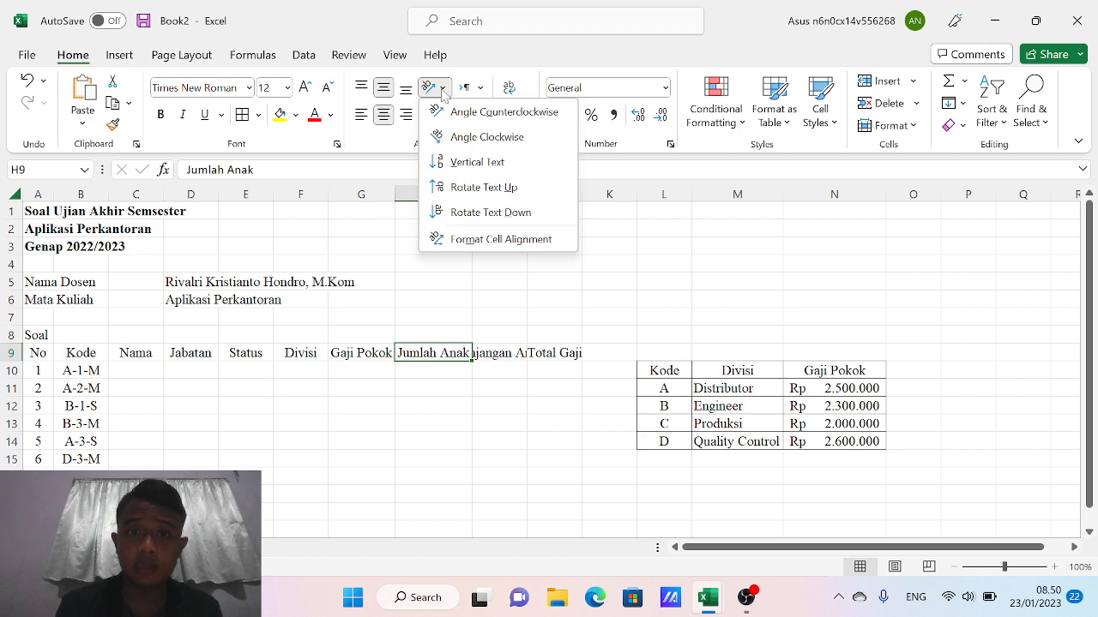
{"action": "left_click", "coordinate": [442, 88]}
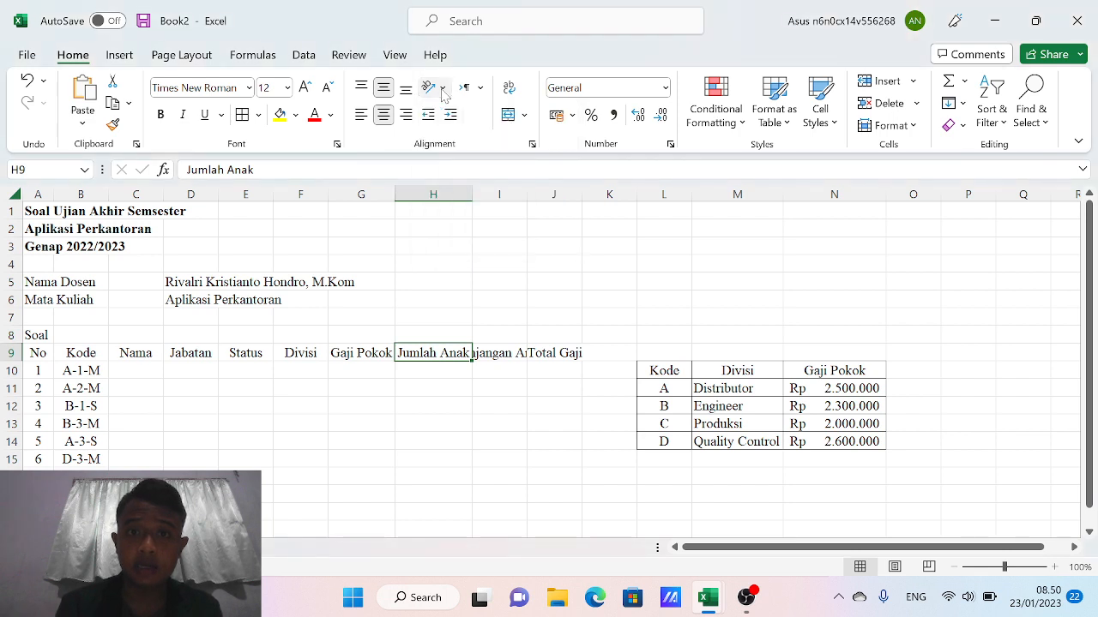
{"action": "left_click", "coordinate": [508, 90]}
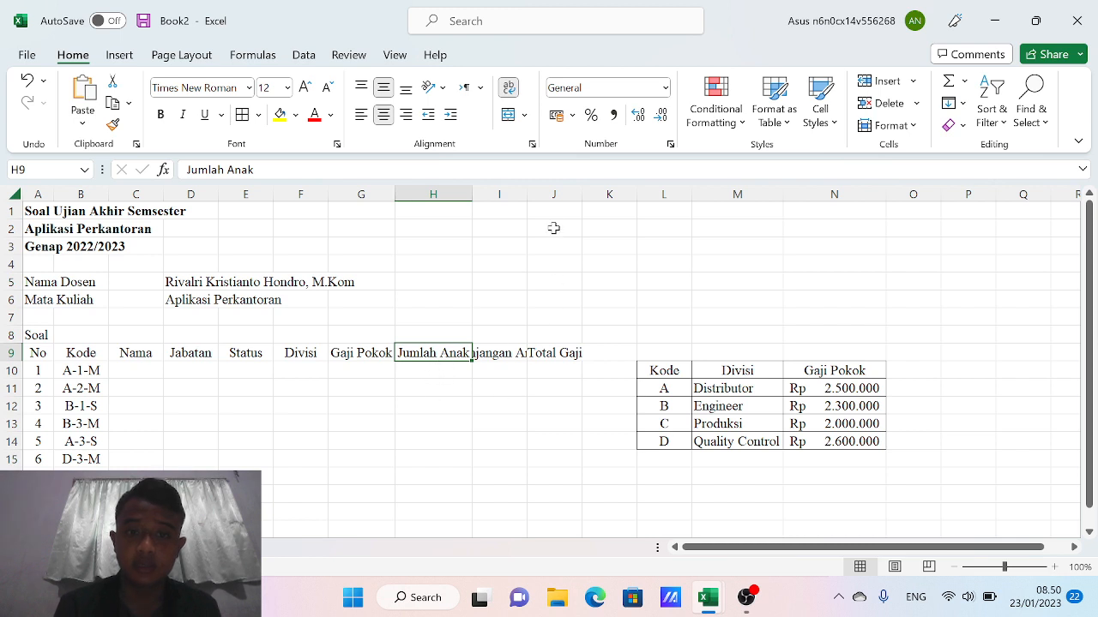
{"action": "left_click_drag", "start_coordinate": [471, 194], "coordinate": [438, 197]}
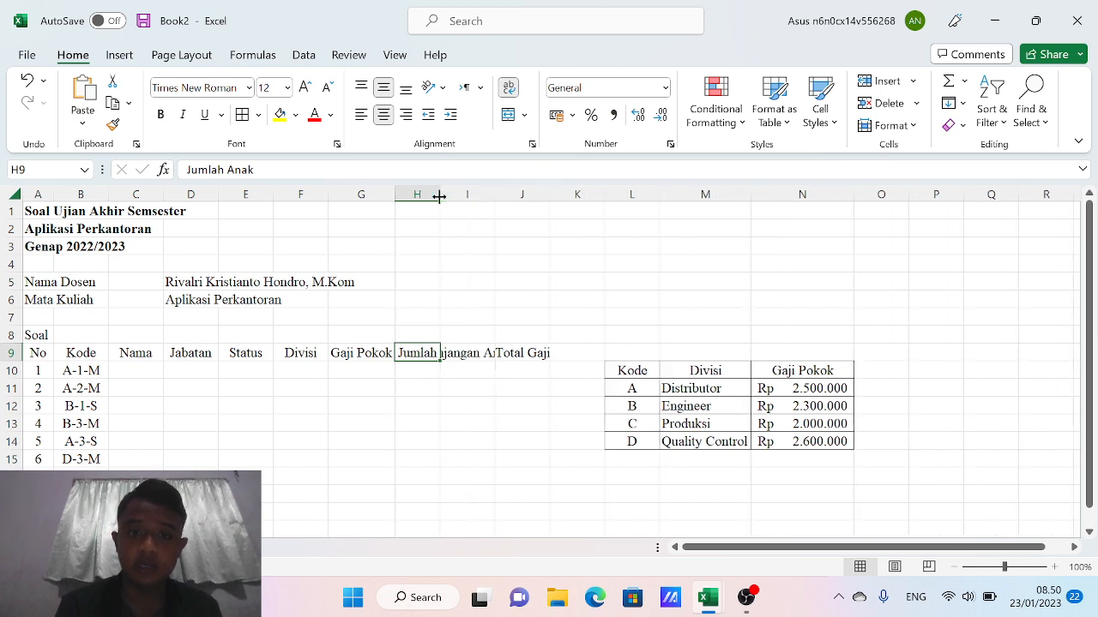
{"action": "left_click", "coordinate": [442, 407]}
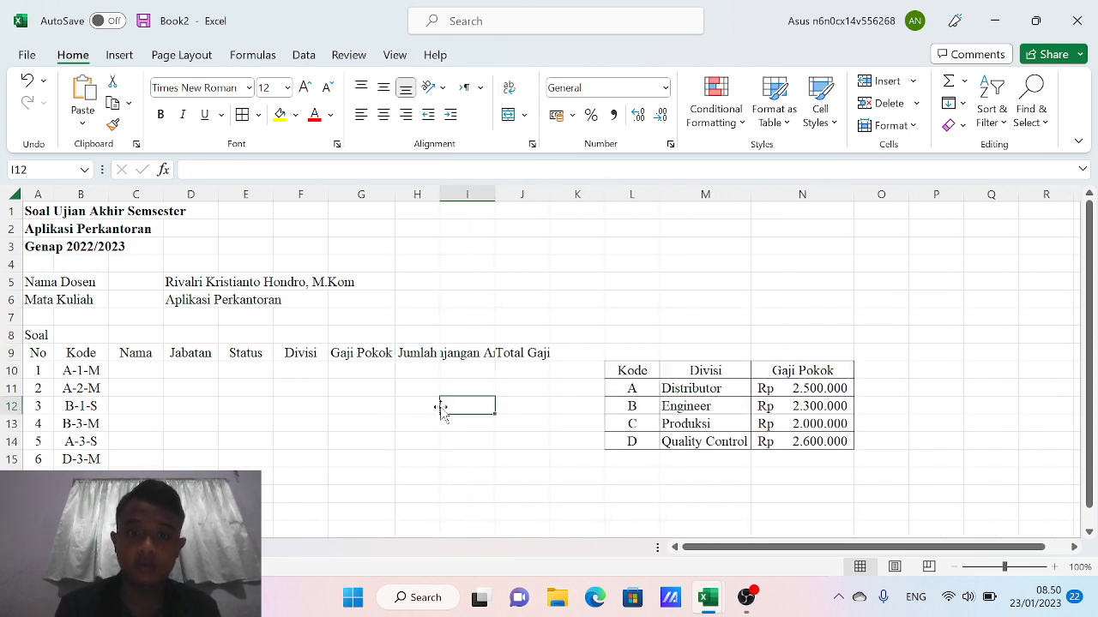
{"action": "left_click", "coordinate": [418, 355]}
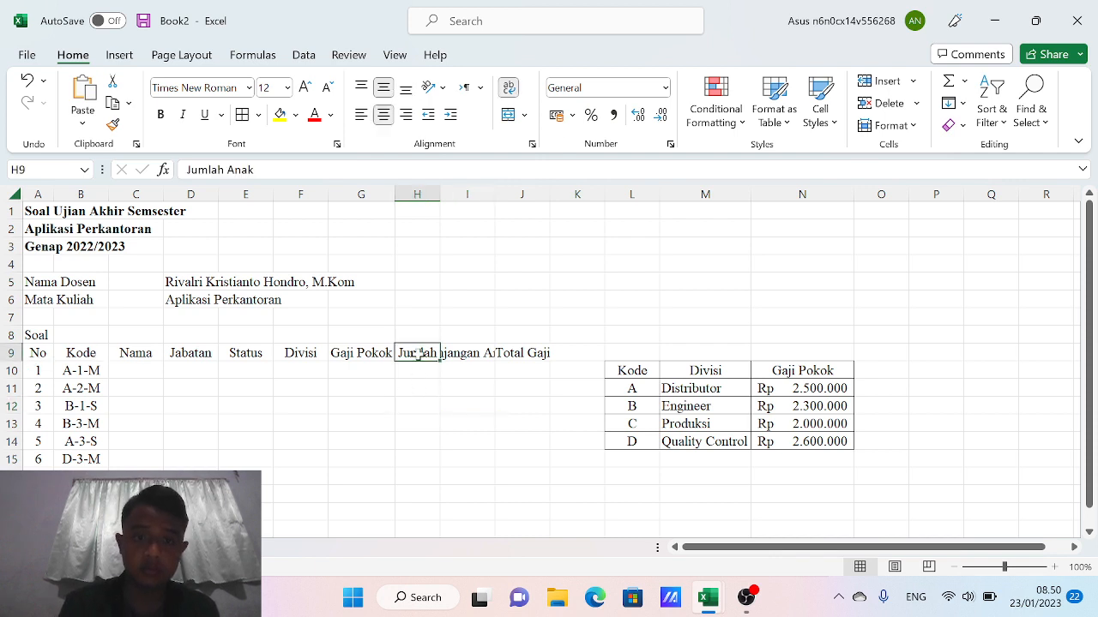
{"action": "left_click", "coordinate": [508, 88]}
{"action": "left_click", "coordinate": [508, 88]}
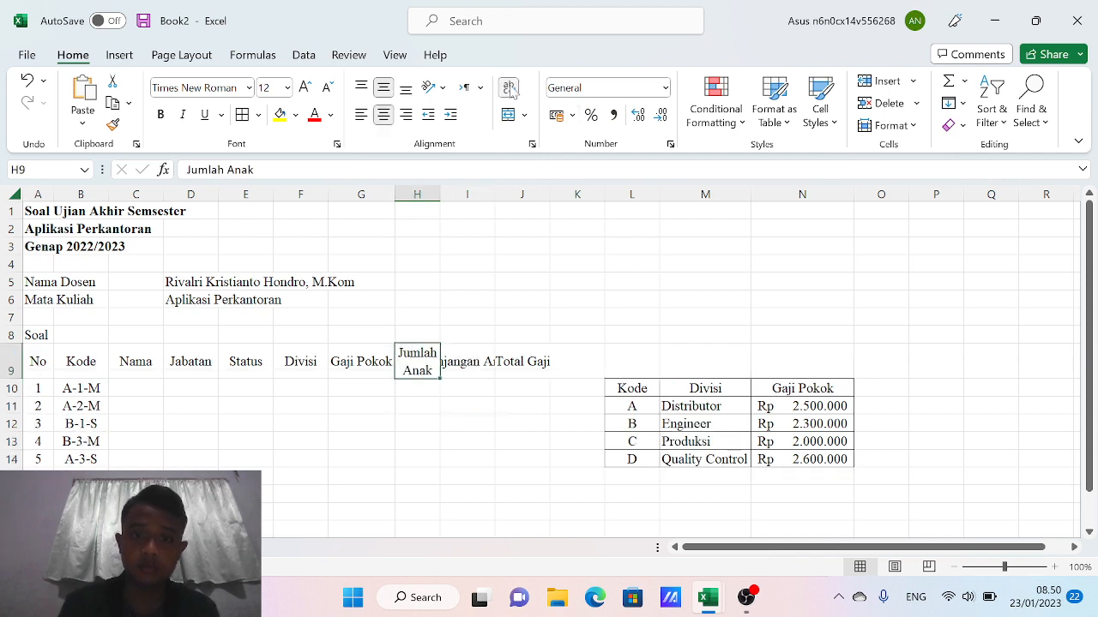
{"action": "left_click", "coordinate": [421, 427]}
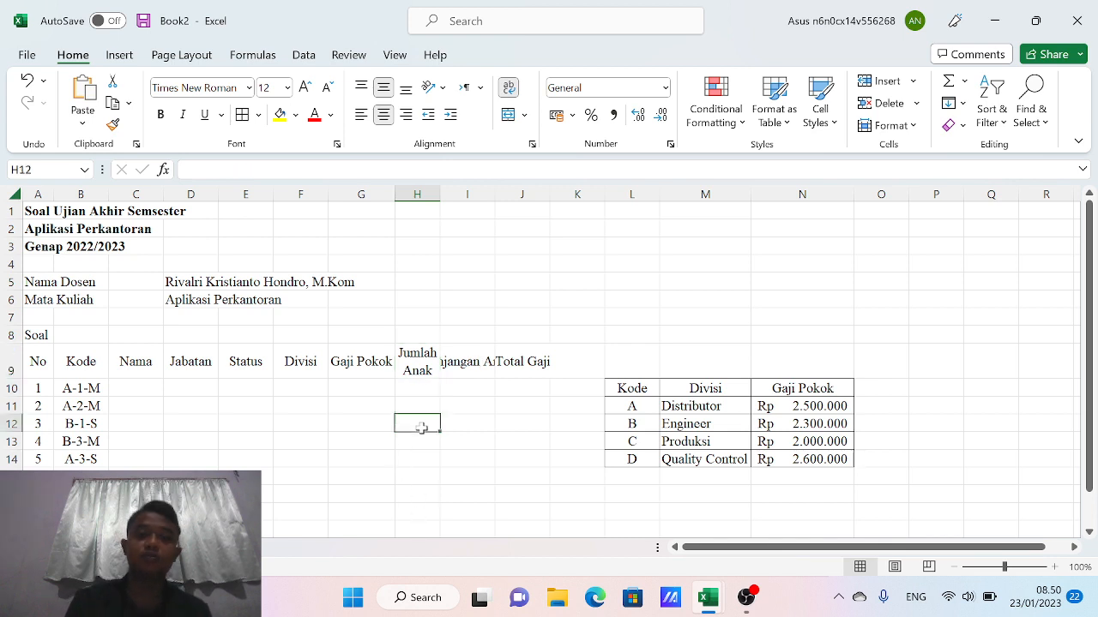
{"action": "left_click", "coordinate": [137, 387]}
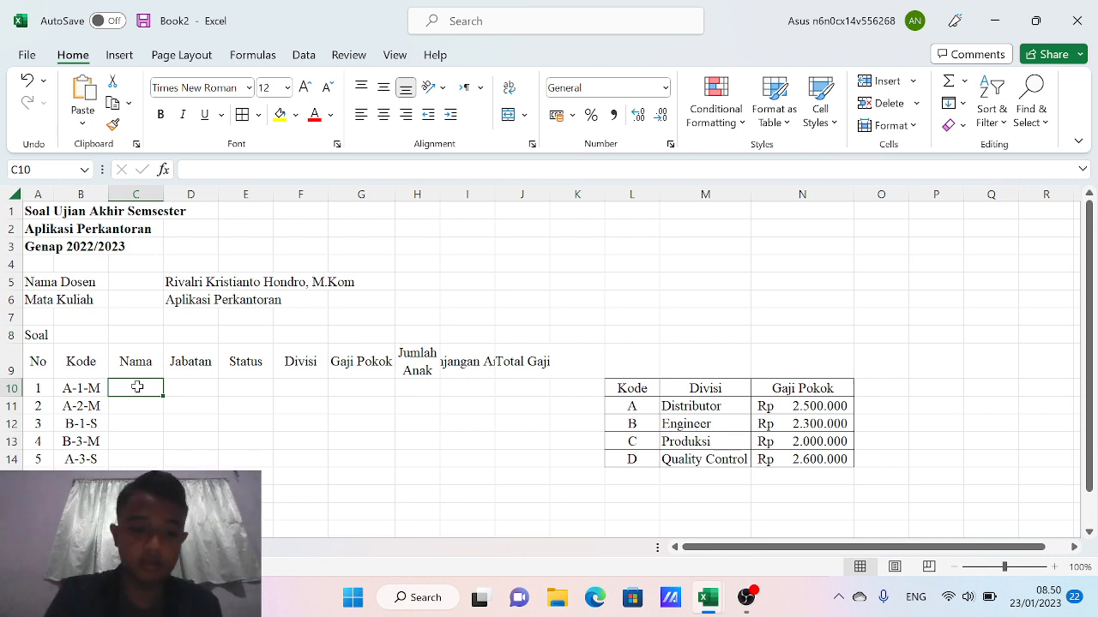
Enter the first five employee names in C10 through C14
{"action": "type", "text": "DEWIK"}
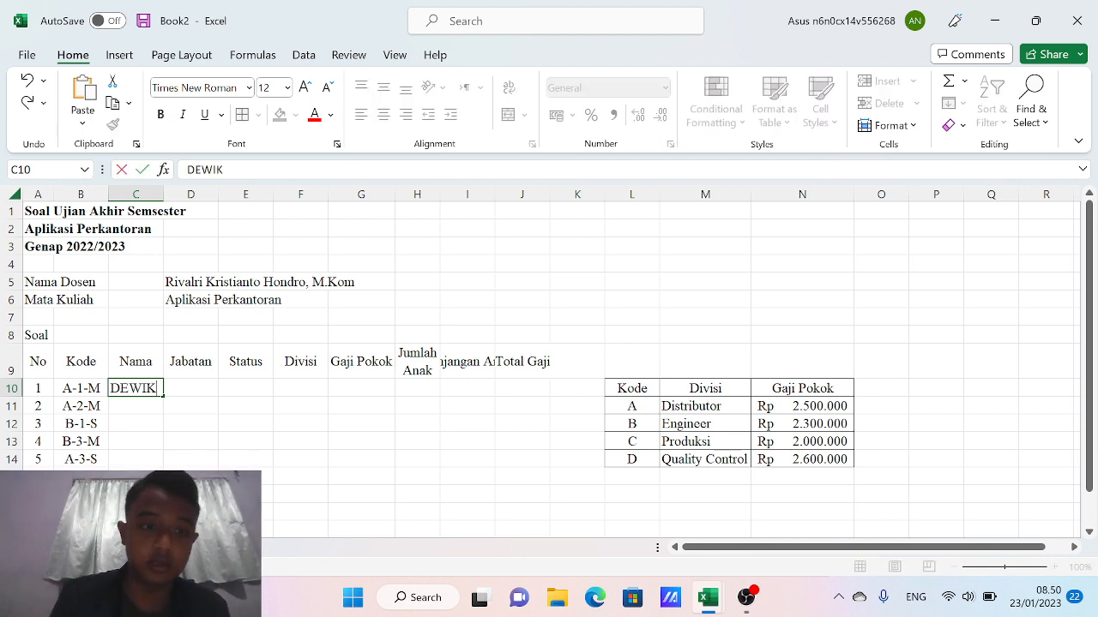
{"action": "key", "text": "Return"}
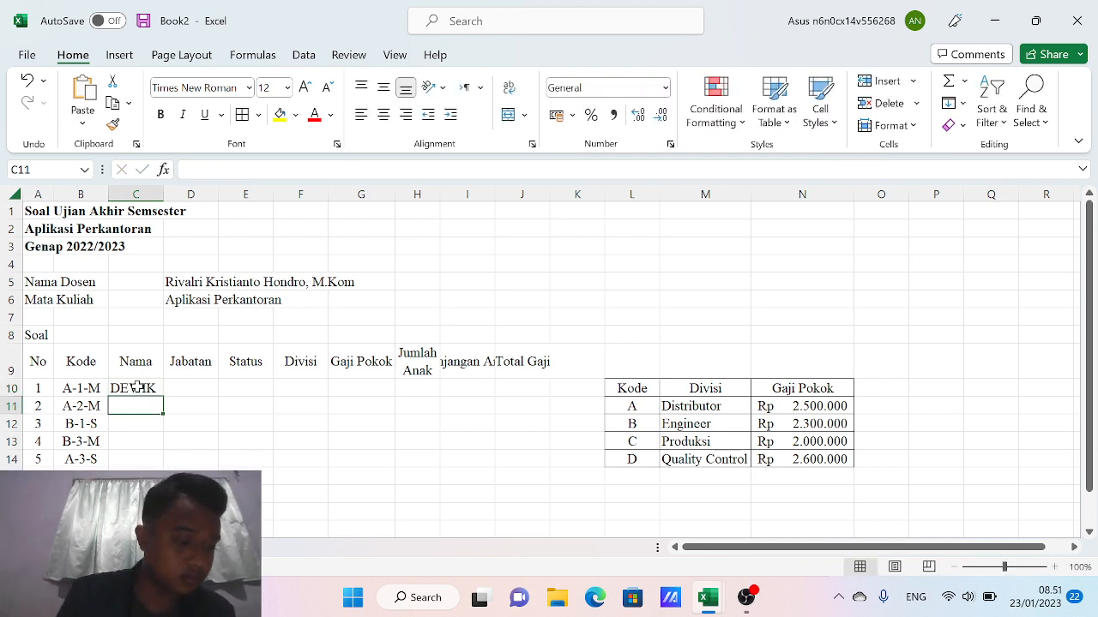
{"action": "type", "text": "ANTON"}
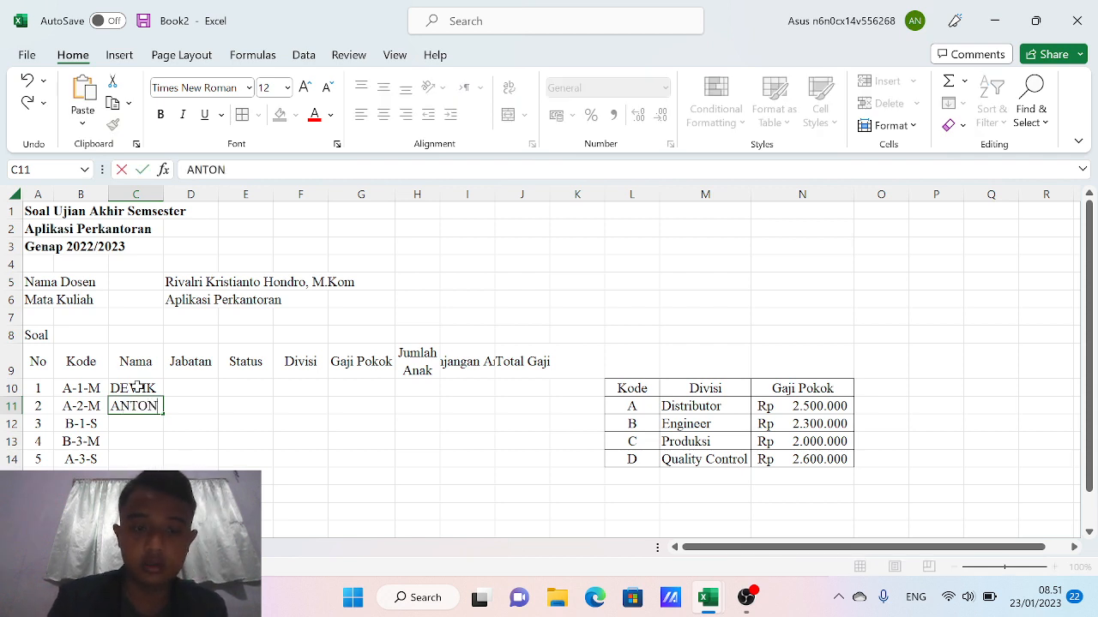
{"action": "key", "text": "Return"}
{"action": "type", "text": "WUL"}
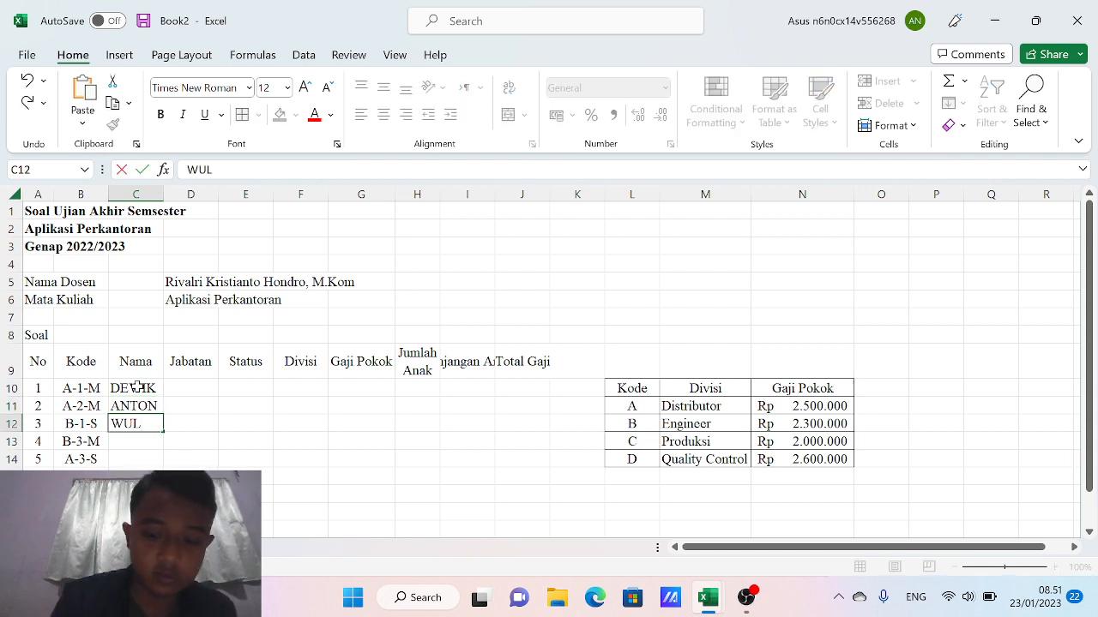
{"action": "type", "text": "AN"}
{"action": "key", "text": "Return"}
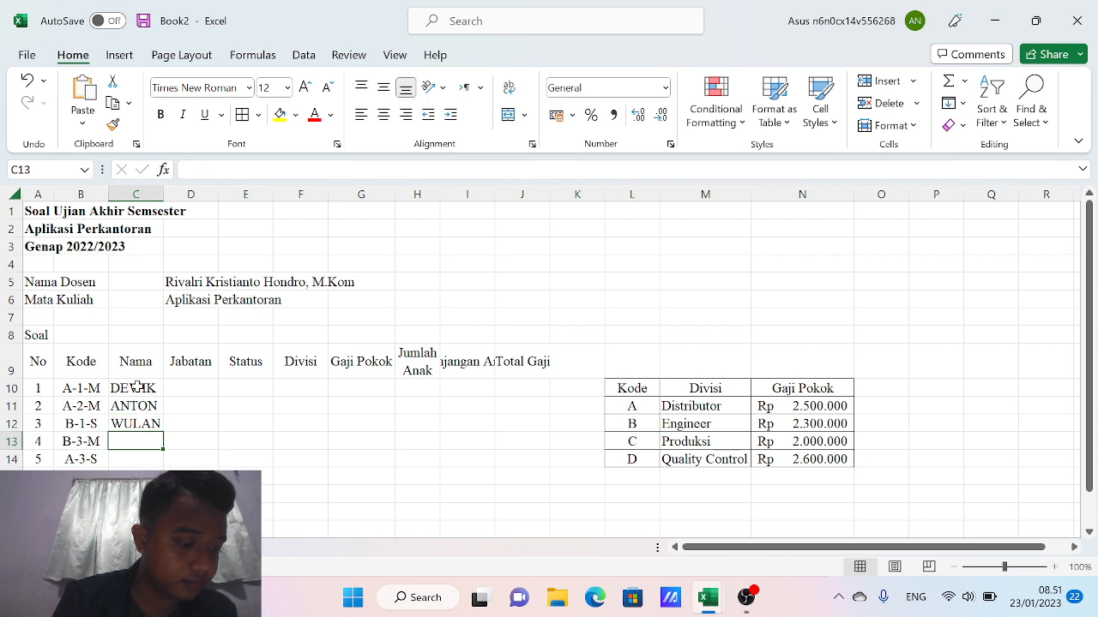
{"action": "type", "text": "TONI"}
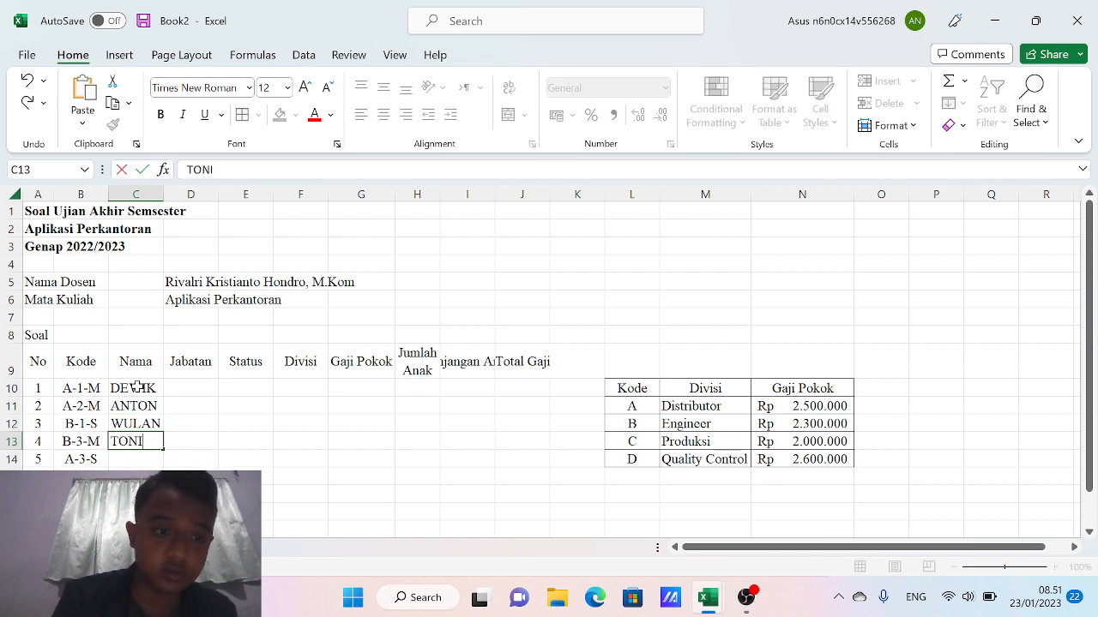
{"action": "key", "text": "Return"}
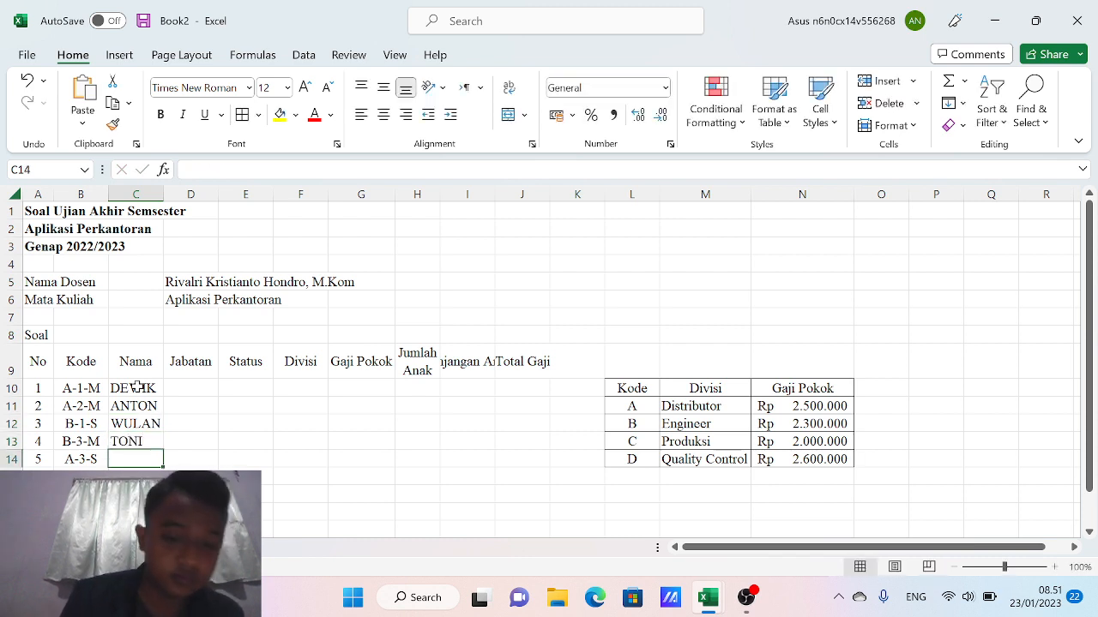
{"action": "type", "text": "DIDIK"}
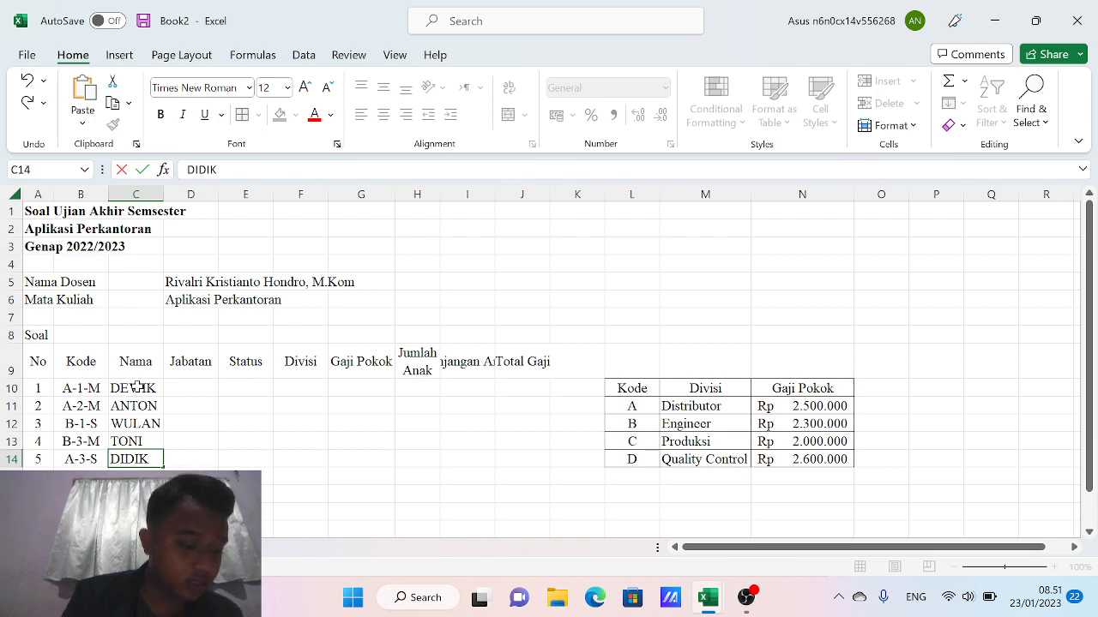
{"action": "key", "text": "Return"}
Enter the remaining five employee names in C15 through C19
{"action": "type", "text": "T"}
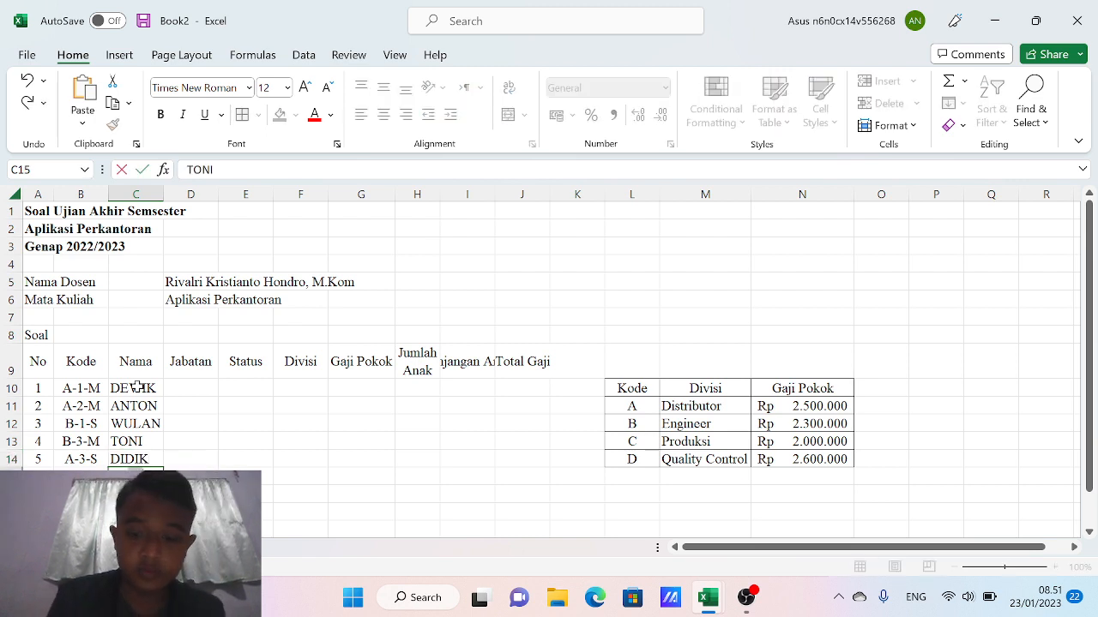
{"action": "type", "text": "OTOK"}
{"action": "key", "text": "Return"}
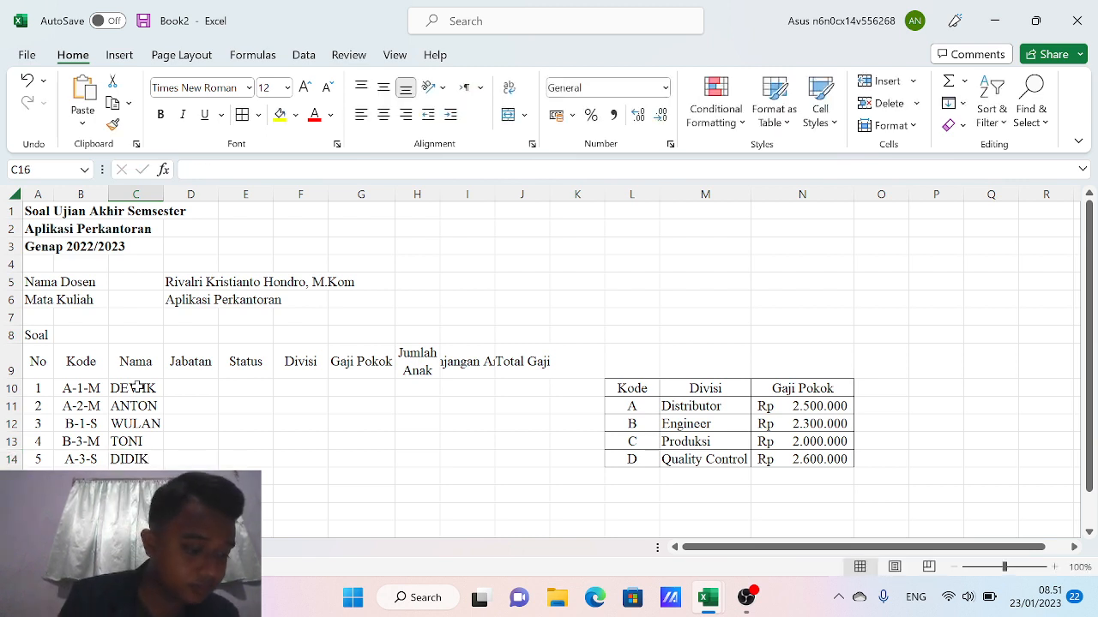
{"action": "type", "text": "BAYU"}
{"action": "key", "text": "Return"}
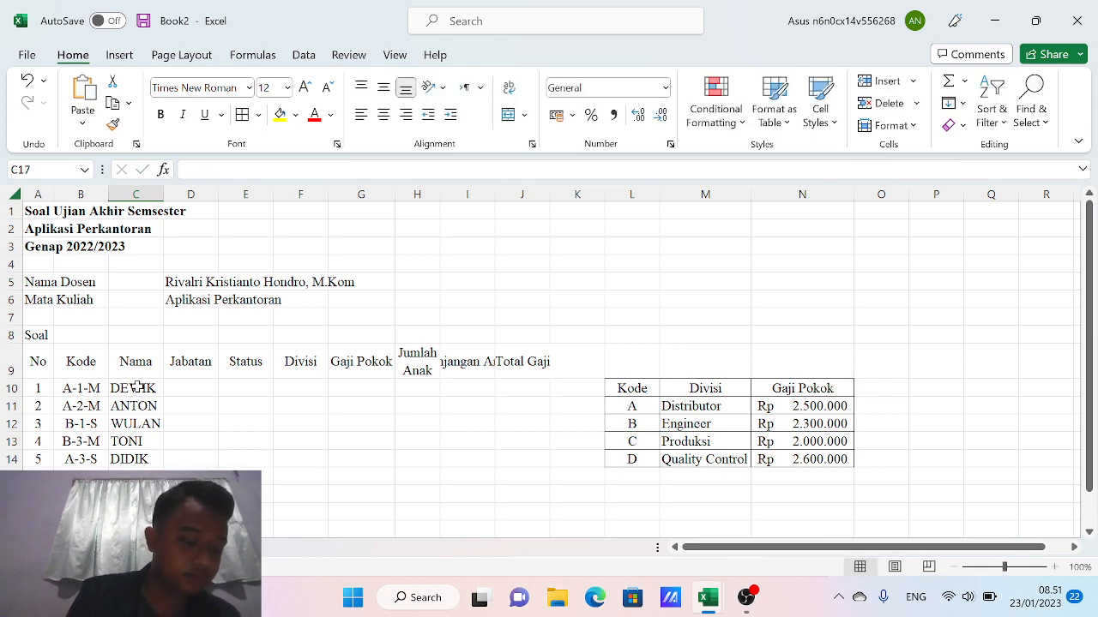
{"action": "type", "text": "ANDO"}
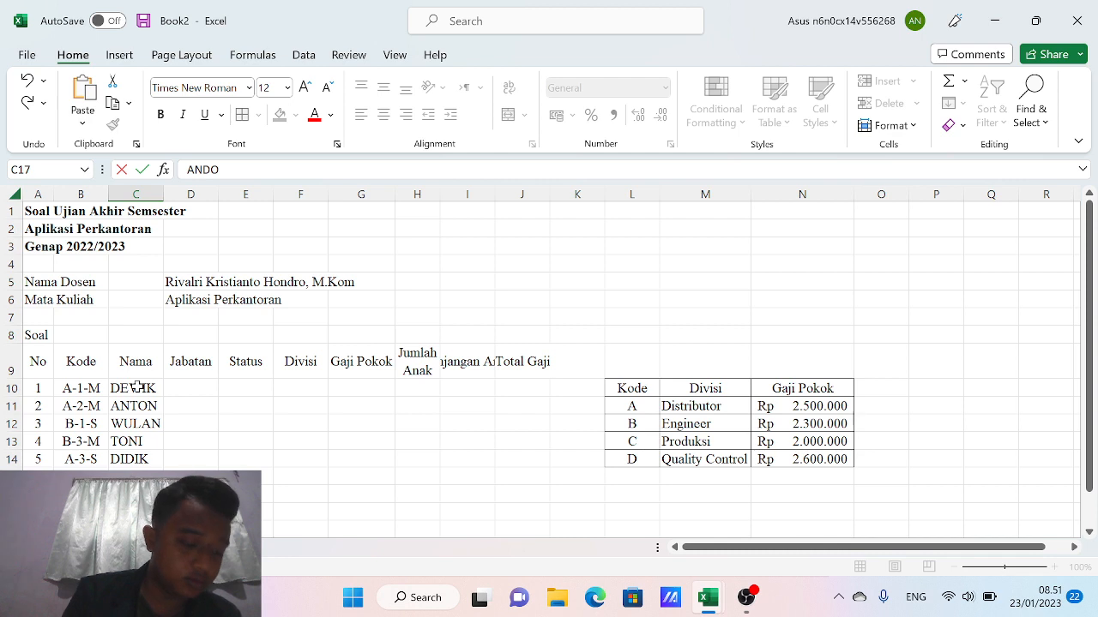
{"action": "key", "text": "Return"}
{"action": "type", "text": "ANAND"}
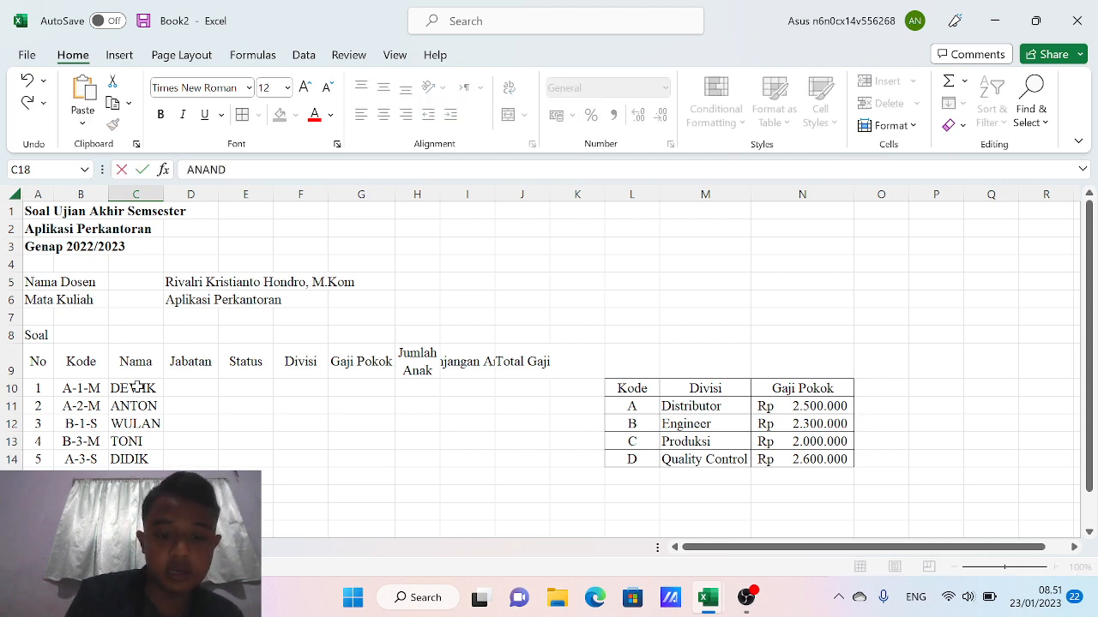
{"action": "type", "text": "A"}
{"action": "key", "text": "Return"}
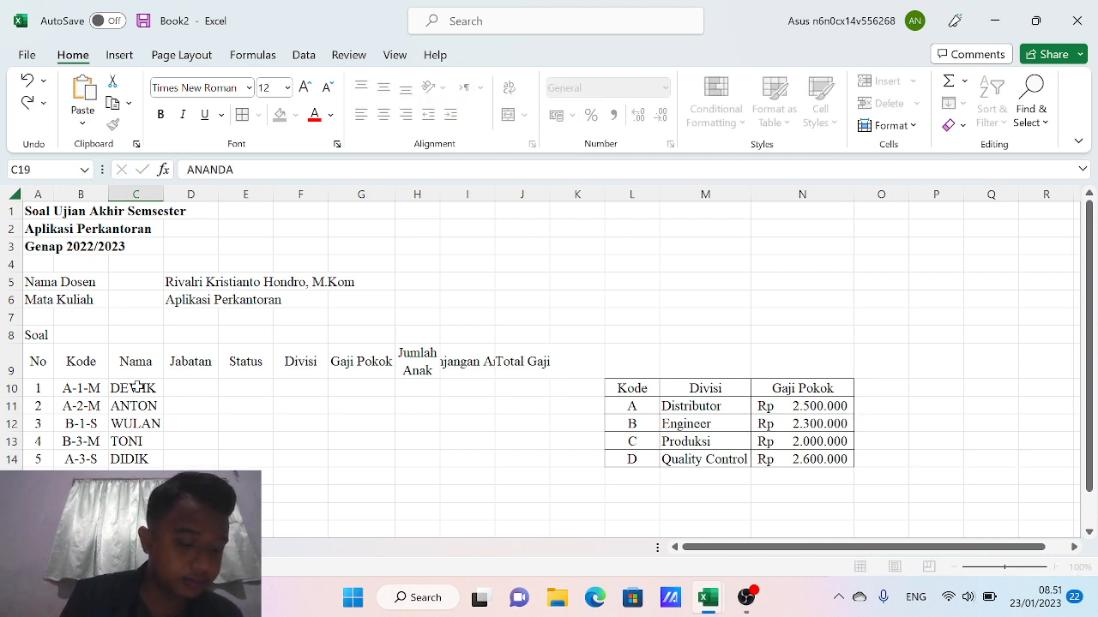
{"action": "type", "text": "Ri"}
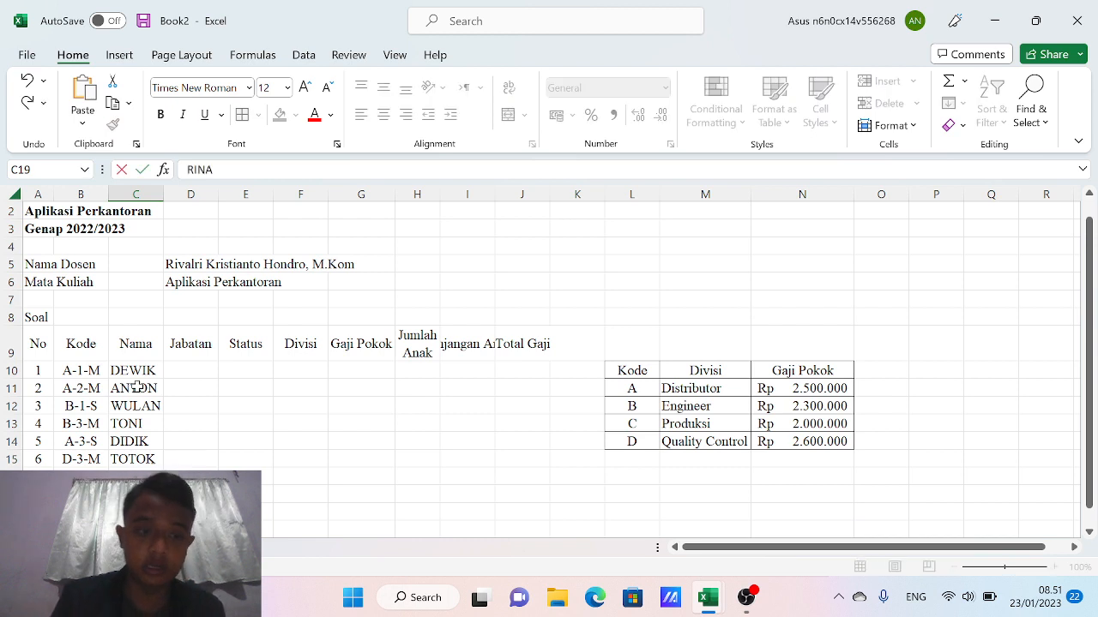
{"action": "key", "text": "Up"}
{"action": "key", "text": "Up"}
{"action": "key", "text": "Up"}
{"action": "key", "text": "Up"}
{"action": "key", "text": "Up"}
{"action": "key", "text": "Up"}
{"action": "key", "text": "Up"}
{"action": "key", "text": "Right"}
{"action": "key", "text": "Right"}
{"action": "key", "text": "Right"}
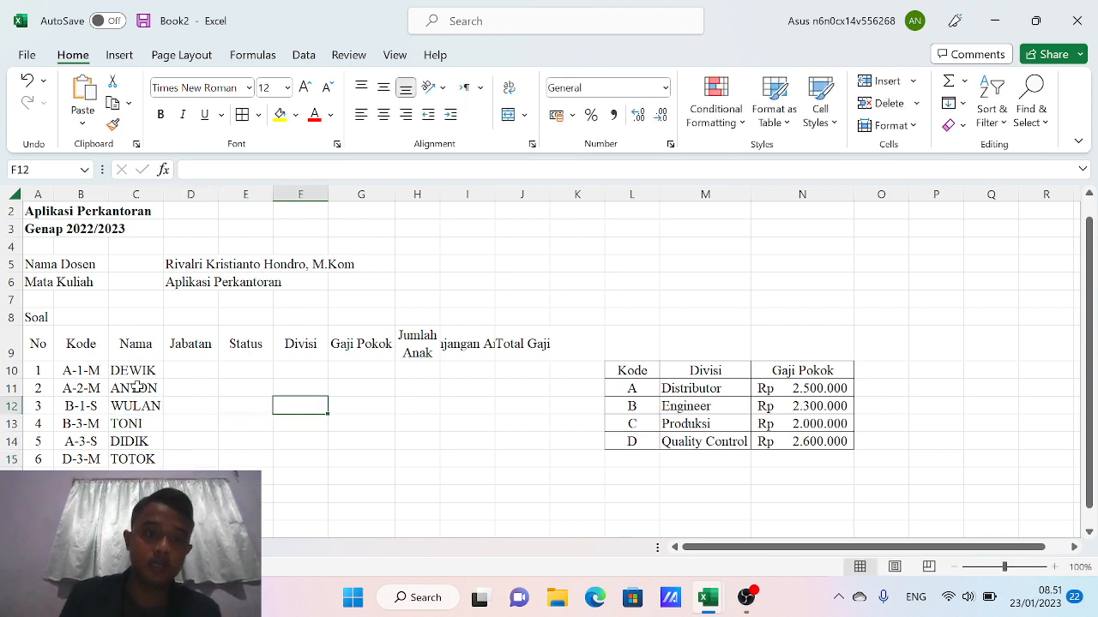
{"action": "key", "text": "Up"}
{"action": "key", "text": "Up"}
{"action": "key", "text": "Right"}
{"action": "key", "text": "Right"}
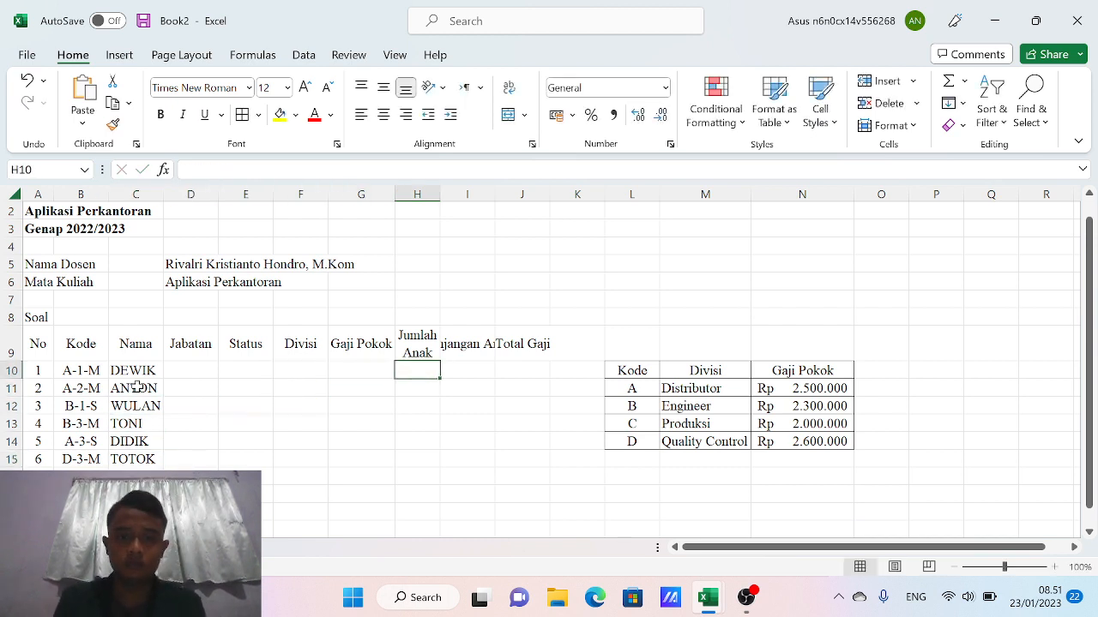
Enter child counts 2, 3, 0, 1 and 0 in H10 through H14
{"action": "key", "text": "Right"}
{"action": "key", "text": "Left"}
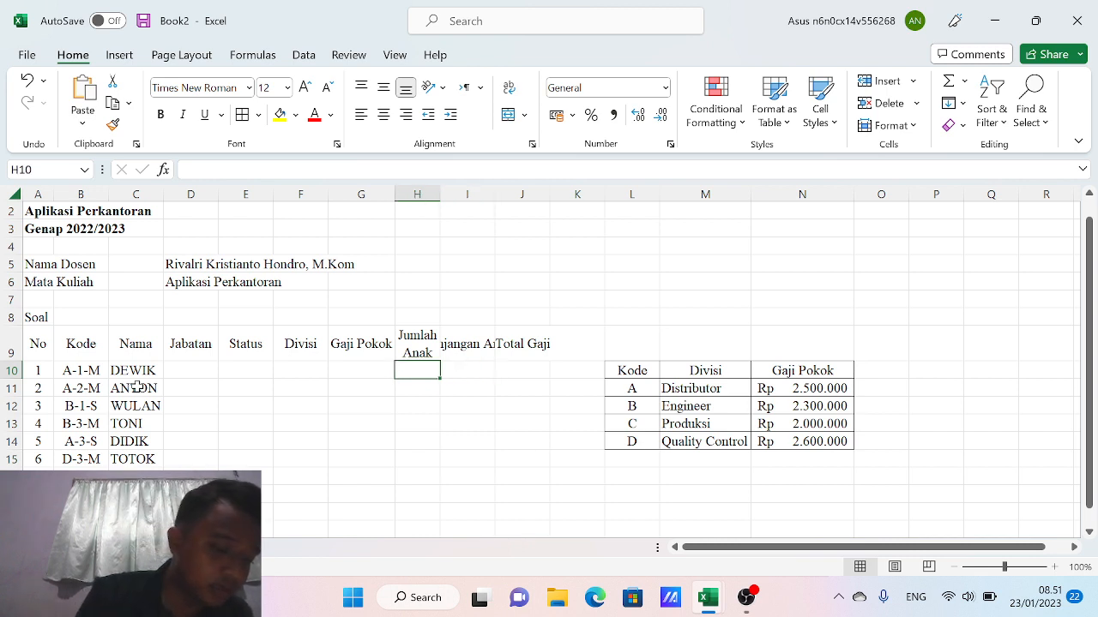
{"action": "type", "text": "2"}
{"action": "key", "text": "Return"}
{"action": "type", "text": "3"}
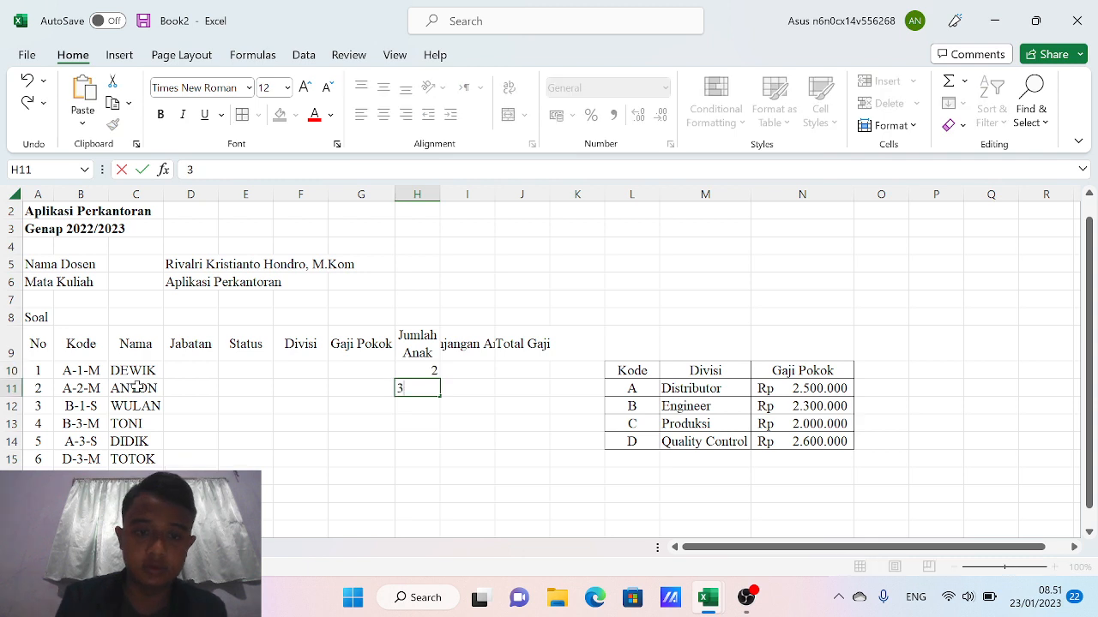
{"action": "key", "text": "Return"}
{"action": "type", "text": "0"}
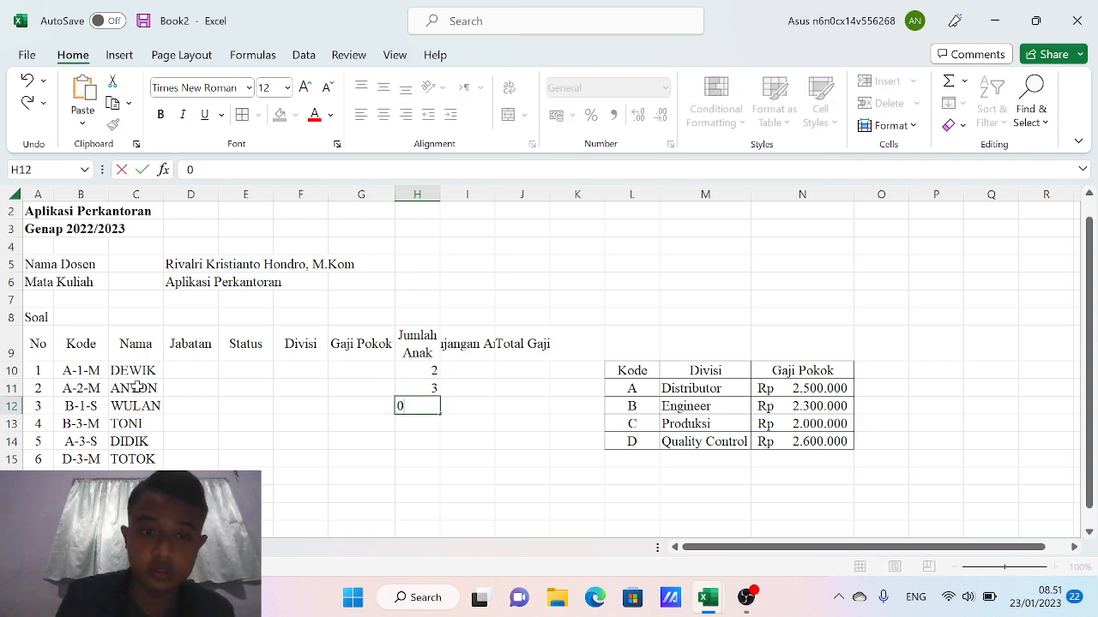
{"action": "key", "text": "Return"}
{"action": "type", "text": "1"}
{"action": "key", "text": "Return"}
{"action": "type", "text": "0"}
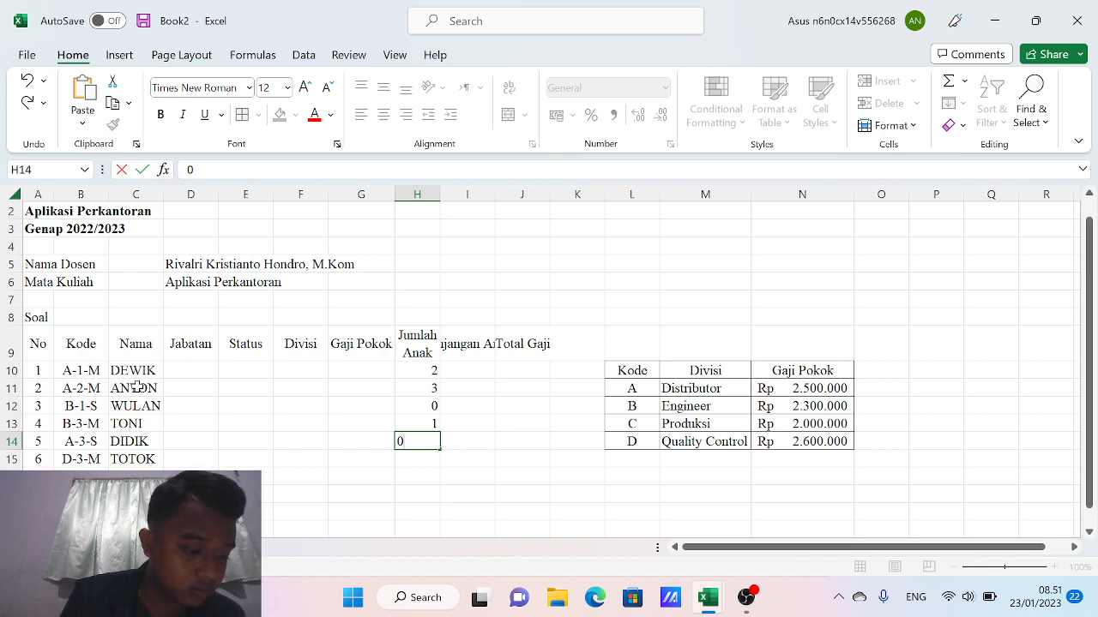
{"action": "key", "text": "Return"}
Enter child counts 3, 0, 0, 1 and 0 in H15 through H19
{"action": "type", "text": "3"}
{"action": "key", "text": "Return"}
{"action": "type", "text": "0"}
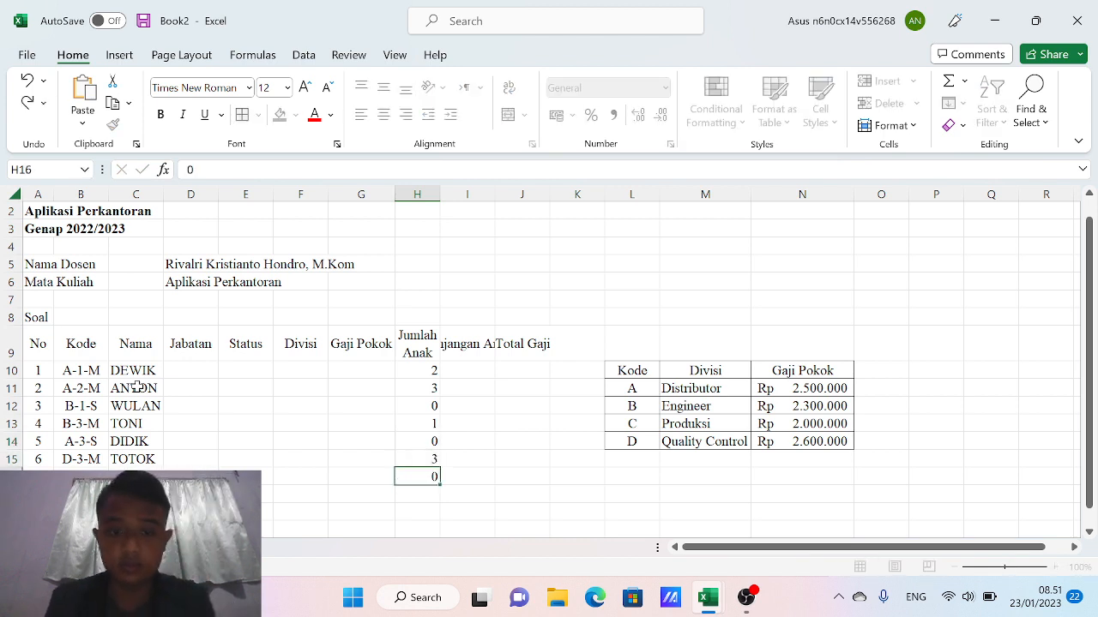
{"action": "key", "text": "Return"}
{"action": "type", "text": "0"}
{"action": "key", "text": "Return"}
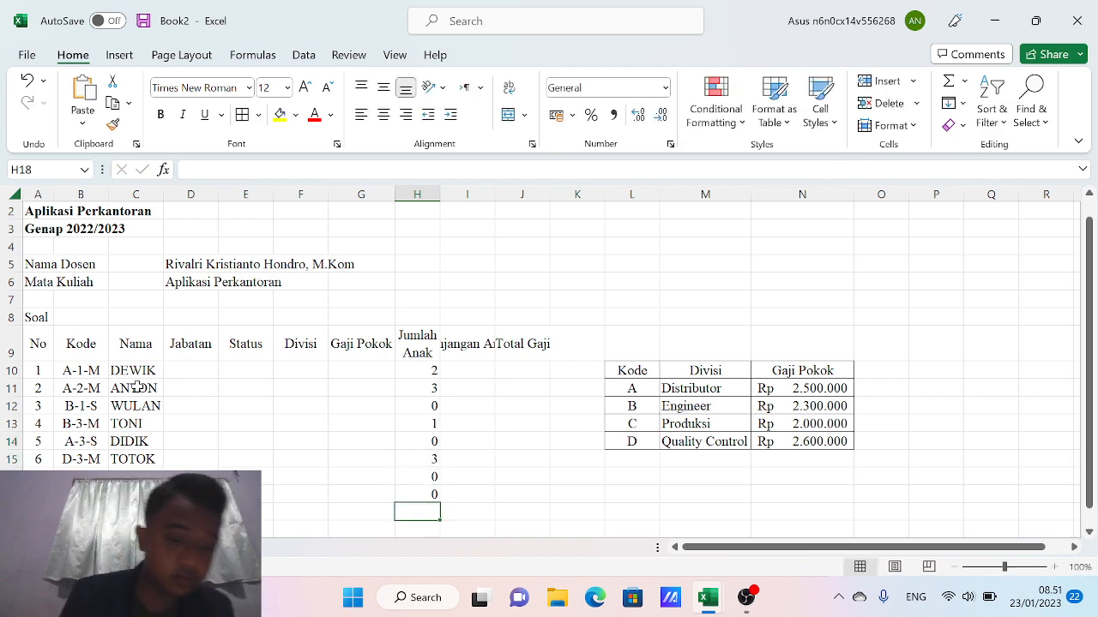
{"action": "type", "text": "1"}
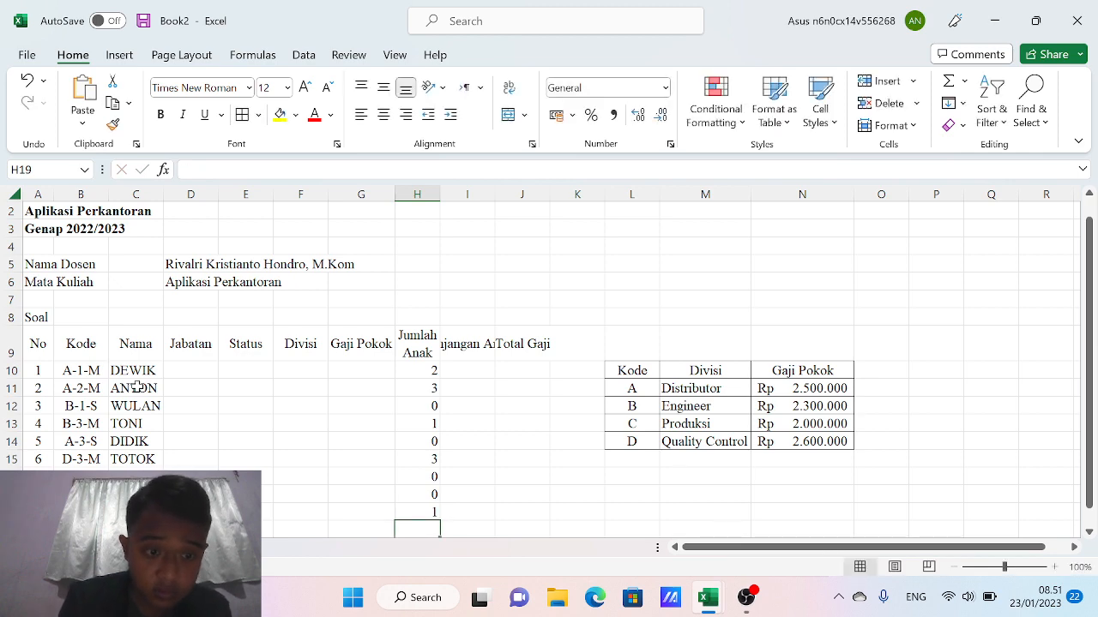
{"action": "key", "text": "Return"}
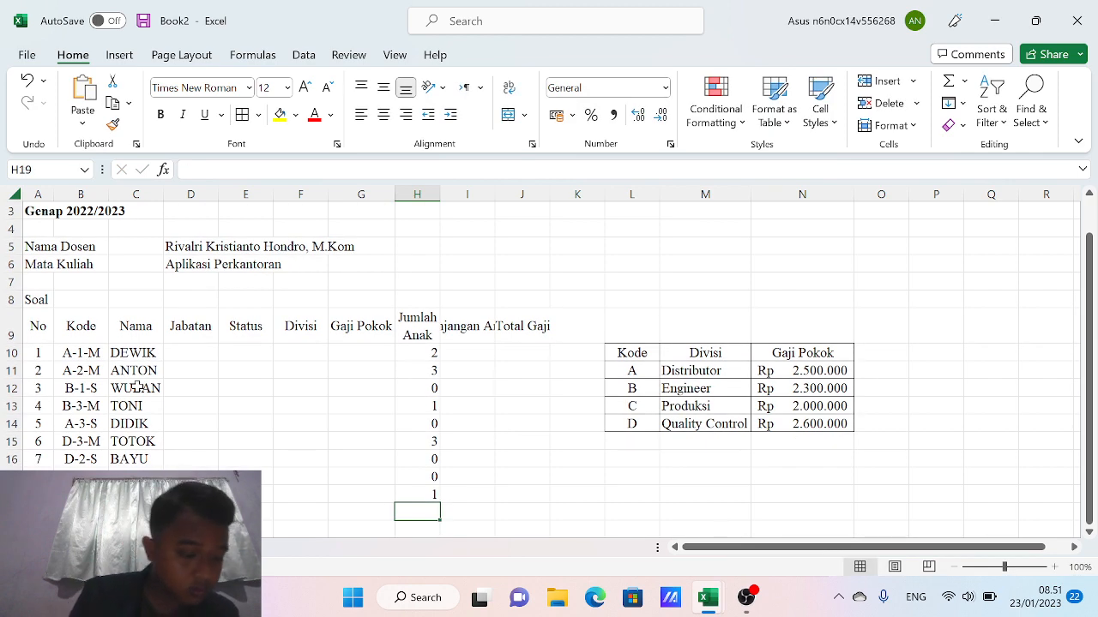
{"action": "type", "text": "0"}
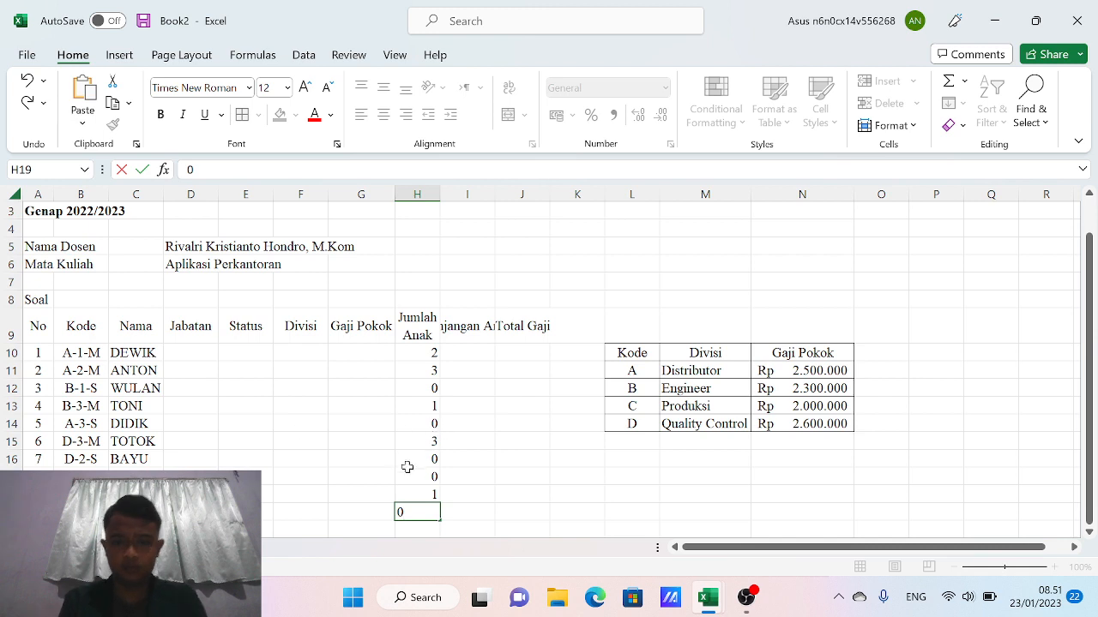
{"action": "left_click", "coordinate": [399, 473]}
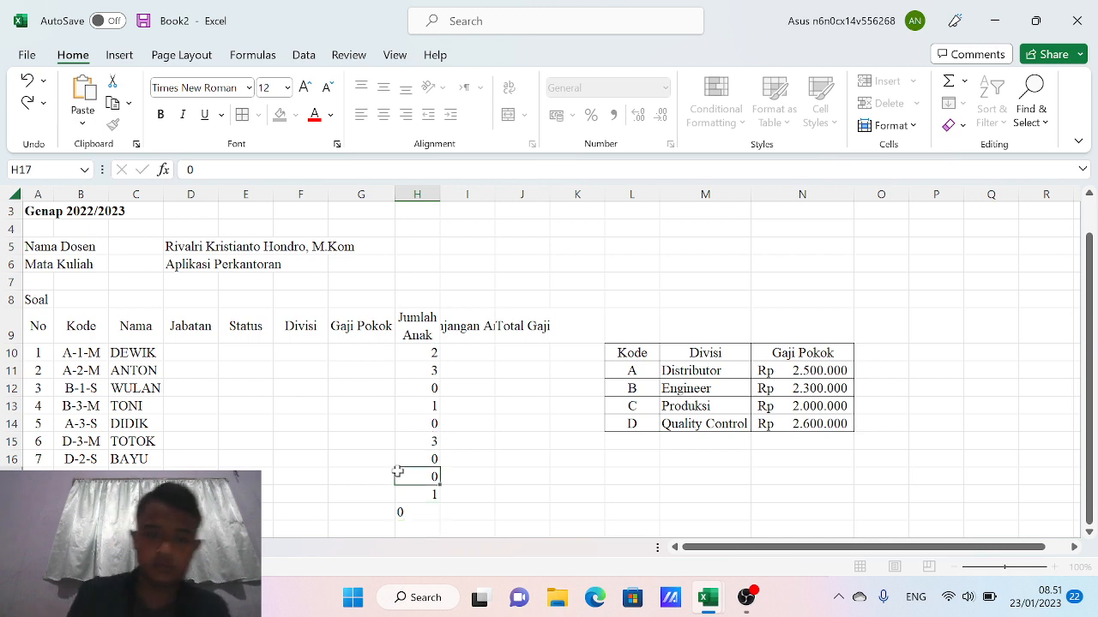
Centre the Jumlah Anak heading and values in H9:H19
{"action": "left_click", "coordinate": [411, 387]}
{"action": "key", "text": "Down"}
{"action": "key", "text": "Down"}
{"action": "key", "text": "Down"}
{"action": "key", "text": "Down"}
{"action": "key", "text": "Down"}
{"action": "key", "text": "Down"}
{"action": "key", "text": "Down"}
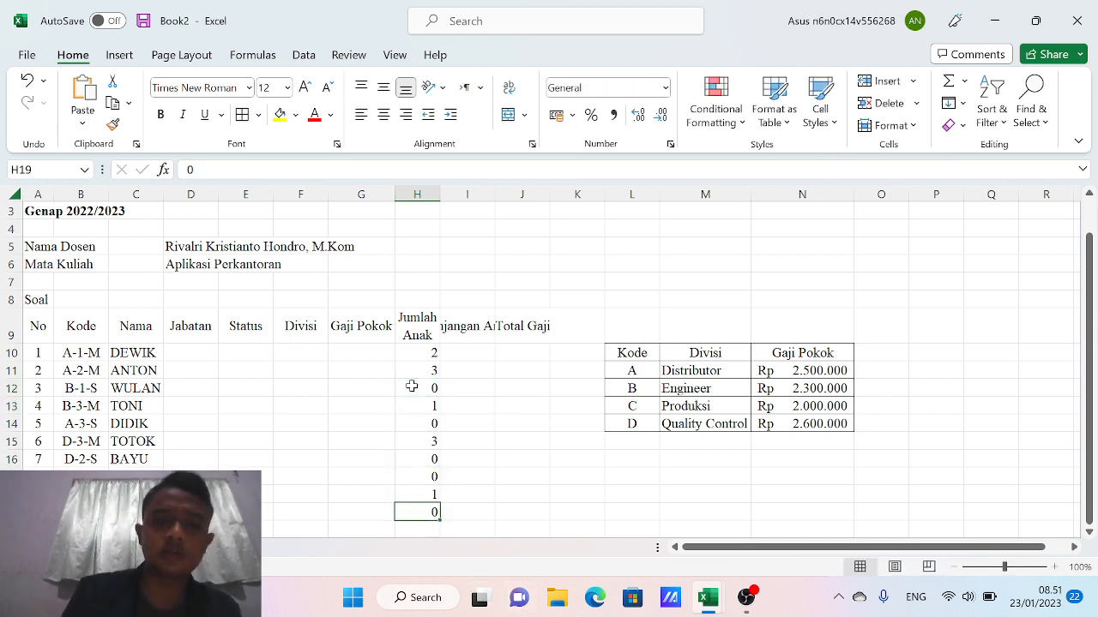
{"action": "key", "text": "Up"}
{"action": "key", "text": "Up"}
{"action": "key", "text": "Up"}
{"action": "key", "text": "Up"}
{"action": "key", "text": "Up"}
{"action": "key", "text": "Up"}
{"action": "key", "text": "Up"}
{"action": "key", "text": "Up"}
{"action": "key", "text": "Up"}
{"action": "key", "text": "Down"}
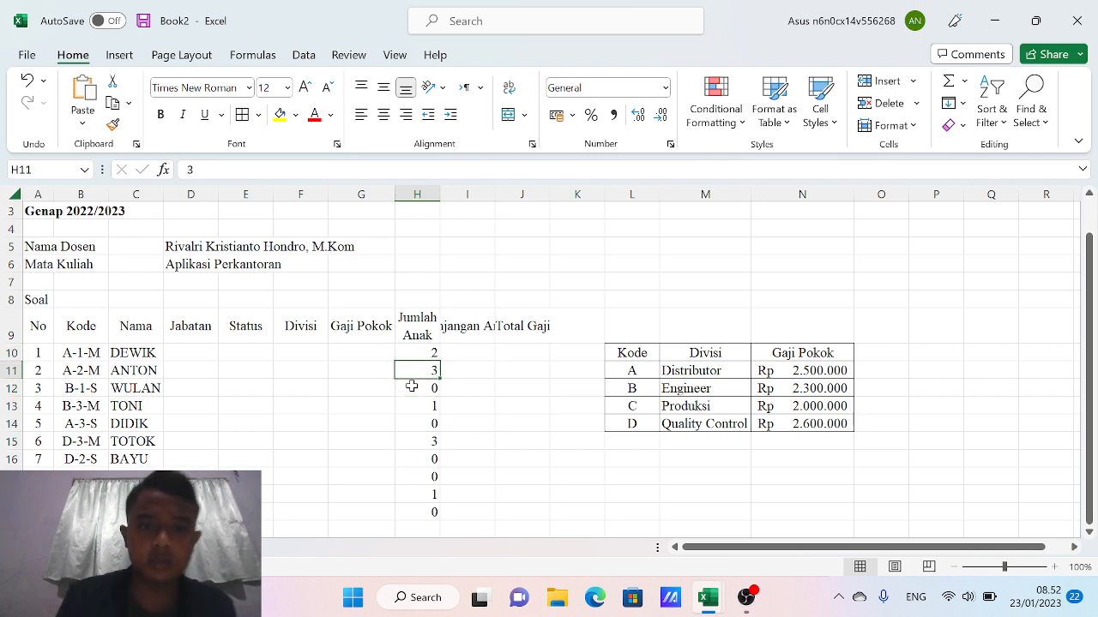
{"action": "key", "text": "Up"}
{"action": "key", "text": "Up"}
{"action": "key", "text": "Down"}
{"action": "key", "text": "Up"}
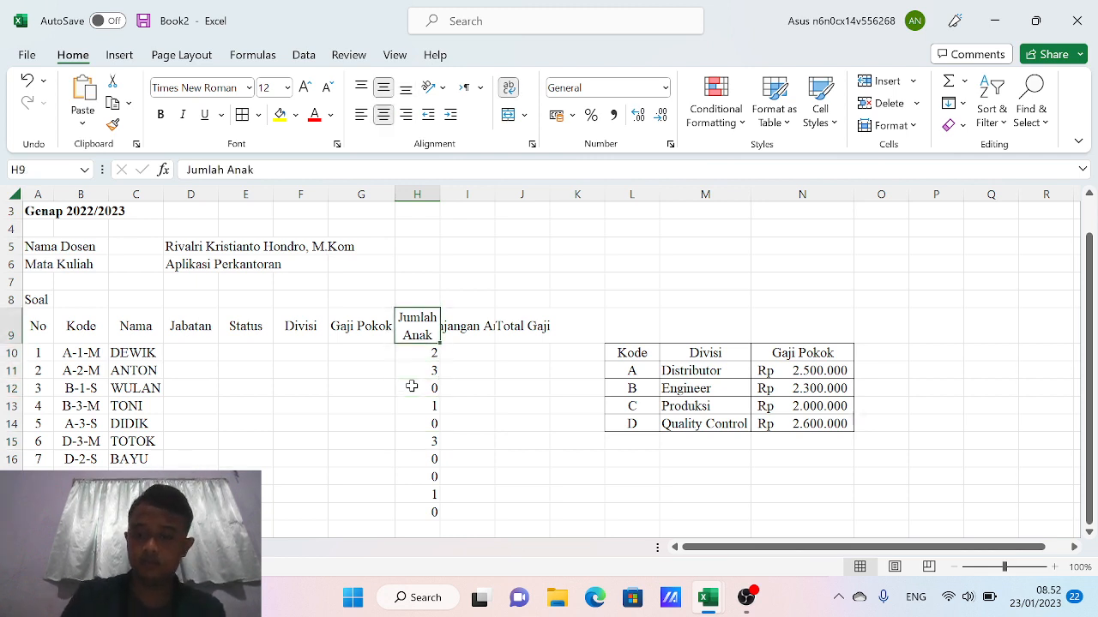
{"action": "key", "text": "shift+Down"}
{"action": "key", "text": "shift+Down"}
{"action": "key", "text": "shift+Down"}
{"action": "key", "text": "shift+Down"}
{"action": "key", "text": "shift+Down"}
{"action": "key", "text": "shift+Down"}
{"action": "key", "text": "shift+Down"}
{"action": "key", "text": "shift+Down"}
{"action": "key", "text": "shift+Down"}
{"action": "key", "text": "shift+Down"}
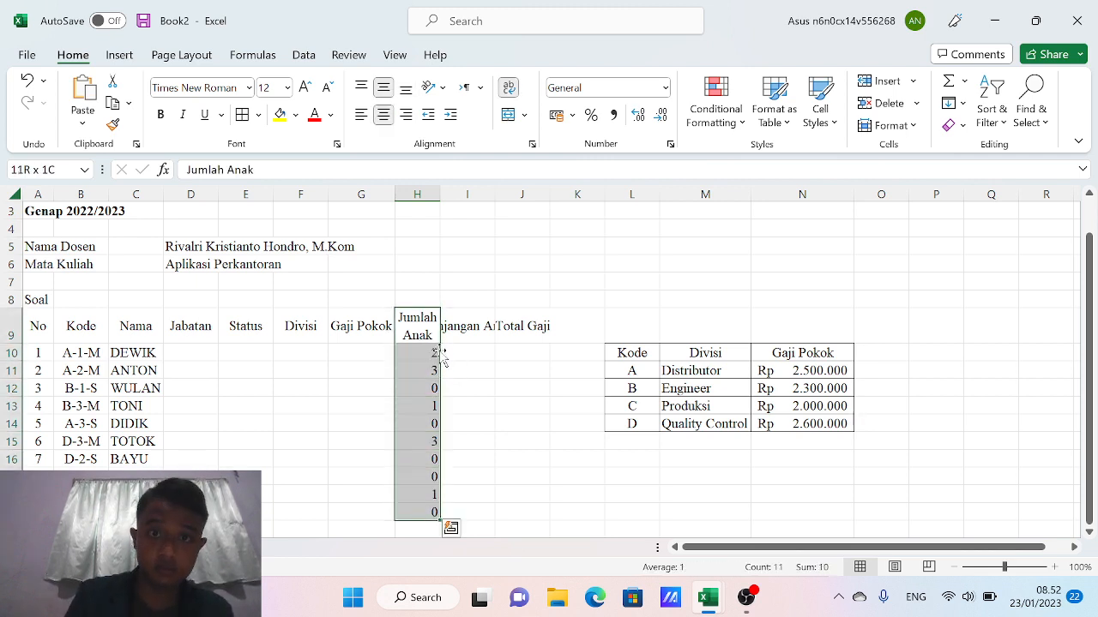
{"action": "left_click", "coordinate": [362, 116]}
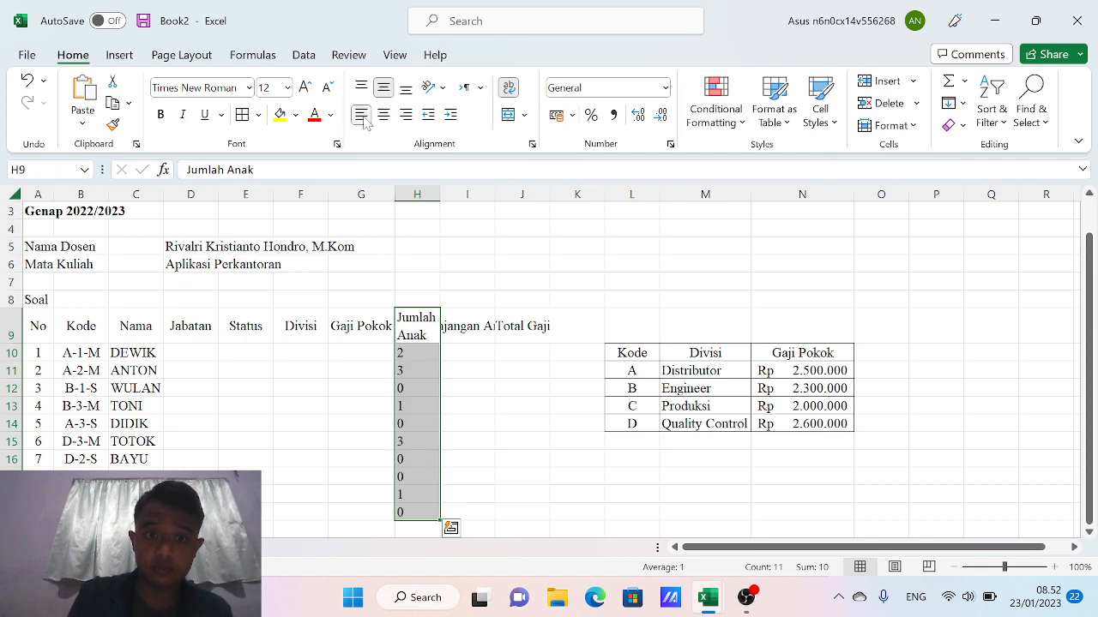
{"action": "left_click", "coordinate": [383, 115]}
{"action": "left_click", "coordinate": [289, 418]}
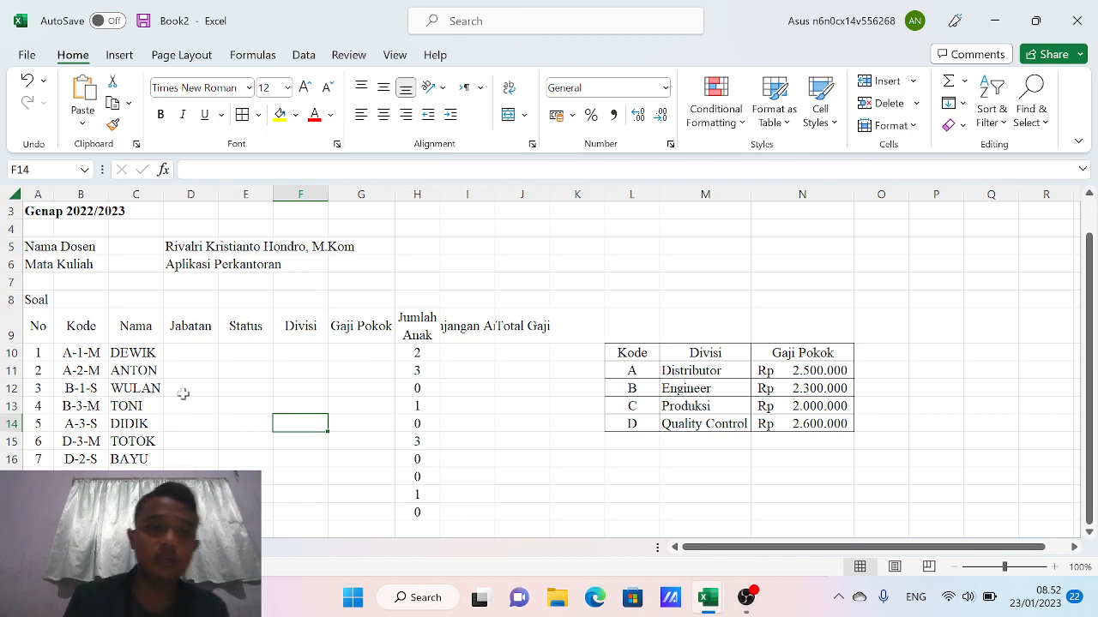
Start a formula with an equals sign in Jabatan cell D10
{"action": "left_click", "coordinate": [186, 348]}
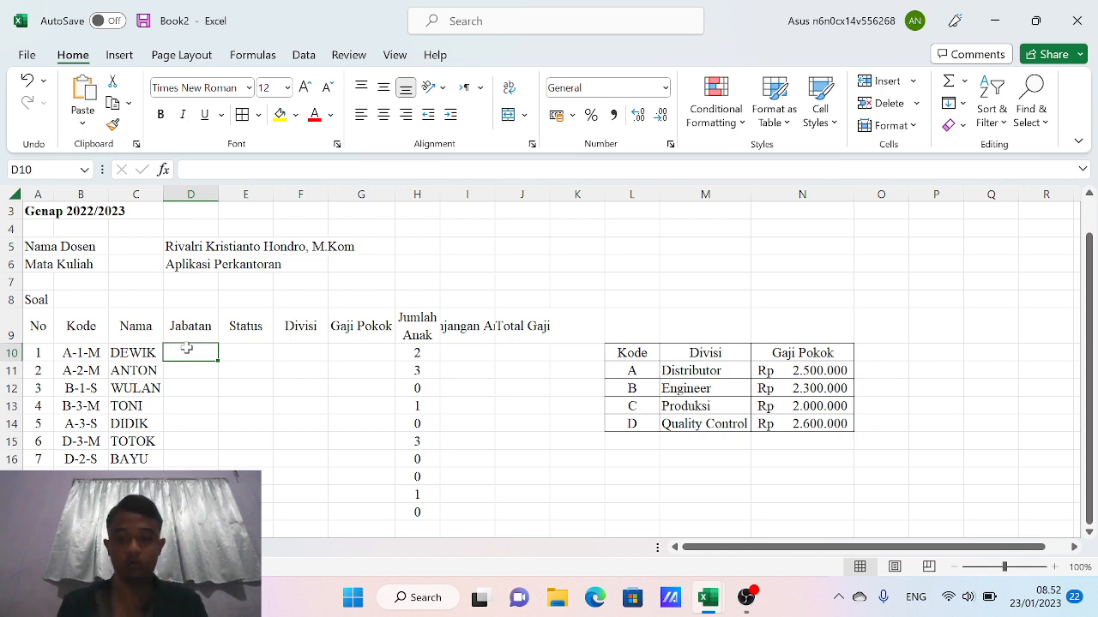
{"action": "type", "text": "="}
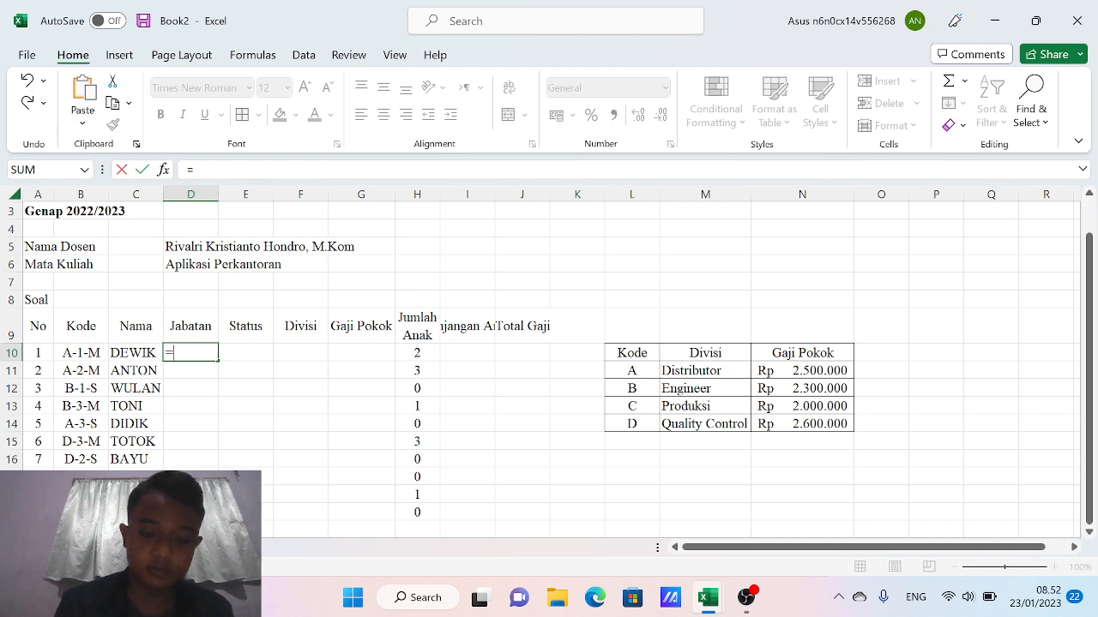
Begin =IF(MID( in D10 with B10 as MID's text argument
{"action": "type", "text": "IF"}
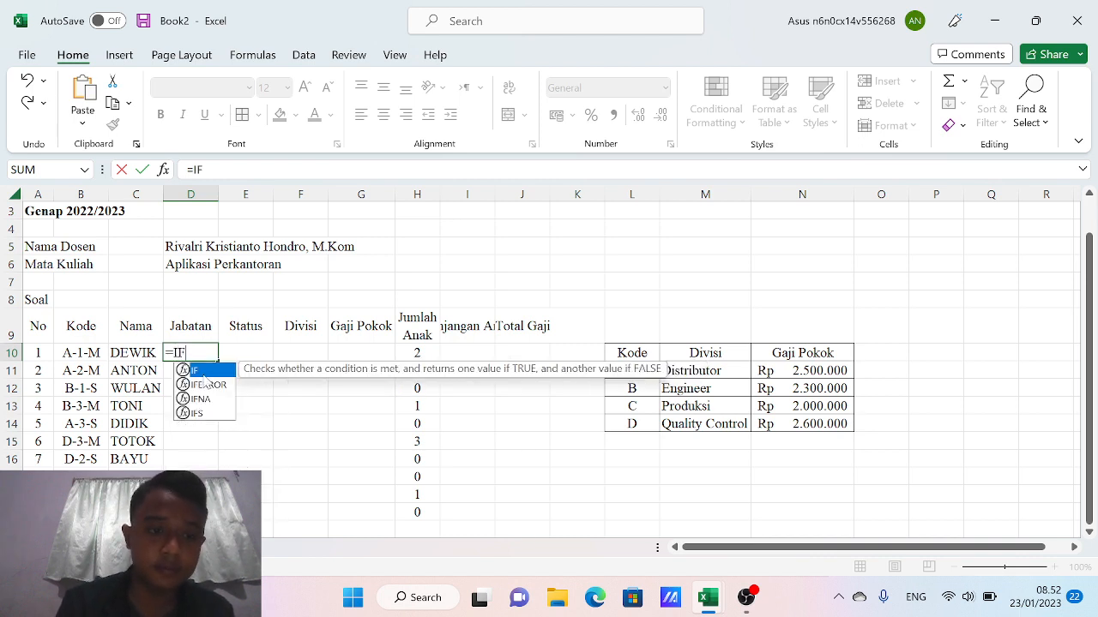
{"action": "type", "text": "("}
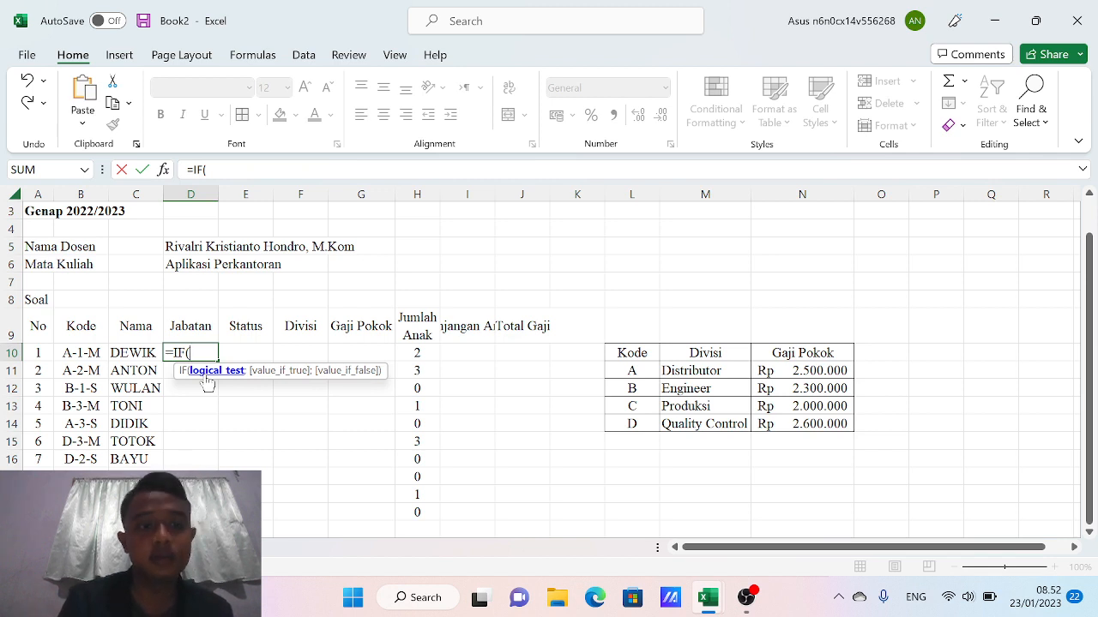
{"action": "type", "text": "mid"}
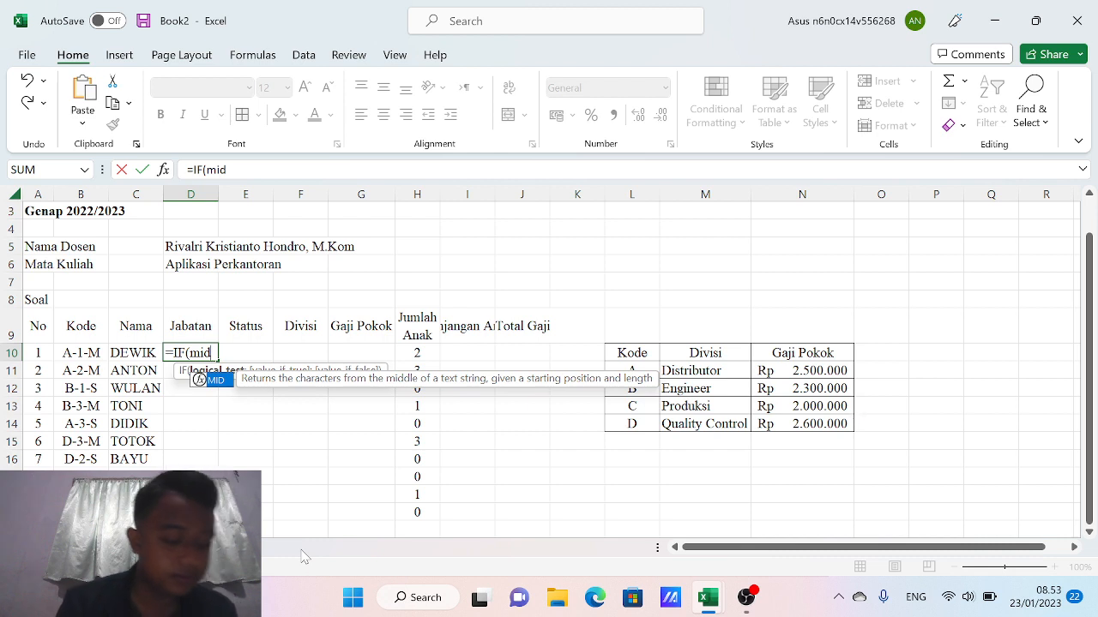
{"action": "type", "text": "("}
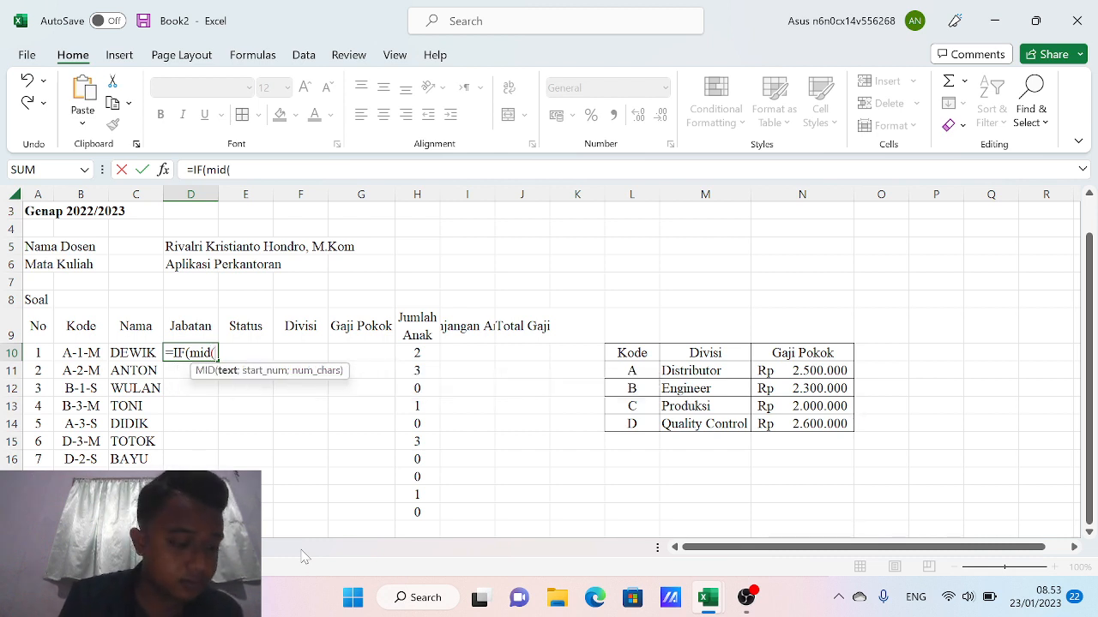
{"action": "key", "text": "BackSpace"}
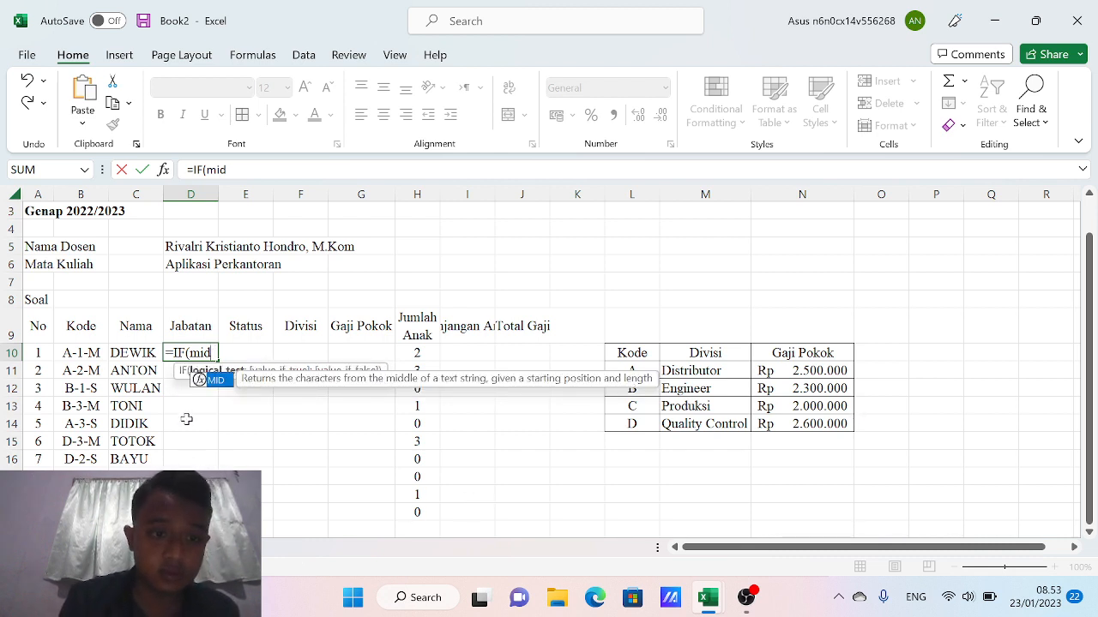
{"action": "double_click", "coordinate": [214, 381]}
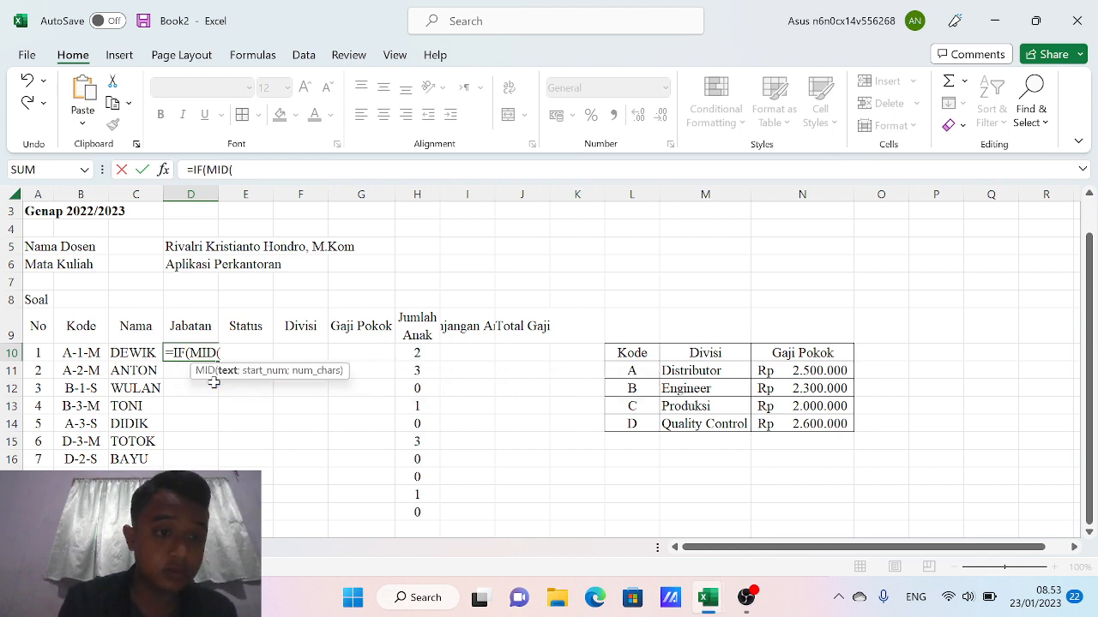
{"action": "left_click", "coordinate": [79, 354]}
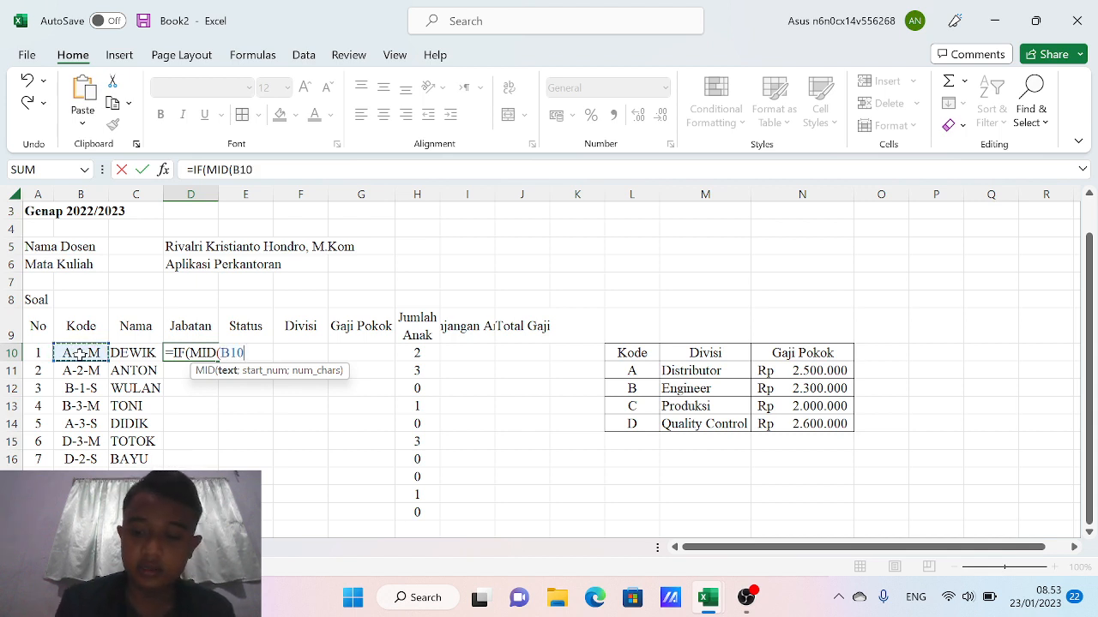
Complete the test ;3;1)="1" returning "Kepala" and open a nested IF
{"action": "type", "text": ";"}
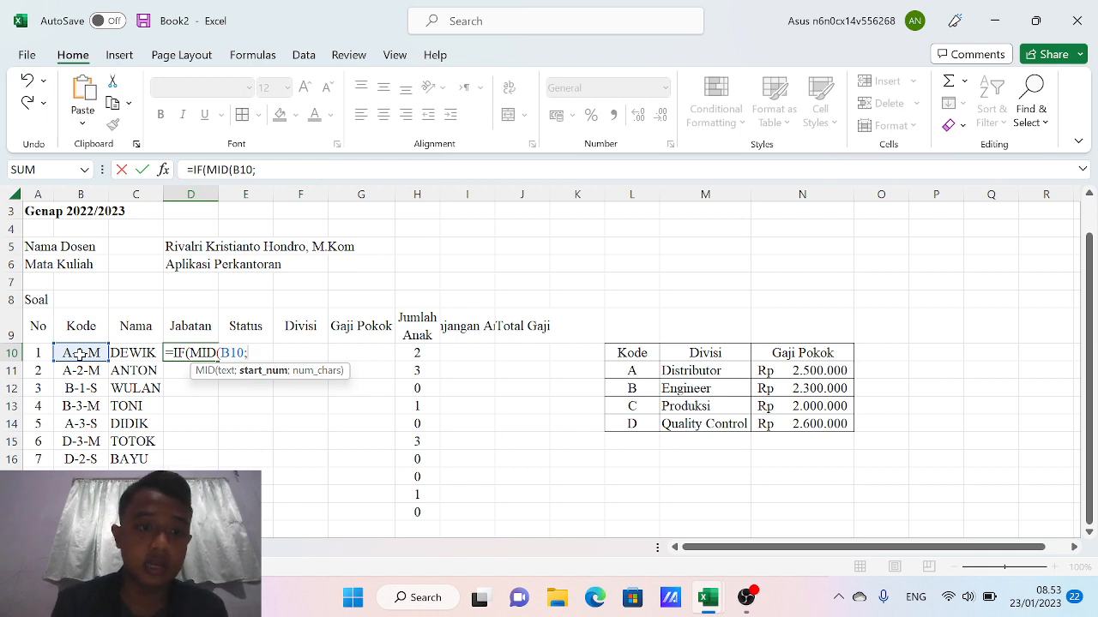
{"action": "type", "text": "3"}
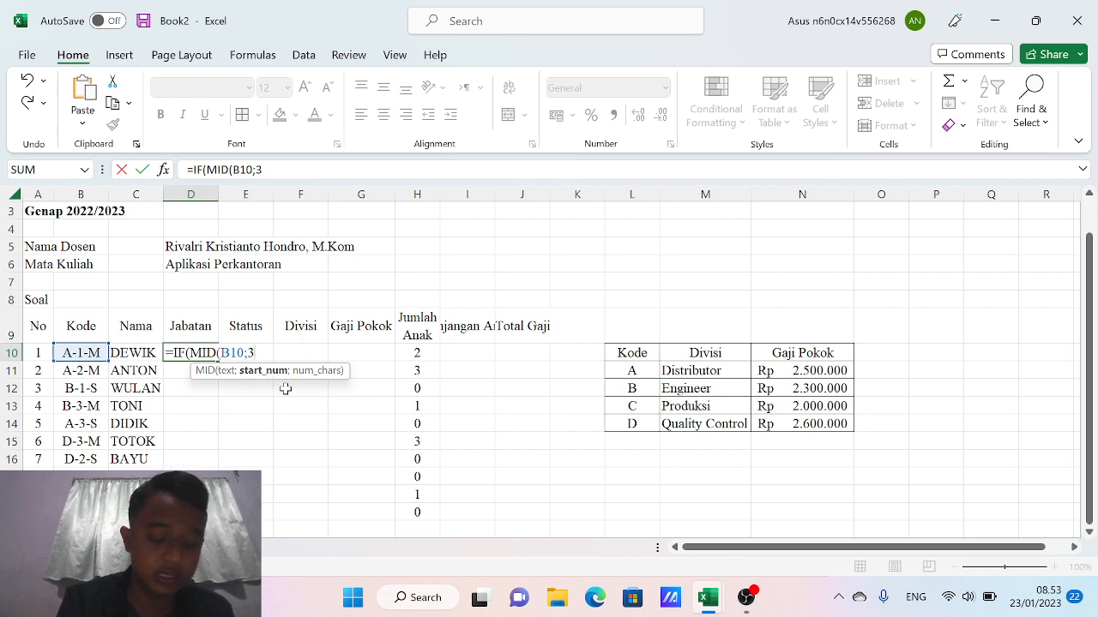
{"action": "type", "text": ";1"}
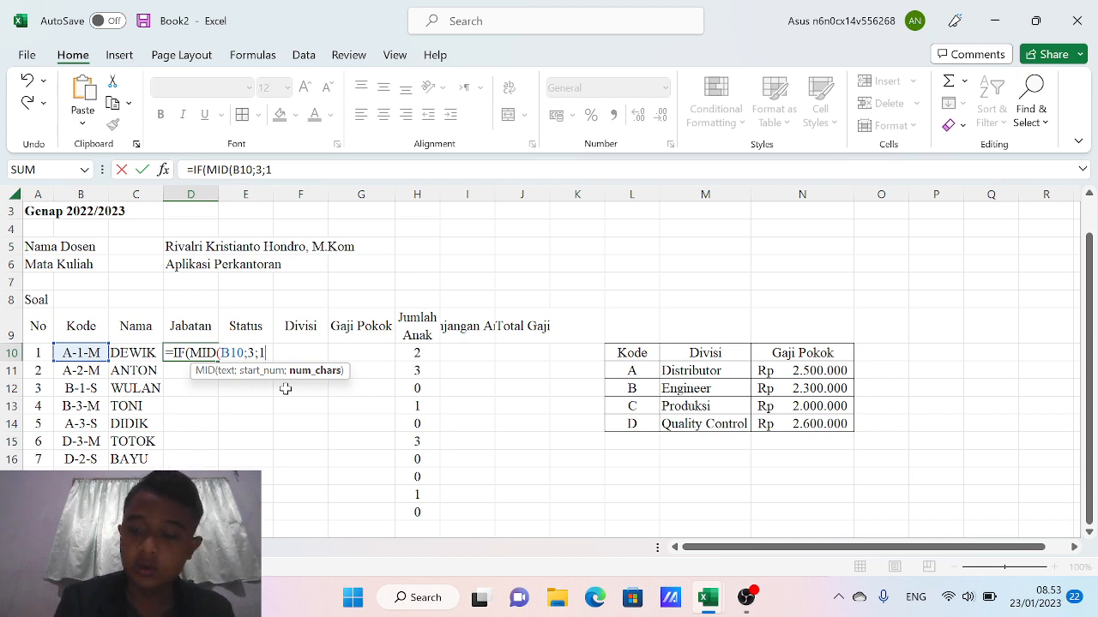
{"action": "type", "text": ")"}
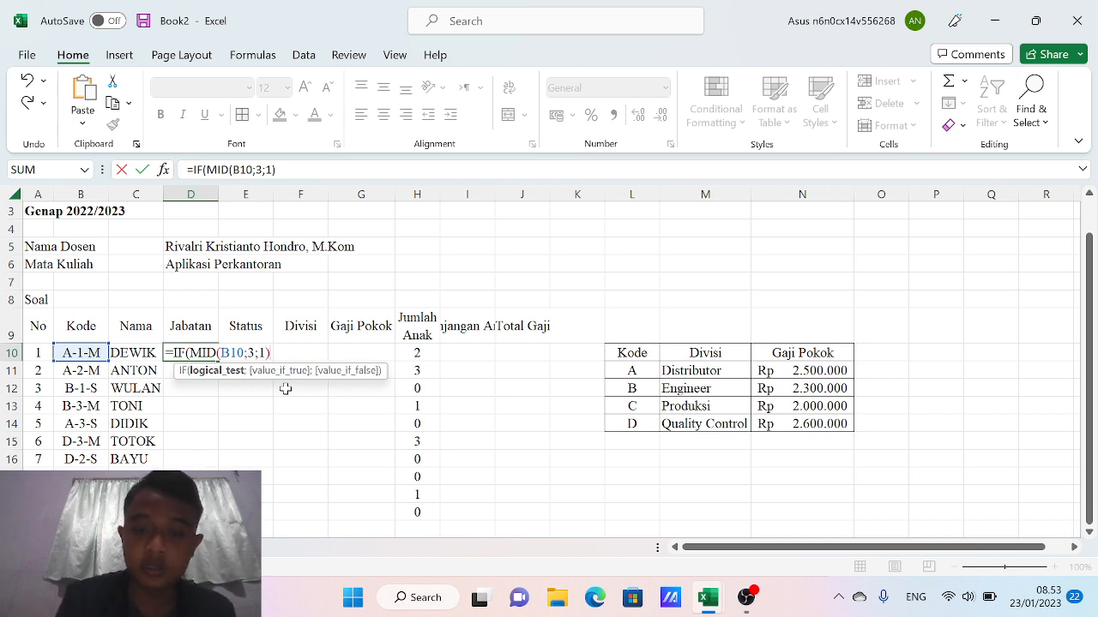
{"action": "type", "text": "="}
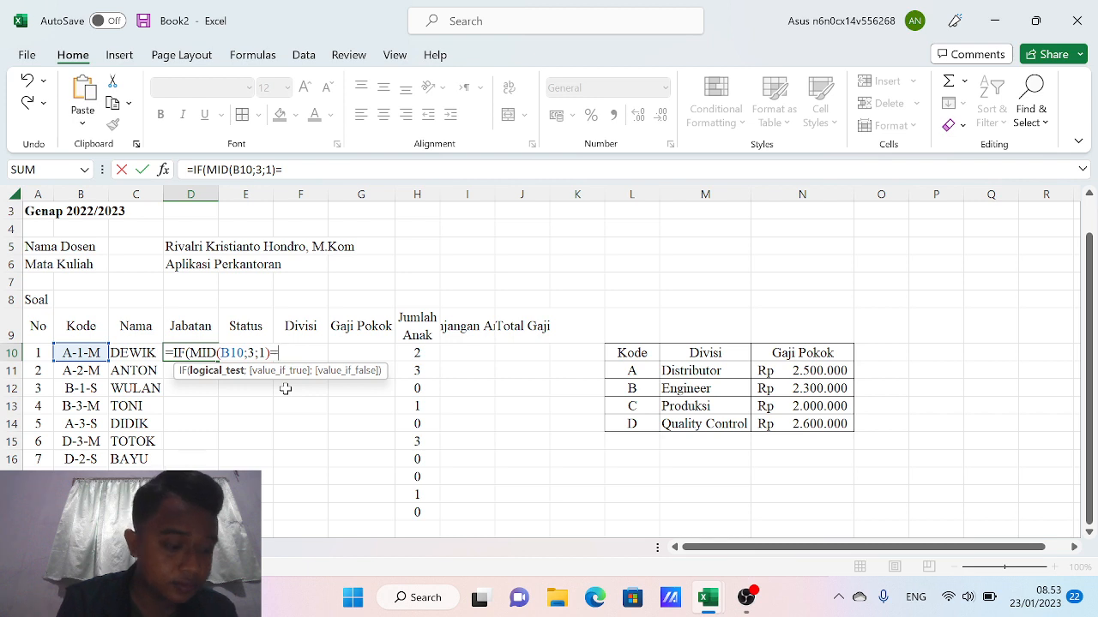
{"action": "type", "text": "\""}
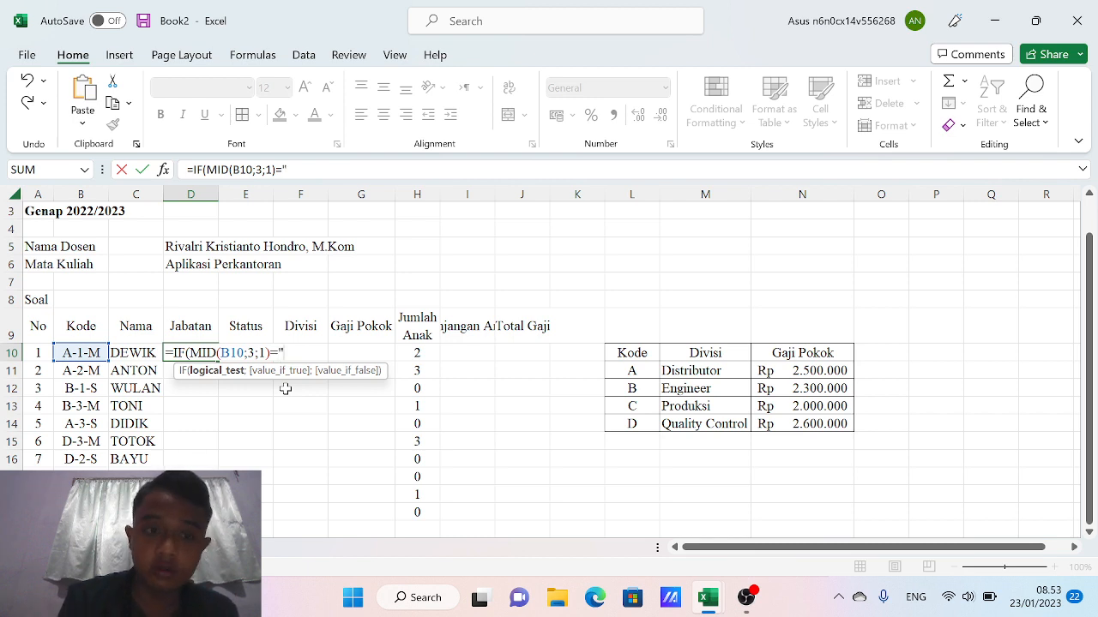
{"action": "type", "text": "1\""}
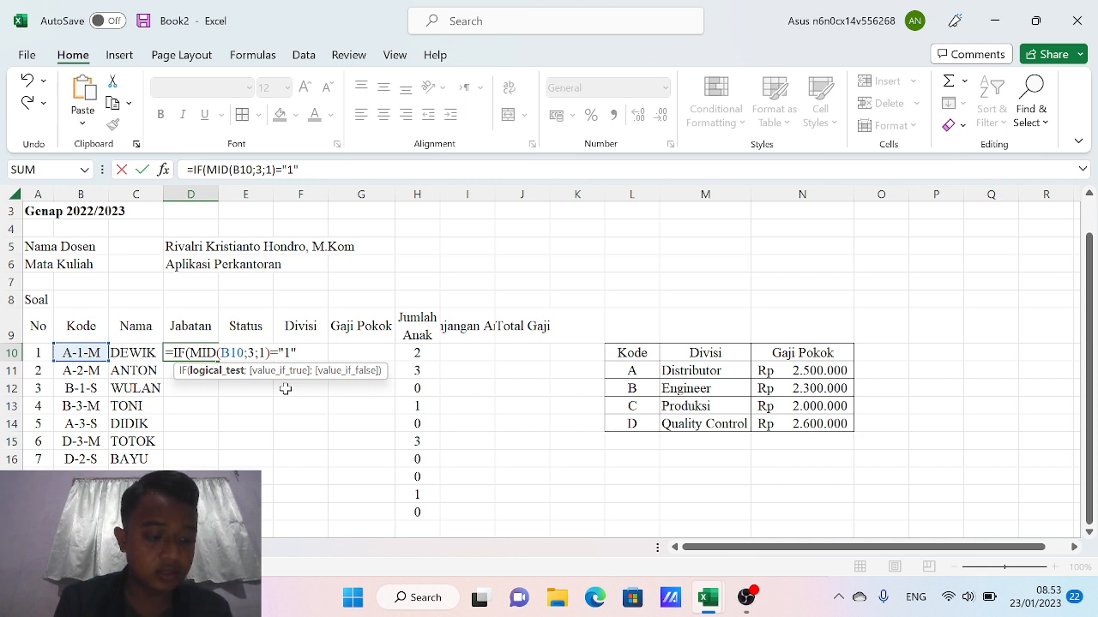
{"action": "type", "text": ";"}
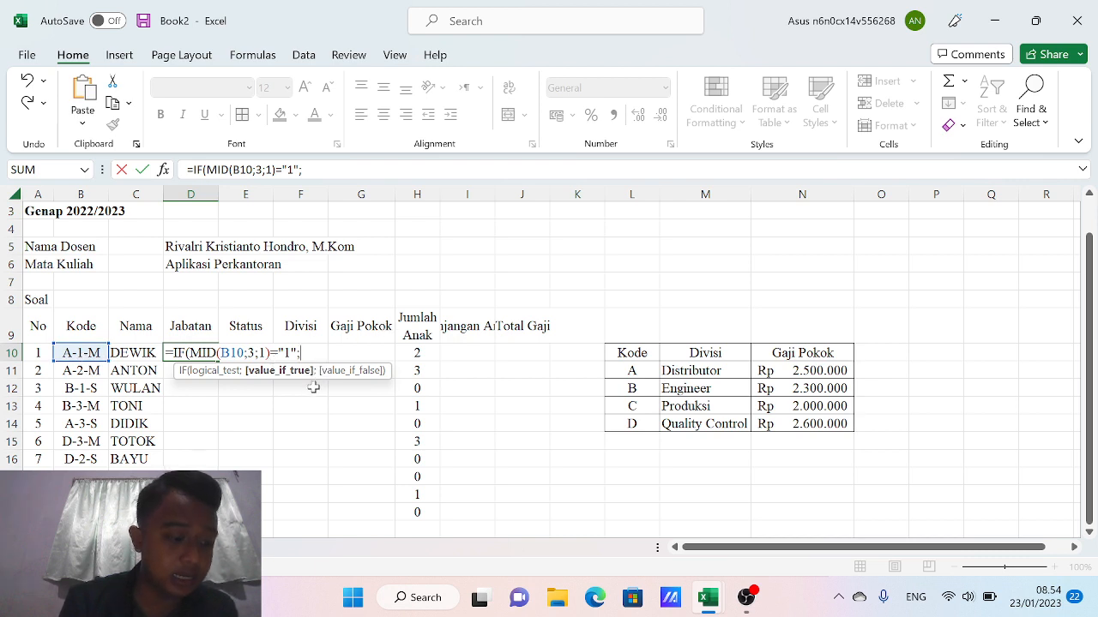
{"action": "type", "text": "\""}
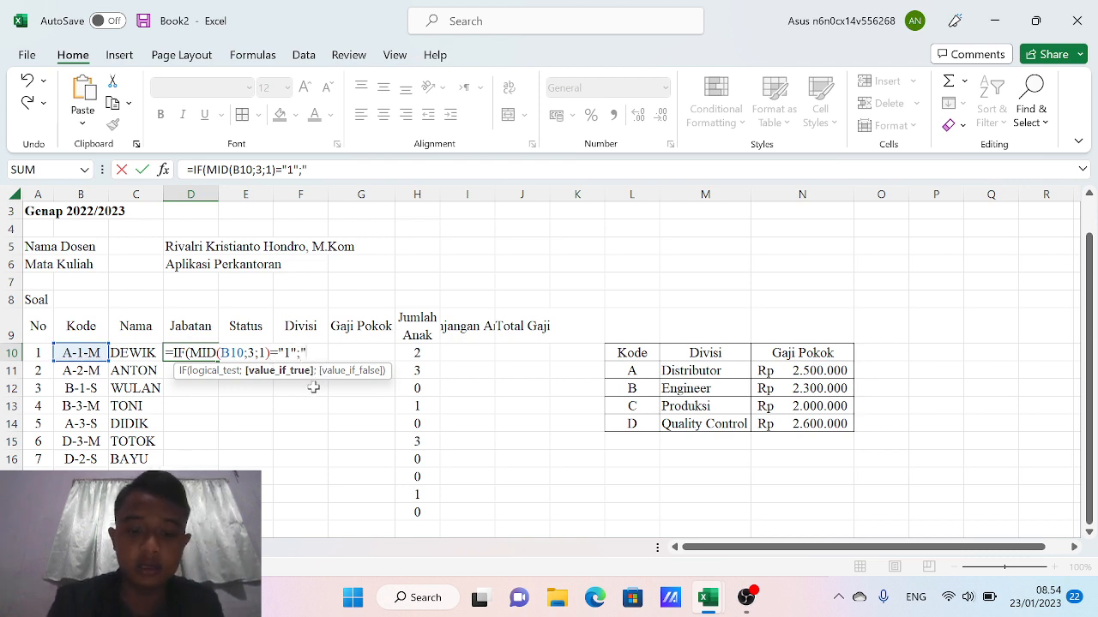
{"action": "type", "text": "K"}
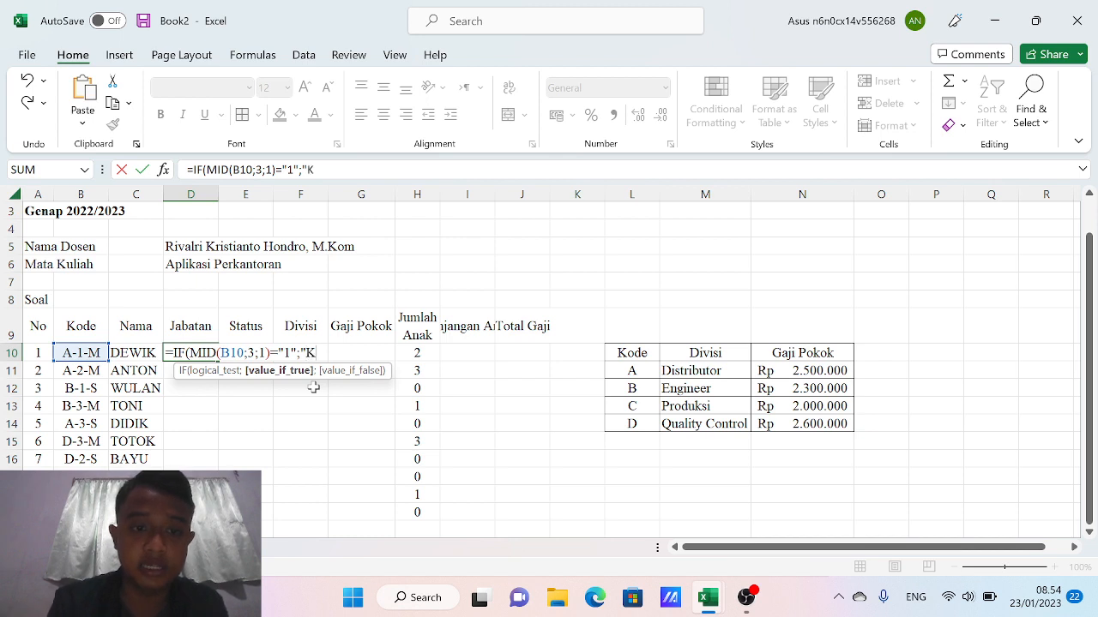
{"action": "type", "text": "epala"}
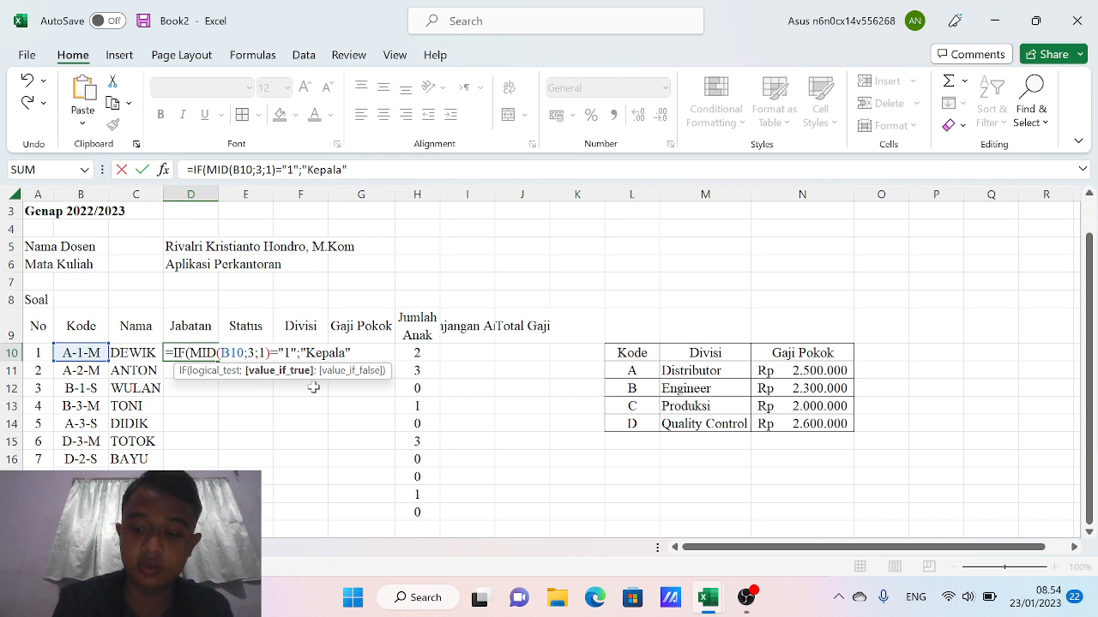
{"action": "type", "text": "\";"}
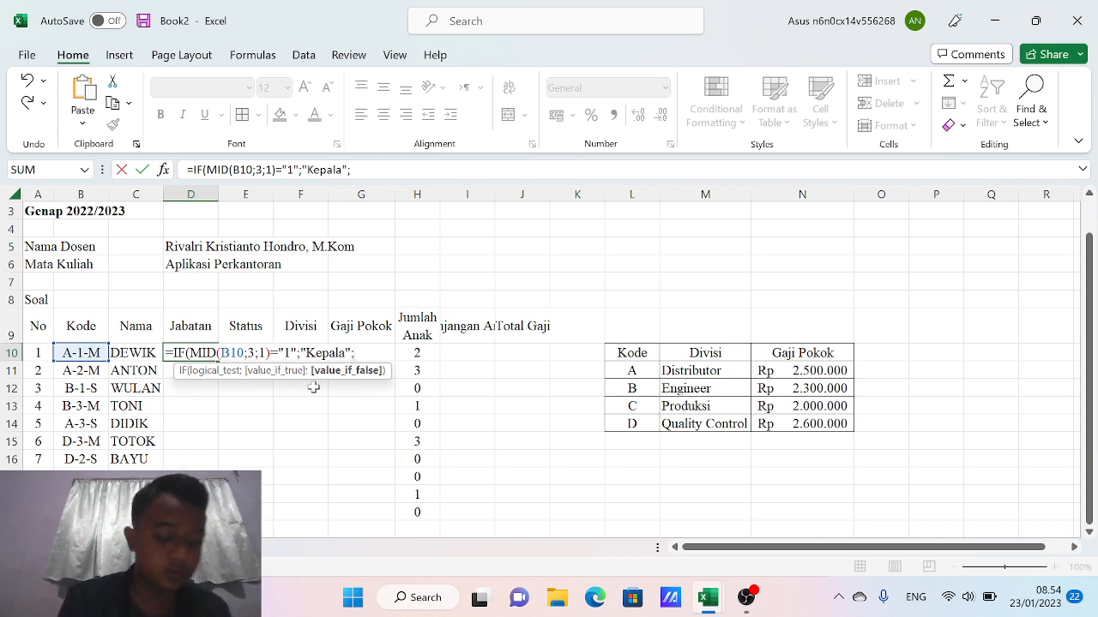
{"action": "type", "text": "if"}
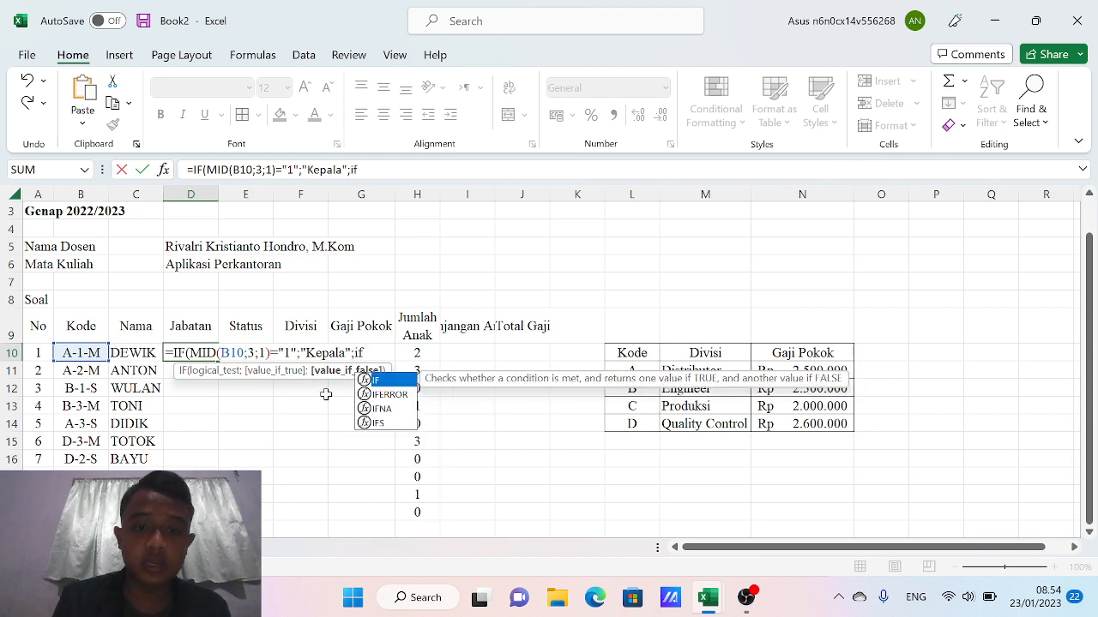
{"action": "double_click", "coordinate": [379, 381]}
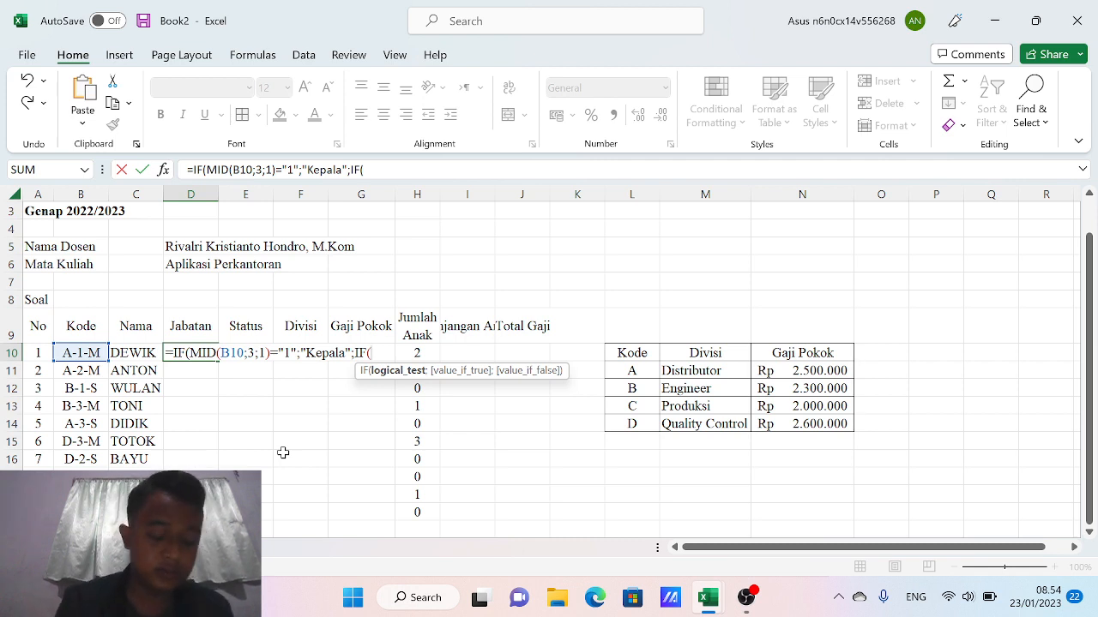
Add the nested test MID(B10;3;1)="2" returning "Staf" and open a third IF
{"action": "type", "text": "mi"}
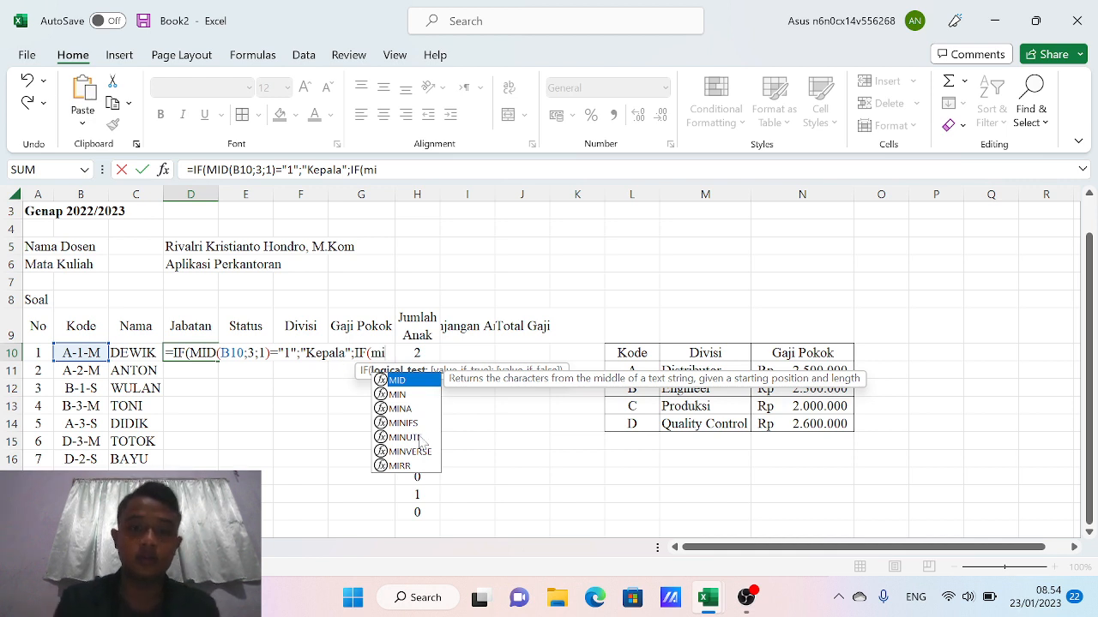
{"action": "double_click", "coordinate": [408, 380]}
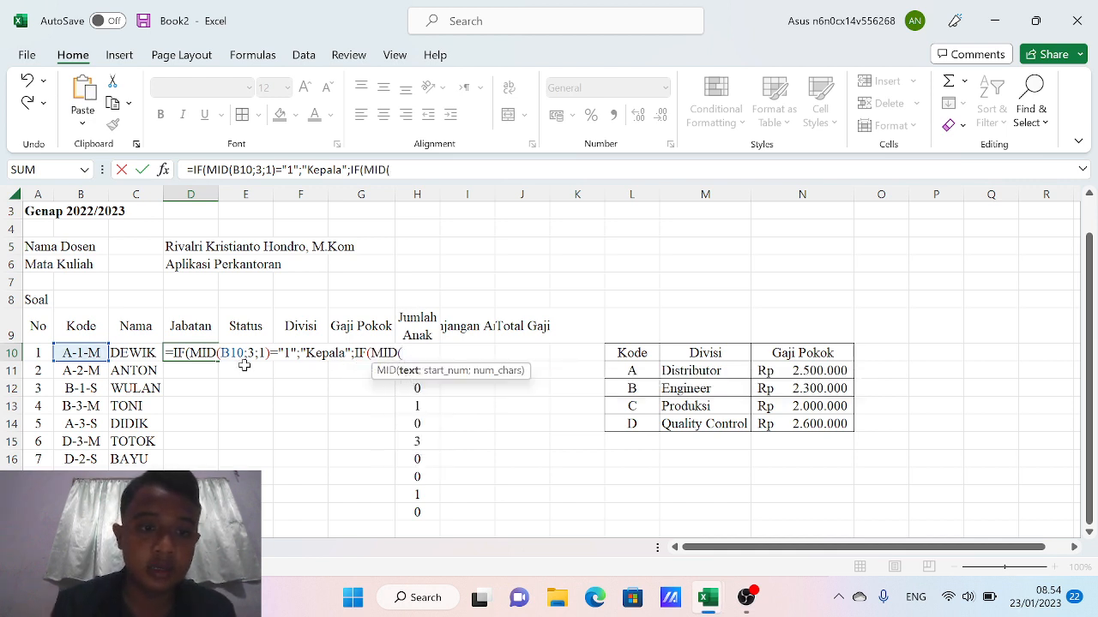
{"action": "left_click", "coordinate": [77, 351]}
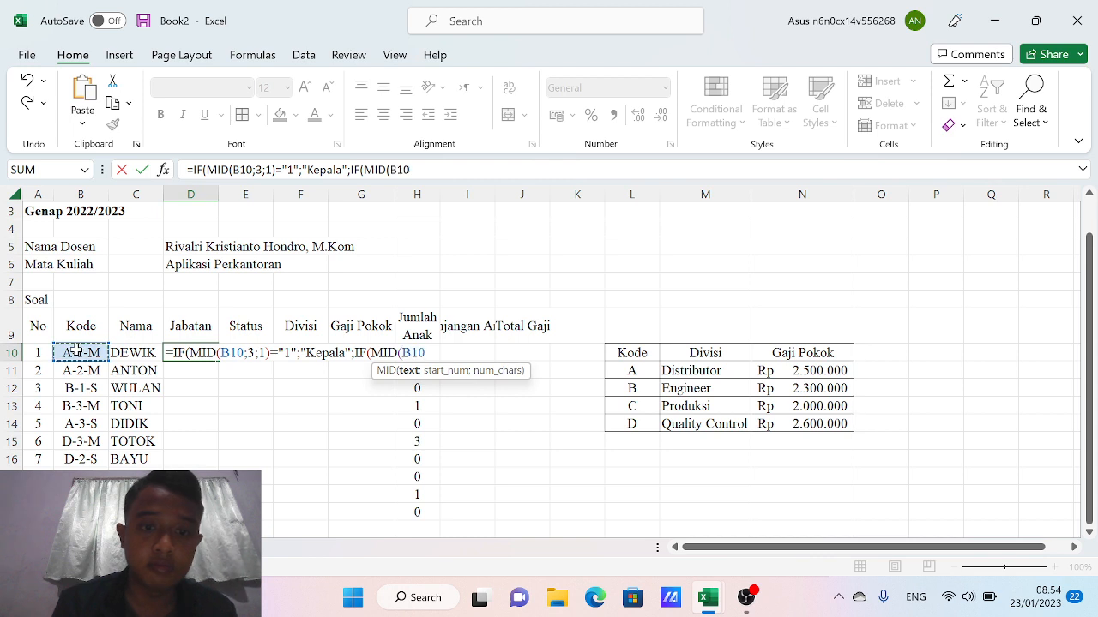
{"action": "type", "text": ";"}
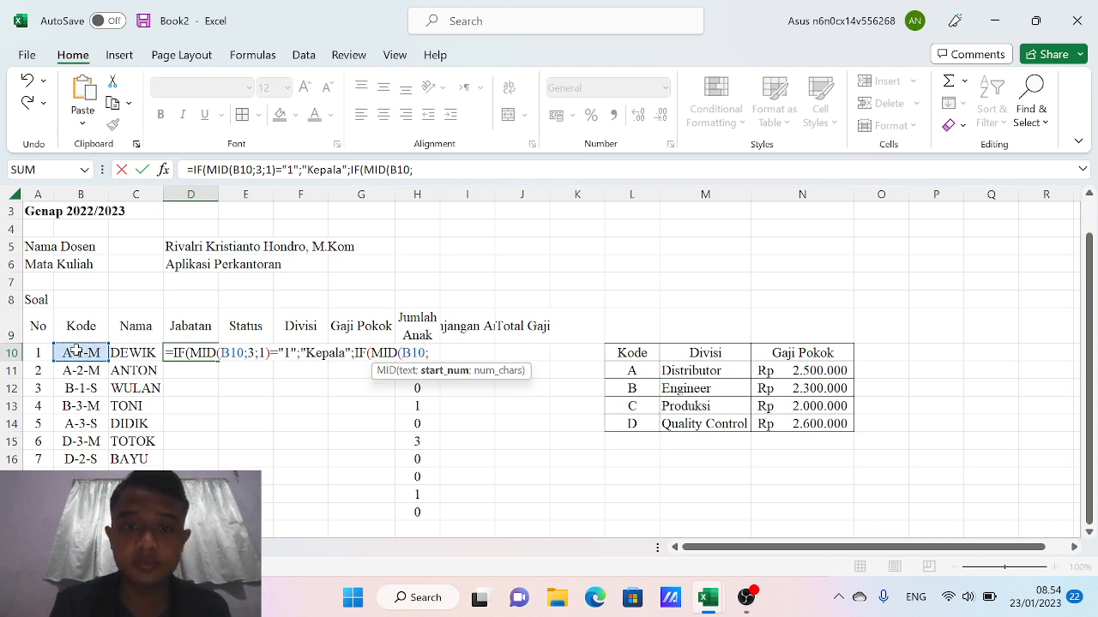
{"action": "type", "text": "3;1"}
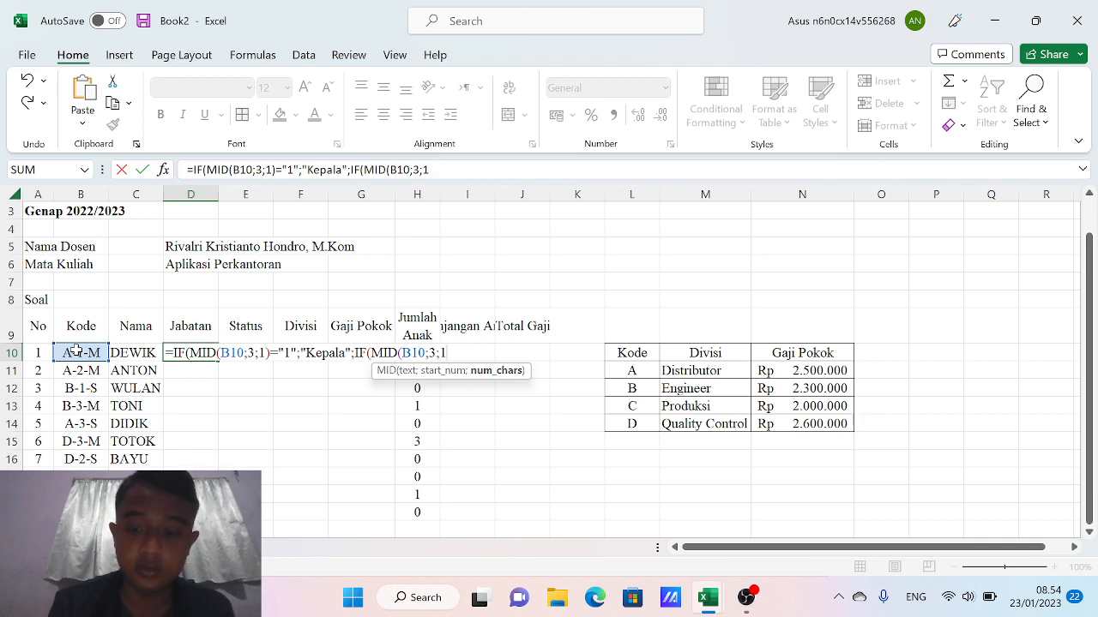
{"action": "type", "text": ")="}
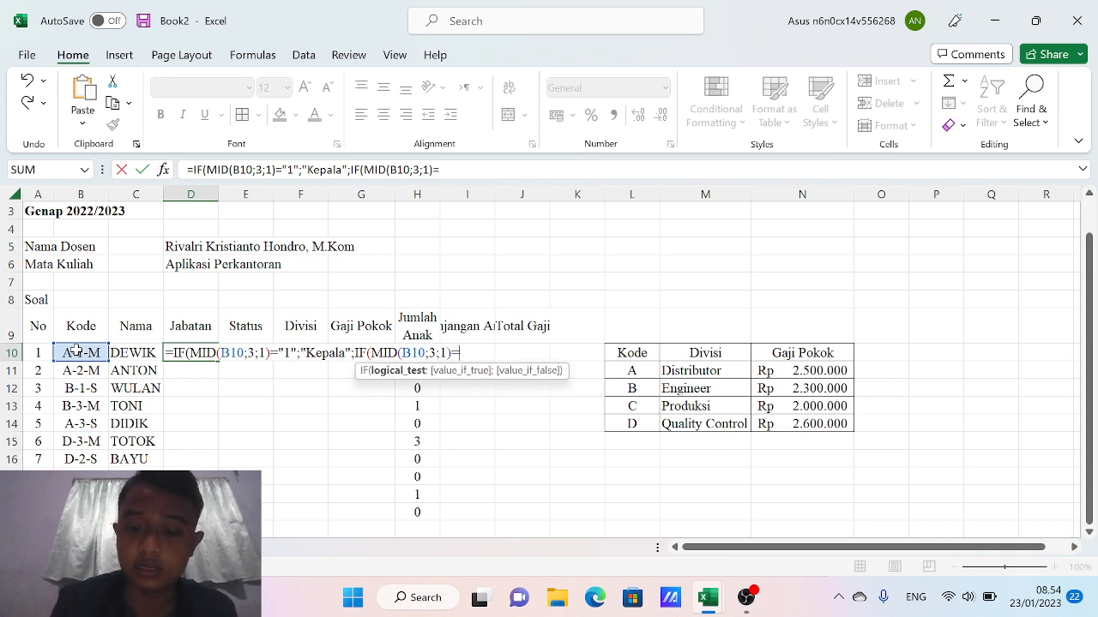
{"action": "type", "text": "\"2"}
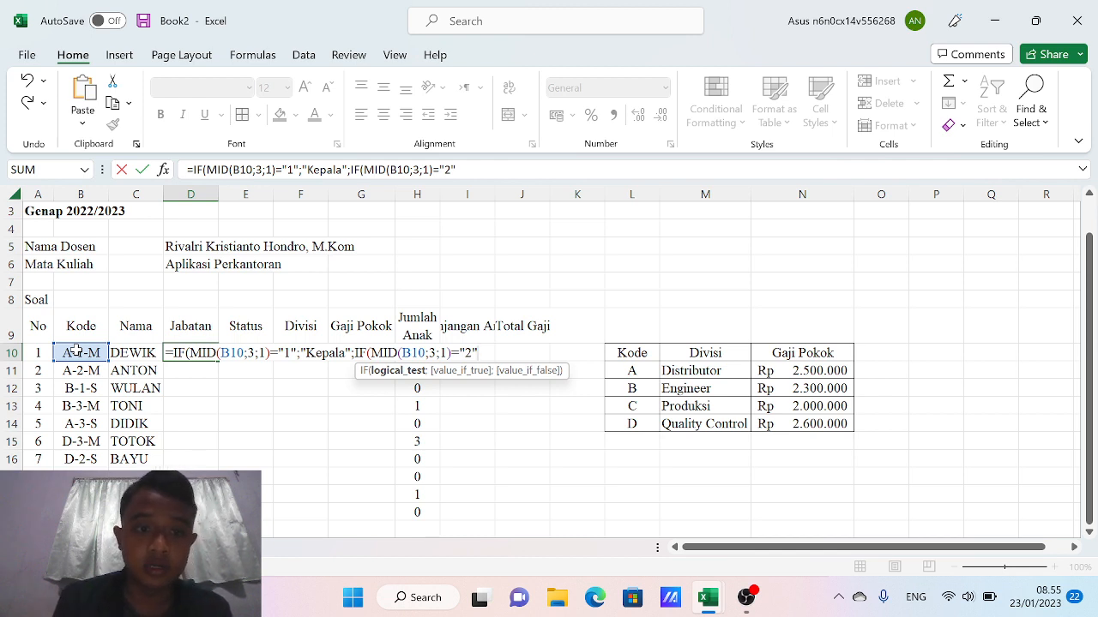
{"action": "type", "text": "\";"}
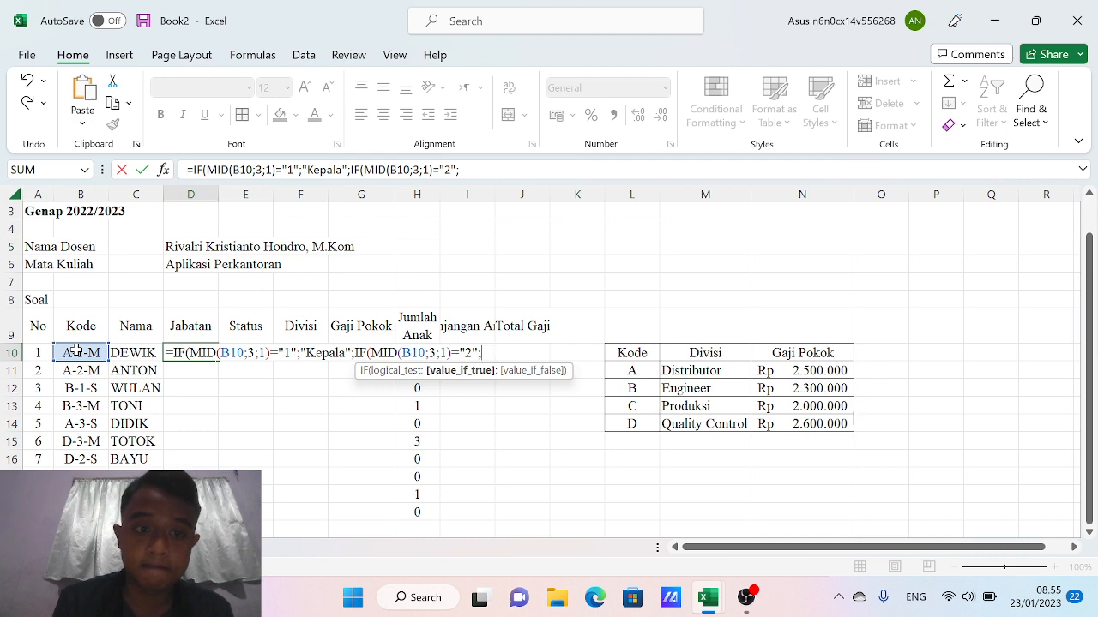
{"action": "type", "text": "\""}
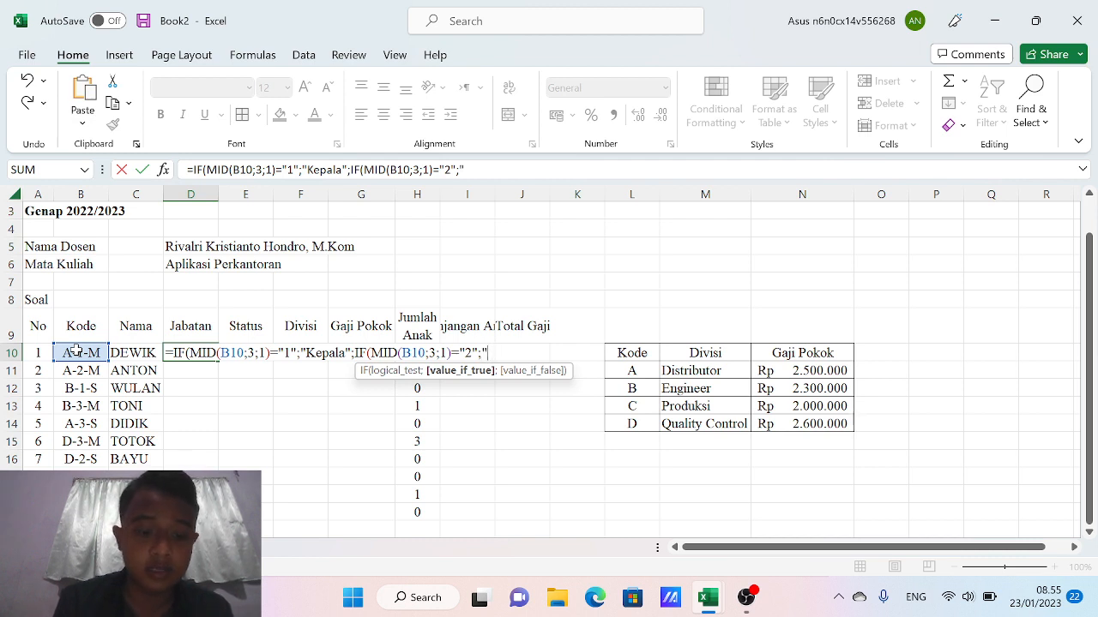
{"action": "type", "text": "Staf"}
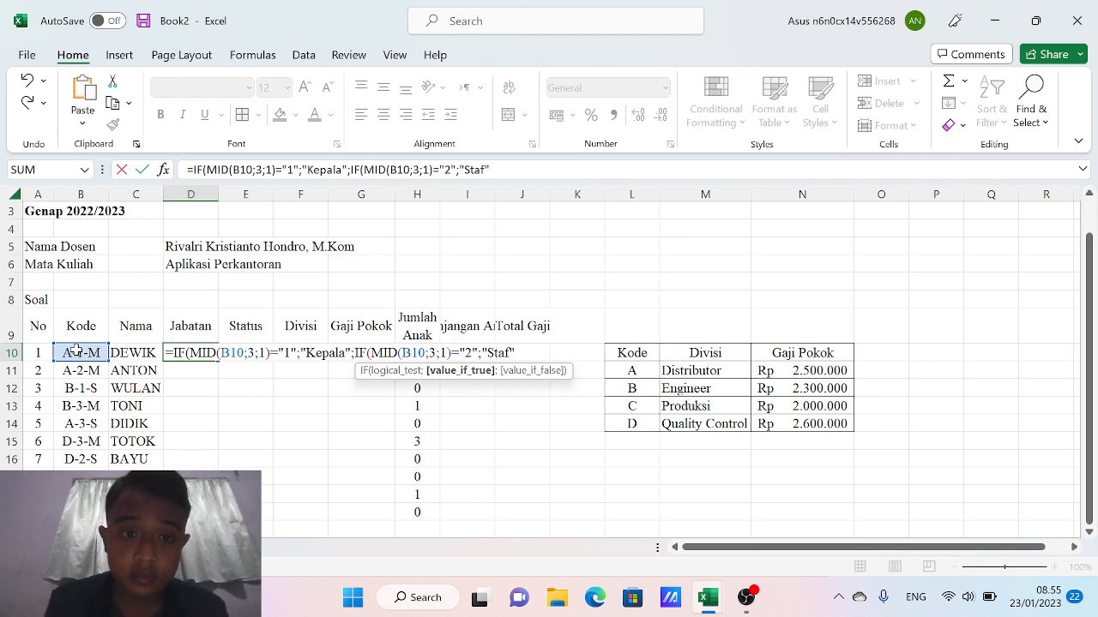
{"action": "type", "text": "\""}
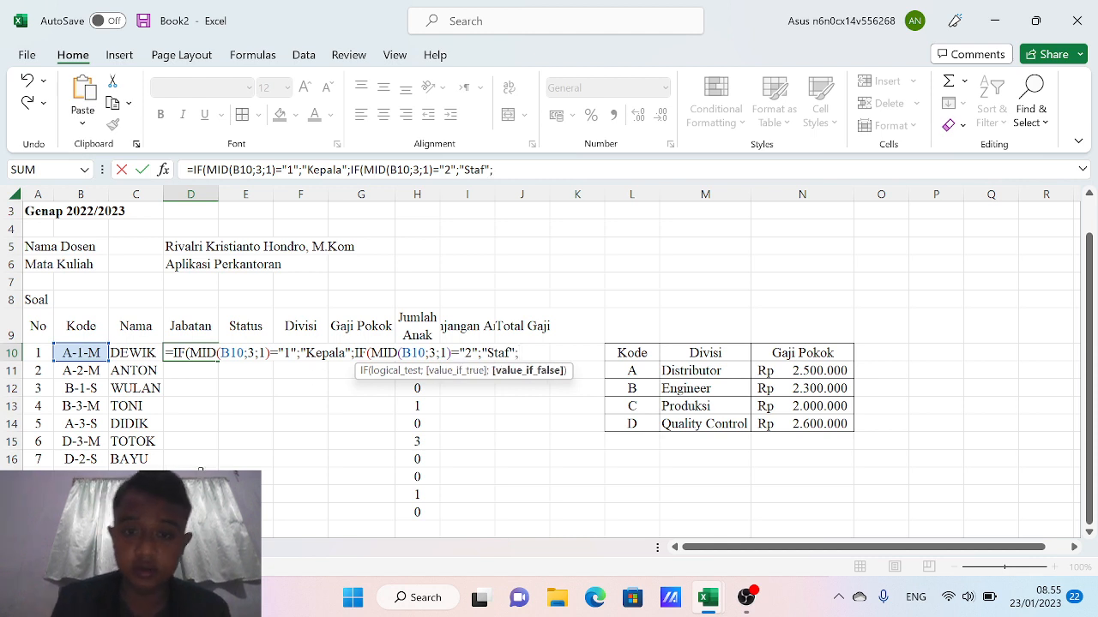
{"action": "type", "text": ";if"}
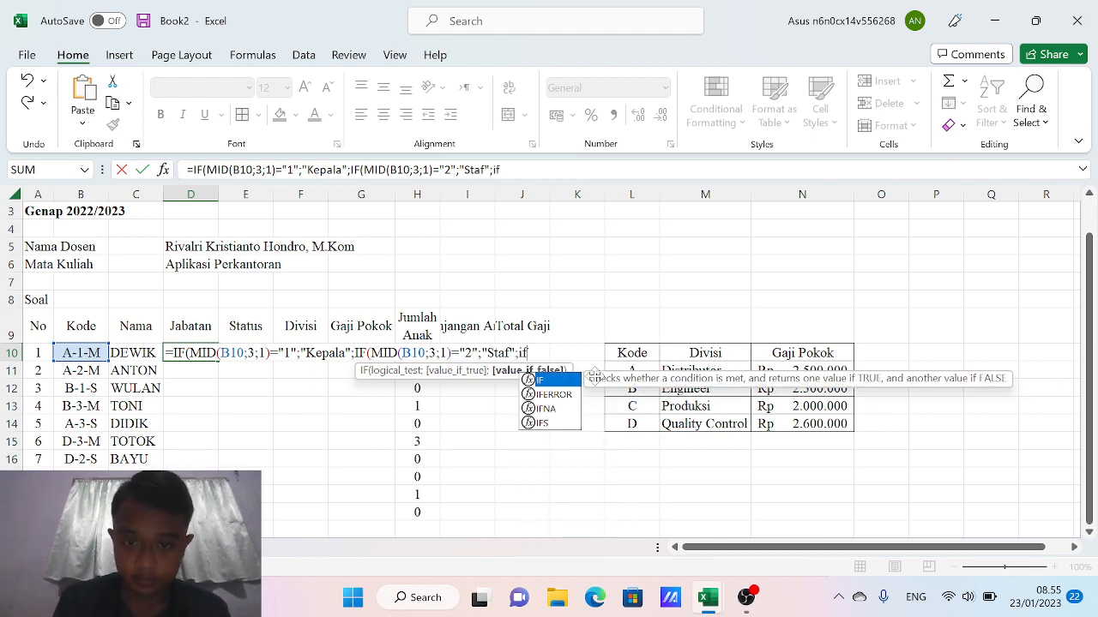
{"action": "double_click", "coordinate": [560, 382]}
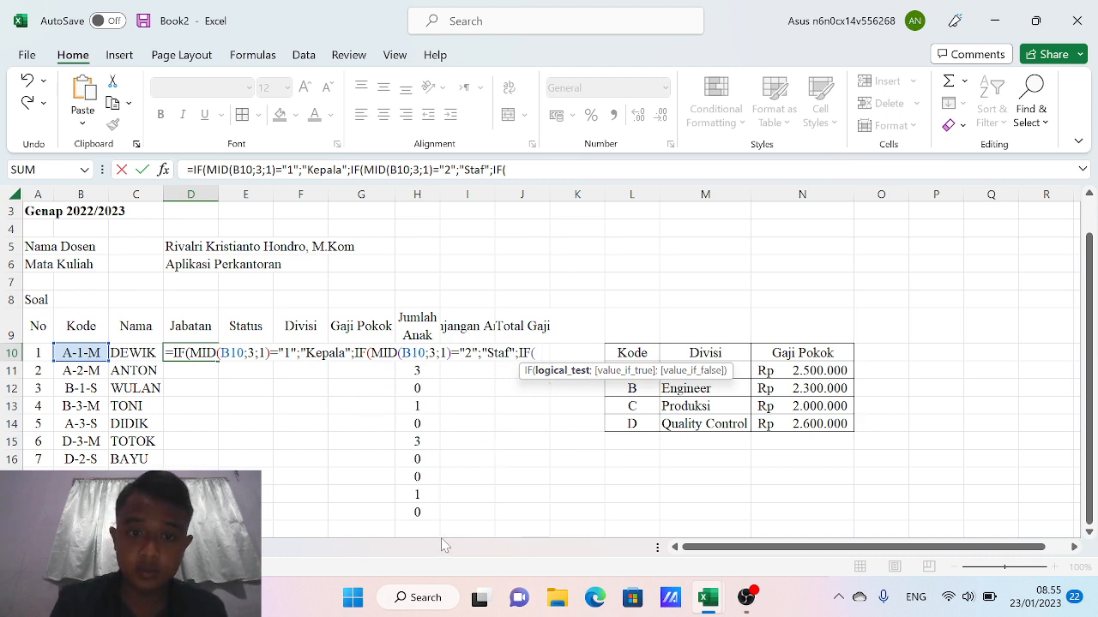
Add the third test MID(B10;3;1)=3" and attempt to enter the unfinished formula
{"action": "type", "text": "mid"}
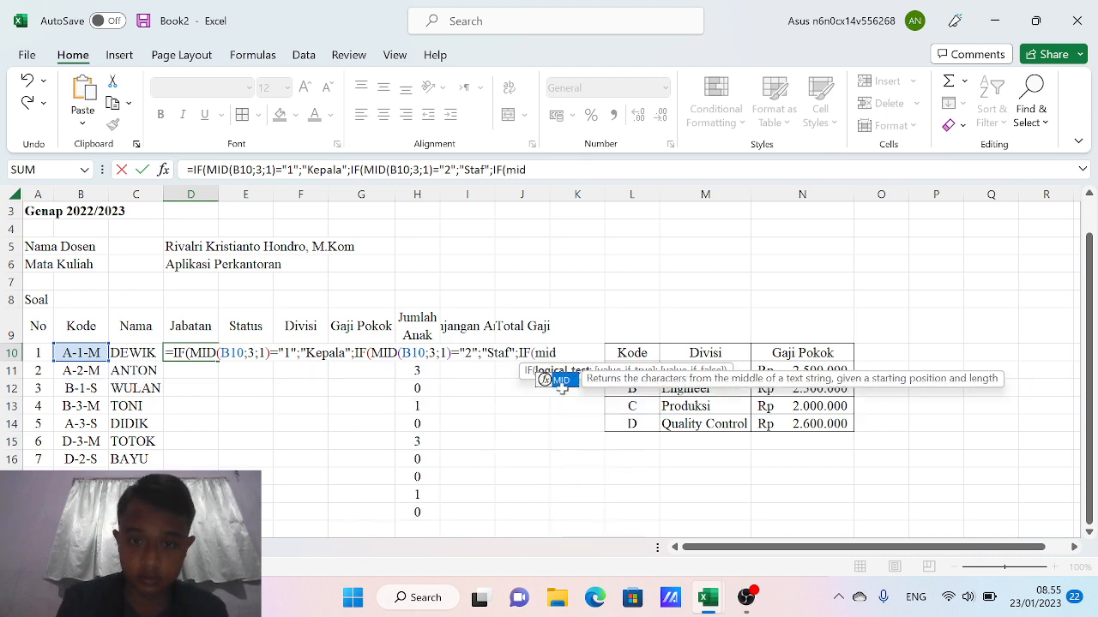
{"action": "double_click", "coordinate": [562, 381]}
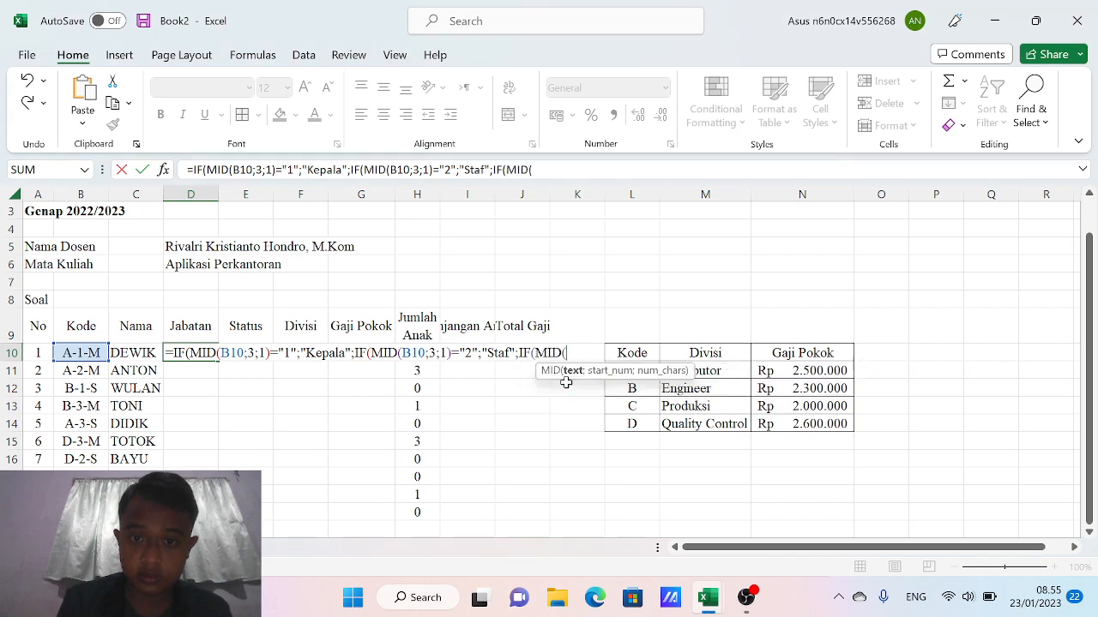
{"action": "left_click", "coordinate": [74, 352]}
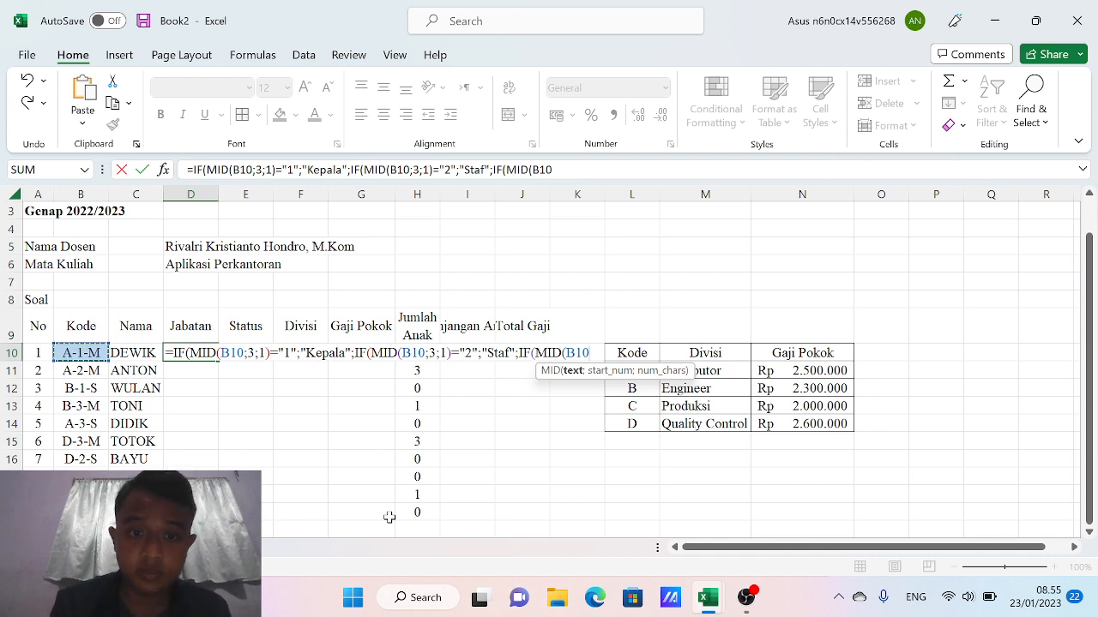
{"action": "type", "text": ";3"}
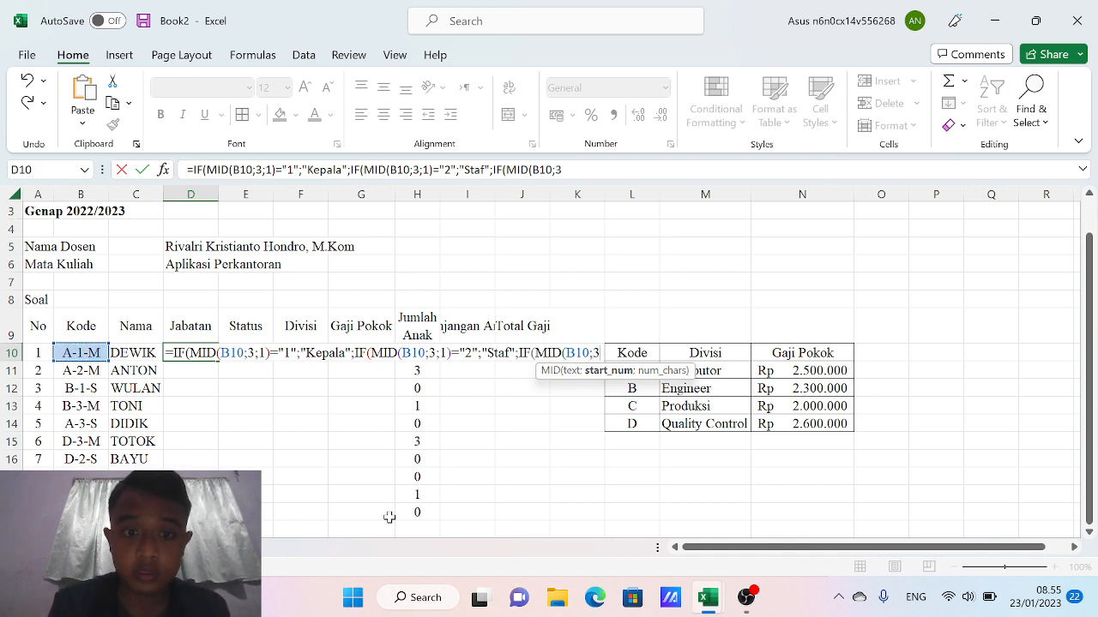
{"action": "type", "text": ";1"}
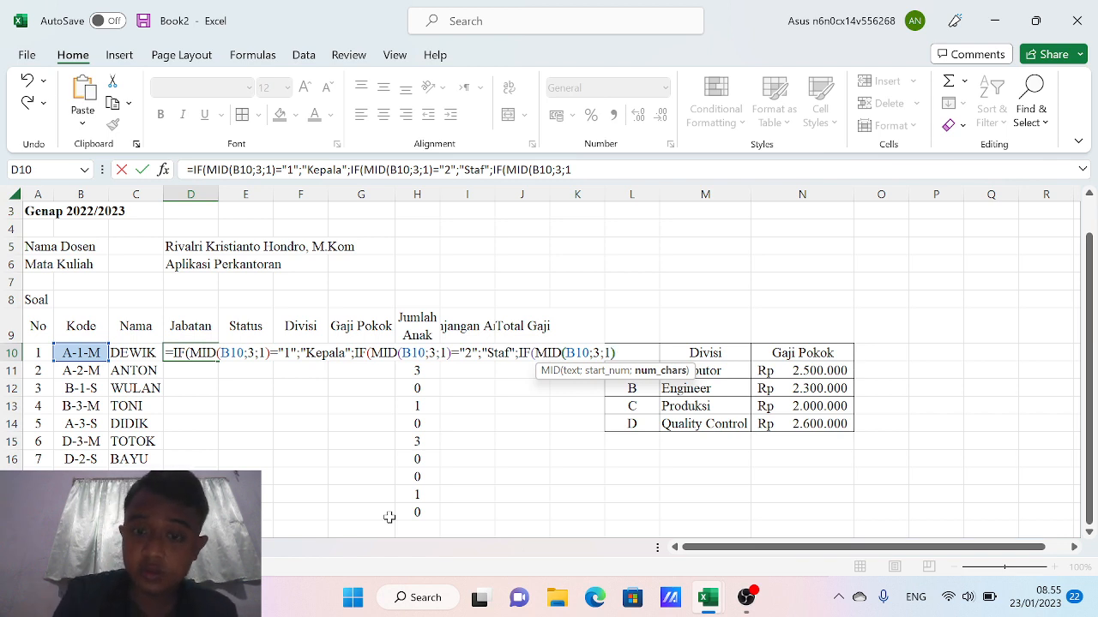
{"action": "type", "text": ")"}
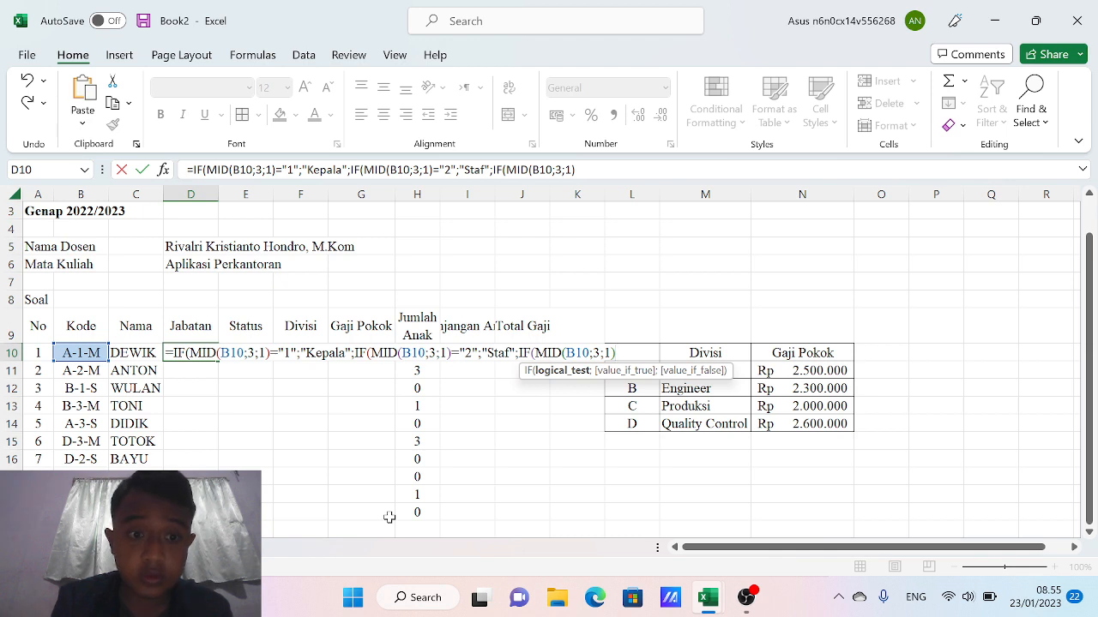
{"action": "type", "text": "="}
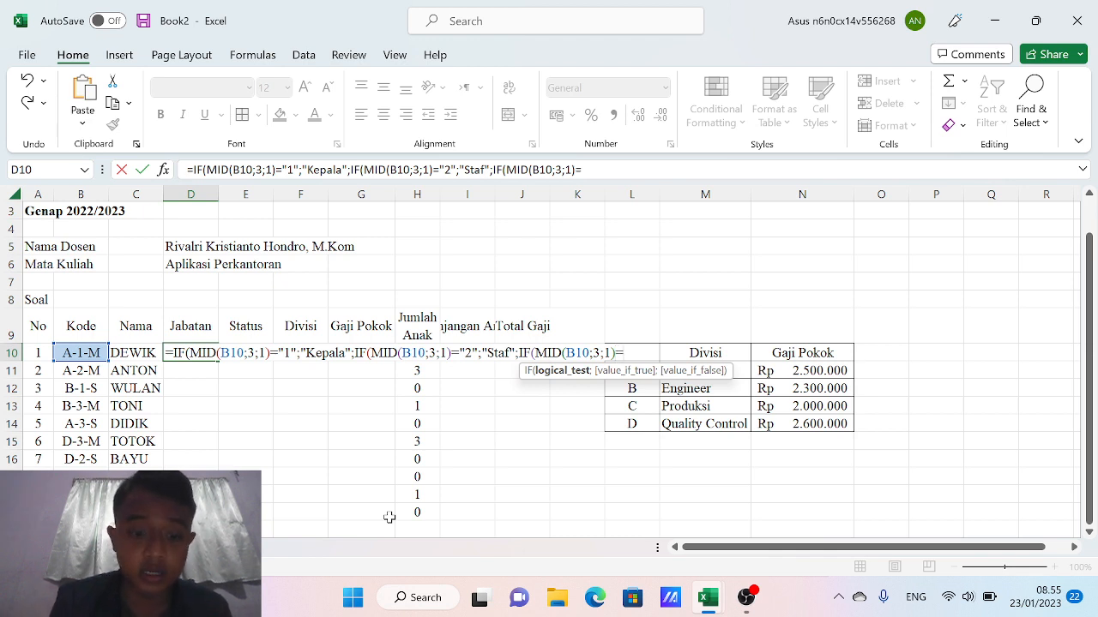
{"action": "type", "text": "3"}
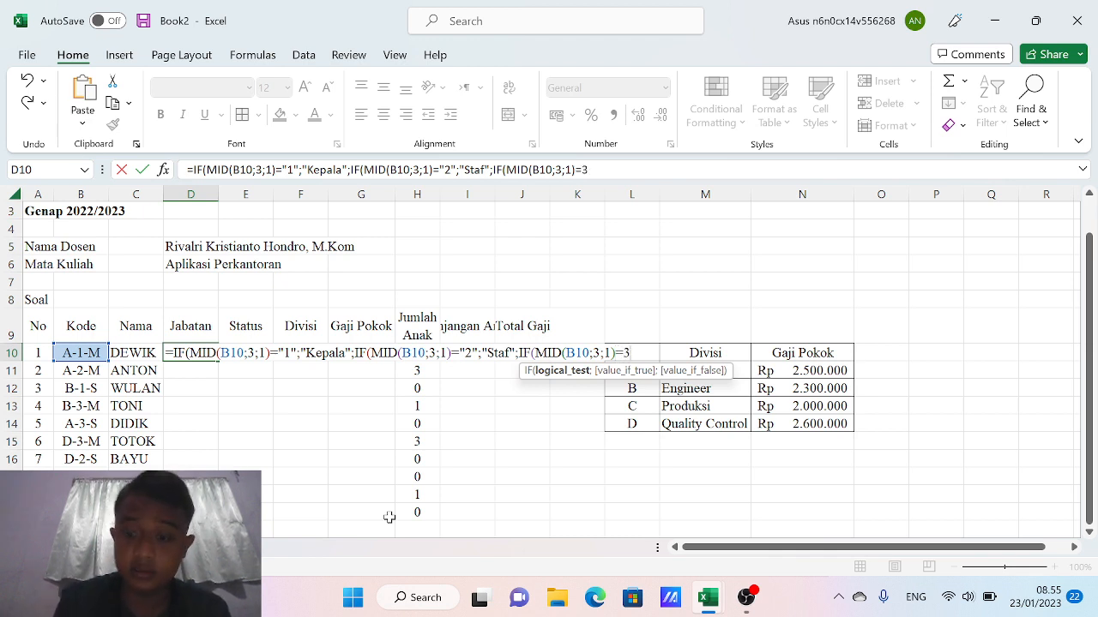
{"action": "type", "text": "\""}
{"action": "key", "text": "Return"}
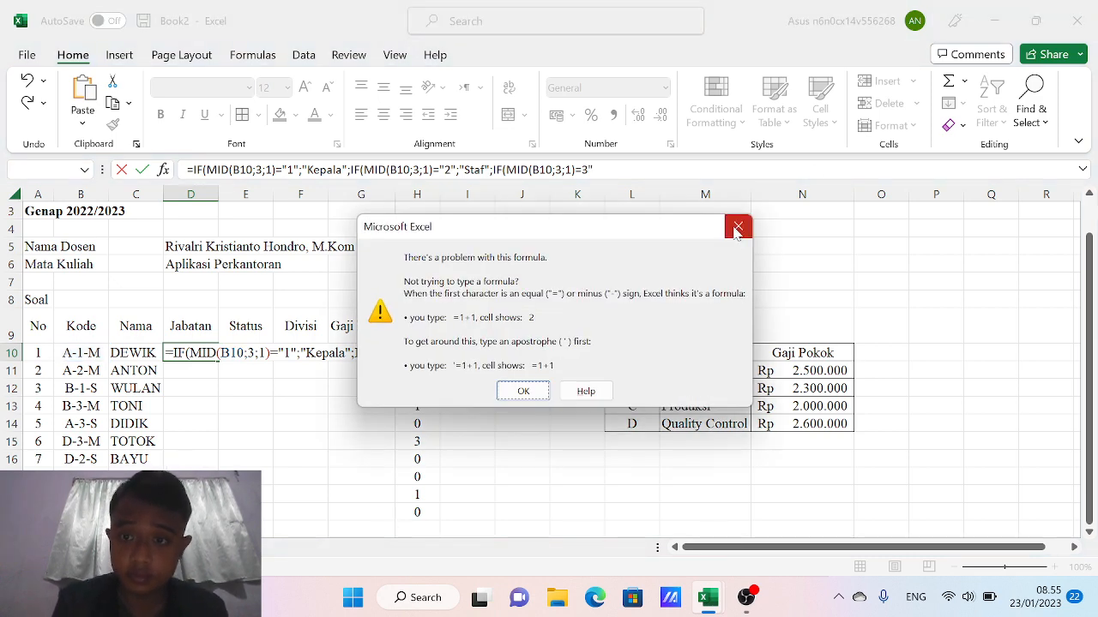
Dismiss the error, finish the third condition with "3" returning "Operator", and submit
{"action": "left_click", "coordinate": [738, 226]}
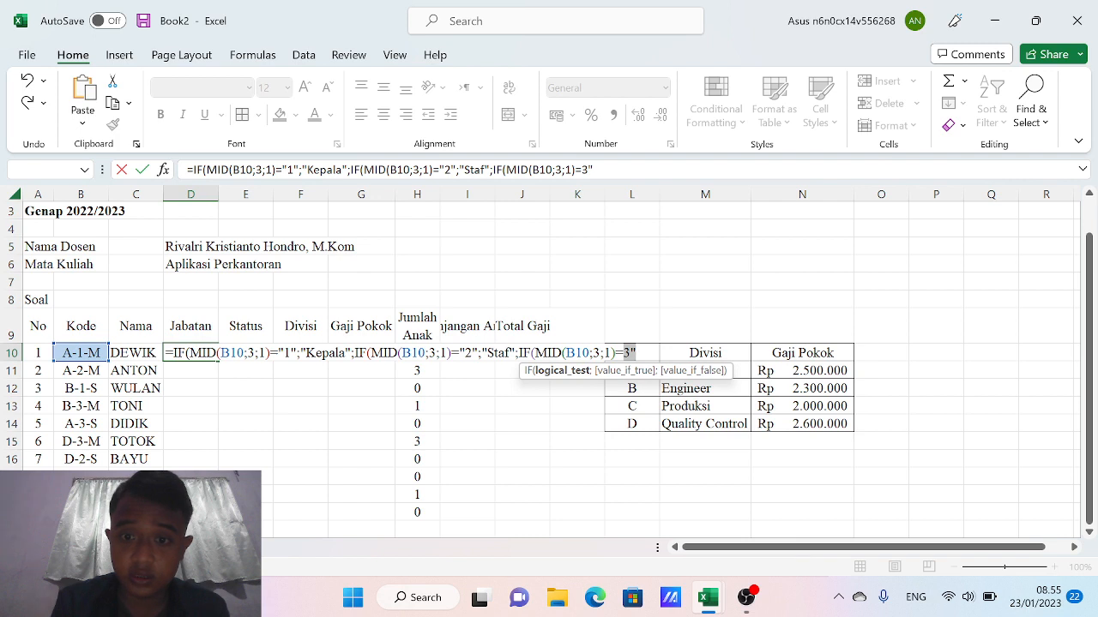
{"action": "key", "text": "Left"}
{"action": "type", "text": "\""}
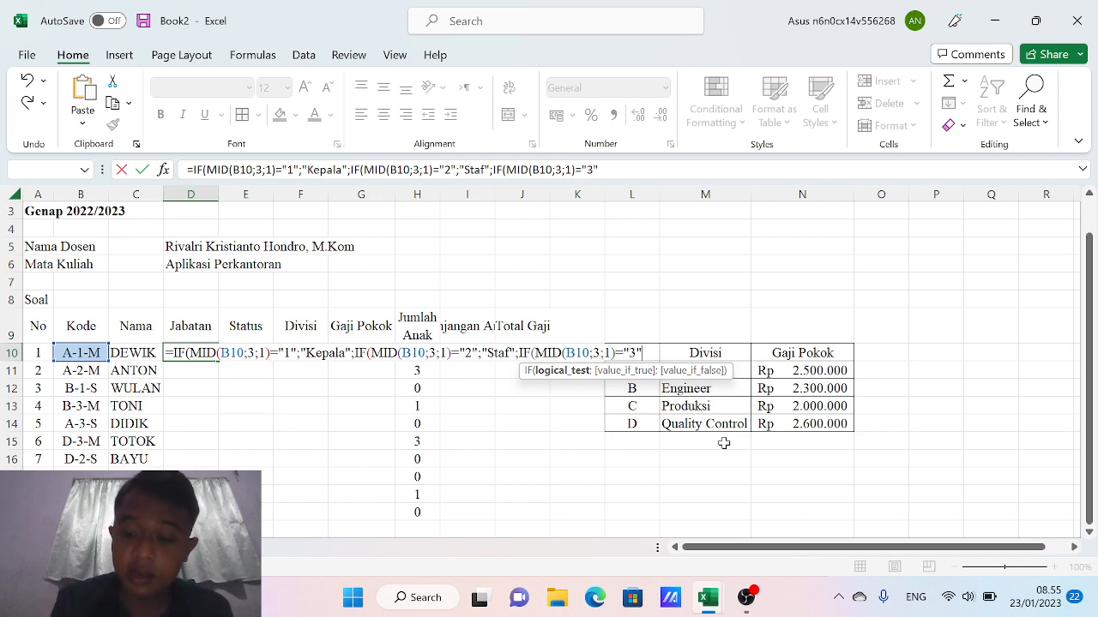
{"action": "type", "text": ";"}
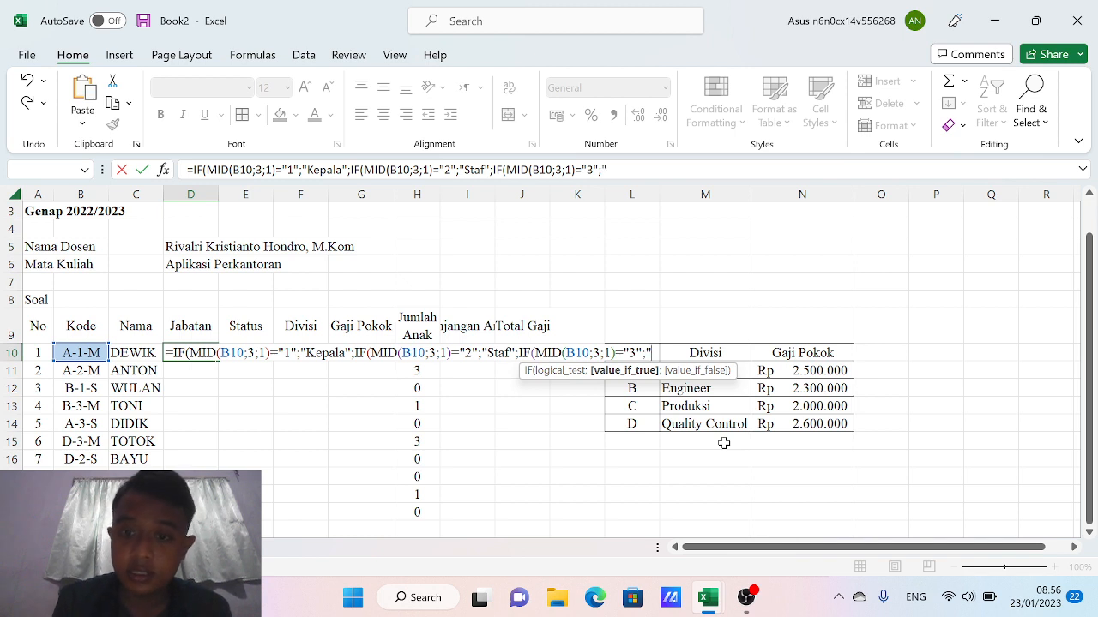
{"action": "type", "text": "\""}
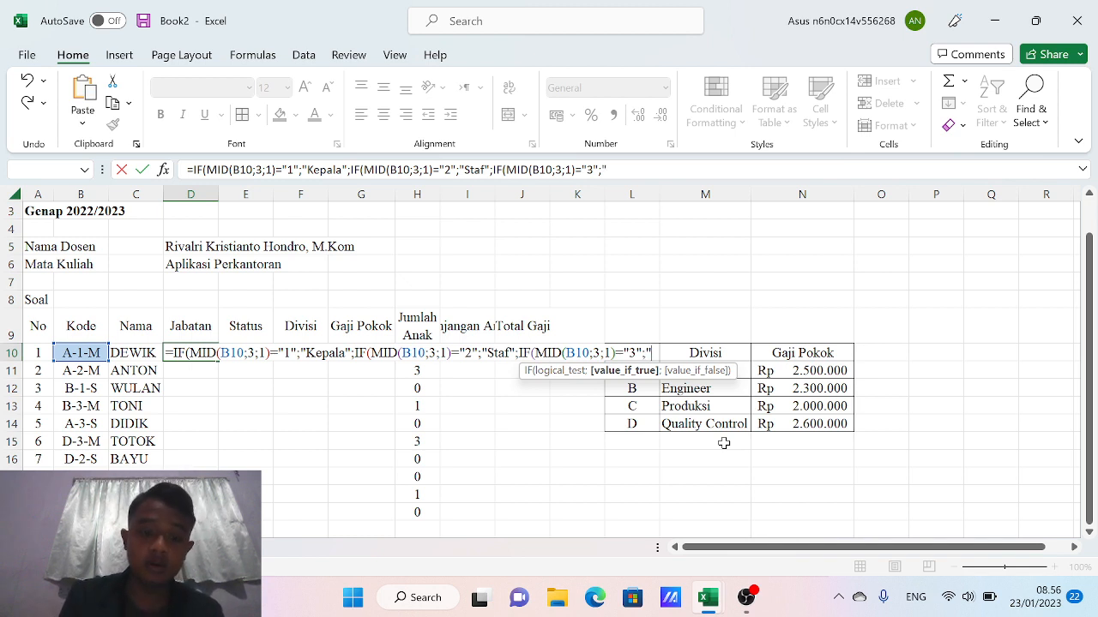
{"action": "type", "text": "Opera"}
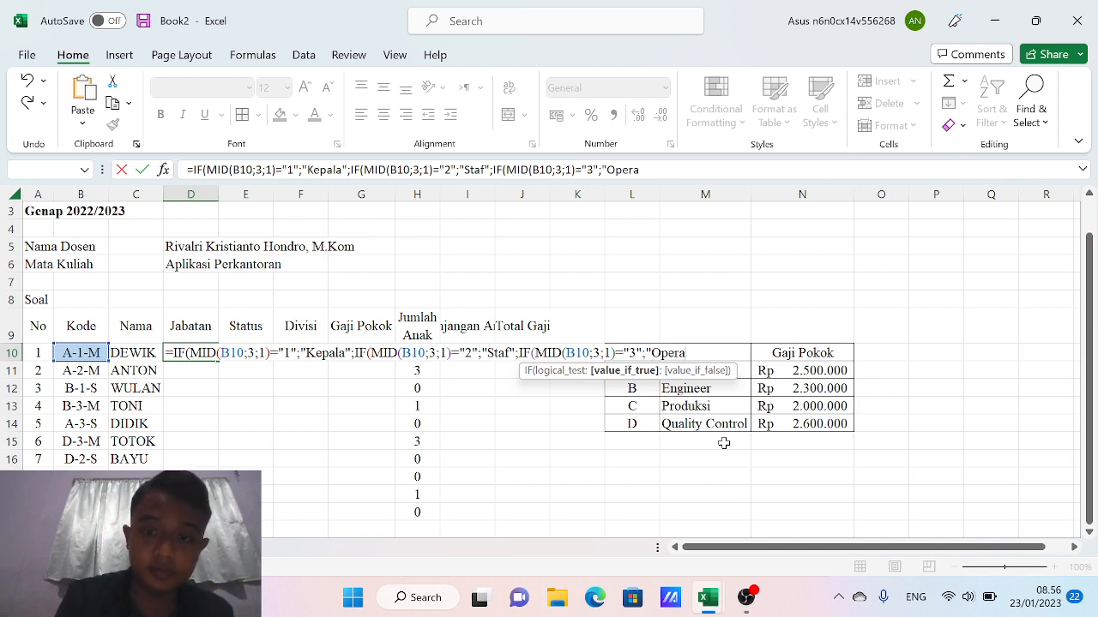
{"action": "type", "text": "tor"}
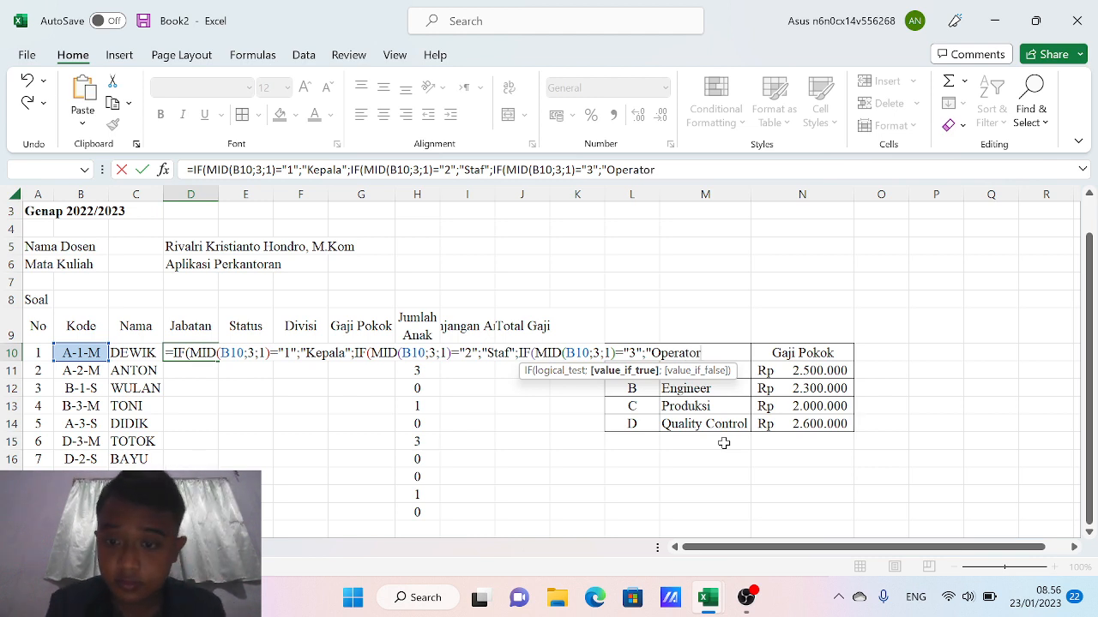
{"action": "type", "text": "\""}
{"action": "key", "text": "Return"}
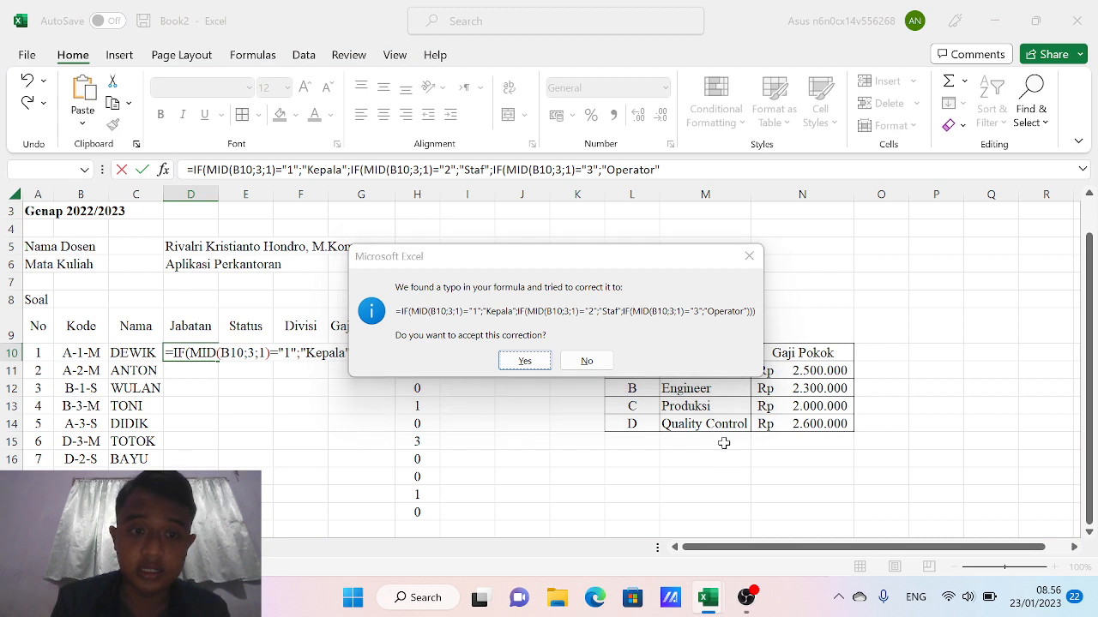
Accept the closing-parenthesis correction so D10 shows Kepala for A-1-M, then widen the Jabatan column
{"action": "key", "text": "Return"}
{"action": "key", "text": "Up"}
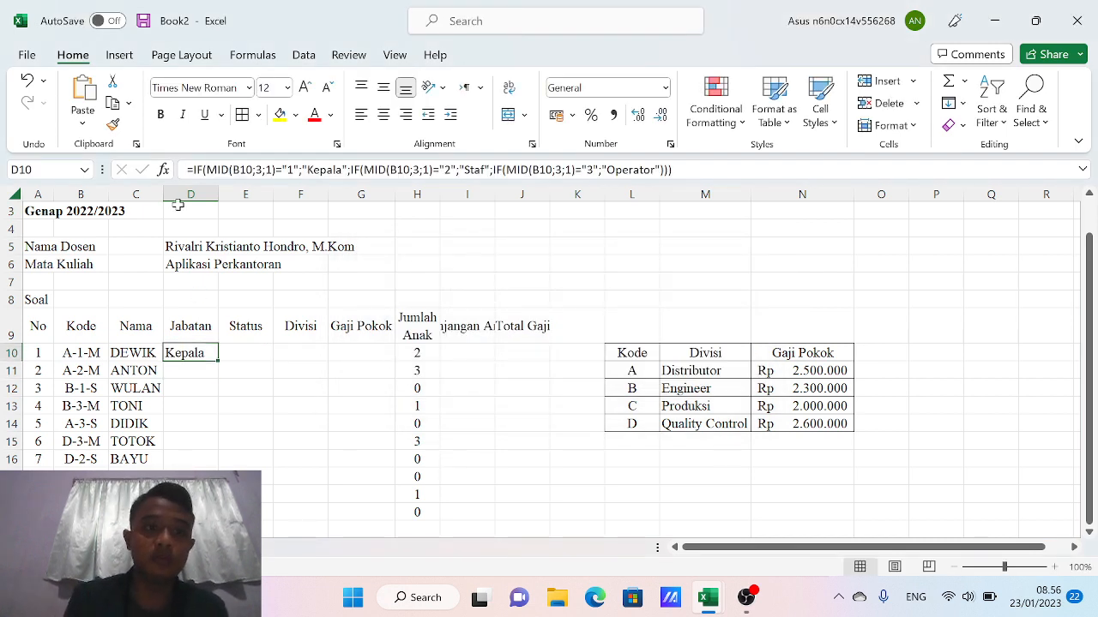
{"action": "left_click_drag", "start_coordinate": [163, 194], "coordinate": [193, 197]}
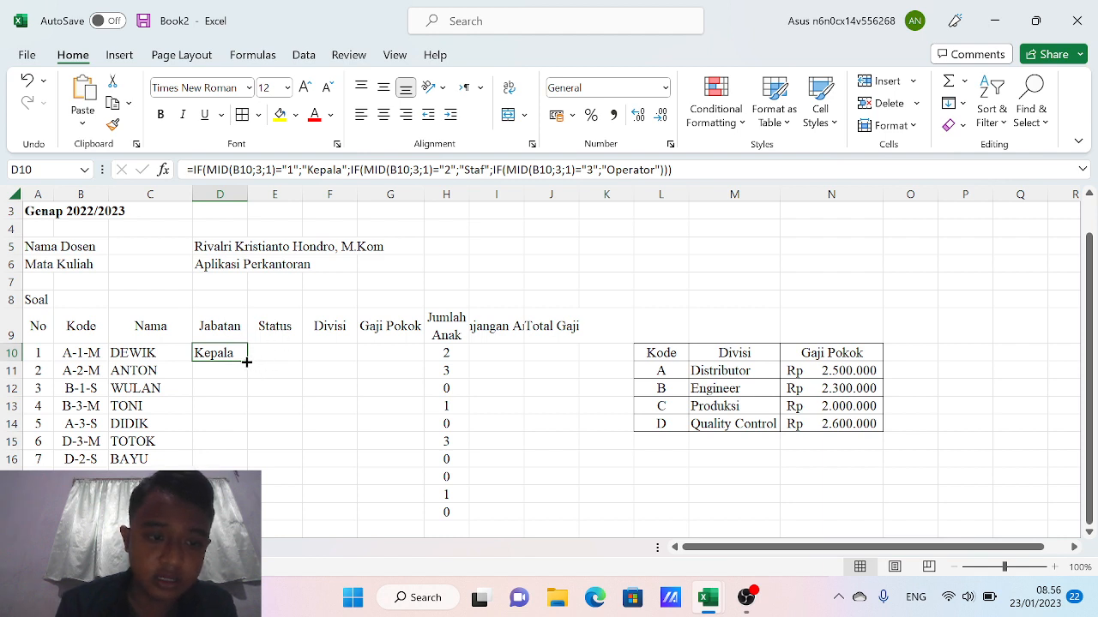
Fill D10's formula down through employee 7, giving Kepala, Staf, Kepala, Operator, Operator, Operator, Staf, and widen column D
{"action": "left_click_drag", "start_coordinate": [246, 362], "coordinate": [248, 515]}
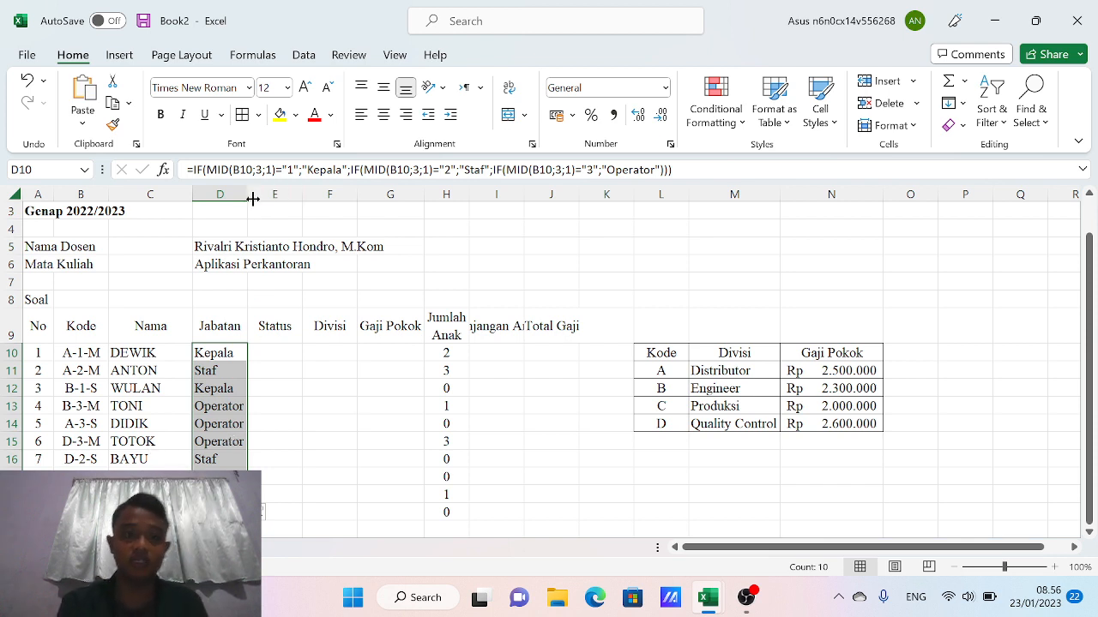
{"action": "mouse_move", "coordinate": [248, 196]}
{"action": "left_mouse_down"}
{"action": "mouse_move", "coordinate": [288, 205]}
{"action": "mouse_move", "coordinate": [257, 196]}
{"action": "left_mouse_up"}
{"action": "left_click", "coordinate": [289, 347]}
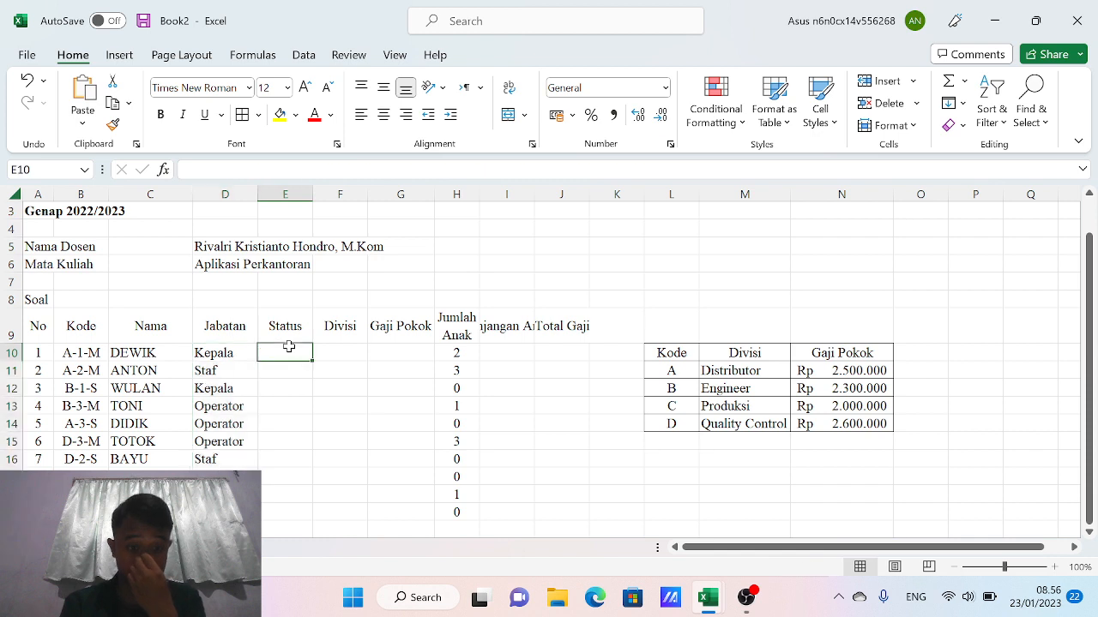
{"action": "left_click", "coordinate": [225, 351]}
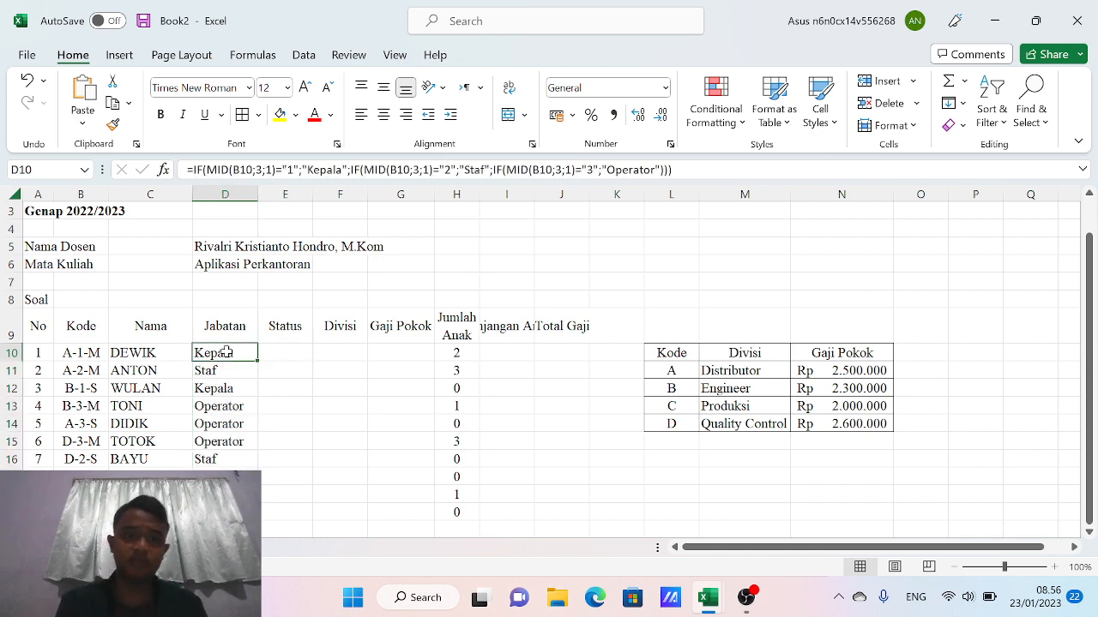
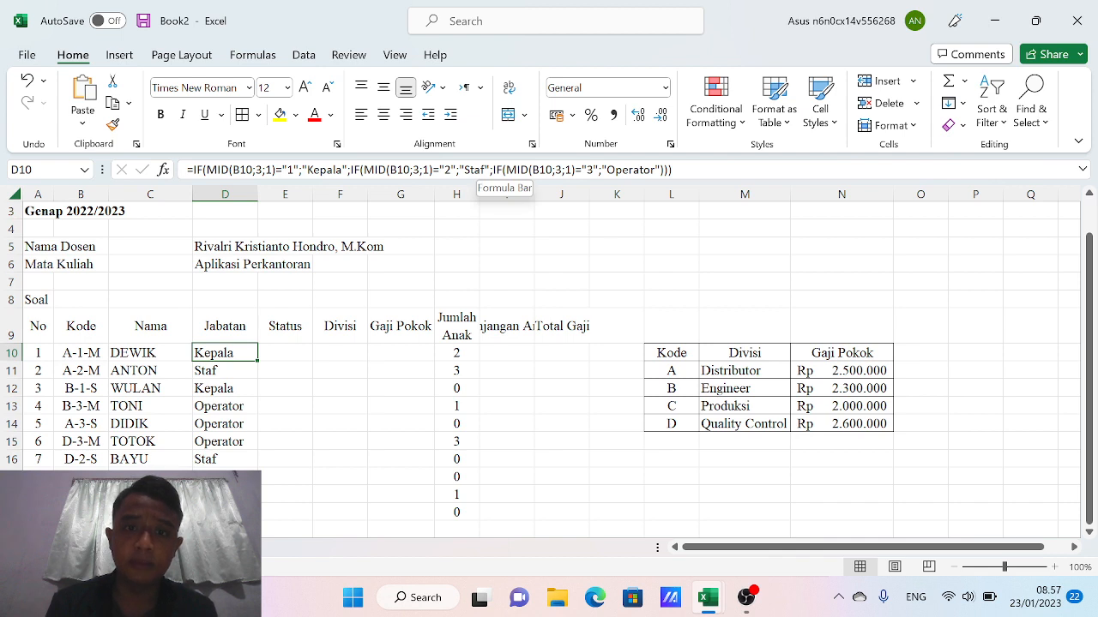
Copy D10's IF formula into E10, restoring D10's original Kepala formula after a failed edit
{"action": "left_click_drag", "start_coordinate": [487, 170], "coordinate": [182, 188]}
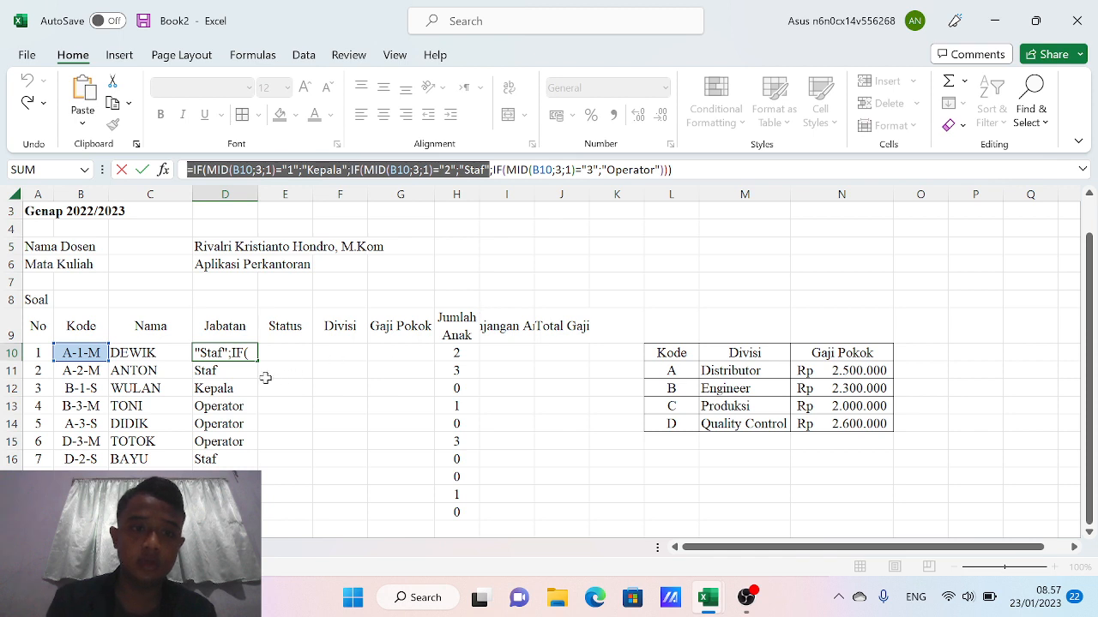
{"action": "type", "text": "="}
{"action": "left_click", "coordinate": [283, 352]}
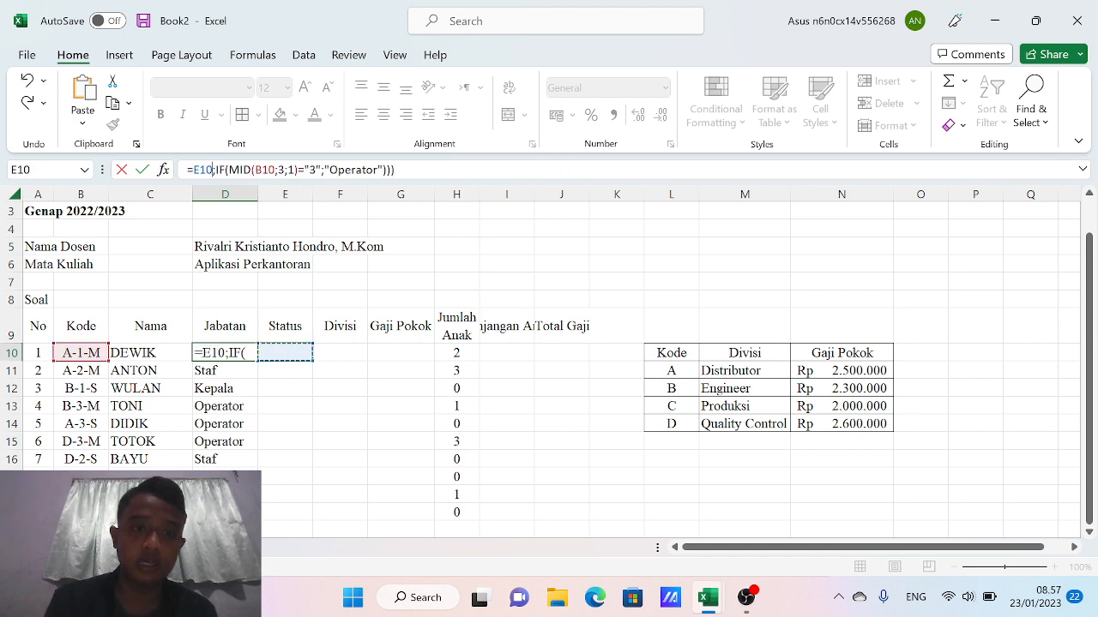
{"action": "left_click", "coordinate": [212, 170]}
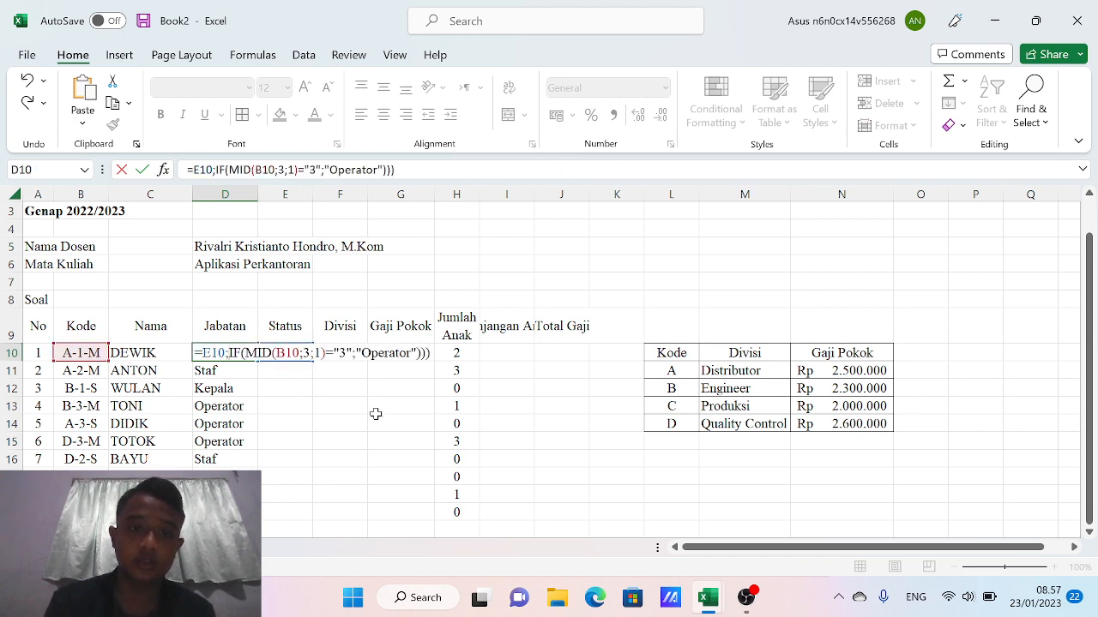
{"action": "key", "text": "Return"}
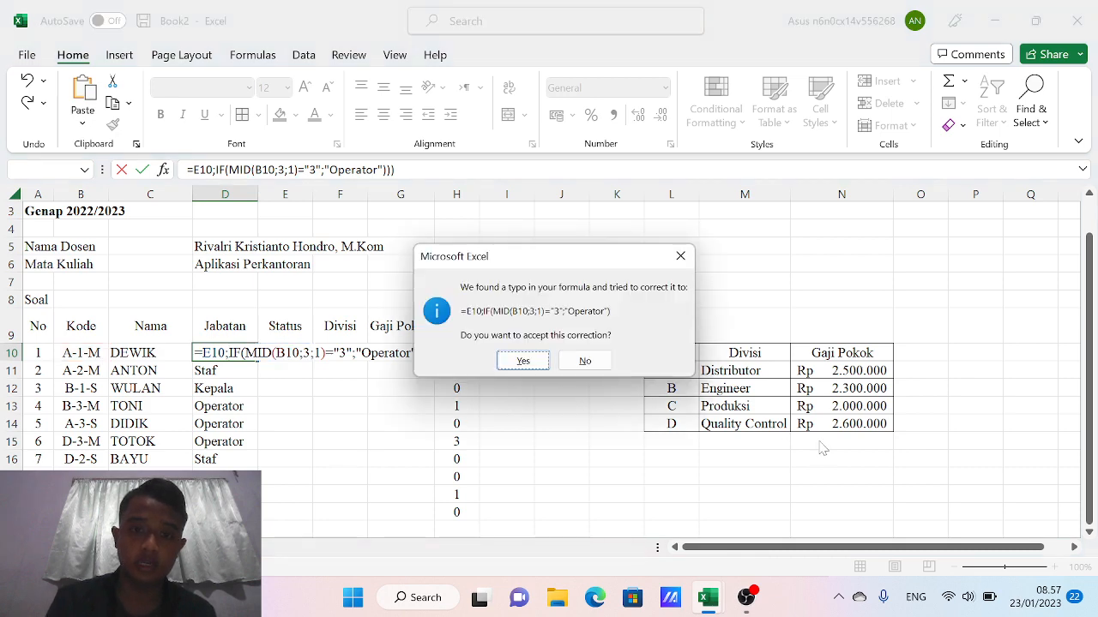
{"action": "left_click", "coordinate": [587, 361]}
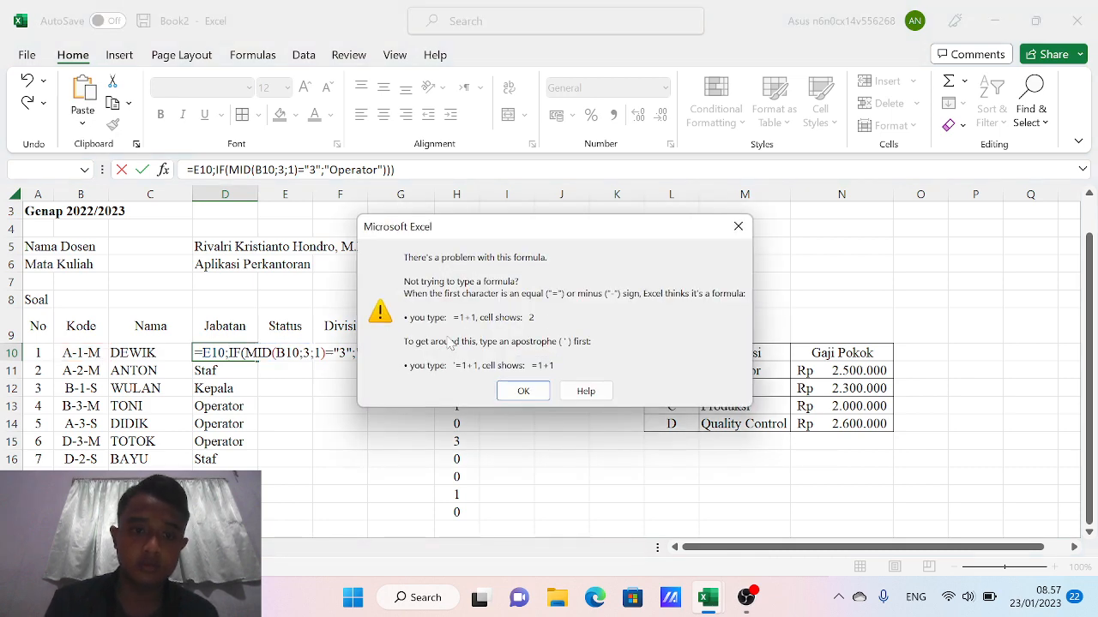
{"action": "left_click", "coordinate": [528, 390]}
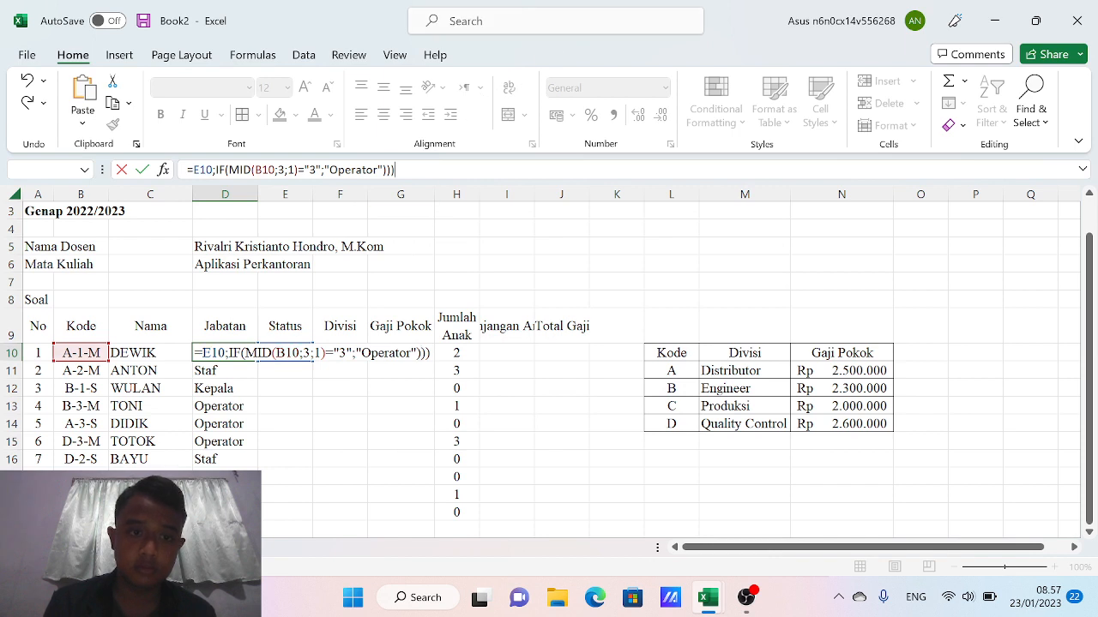
{"action": "left_click_drag", "start_coordinate": [394, 170], "coordinate": [187, 170]}
{"action": "key", "text": "BackSpace"}
{"action": "key", "text": "Return"}
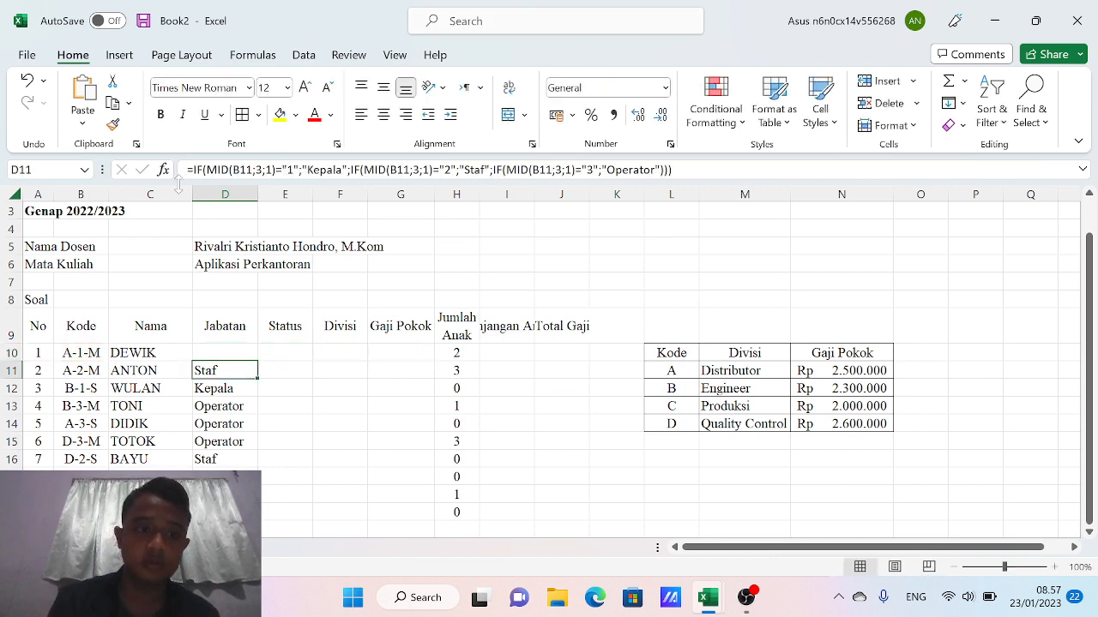
{"action": "key", "text": "ctrl+z"}
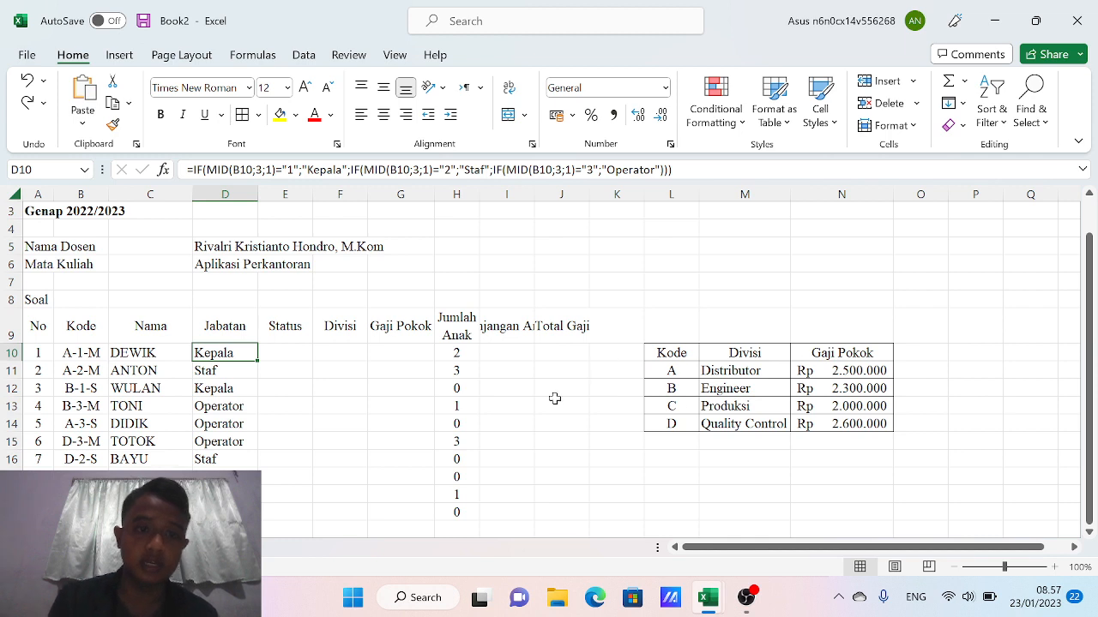
{"action": "left_click", "coordinate": [284, 352]}
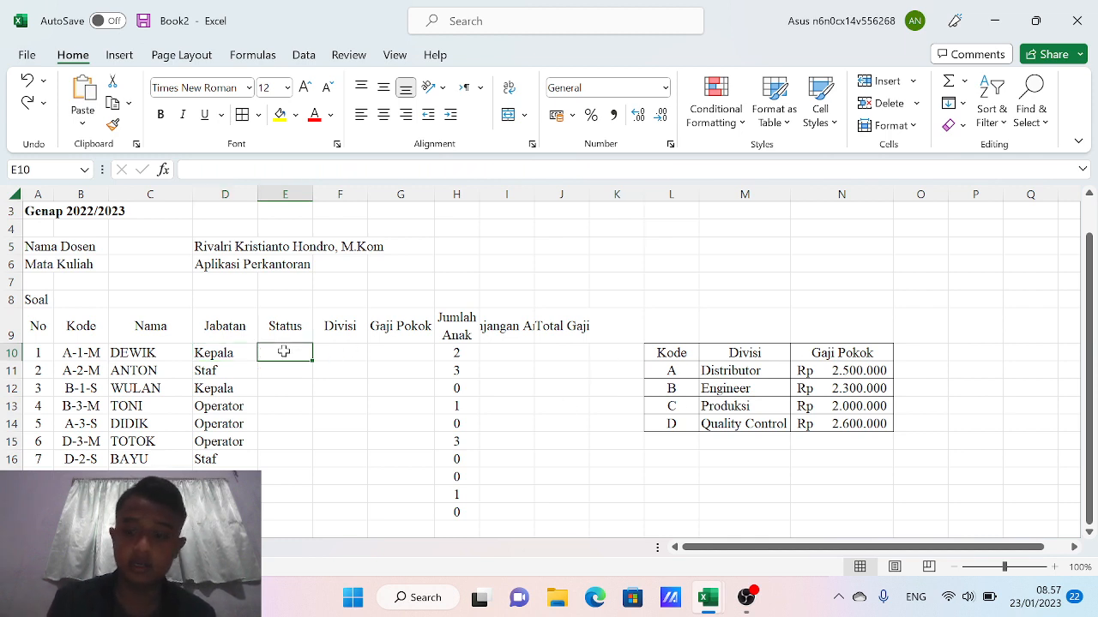
{"action": "key", "text": "ctrl+v"}
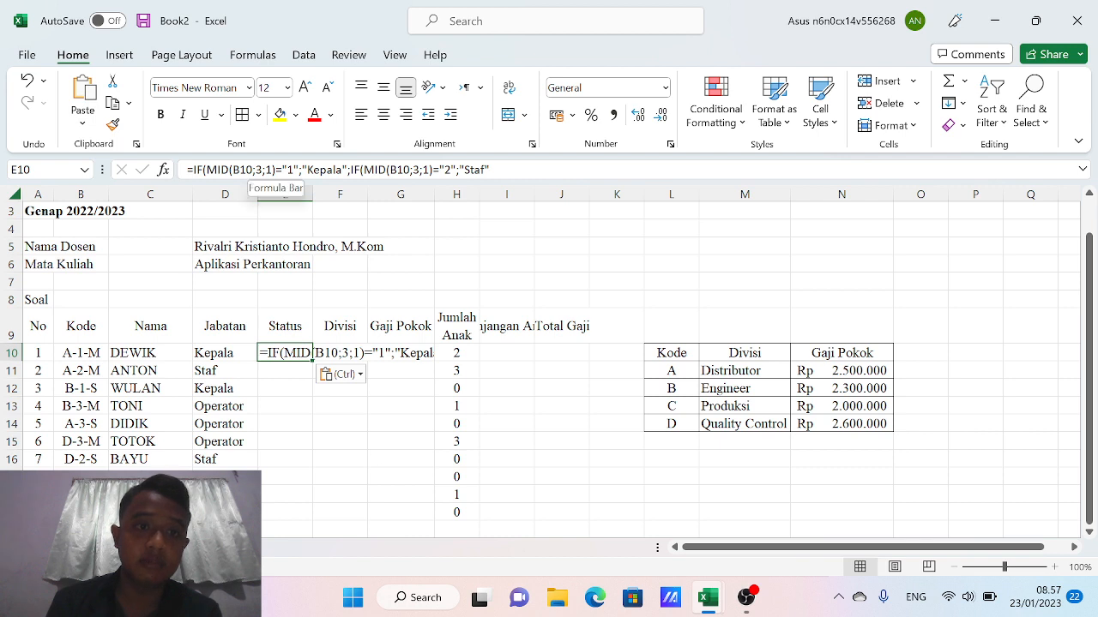
Change E10's first condition to RIGHT(B10;5)="M" returning "Menikah"
{"action": "left_click", "coordinate": [236, 169]}
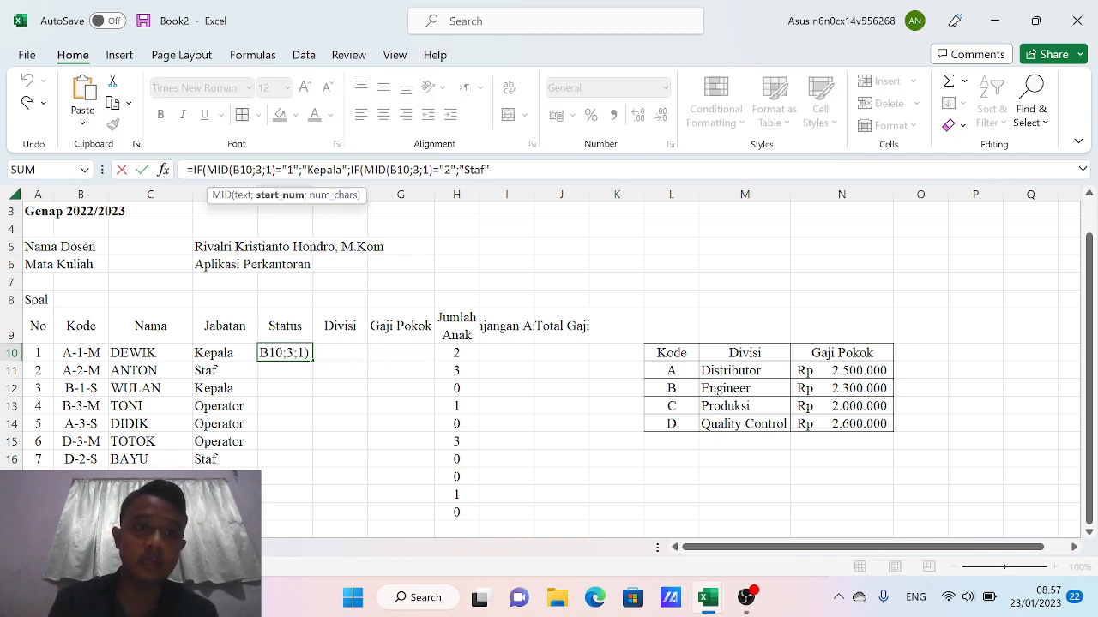
{"action": "left_click", "coordinate": [230, 170]}
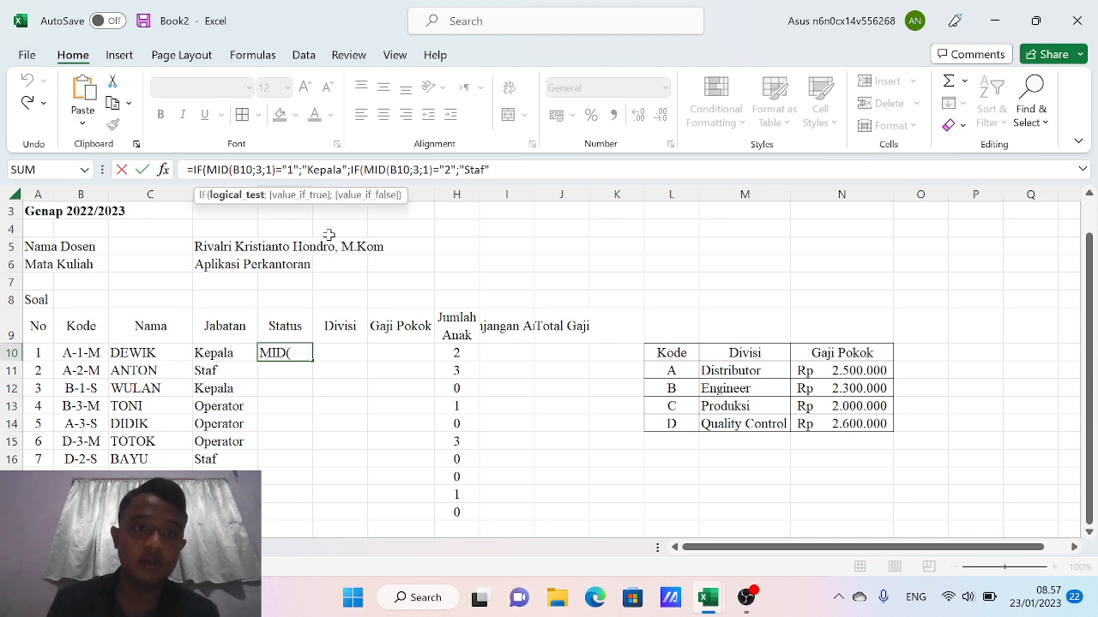
{"action": "key", "text": "BackSpace"}
{"action": "key", "text": "BackSpace"}
{"action": "key", "text": "BackSpace"}
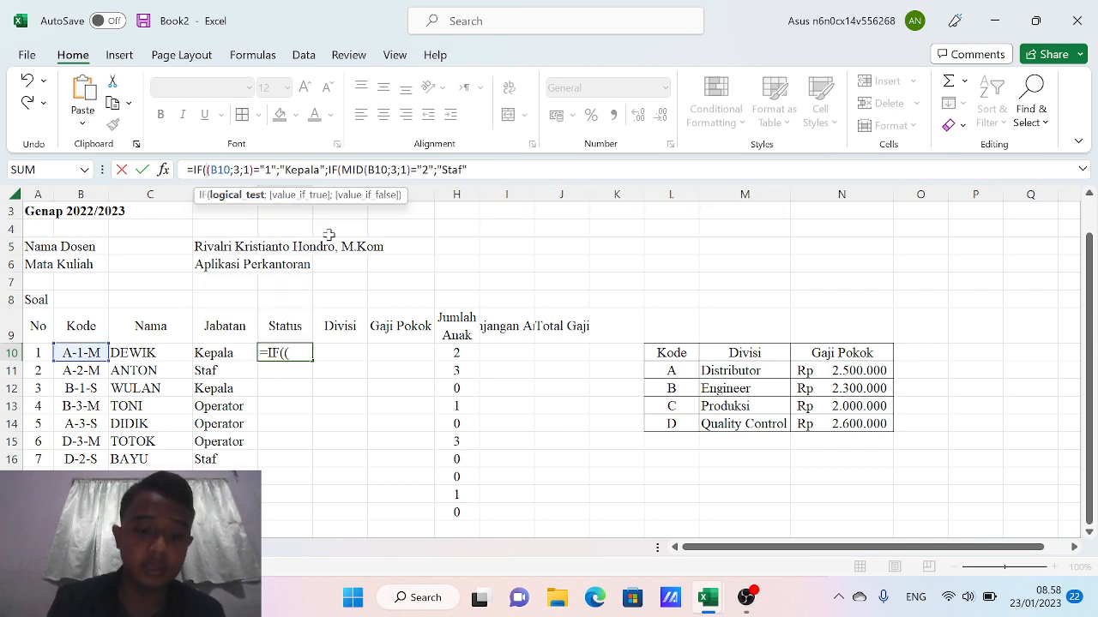
{"action": "type", "text": "ri"}
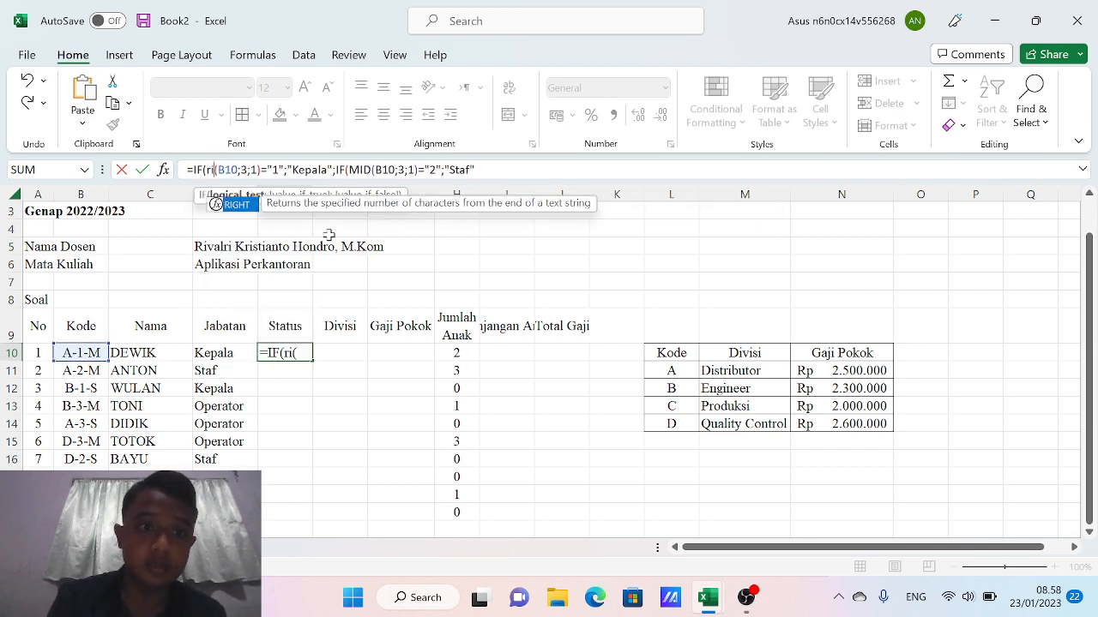
{"action": "double_click", "coordinate": [244, 209]}
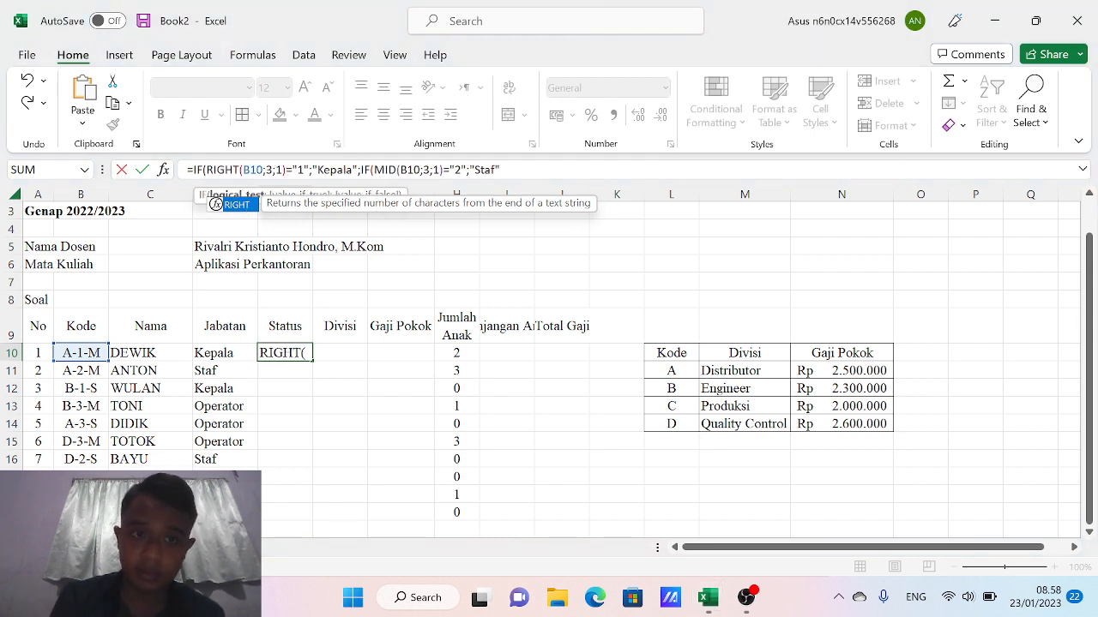
{"action": "left_click", "coordinate": [271, 170]}
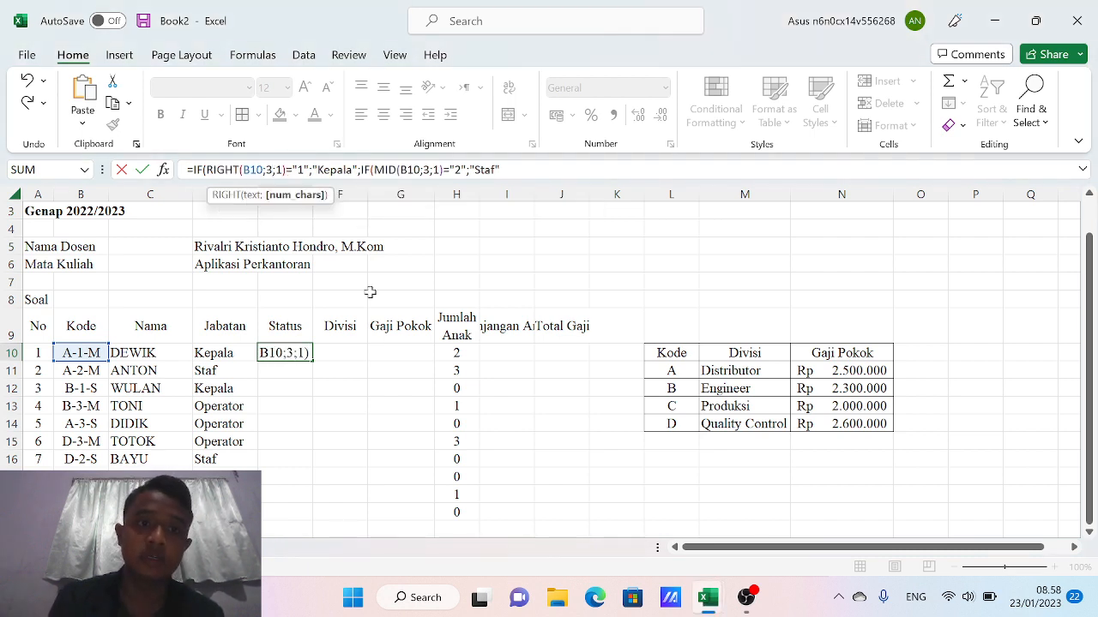
{"action": "key", "text": "BackSpace"}
{"action": "type", "text": "5"}
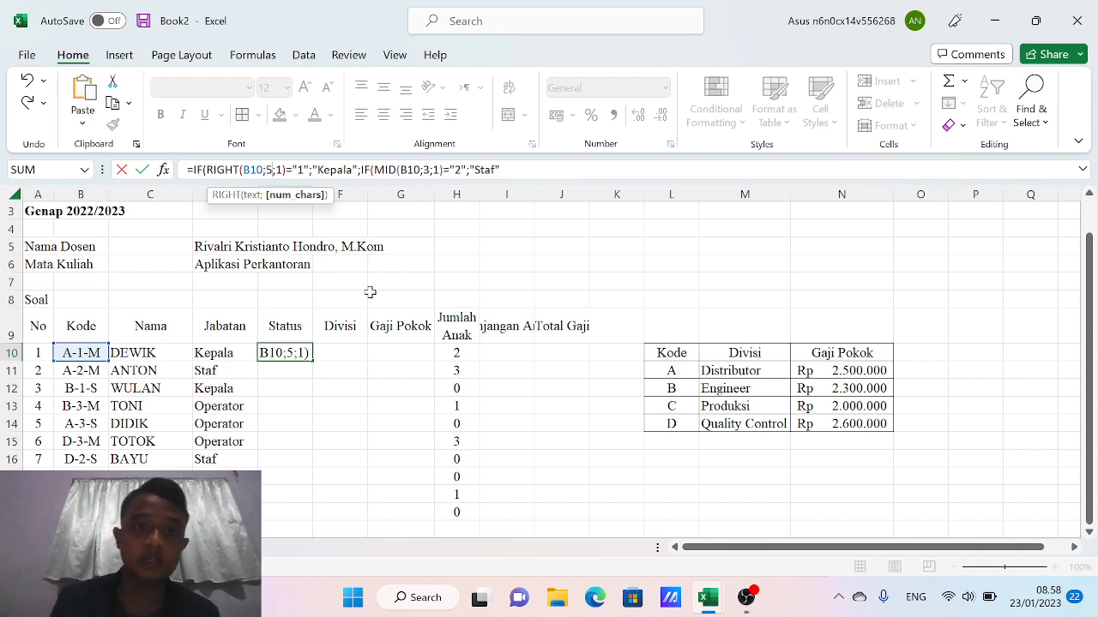
{"action": "key", "text": "Right"}
{"action": "key", "text": "Right"}
{"action": "key", "text": "Right"}
{"action": "key", "text": "Right"}
{"action": "key", "text": "Right"}
{"action": "key", "text": "Right"}
{"action": "key", "text": "Right"}
{"action": "key", "text": "Right"}
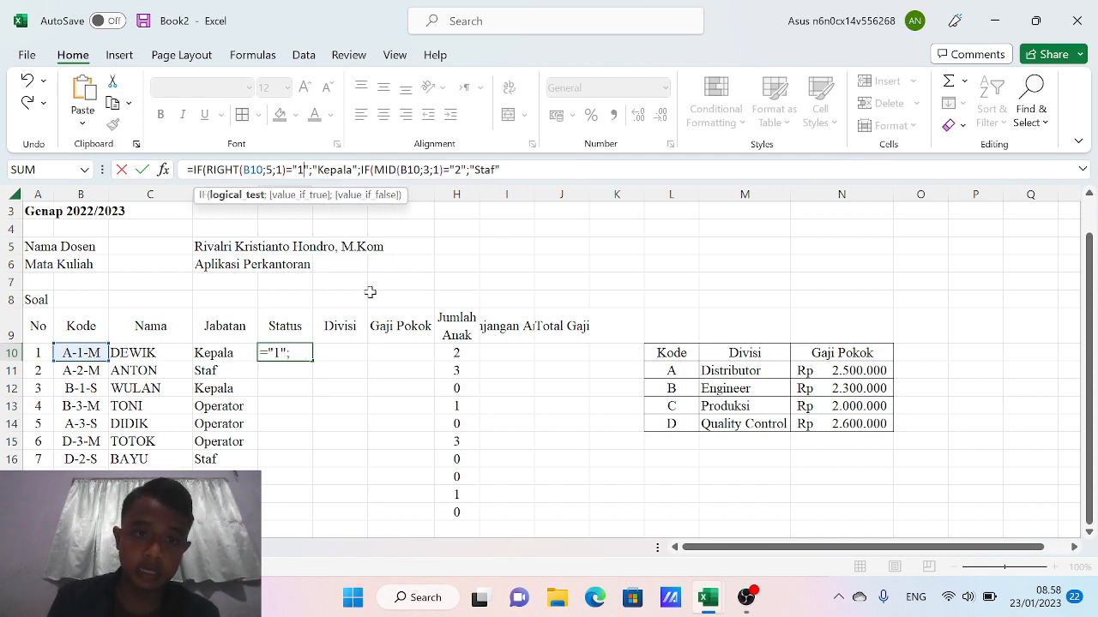
{"action": "key", "text": "BackSpace"}
{"action": "type", "text": "M"}
{"action": "key", "text": "Right"}
{"action": "key", "text": "Right"}
{"action": "key", "text": "Right"}
{"action": "key", "text": "Right"}
{"action": "key", "text": "Right"}
{"action": "key", "text": "Right"}
{"action": "key", "text": "Right"}
{"action": "key", "text": "Right"}
{"action": "key", "text": "Right"}
{"action": "key", "text": "Right"}
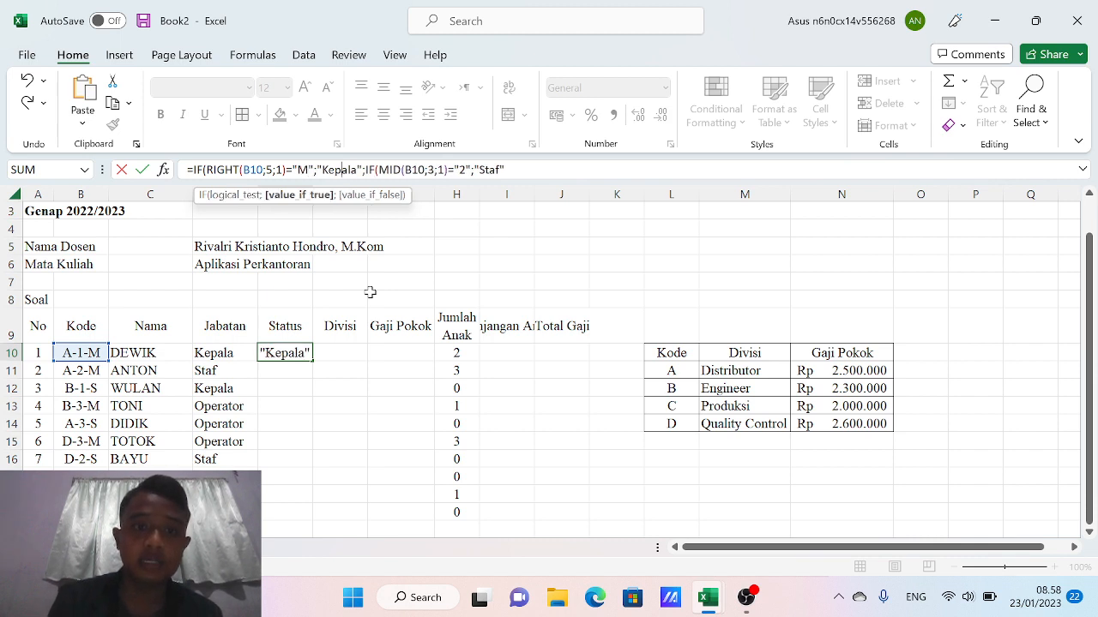
{"action": "key", "text": "BackSpace"}
{"action": "key", "text": "BackSpace"}
{"action": "key", "text": "BackSpace"}
{"action": "key", "text": "BackSpace"}
{"action": "key", "text": "BackSpace"}
{"action": "key", "text": "BackSpace"}
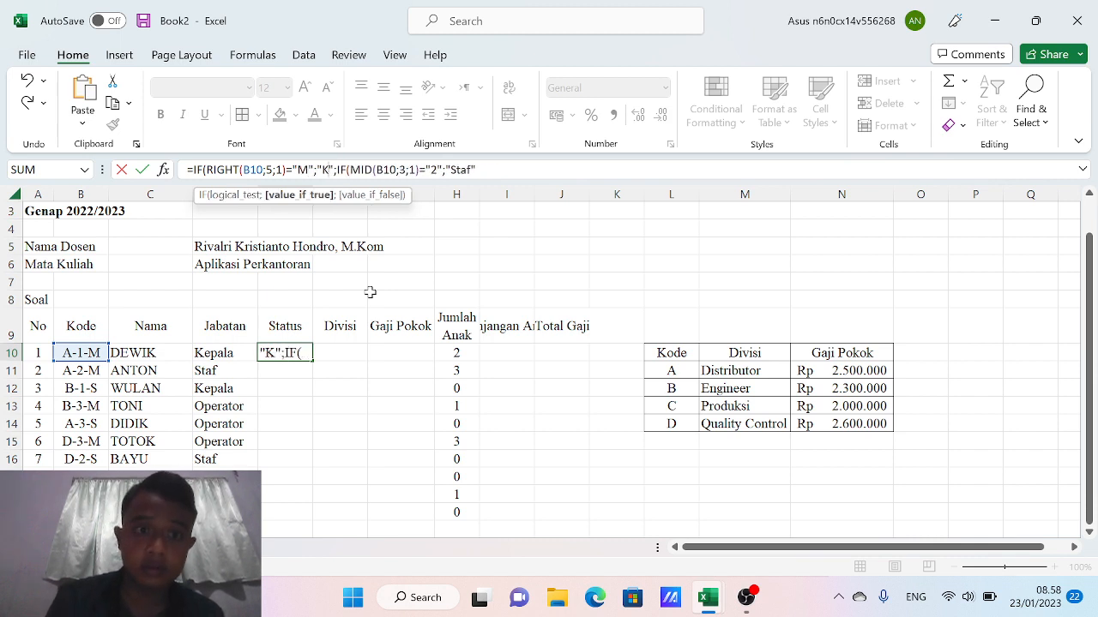
{"action": "type", "text": "Menikah"}
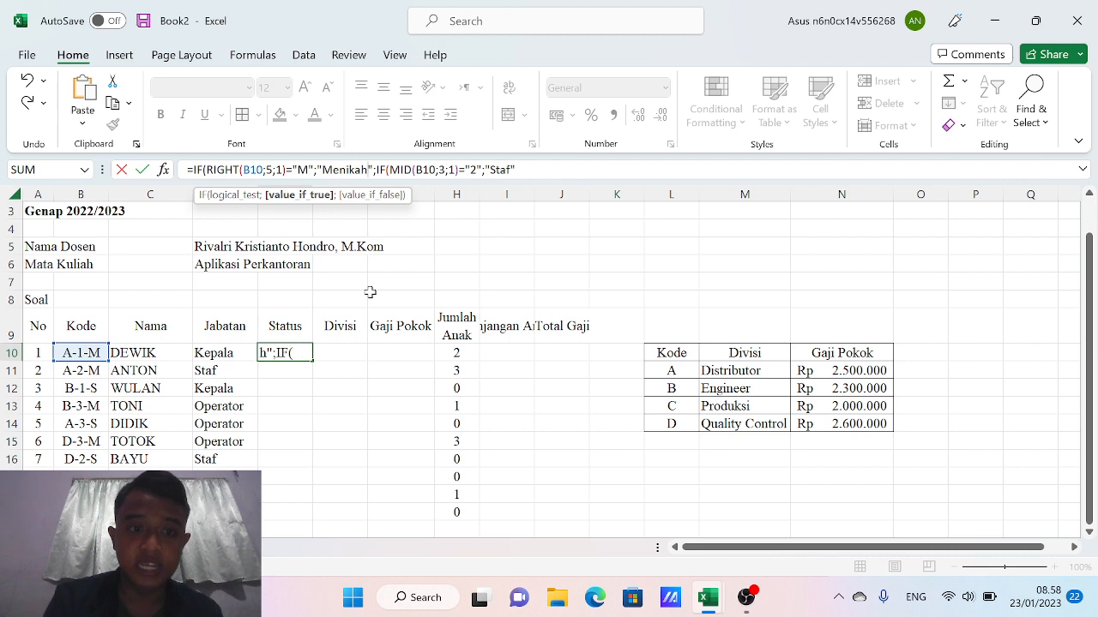
Change the nested condition to RIGHT(B10;5)="S" returning "Single"
{"action": "key", "text": "Right"}
{"action": "key", "text": "Right"}
{"action": "key", "text": "Right"}
{"action": "key", "text": "Right"}
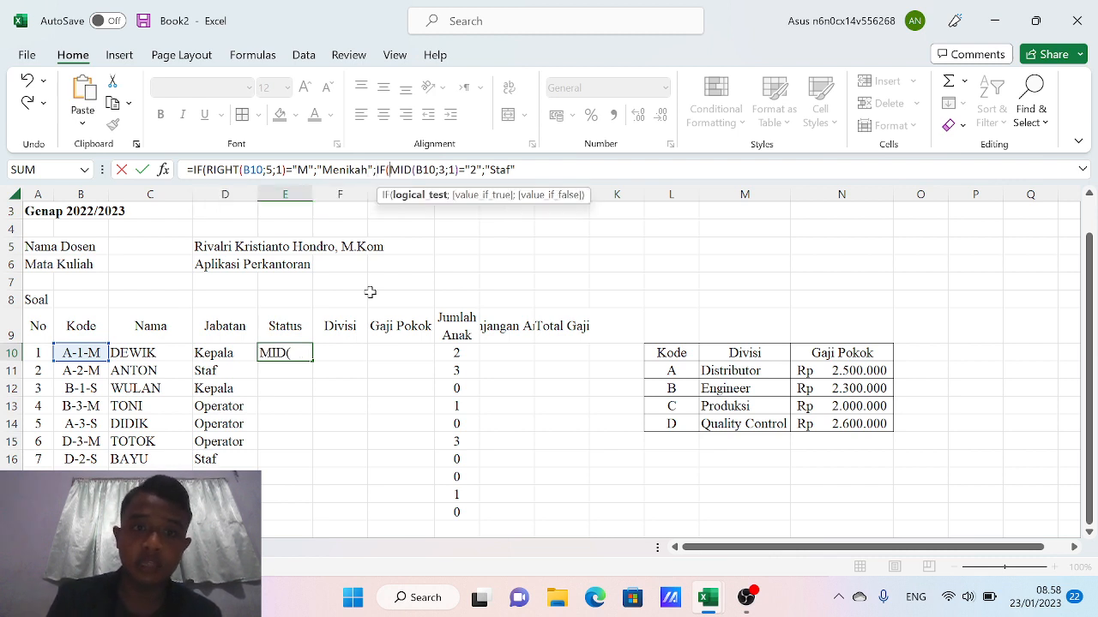
{"action": "key", "text": "BackSpace"}
{"action": "key", "text": "BackSpace"}
{"action": "key", "text": "BackSpace"}
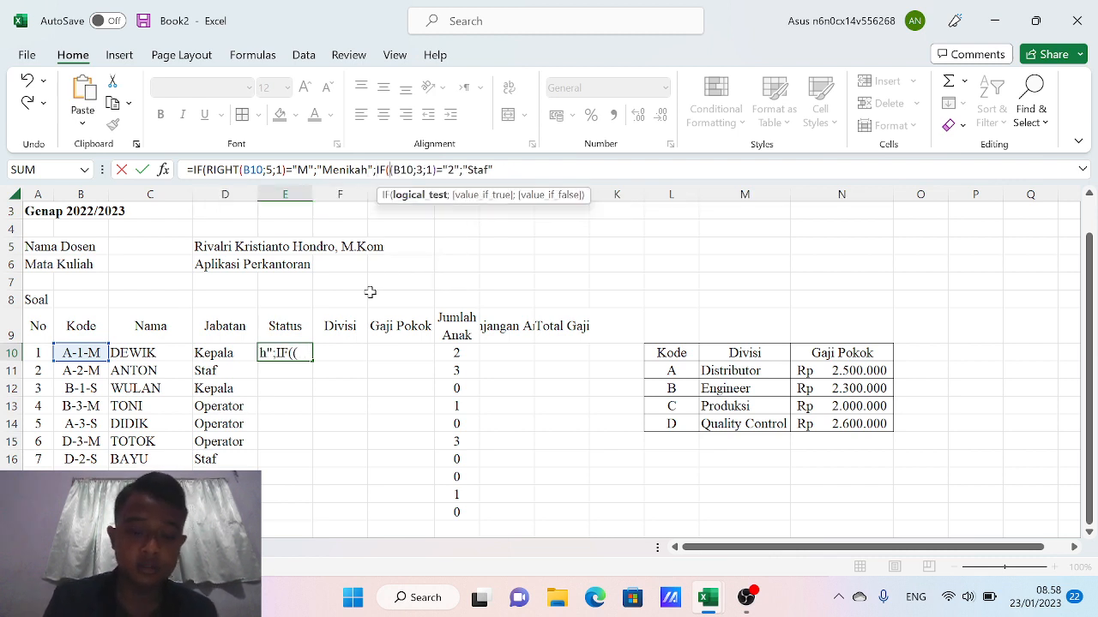
{"action": "type", "text": "Righ"}
{"action": "key", "text": "Right"}
{"action": "key", "text": "Right"}
{"action": "key", "text": "Right"}
{"action": "key", "text": "Right"}
{"action": "key", "text": "Right"}
{"action": "key", "text": "Right"}
{"action": "key", "text": "Right"}
{"action": "key", "text": "Right"}
{"action": "key", "text": "Right"}
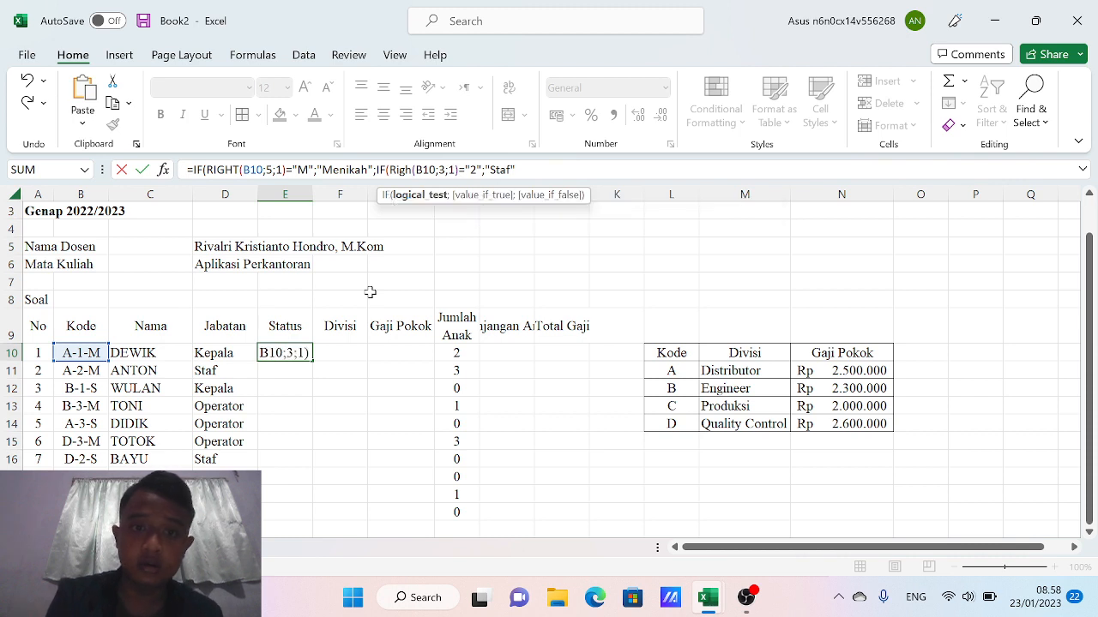
{"action": "key", "text": "Left"}
{"action": "key", "text": "Left"}
{"action": "key", "text": "Left"}
{"action": "key", "text": "Left"}
{"action": "key", "text": "Left"}
{"action": "key", "text": "Left"}
{"action": "key", "text": "Left"}
{"action": "key", "text": "Left"}
{"action": "key", "text": "Left"}
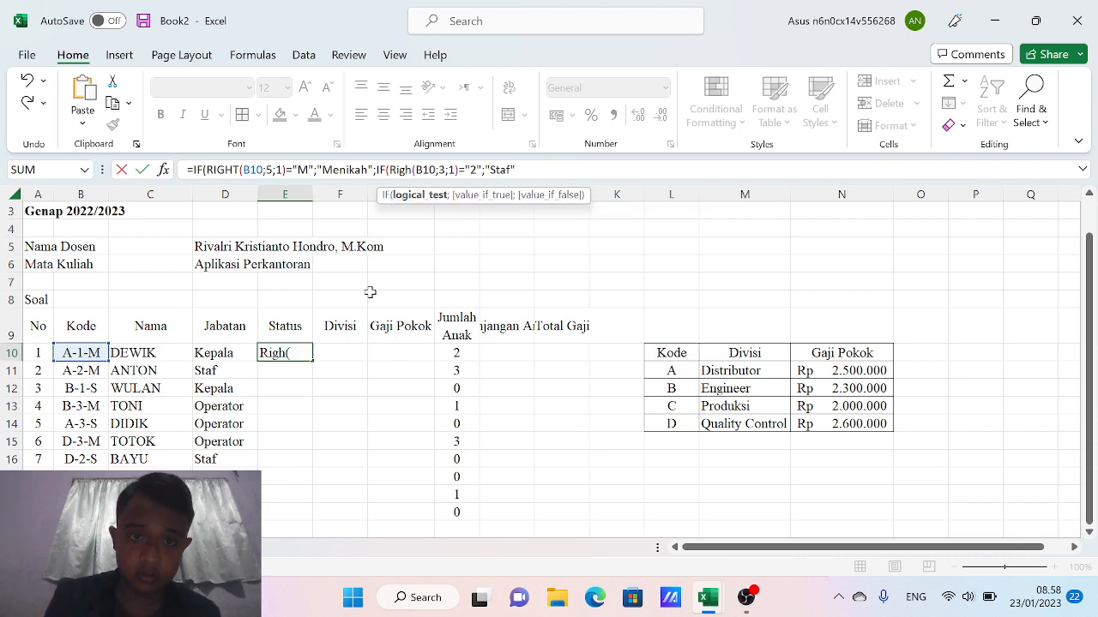
{"action": "key", "text": "BackSpace"}
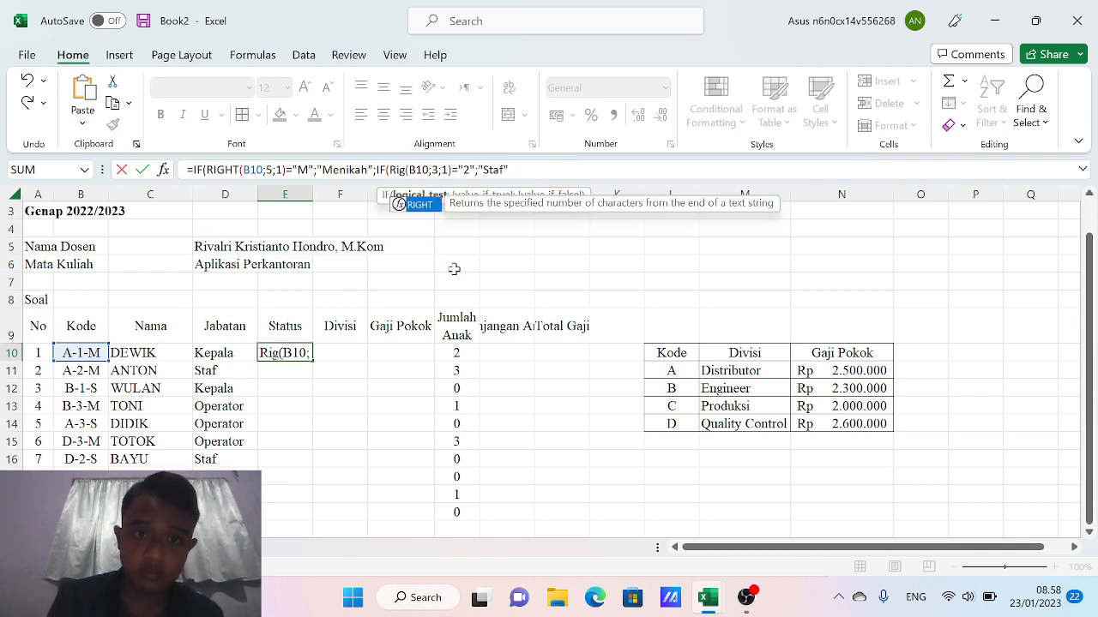
{"action": "double_click", "coordinate": [421, 207]}
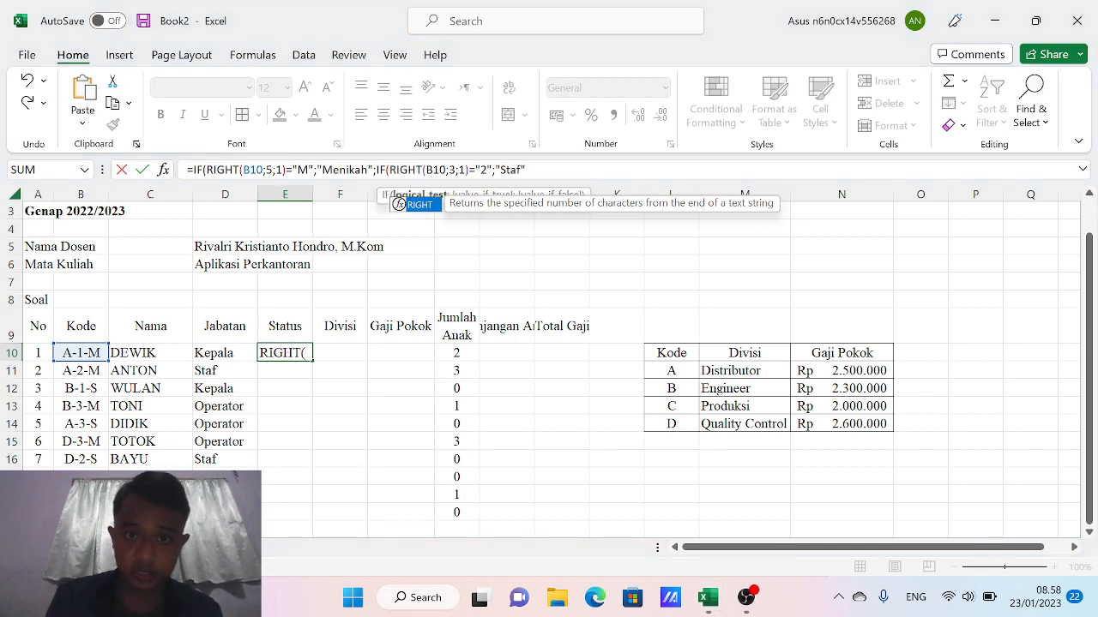
{"action": "key", "text": "Right"}
{"action": "key", "text": "Right"}
{"action": "key", "text": "Right"}
{"action": "key", "text": "Right"}
{"action": "key", "text": "Right"}
{"action": "key", "text": "Right"}
{"action": "key", "text": "BackSpace"}
{"action": "type", "text": "5"}
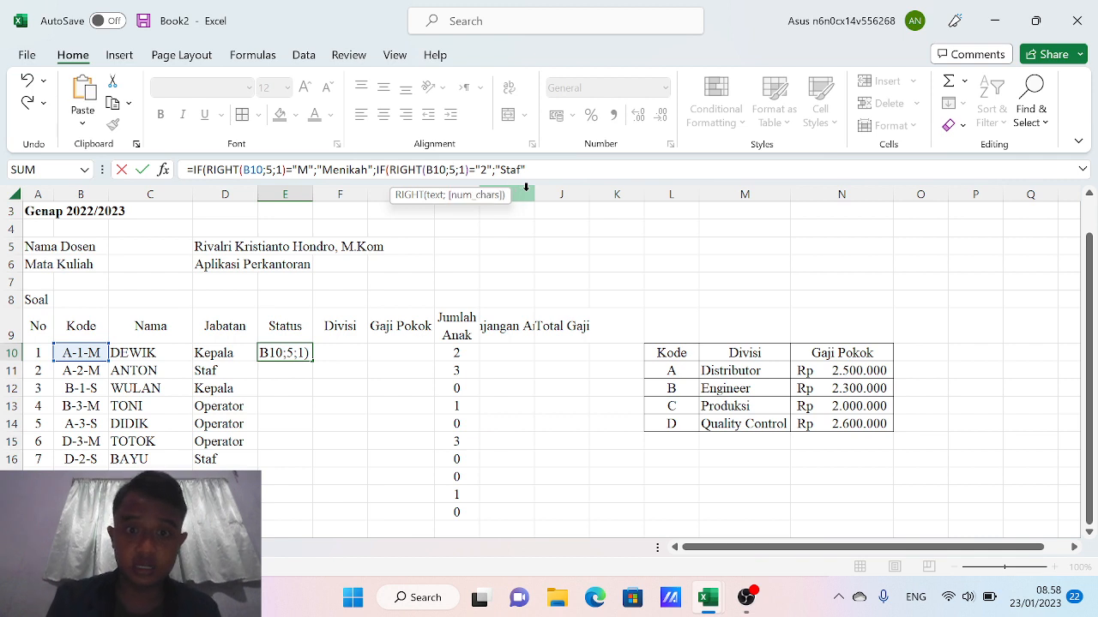
{"action": "key", "text": "Right"}
{"action": "key", "text": "Right"}
{"action": "key", "text": "Right"}
{"action": "key", "text": "Right"}
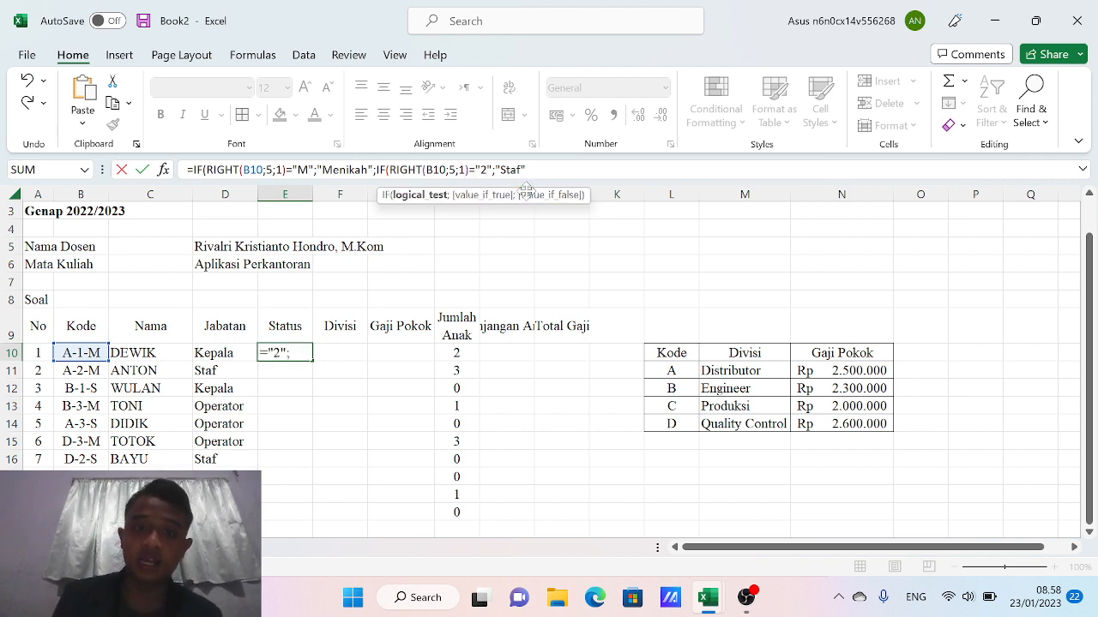
{"action": "key", "text": "BackSpace"}
{"action": "type", "text": "S"}
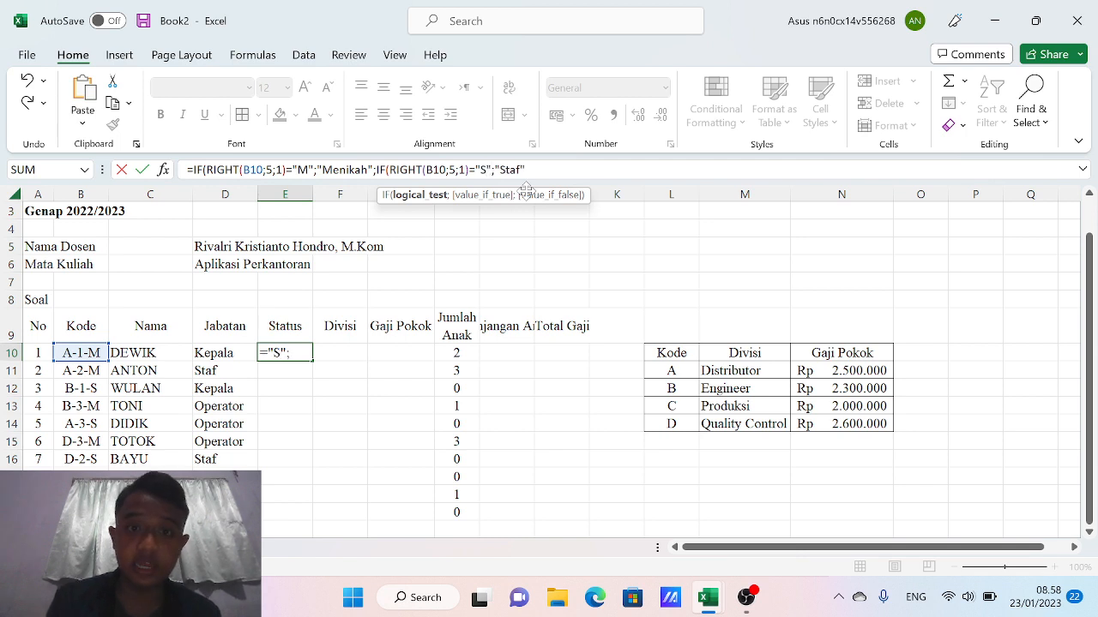
{"action": "key", "text": "Right"}
{"action": "key", "text": "Right"}
{"action": "key", "text": "Right"}
{"action": "key", "text": "Right"}
{"action": "key", "text": "Right"}
{"action": "key", "text": "Right"}
{"action": "key", "text": "BackSpace"}
{"action": "key", "text": "BackSpace"}
{"action": "key", "text": "BackSpace"}
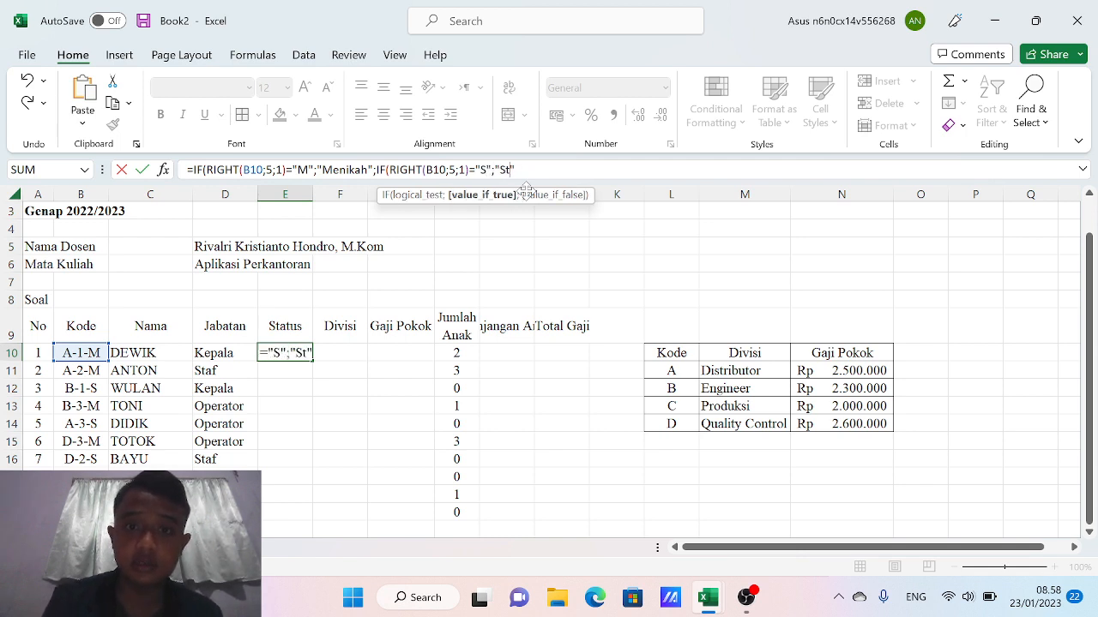
{"action": "type", "text": "ingle"}
Remove the extra ;1 arguments from both RIGHT calls and accept Excel's formula correction
{"action": "key", "text": "Return"}
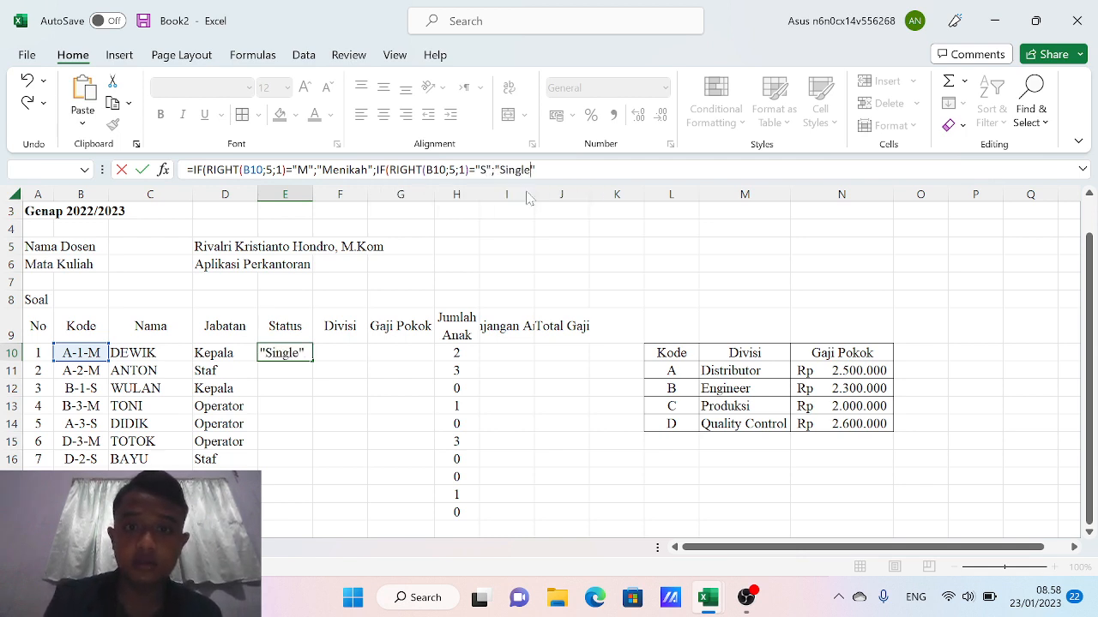
{"action": "key", "text": "Return"}
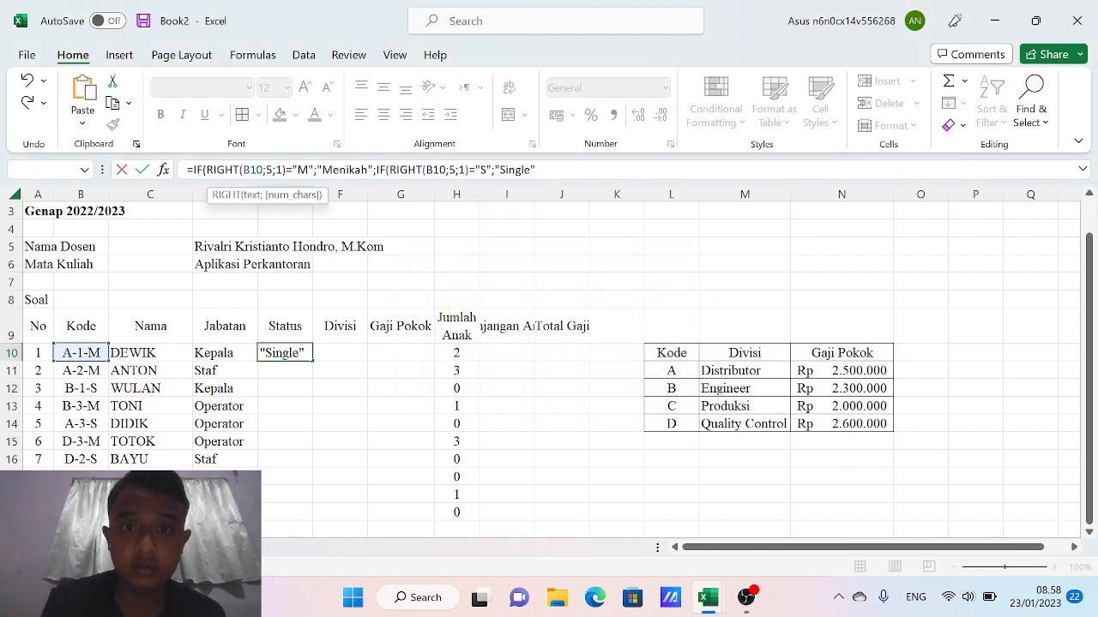
{"action": "left_click", "coordinate": [474, 170]}
{"action": "key", "text": "BackSpace"}
{"action": "key", "text": "BackSpace"}
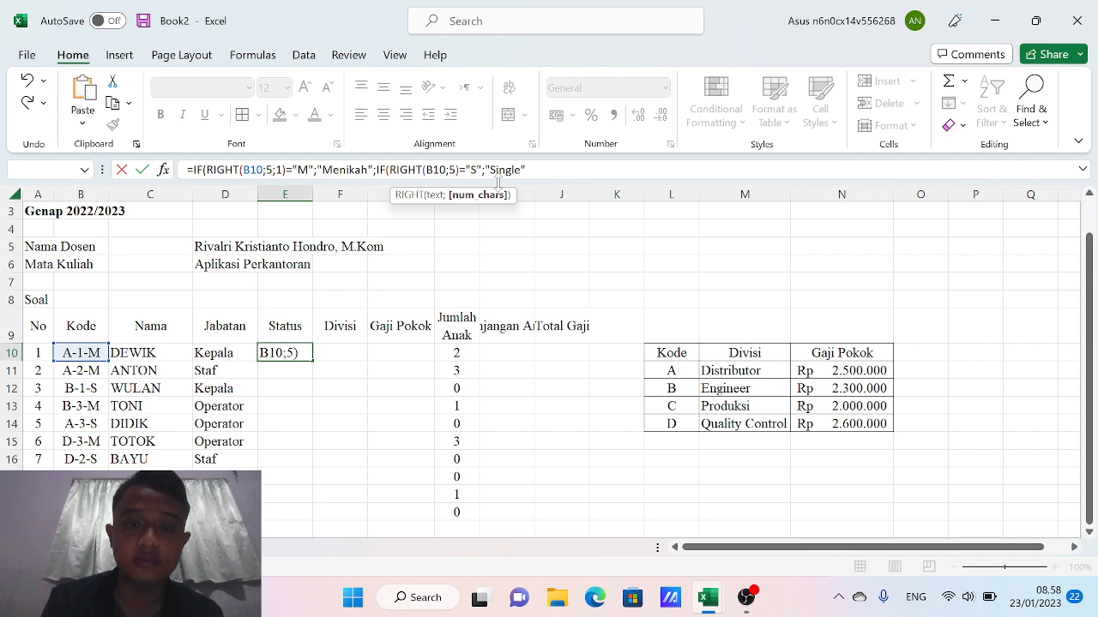
{"action": "left_click", "coordinate": [282, 170]}
{"action": "key", "text": "BackSpace"}
{"action": "key", "text": "BackSpace"}
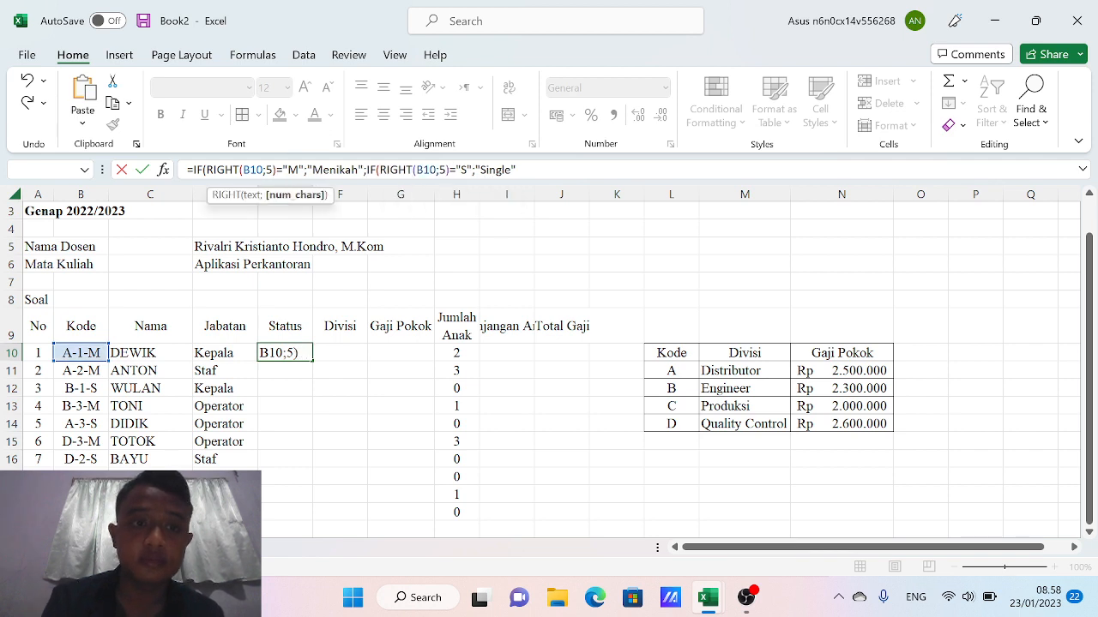
{"action": "key", "text": "Return"}
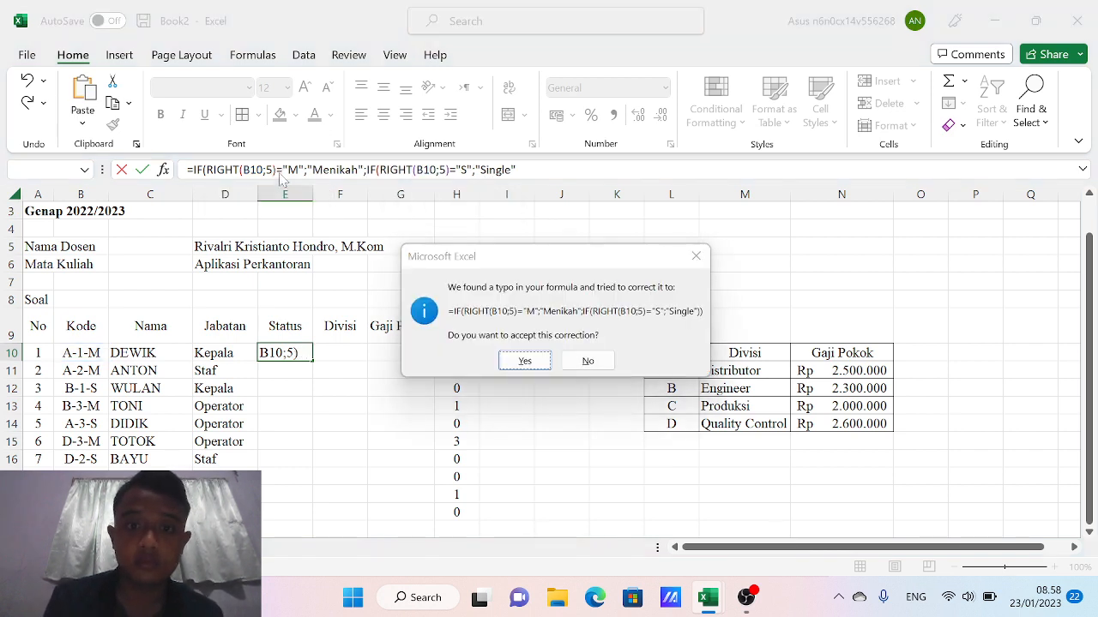
{"action": "key", "text": "Return"}
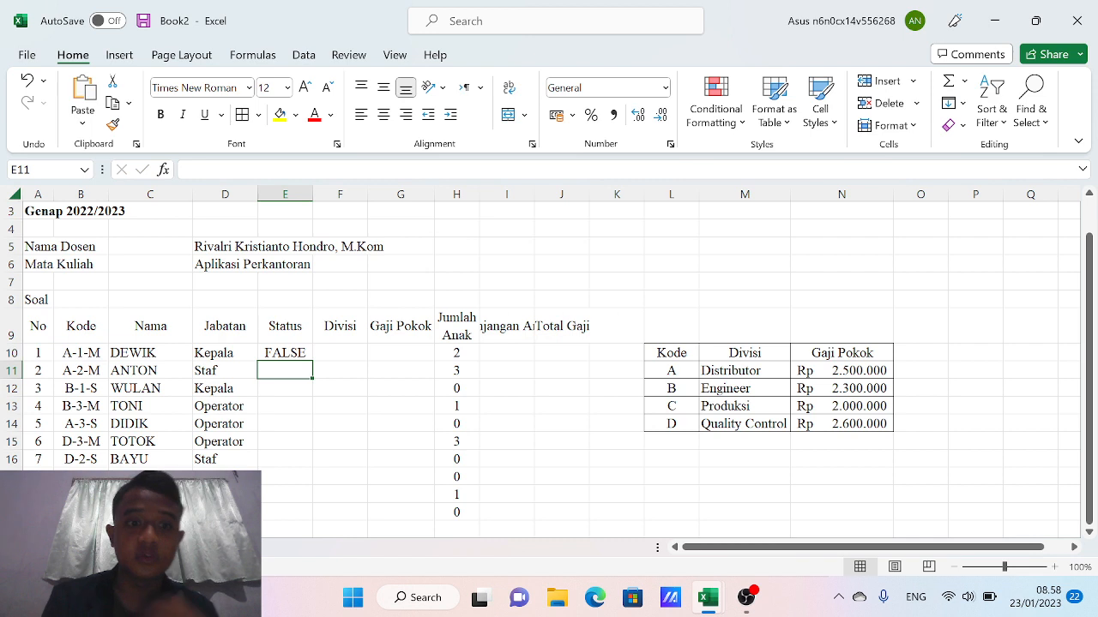
Delete the ;5 from both RIGHT calls in E10 so it reads the last character and shows Menikah
{"action": "left_click", "coordinate": [289, 353]}
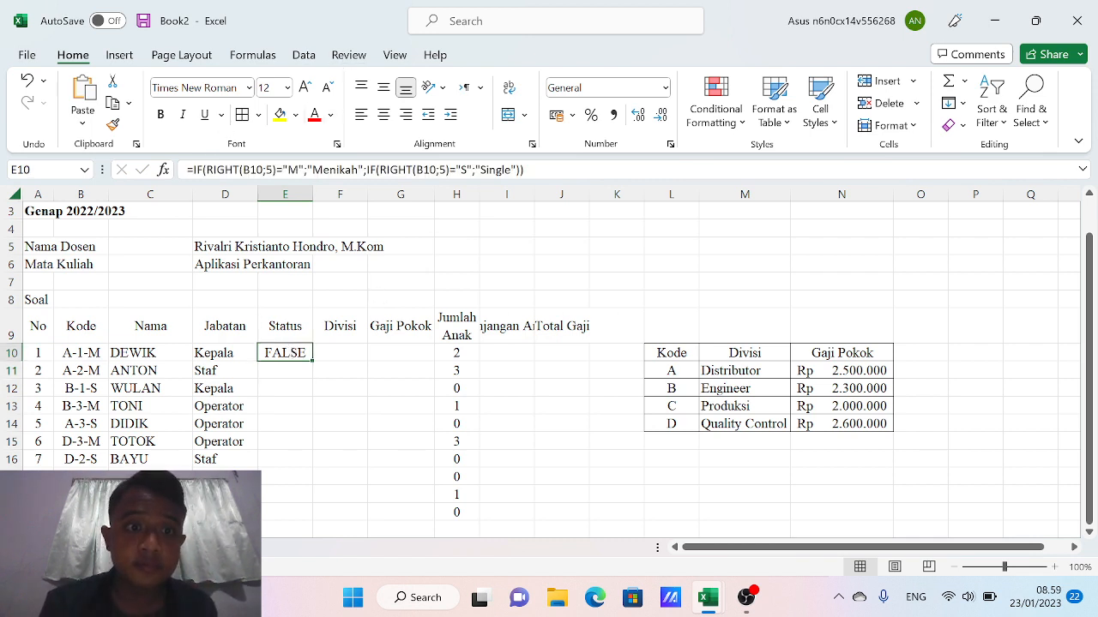
{"action": "left_click", "coordinate": [269, 170]}
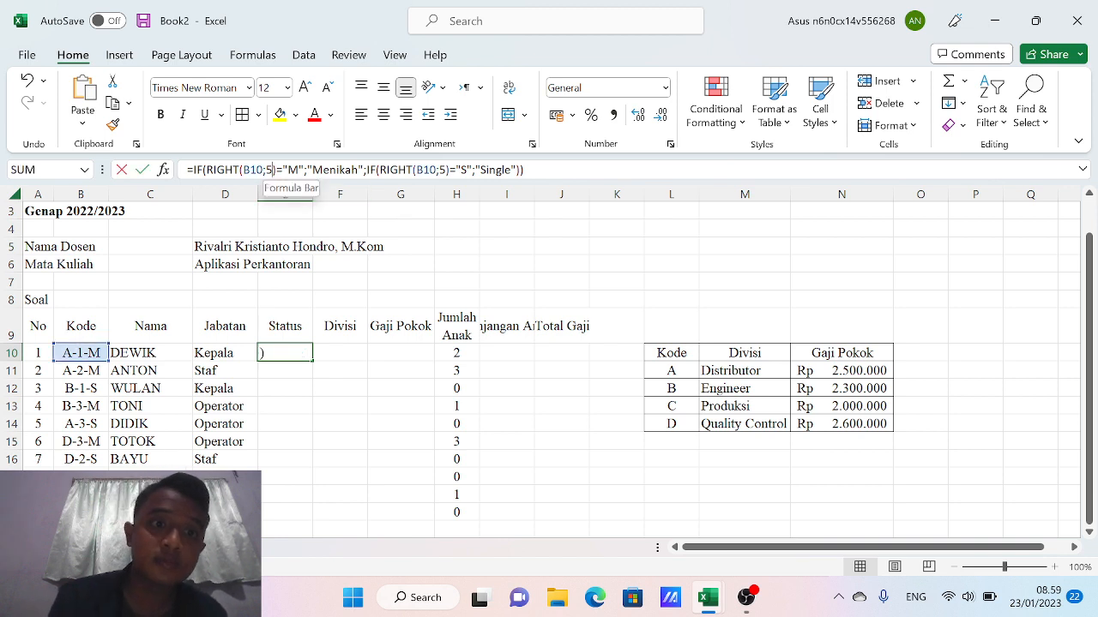
{"action": "key", "text": "BackSpace"}
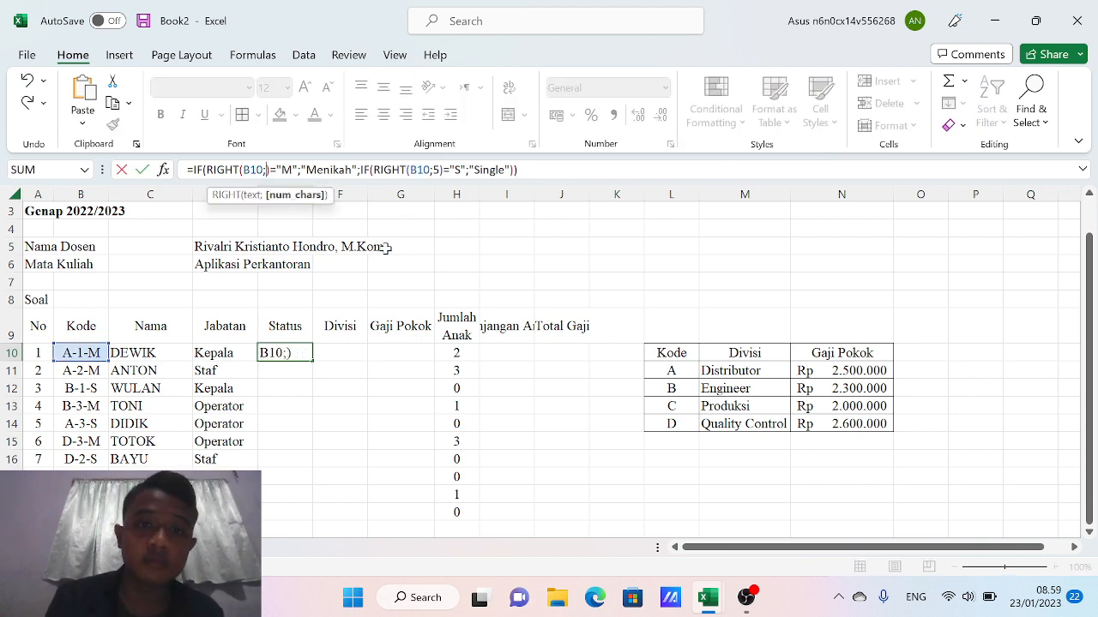
{"action": "key", "text": "BackSpace"}
{"action": "key", "text": "Right"}
{"action": "key", "text": "Right"}
{"action": "key", "text": "Right"}
{"action": "key", "text": "Right"}
{"action": "key", "text": "Right"}
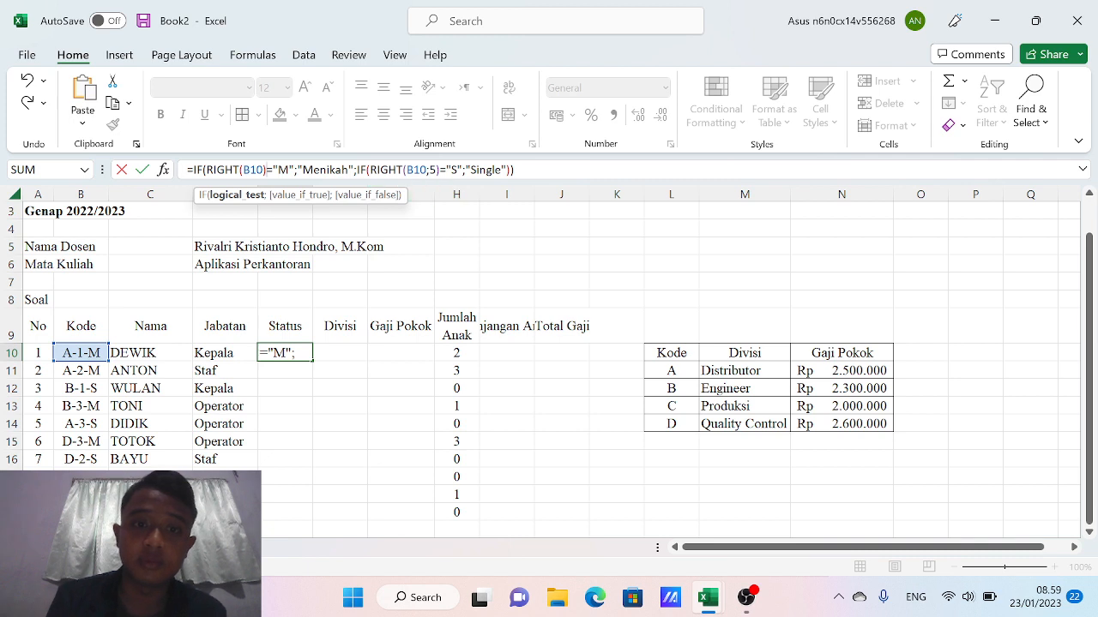
{"action": "left_click", "coordinate": [436, 169]}
{"action": "key", "text": "BackSpace"}
{"action": "key", "text": "BackSpace"}
{"action": "key", "text": "Return"}
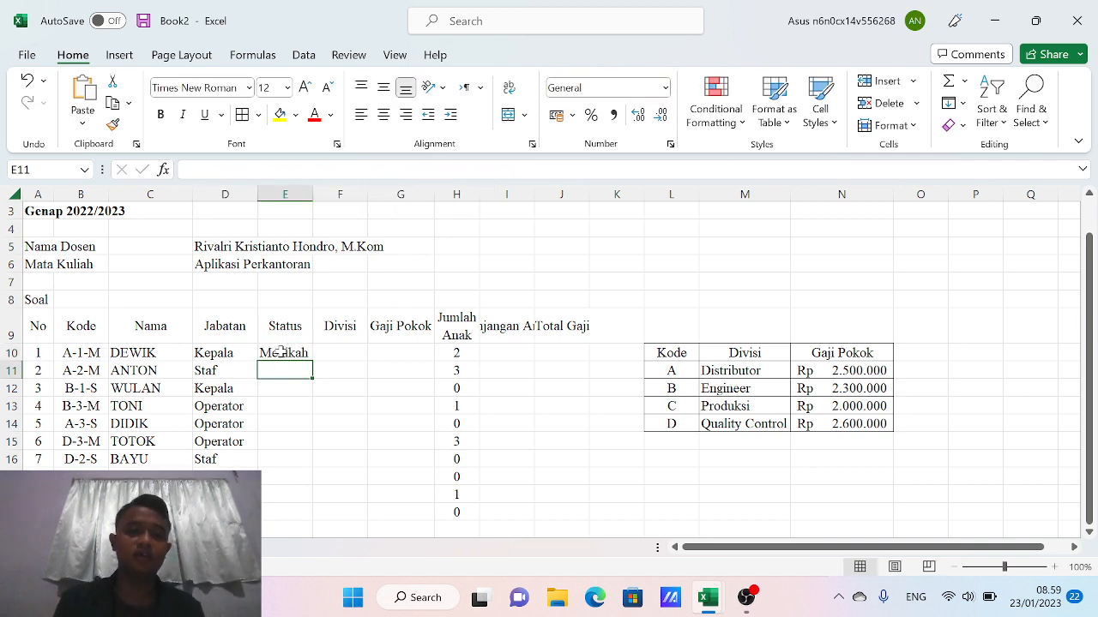
{"action": "left_click", "coordinate": [283, 352]}
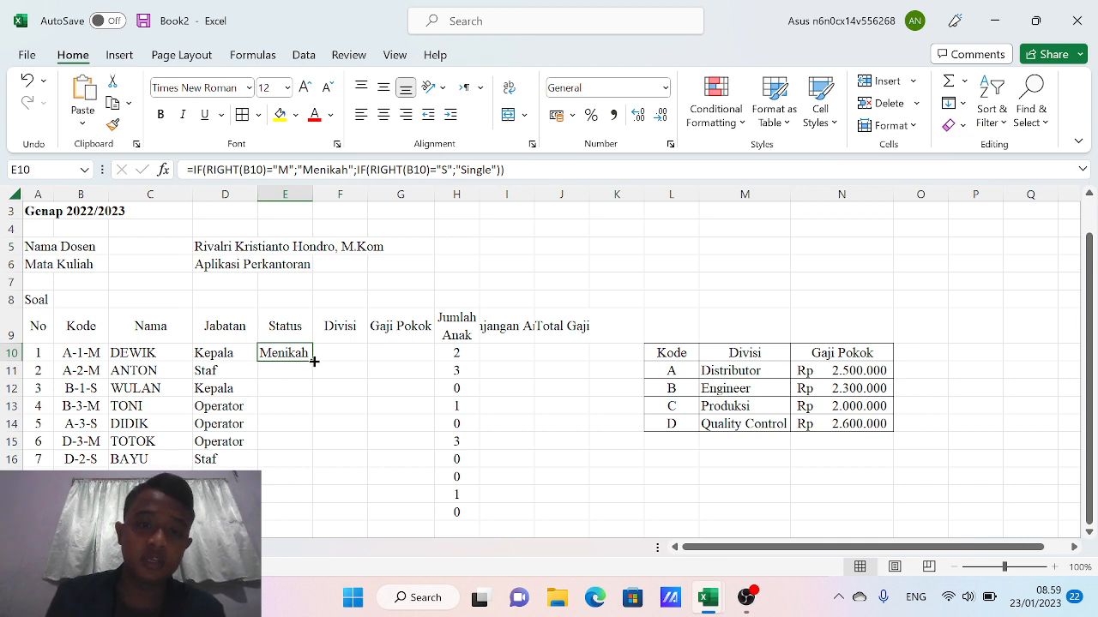
Fill the Status formula from E10 down to E19, giving Menikah or Single for each employee
{"action": "left_click_drag", "start_coordinate": [314, 362], "coordinate": [295, 514]}
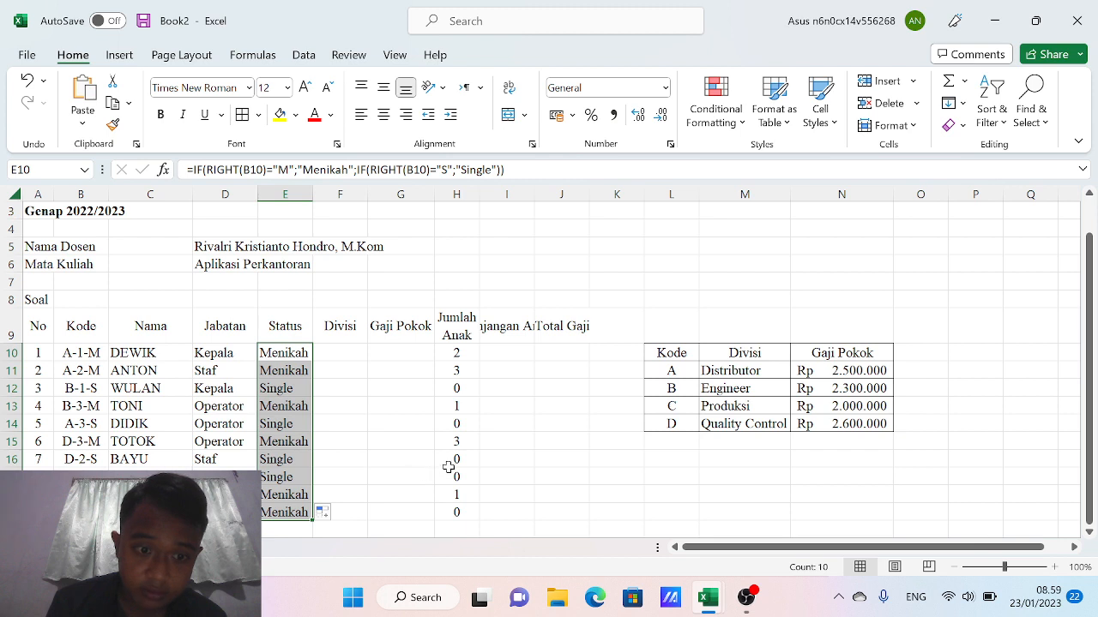
{"action": "left_click", "coordinate": [346, 351]}
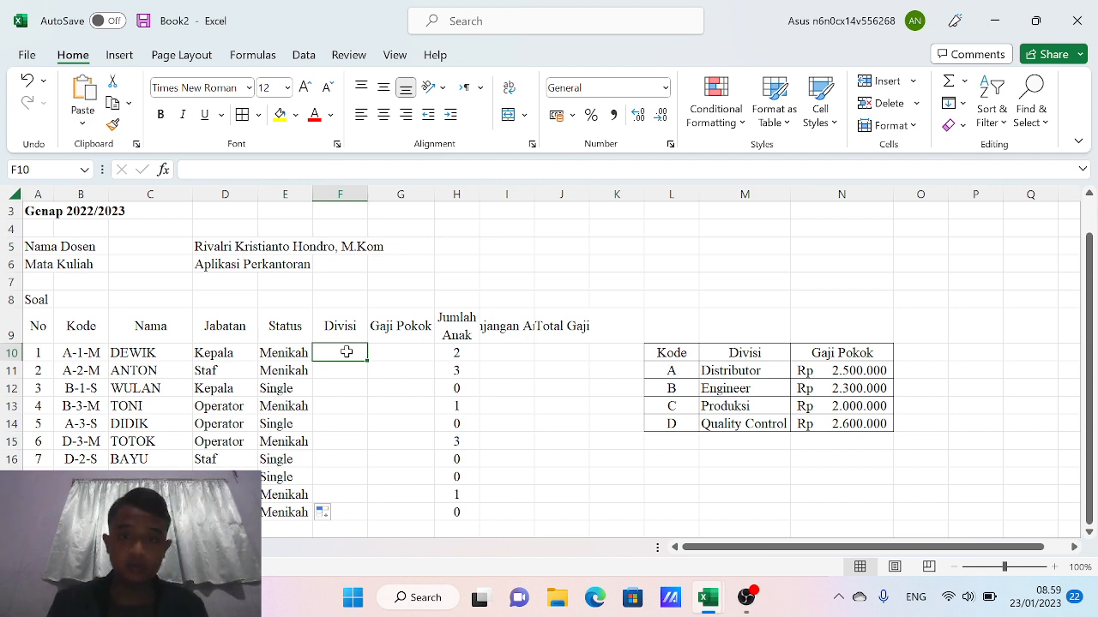
Begin F10's formula as =VLOOKUP(LEFT(B10;1,1); to use the Kode's first letter
{"action": "type", "text": "="}
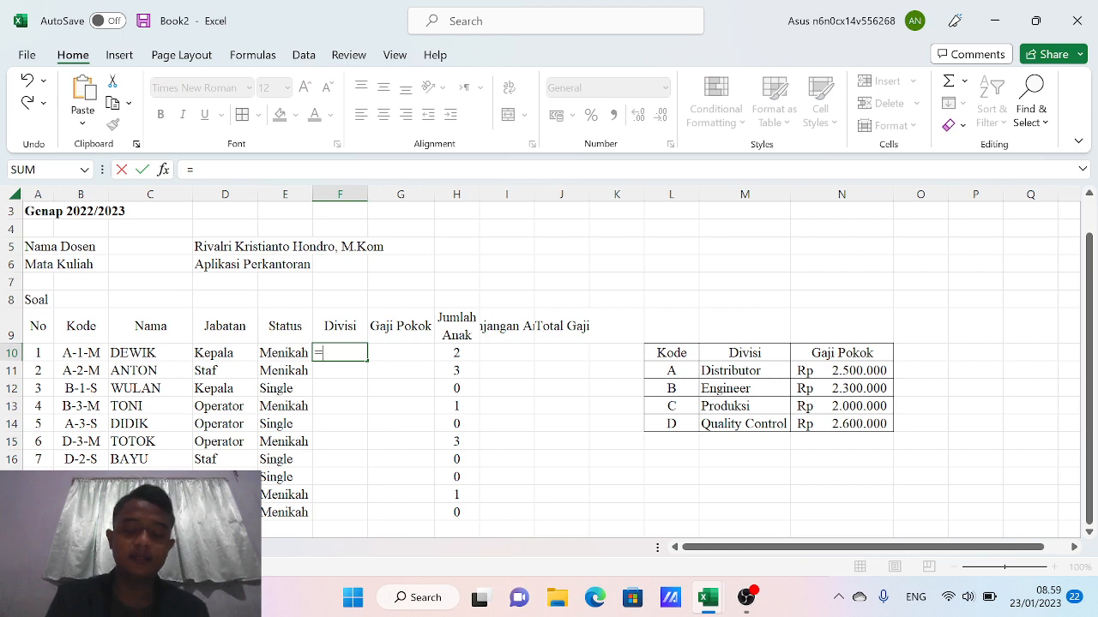
{"action": "type", "text": "vlo"}
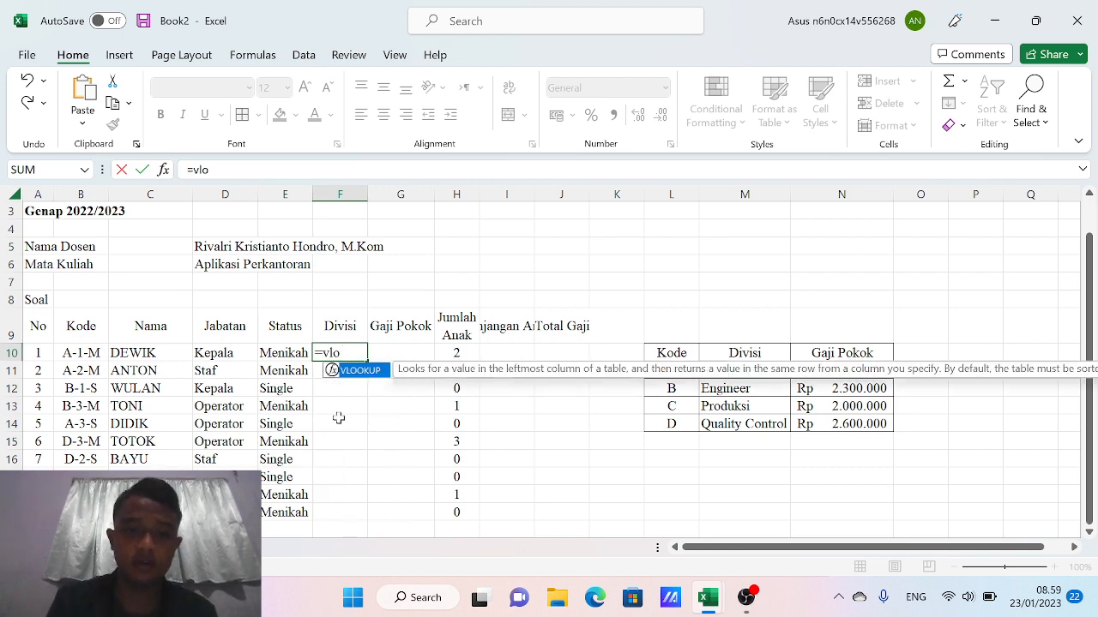
{"action": "key", "text": "Tab"}
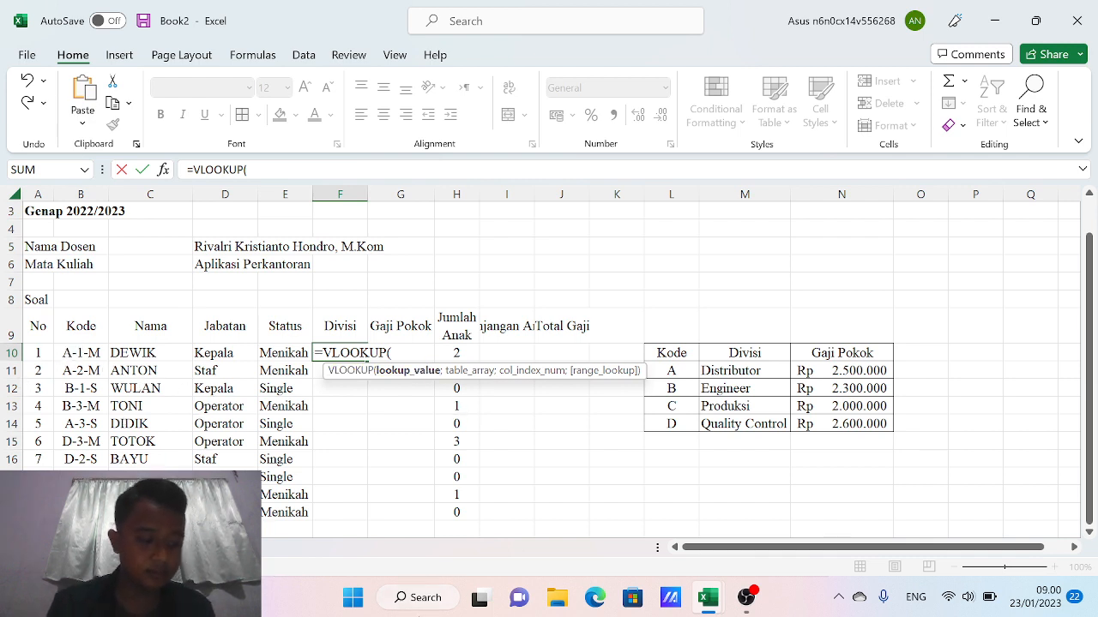
{"action": "type", "text": "le"}
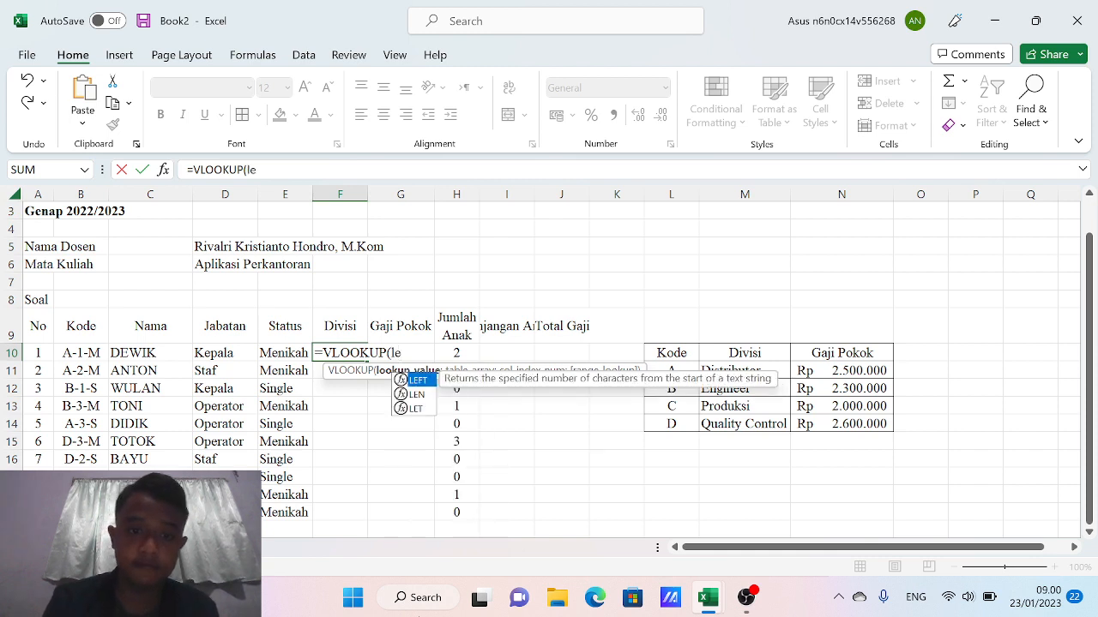
{"action": "double_click", "coordinate": [417, 379]}
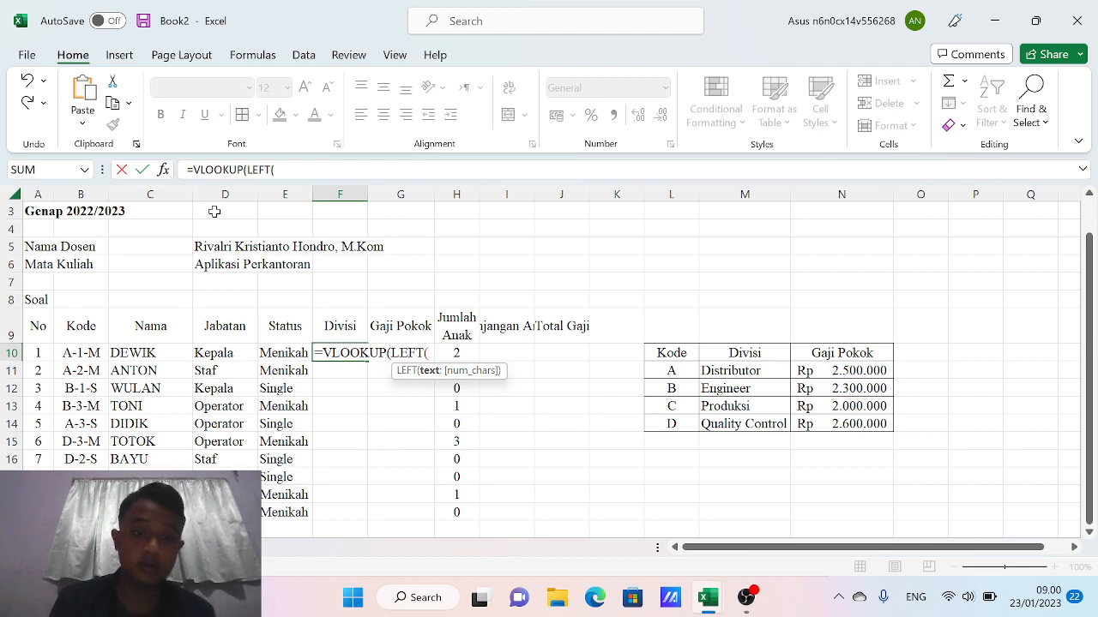
{"action": "left_click", "coordinate": [79, 354]}
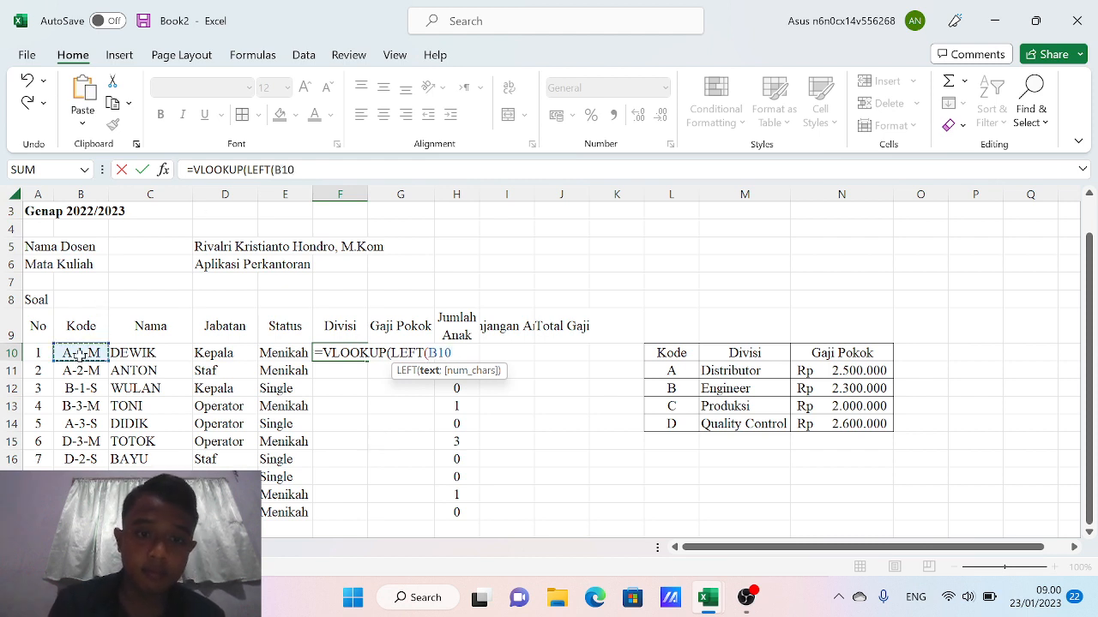
{"action": "type", "text": ":B"}
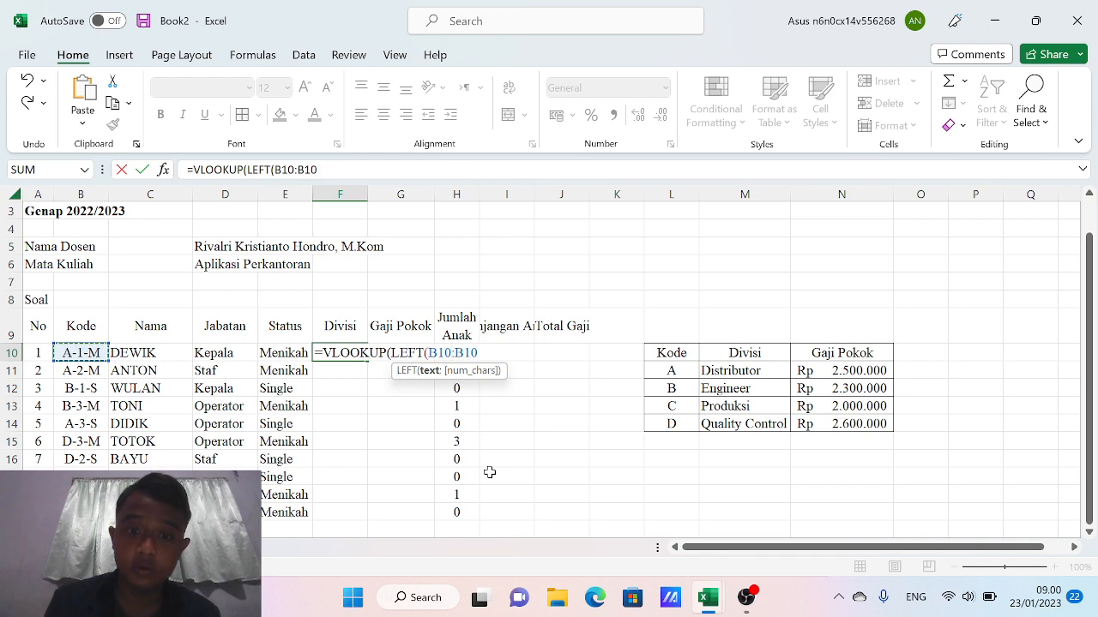
{"action": "key", "text": "BackSpace"}
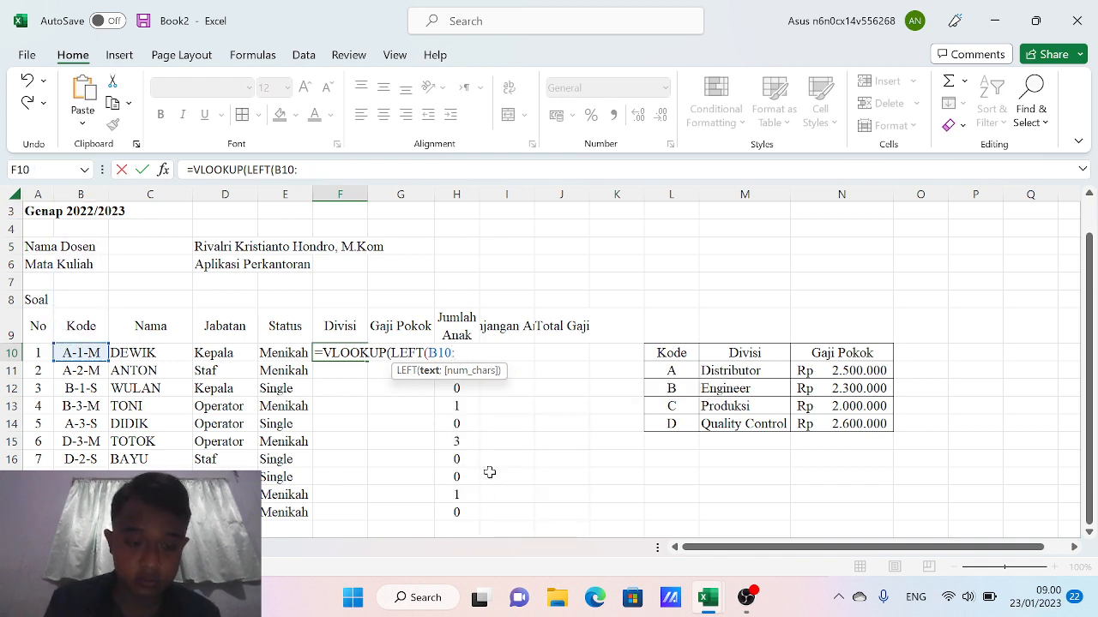
{"action": "key", "text": "BackSpace"}
{"action": "type", "text": ";1;1"}
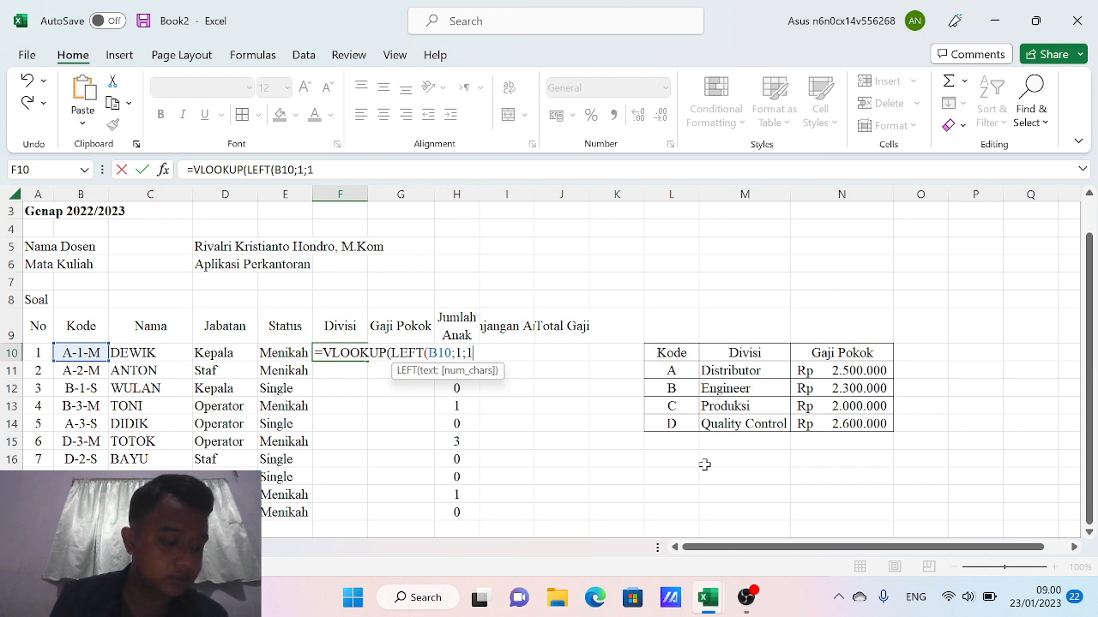
{"action": "key", "text": "BackSpace"}
{"action": "key", "text": "BackSpace"}
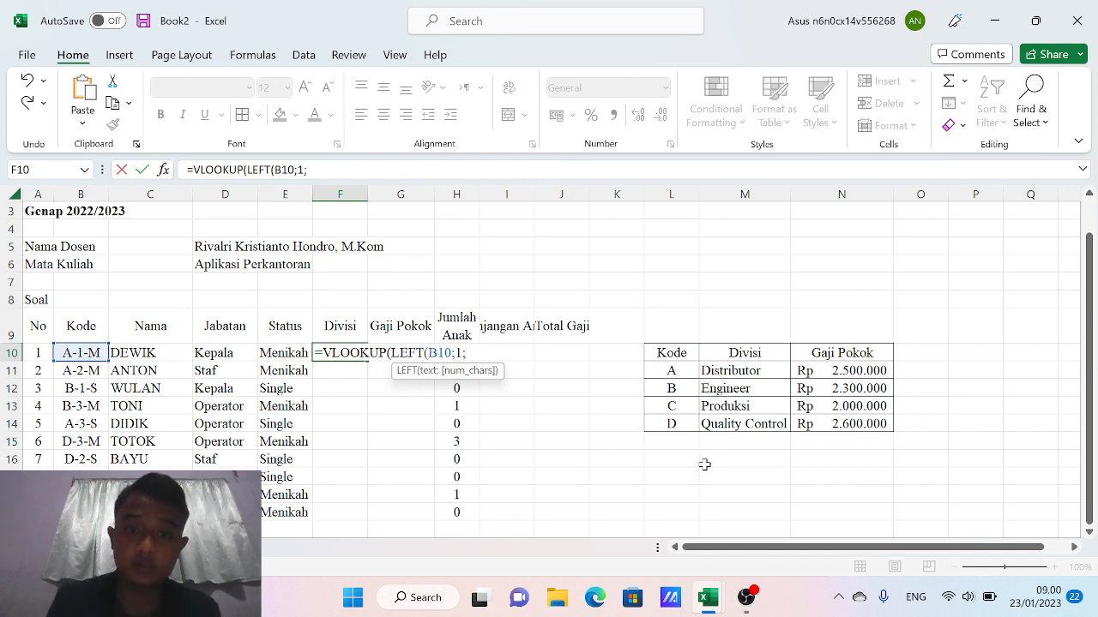
{"action": "type", "text": ","}
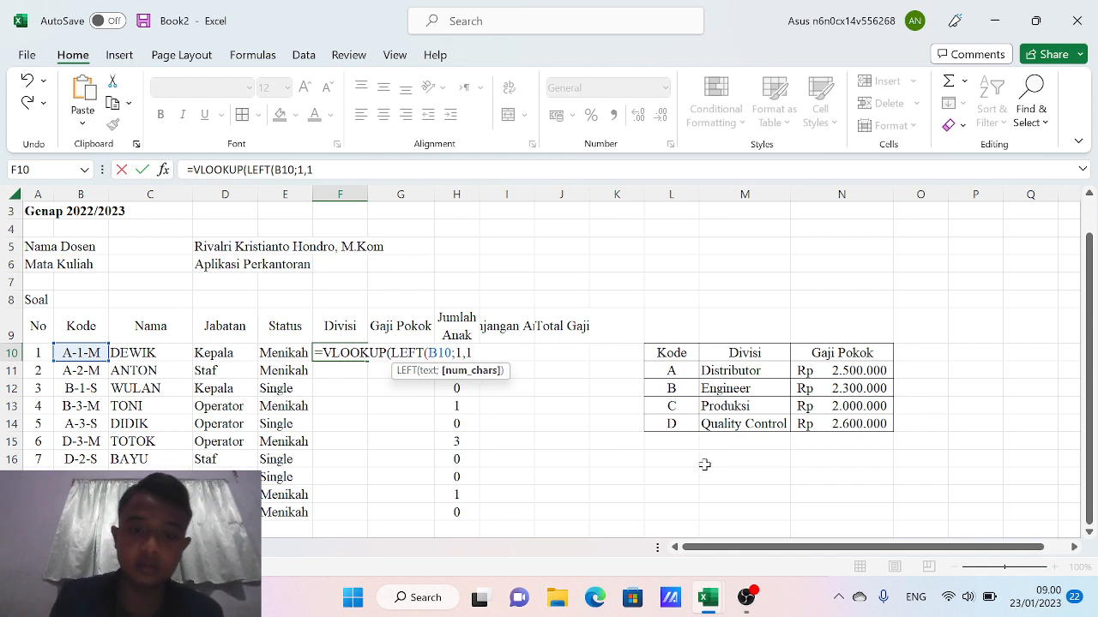
{"action": "type", "text": "1)"}
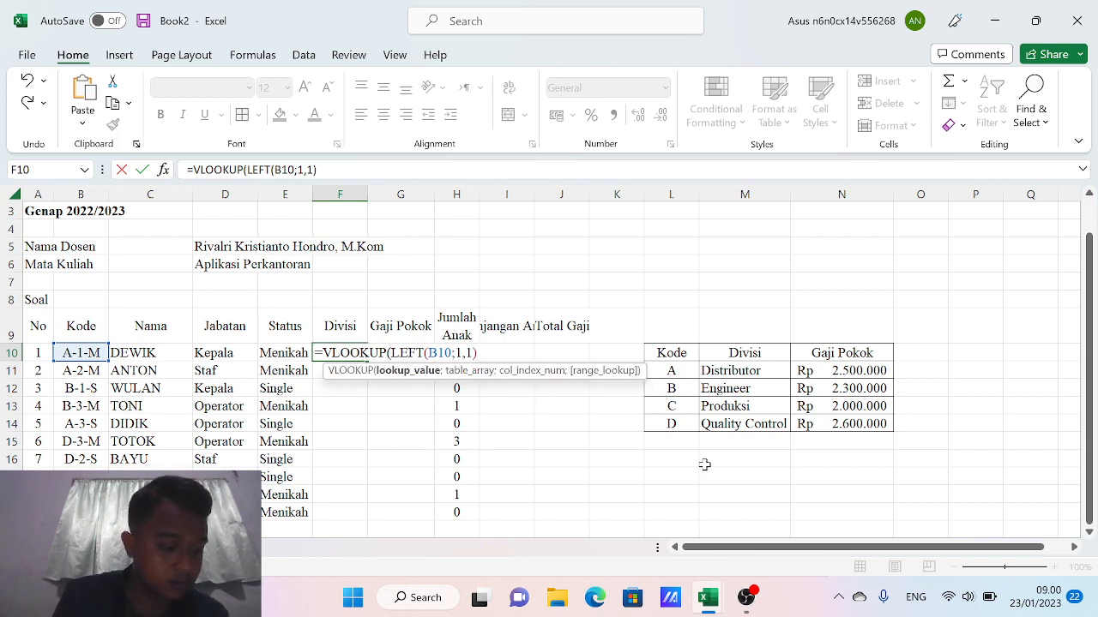
{"action": "type", "text": ";"}
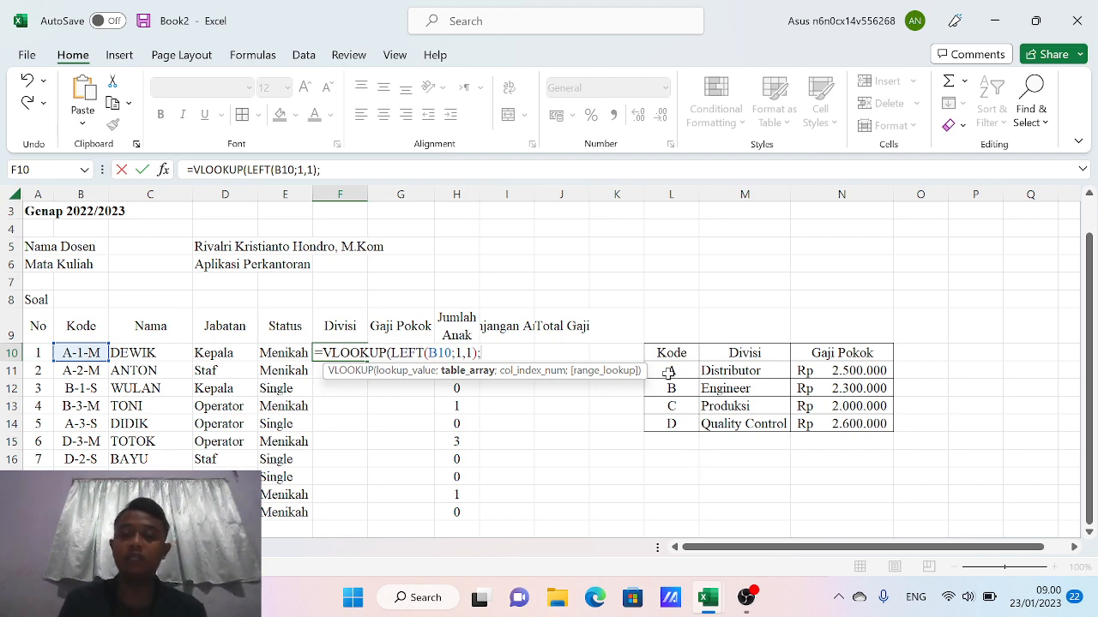
Complete F10 as =VLOOKUP(LEFT(B10;1,1);$L$11:$N$14;2) with the absolute lookup table range
{"action": "left_click_drag", "start_coordinate": [668, 373], "coordinate": [847, 423]}
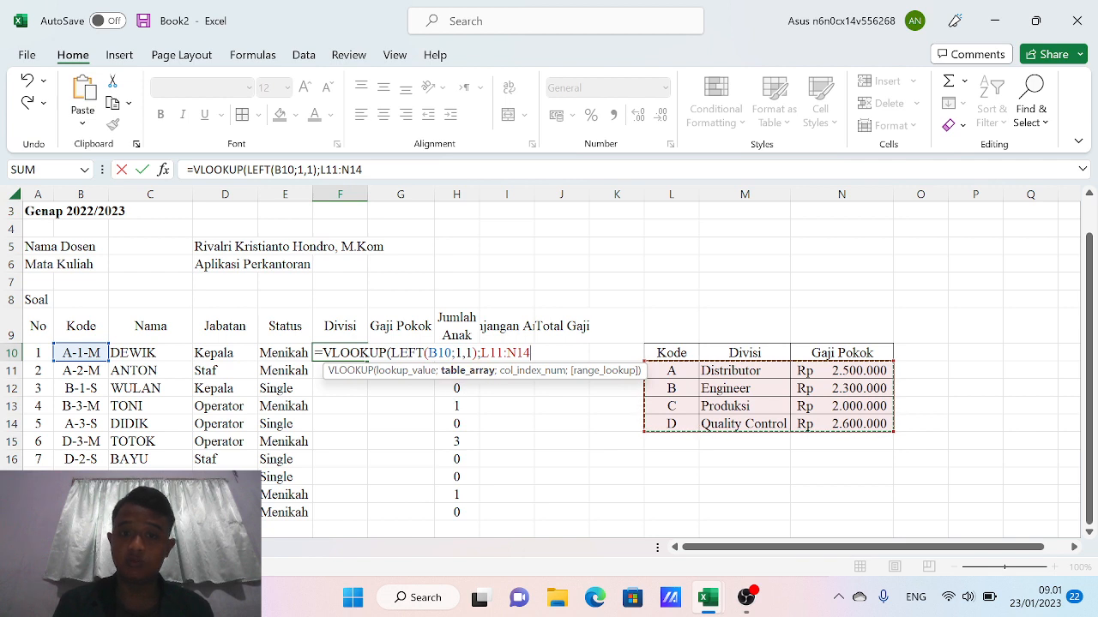
{"action": "left_click", "coordinate": [489, 353]}
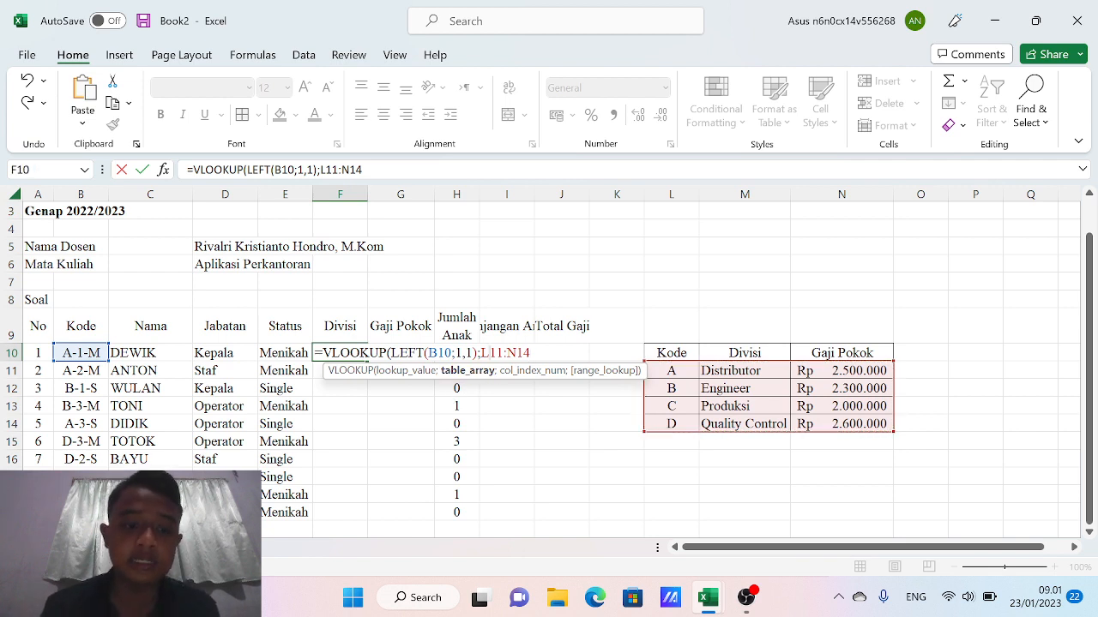
{"action": "key", "text": "F4"}
{"action": "key", "text": "Right"}
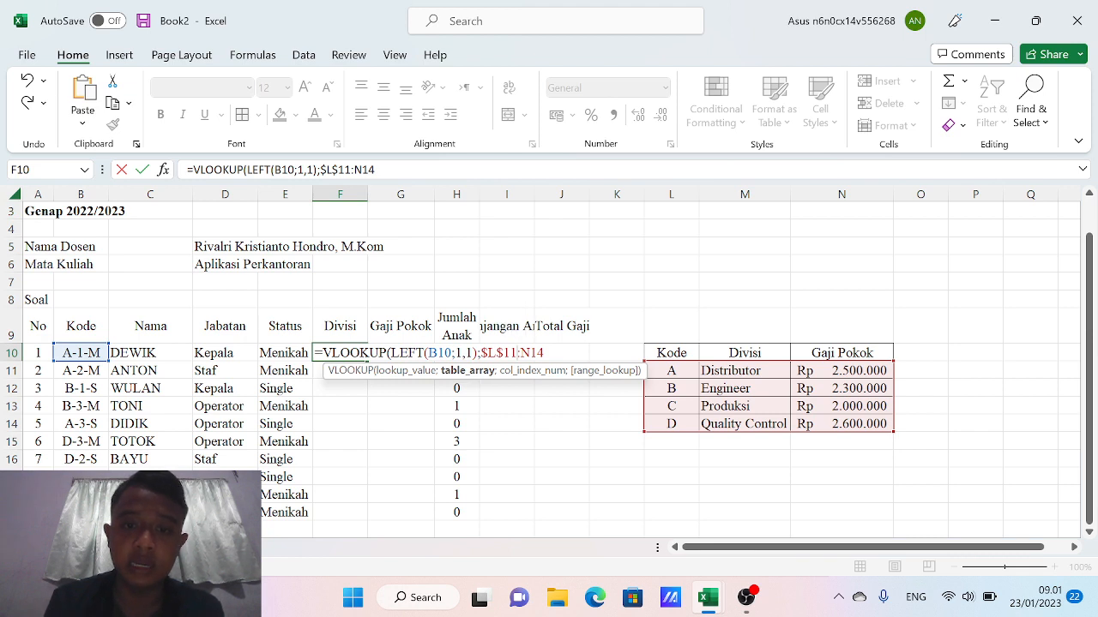
{"action": "key", "text": "F4"}
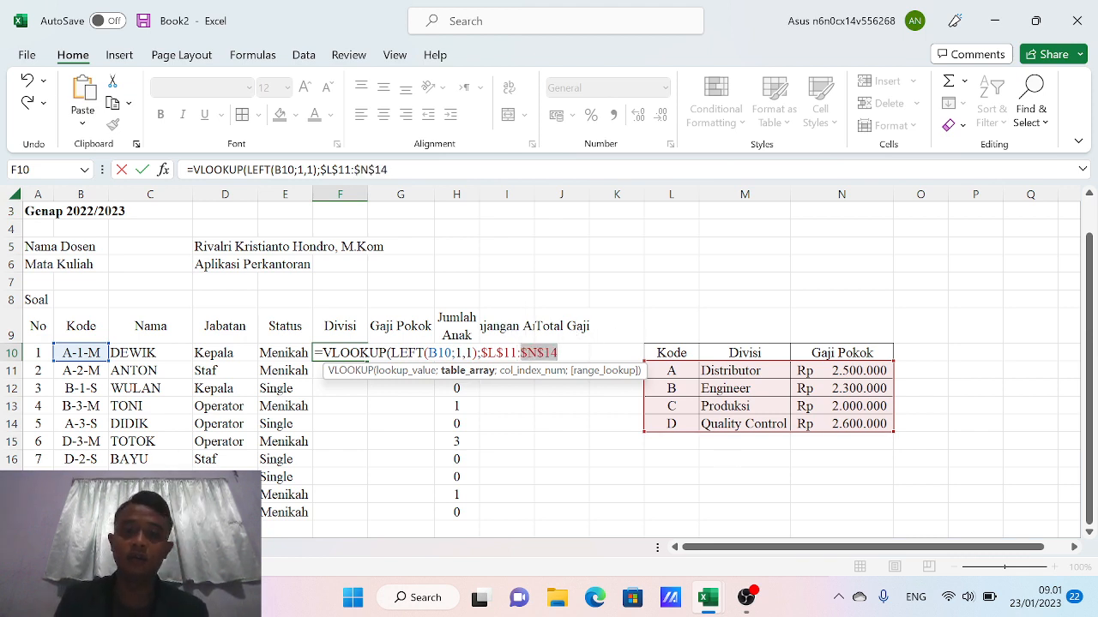
{"action": "key", "text": "Right"}
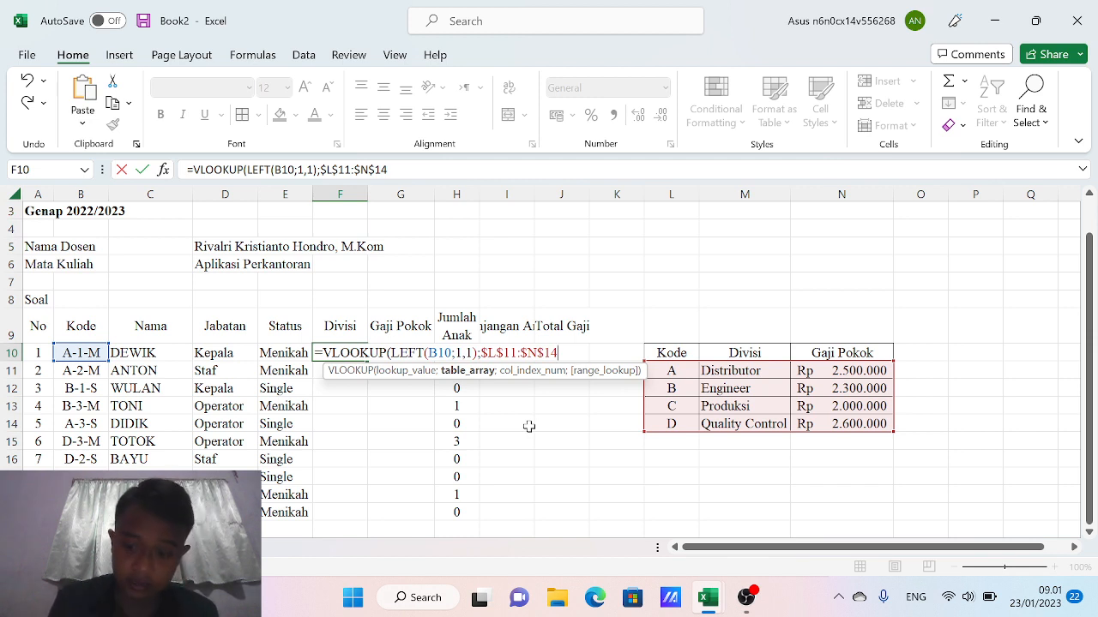
{"action": "type", "text": ";"}
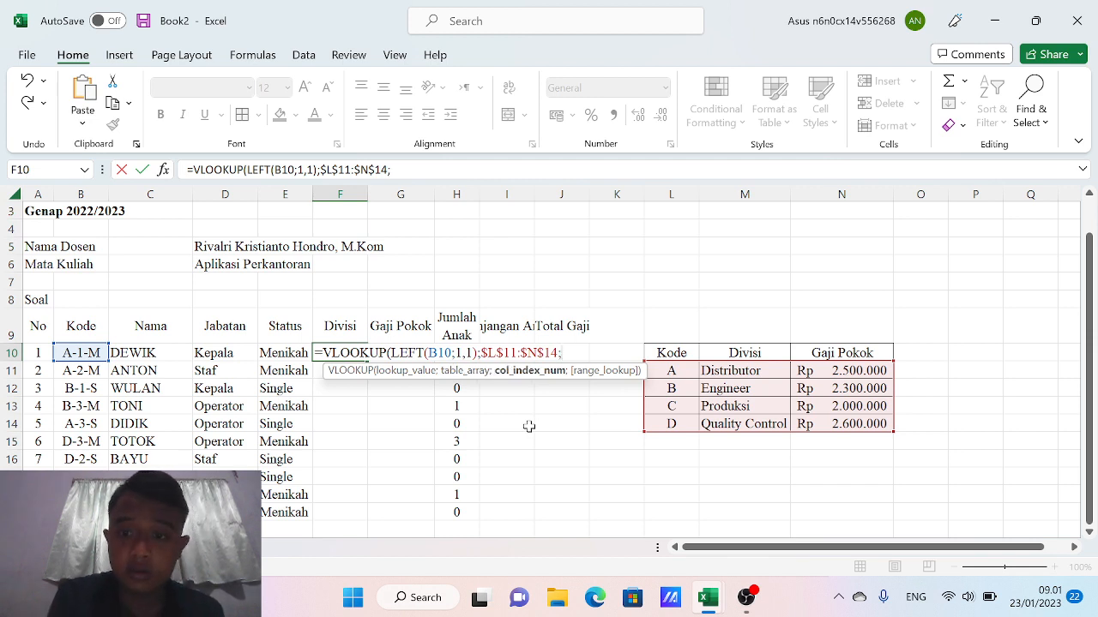
{"action": "type", "text": "2"}
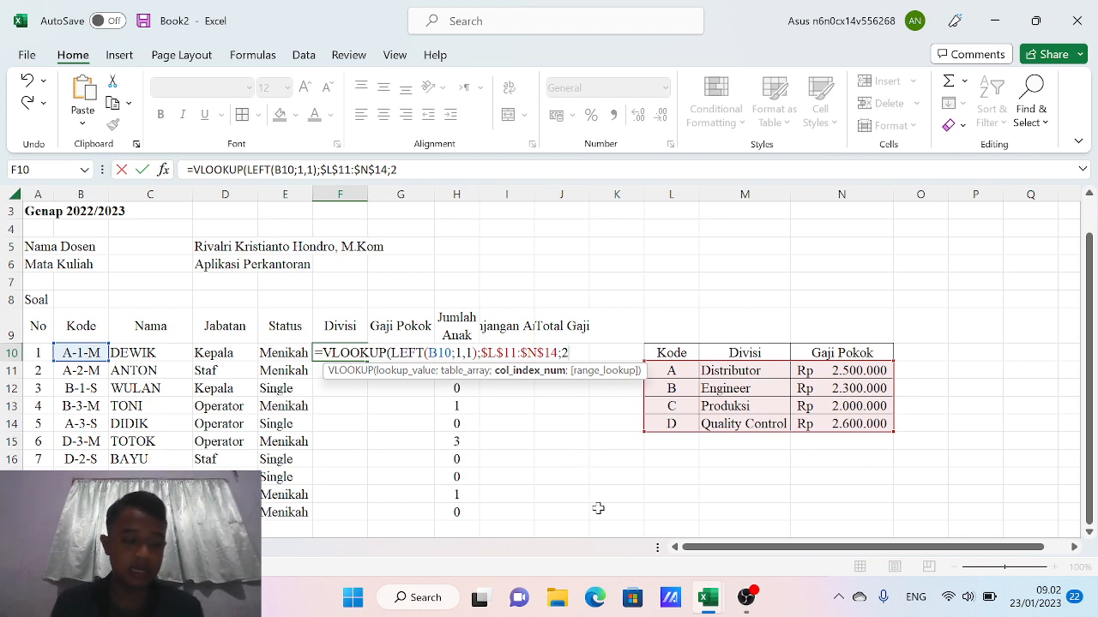
{"action": "type", "text": ":"}
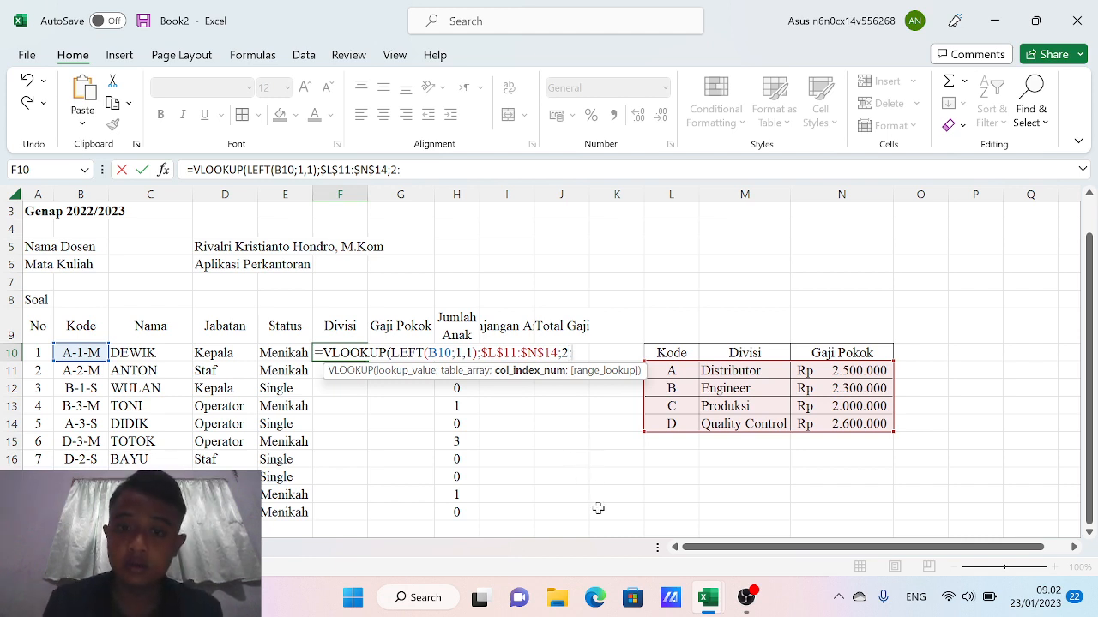
{"action": "key", "text": "BackSpace"}
{"action": "key", "text": "Return"}
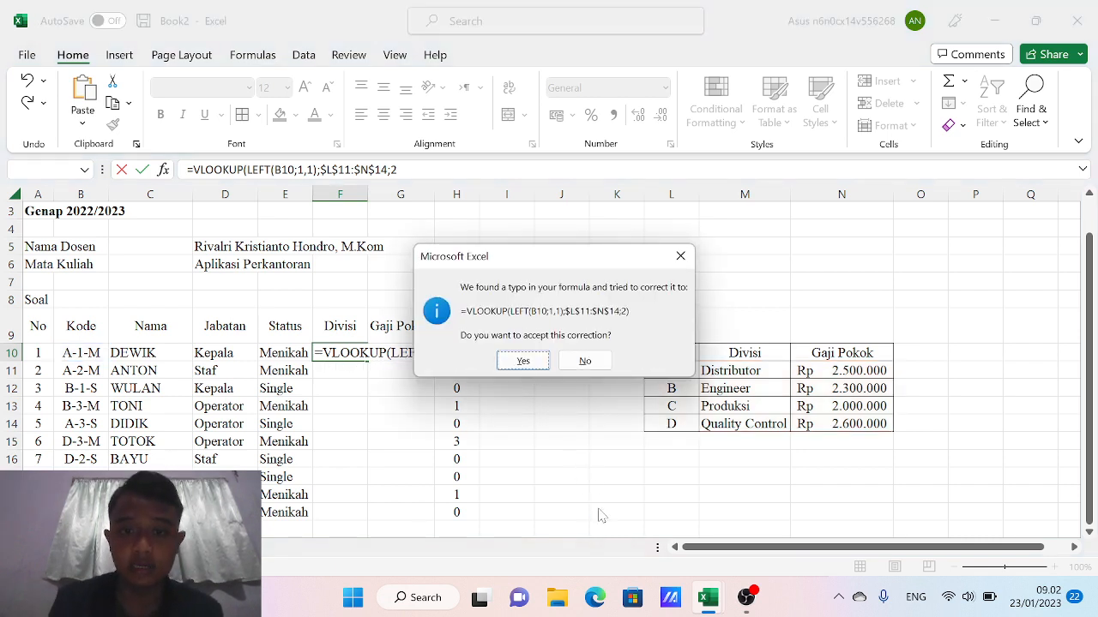
Accept the correction, fill the Divisi formula down to F19, and auto-fit column F
{"action": "key", "text": "Return"}
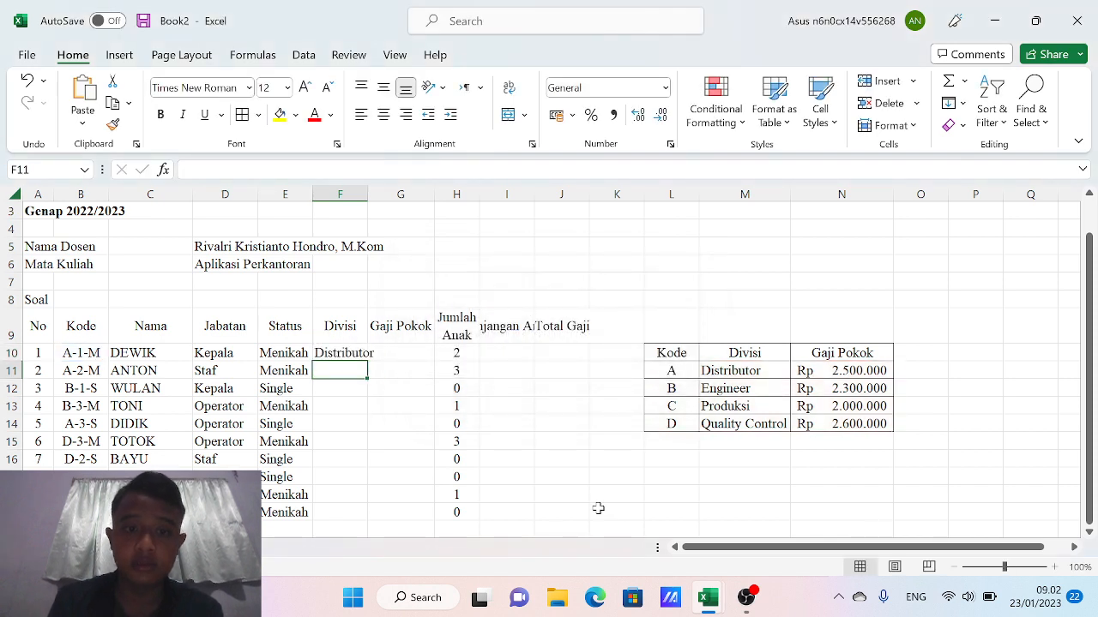
{"action": "left_click", "coordinate": [341, 352]}
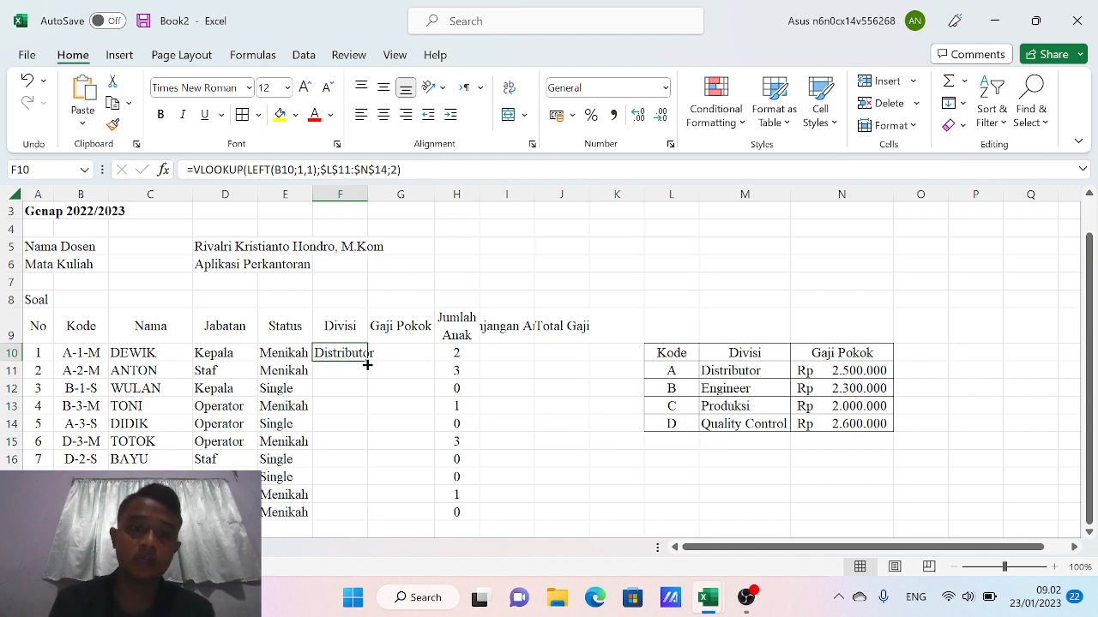
{"action": "left_click_drag", "start_coordinate": [367, 364], "coordinate": [358, 529]}
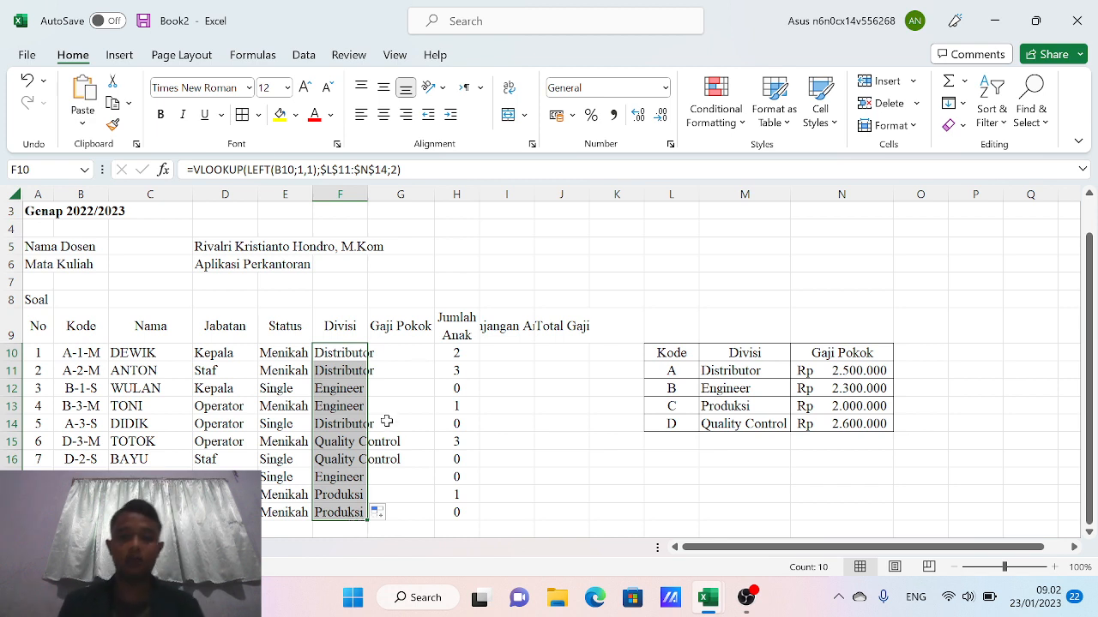
{"action": "double_click", "coordinate": [367, 194]}
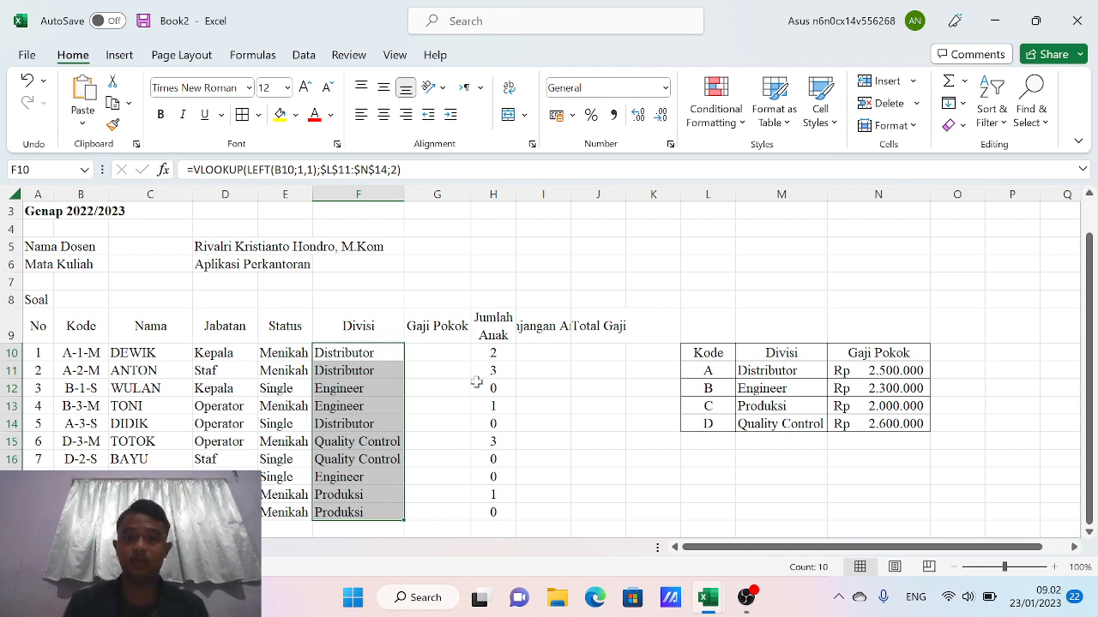
{"action": "left_click", "coordinate": [372, 354]}
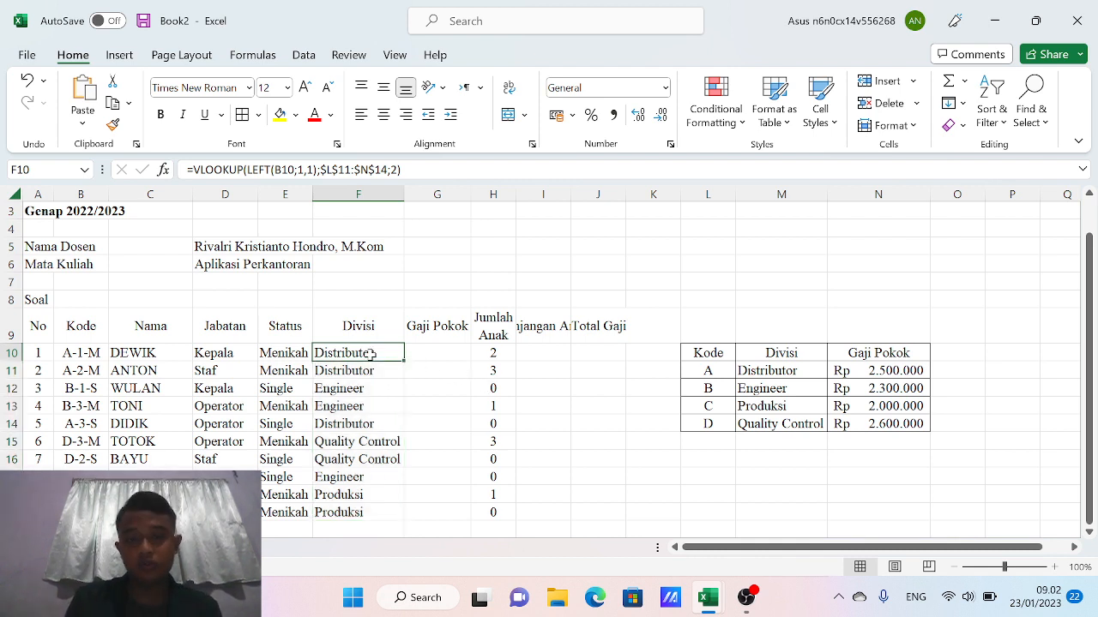
{"action": "key", "text": "Right"}
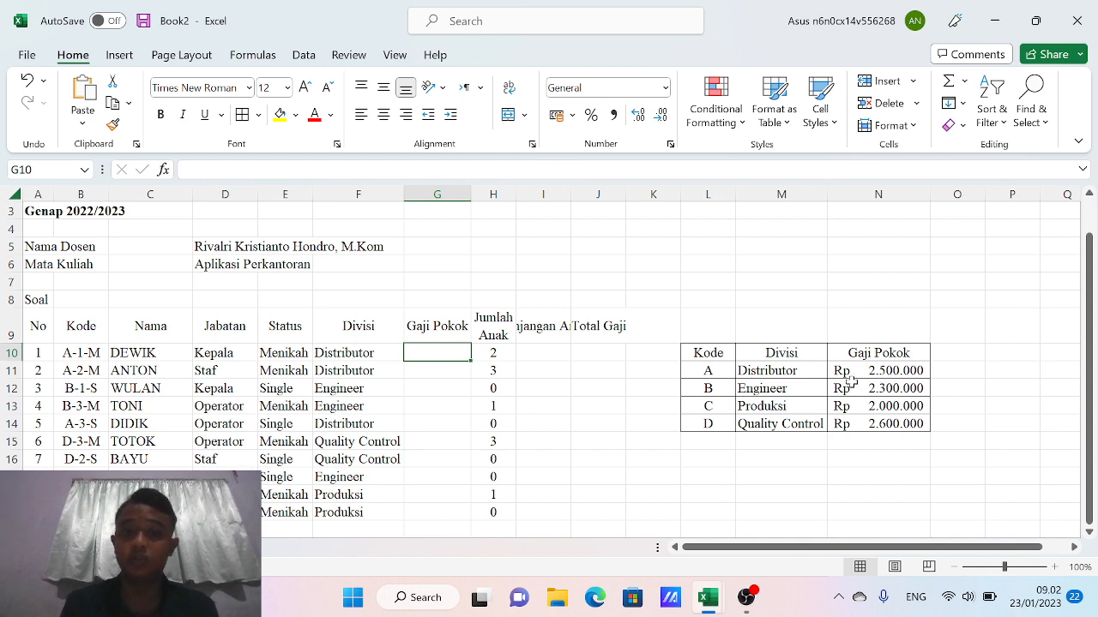
Copy F10's lookup formula into G10 with column index 3, showing the salary 2500000
{"action": "left_click", "coordinate": [330, 354]}
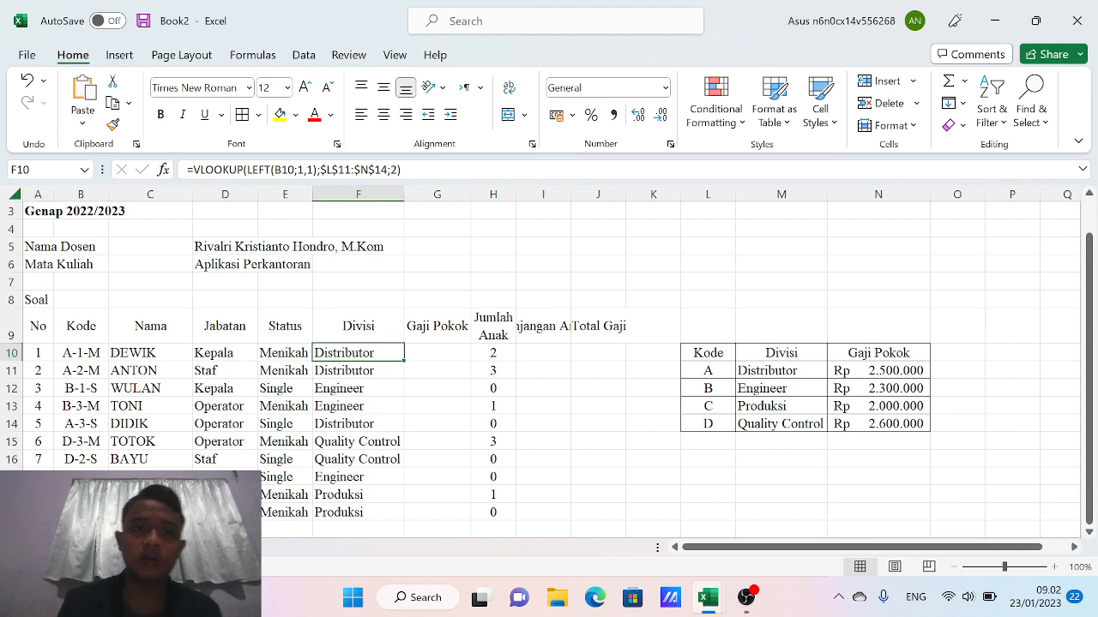
{"action": "left_click", "coordinate": [403, 170]}
{"action": "left_click_drag", "start_coordinate": [401, 170], "coordinate": [184, 173]}
{"action": "key", "text": "ctrl+c"}
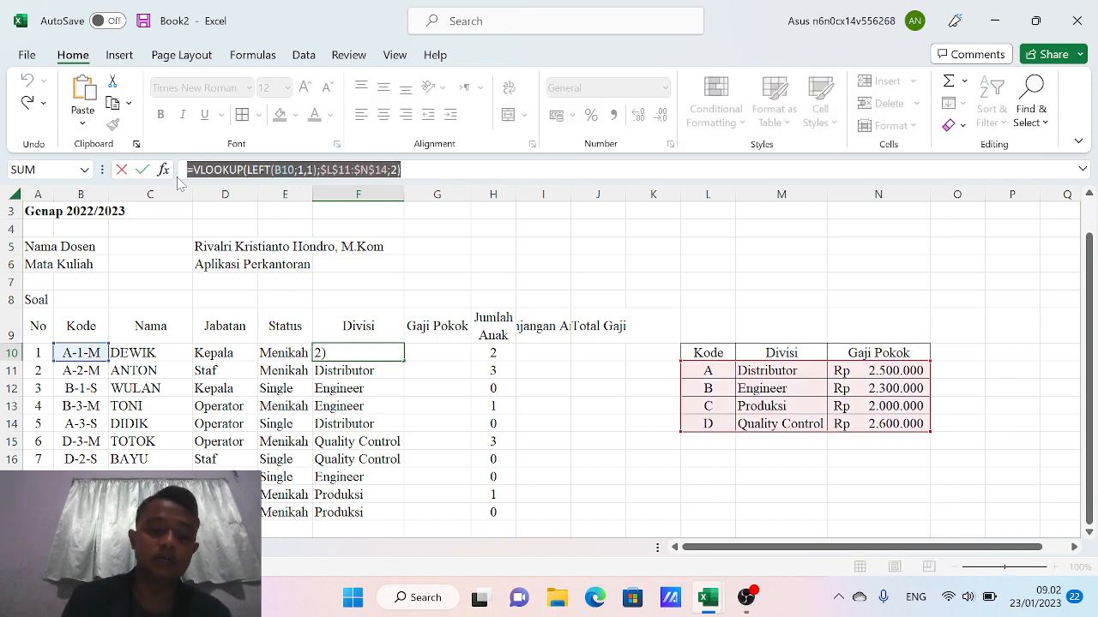
{"action": "type", "text": "="}
{"action": "left_click", "coordinate": [430, 352]}
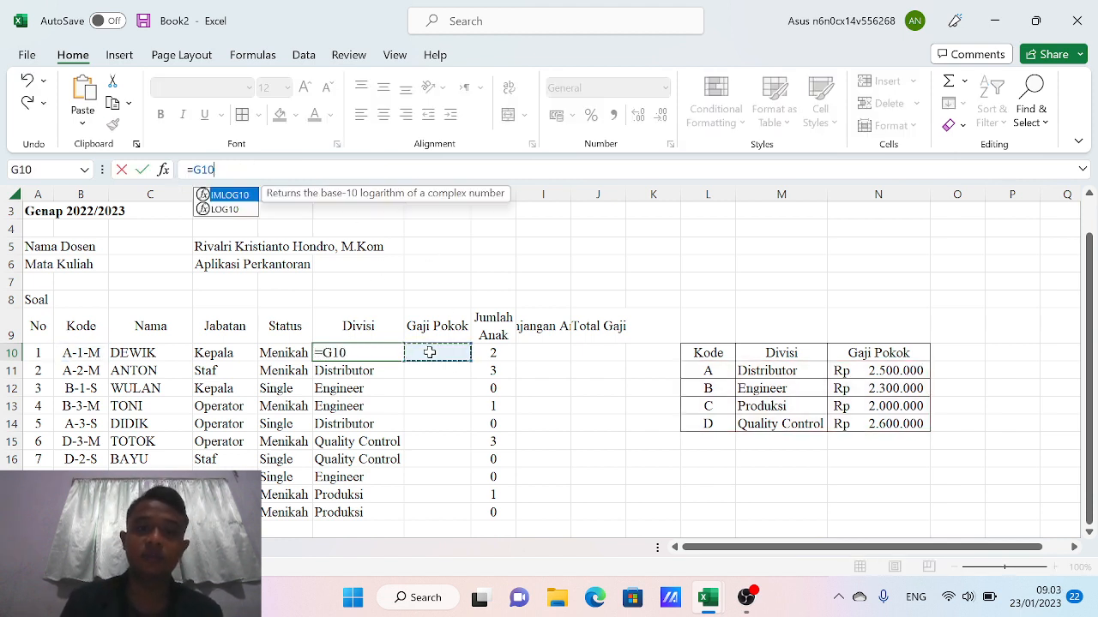
{"action": "key", "text": "Return"}
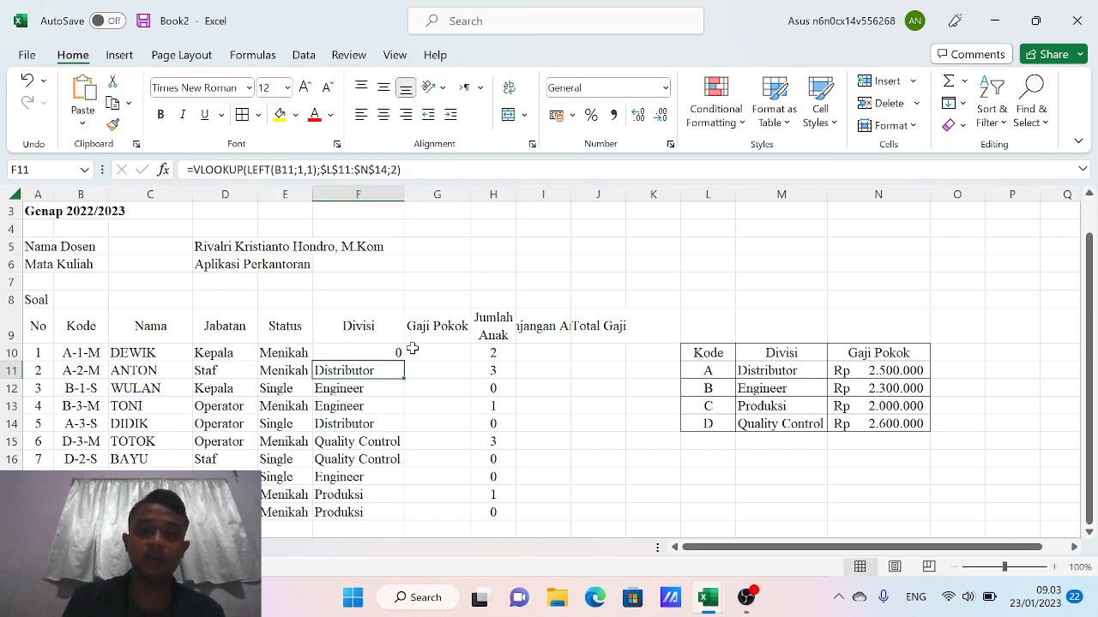
{"action": "key", "text": "ctrl+z"}
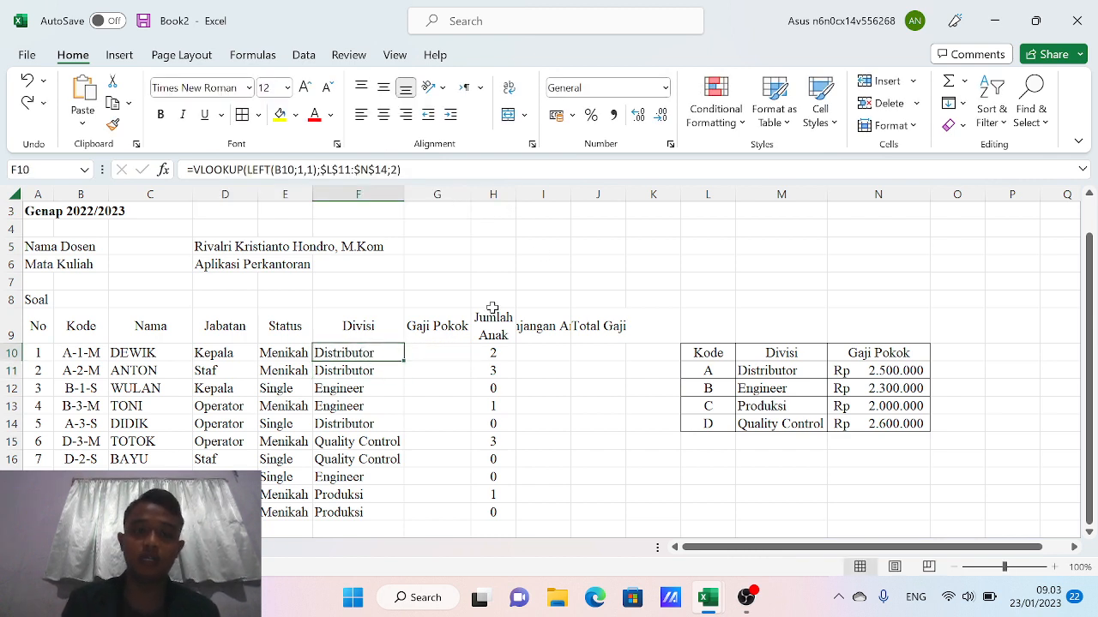
{"action": "left_click", "coordinate": [446, 354]}
{"action": "type", "text": "="}
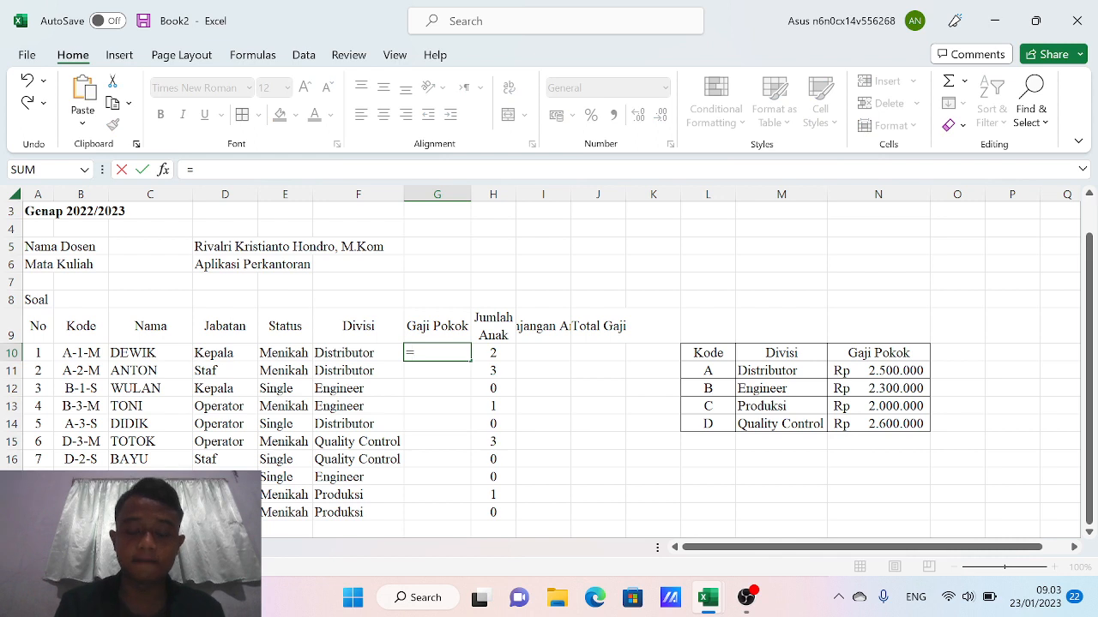
{"action": "key", "text": "ctrl+v"}
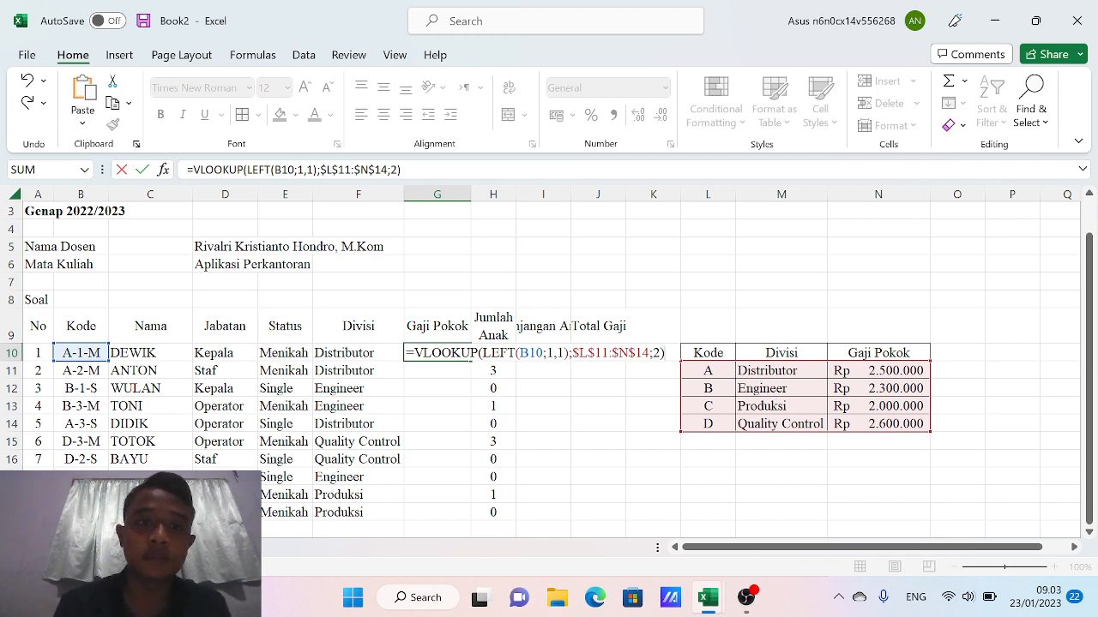
{"action": "left_click", "coordinate": [398, 170]}
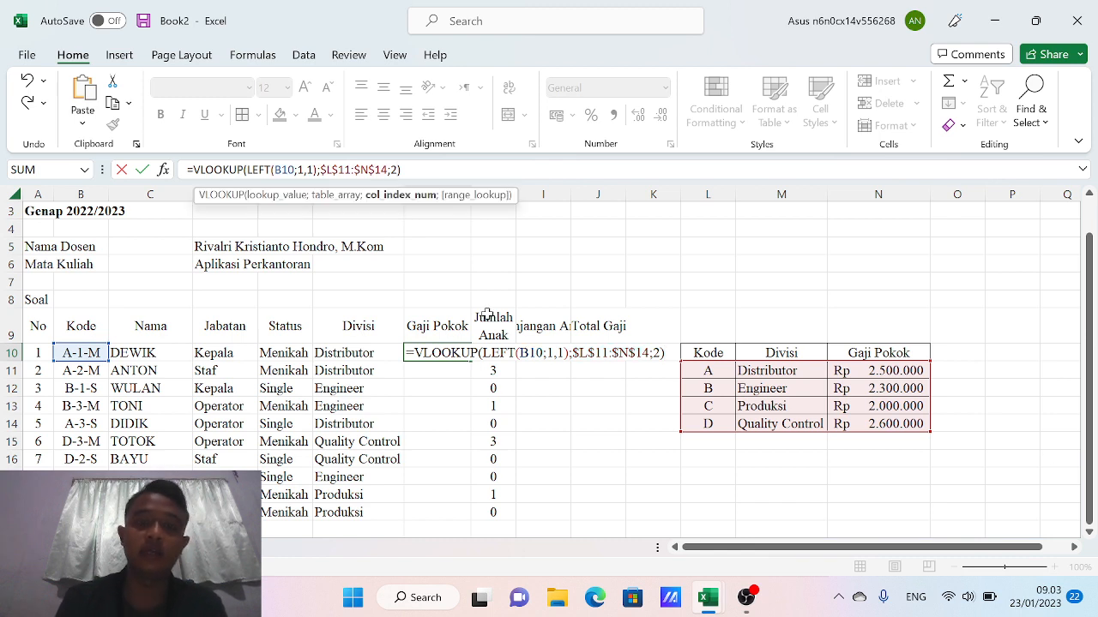
{"action": "key", "text": "Return"}
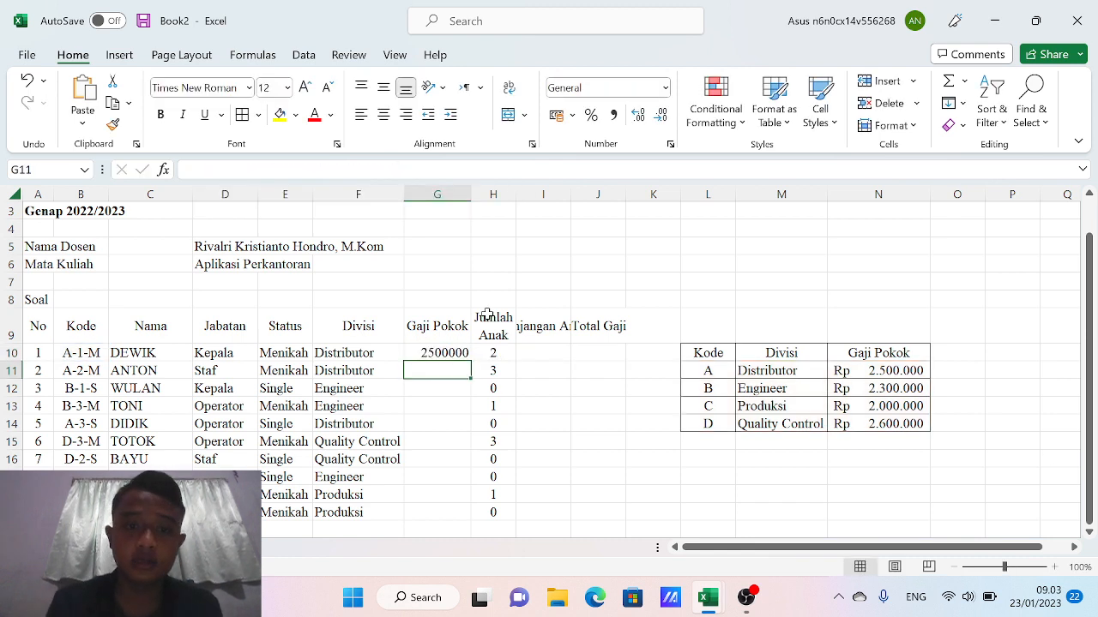
{"action": "key", "text": "Up"}
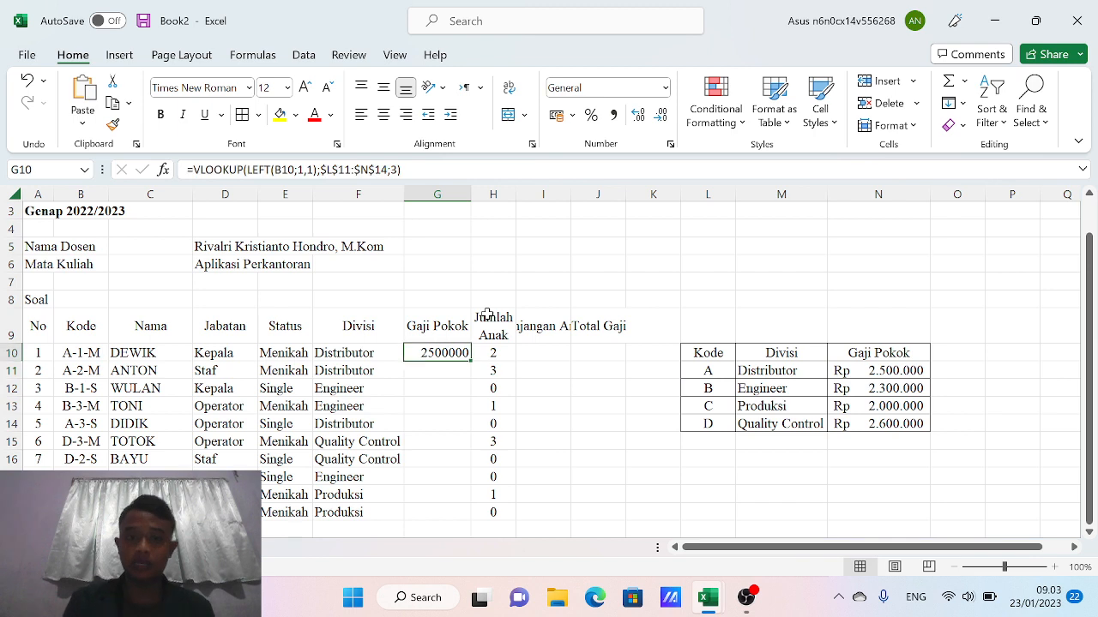
Format G10 as Accounting (Rp 2.500.000,00) and widen column G to fit it
{"action": "left_click", "coordinate": [664, 89]}
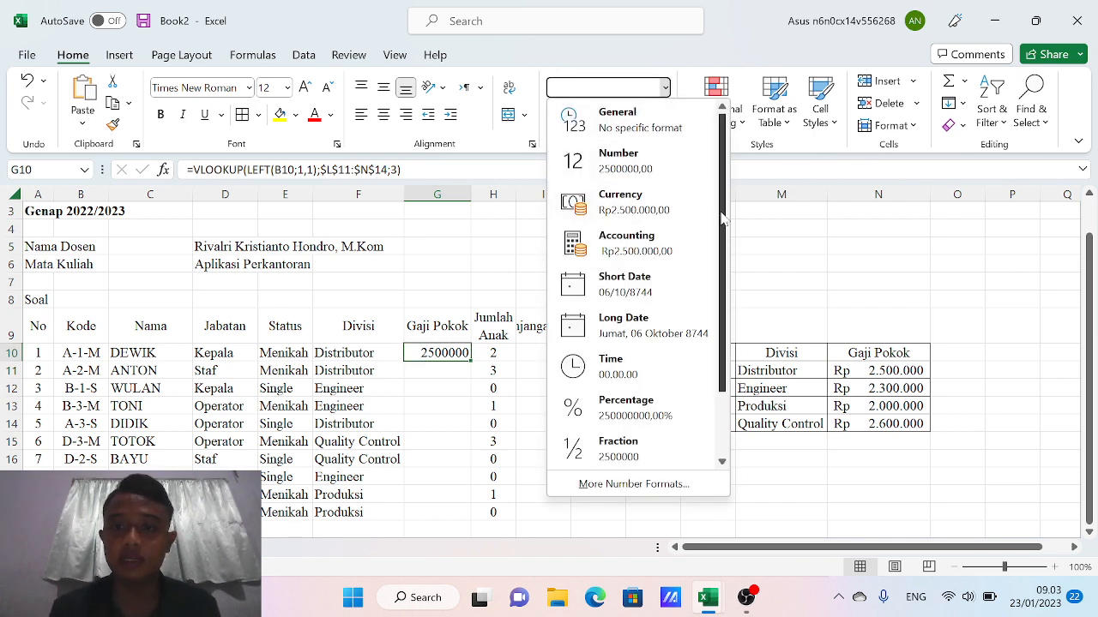
{"action": "left_click_drag", "start_coordinate": [722, 218], "coordinate": [733, 175]}
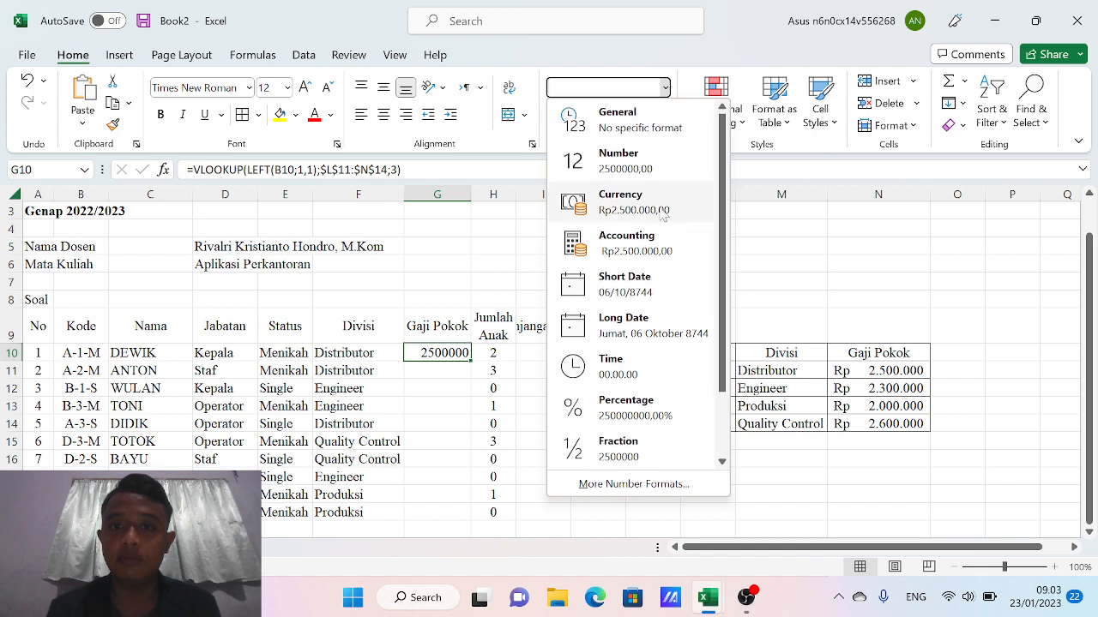
{"action": "left_click", "coordinate": [619, 241]}
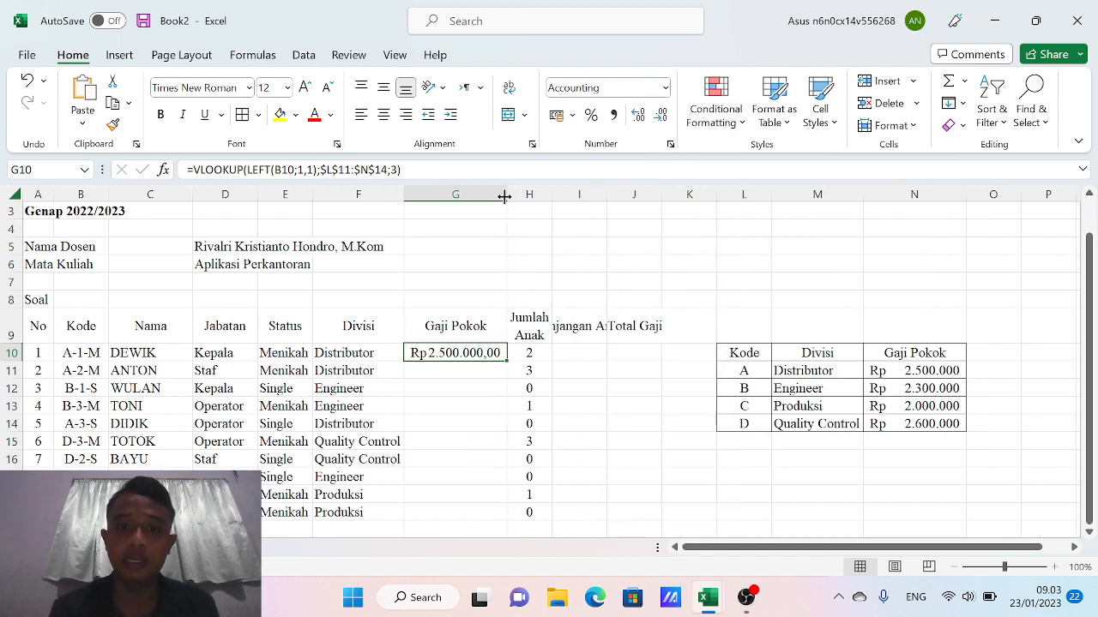
{"action": "left_click_drag", "start_coordinate": [504, 196], "coordinate": [553, 196]}
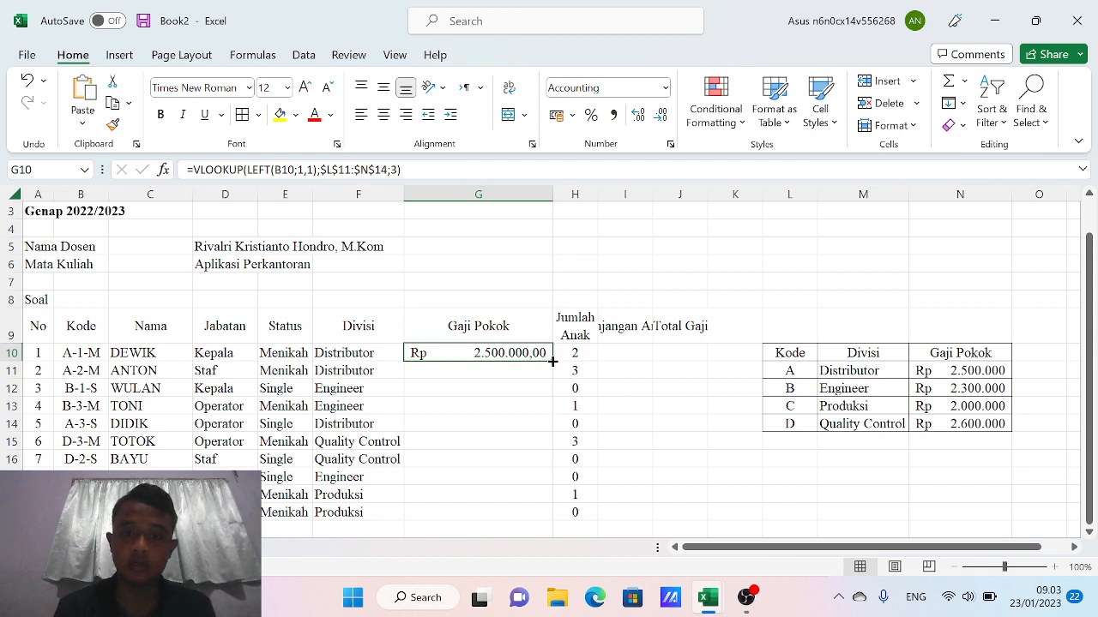
Fill the salaries down to G19, narrow column G, and widen column I for the Tunjangan Anak heading
{"action": "left_click_drag", "start_coordinate": [552, 361], "coordinate": [541, 515]}
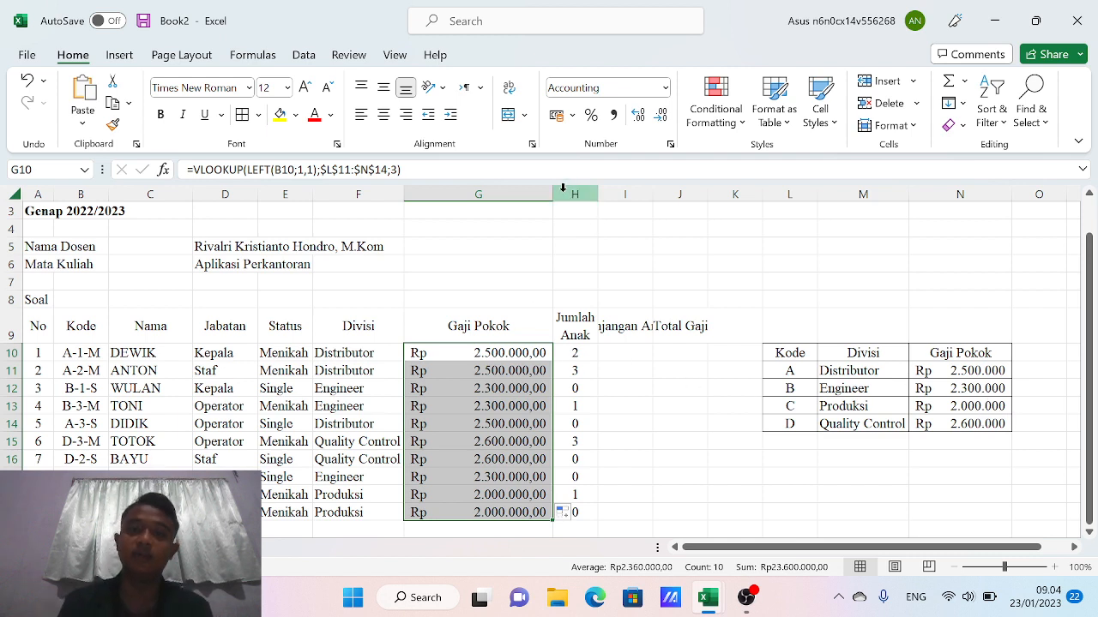
{"action": "left_click_drag", "start_coordinate": [553, 196], "coordinate": [524, 195]}
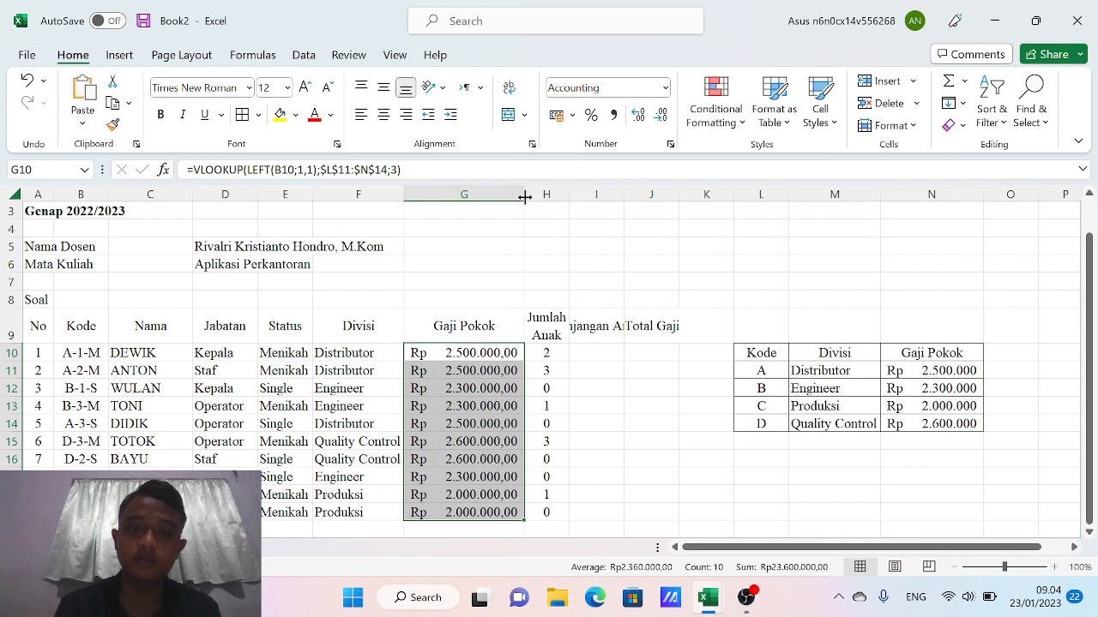
{"action": "left_click_drag", "start_coordinate": [623, 192], "coordinate": [668, 189]}
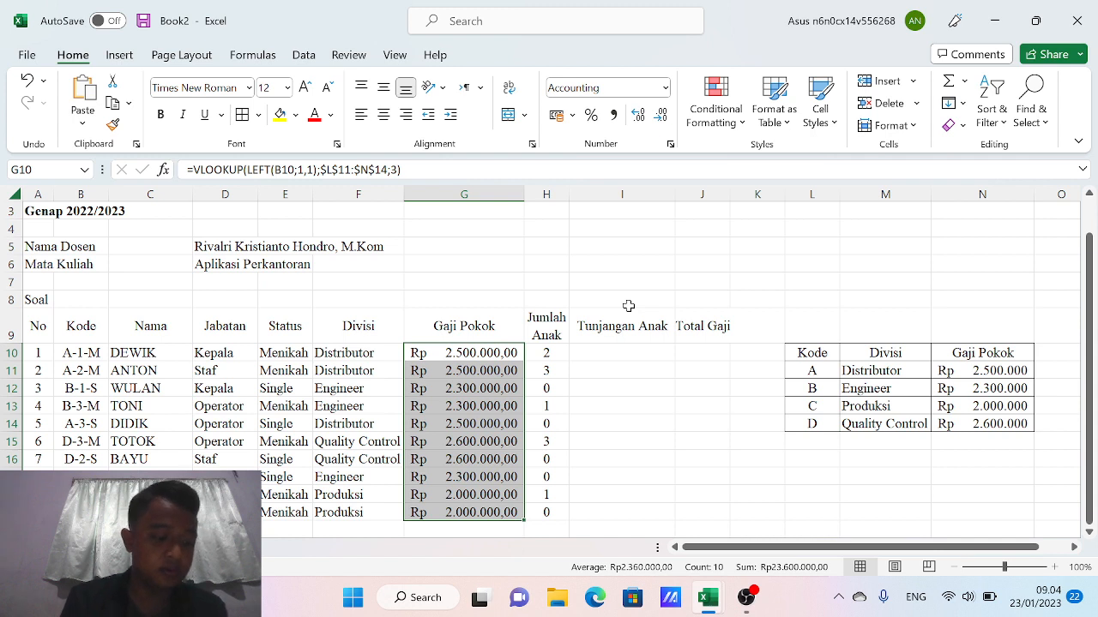
Start I10's allowance formula as =IF(E10="Menikah";H10*25000; followed by a nested IF
{"action": "left_click", "coordinate": [611, 353]}
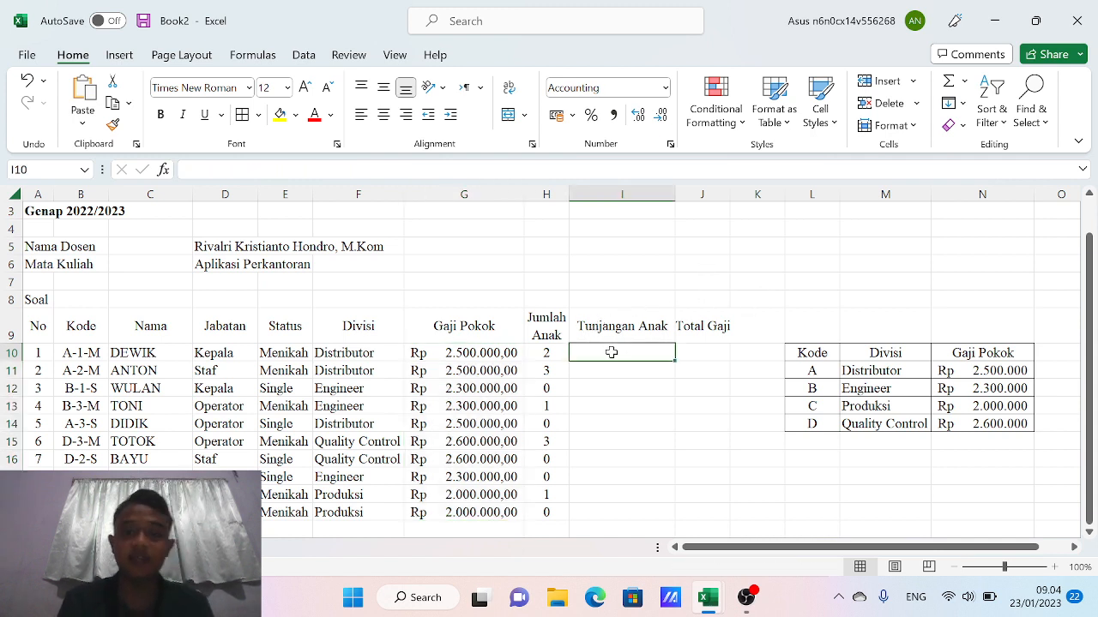
{"action": "type", "text": "="}
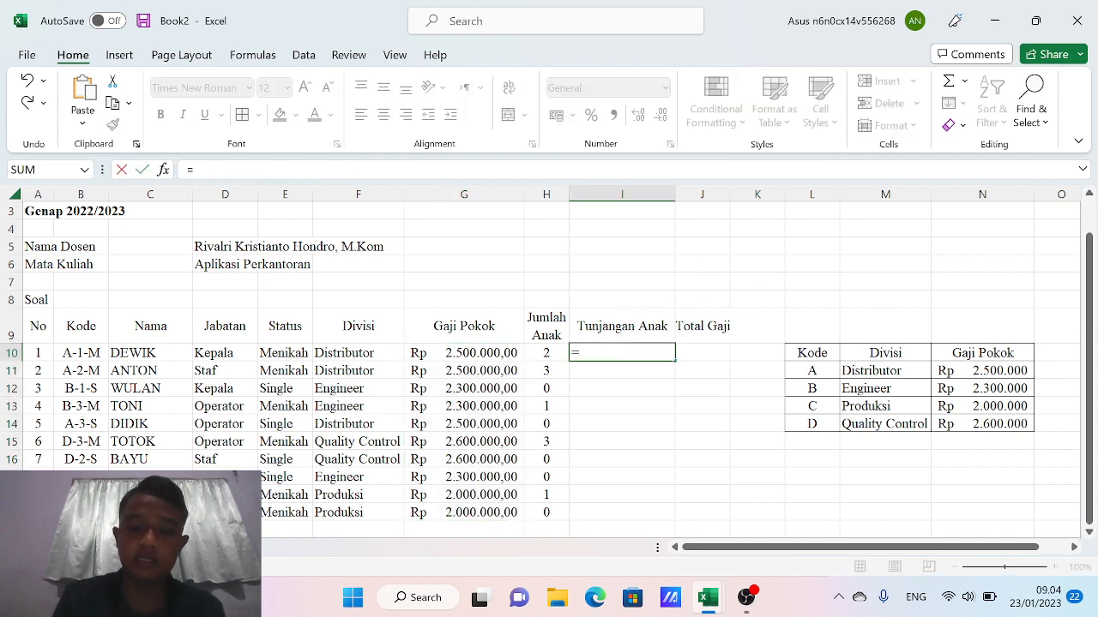
{"action": "type", "text": "if"}
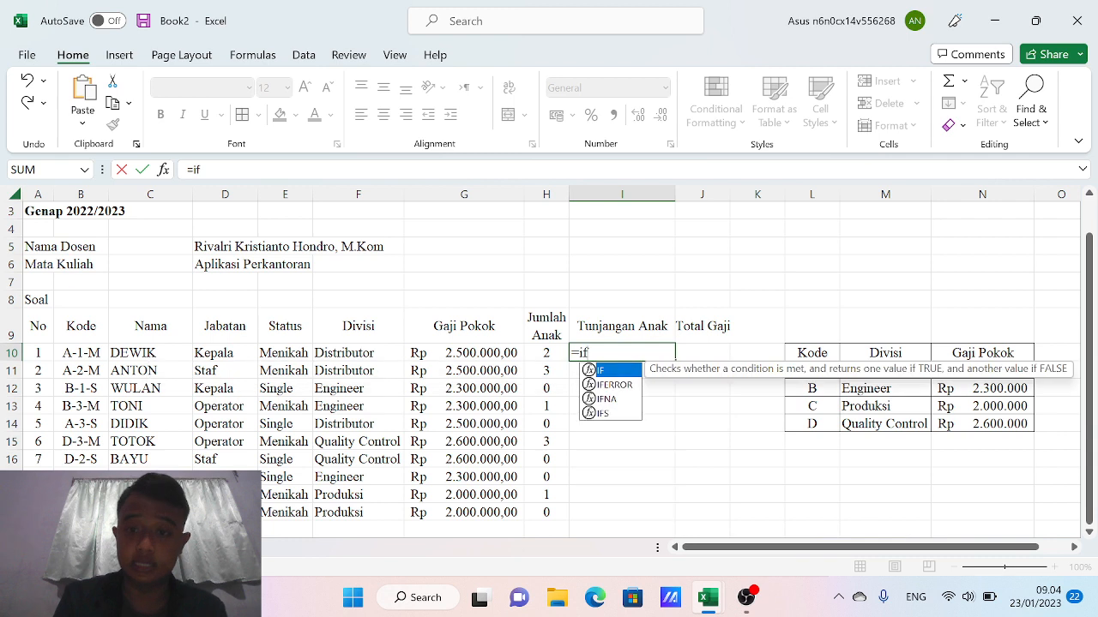
{"action": "double_click", "coordinate": [614, 371]}
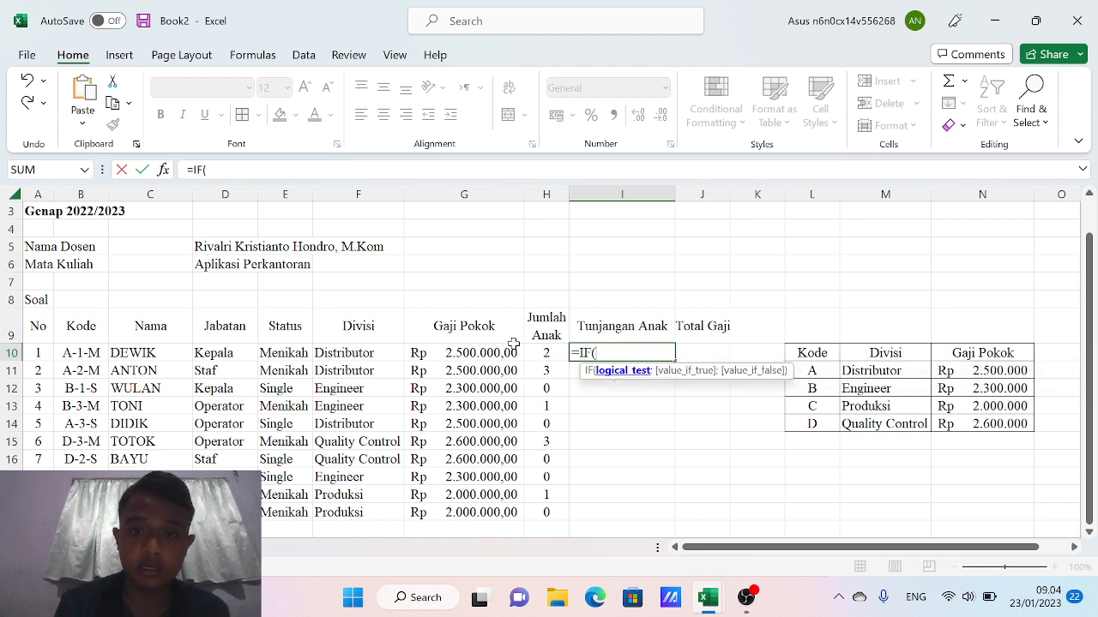
{"action": "left_click", "coordinate": [288, 357]}
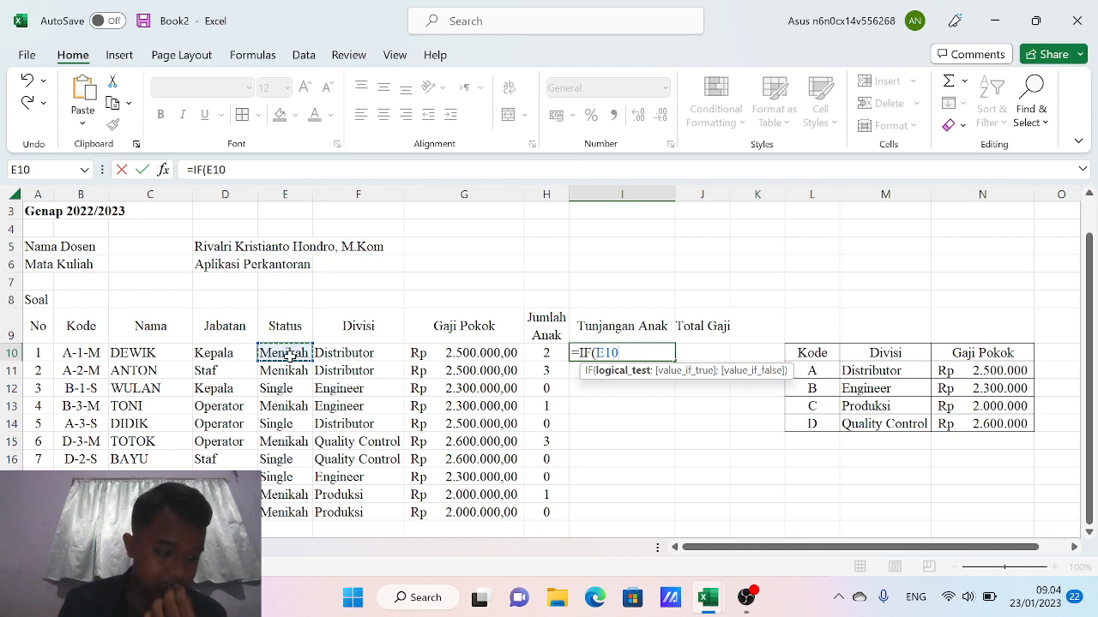
{"action": "type", "text": "=\""}
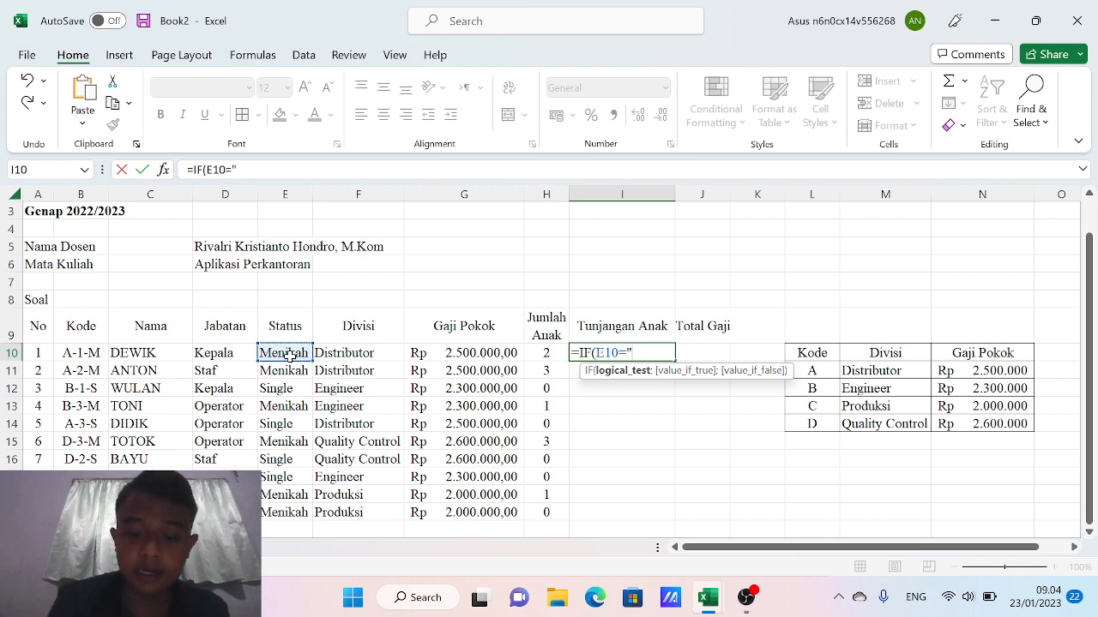
{"action": "type", "text": "Menikah"}
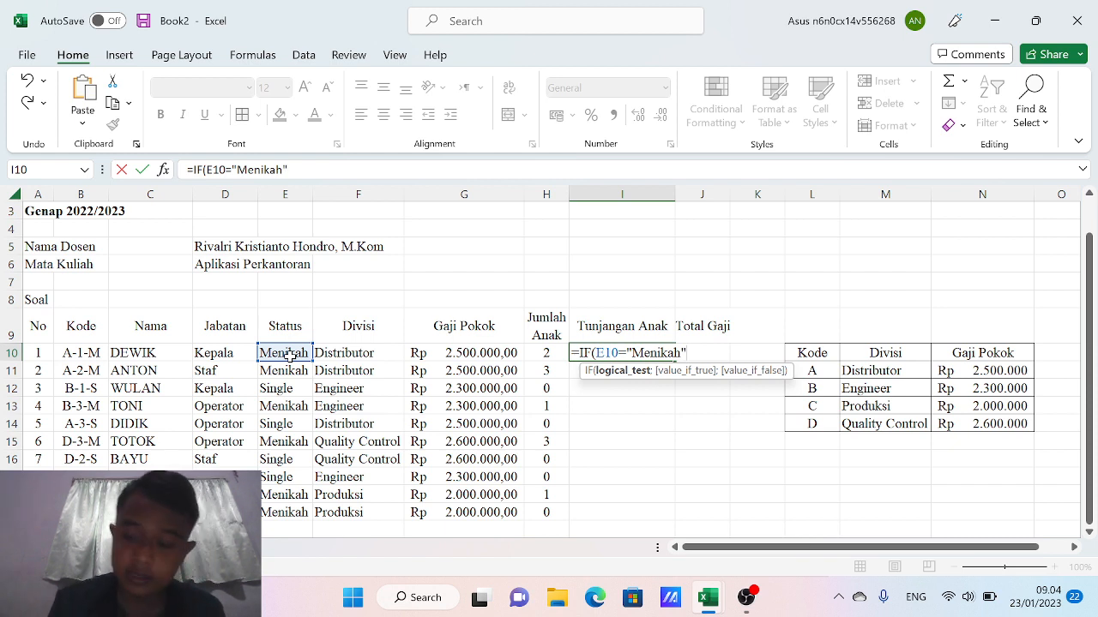
{"action": "type", "text": "\";"}
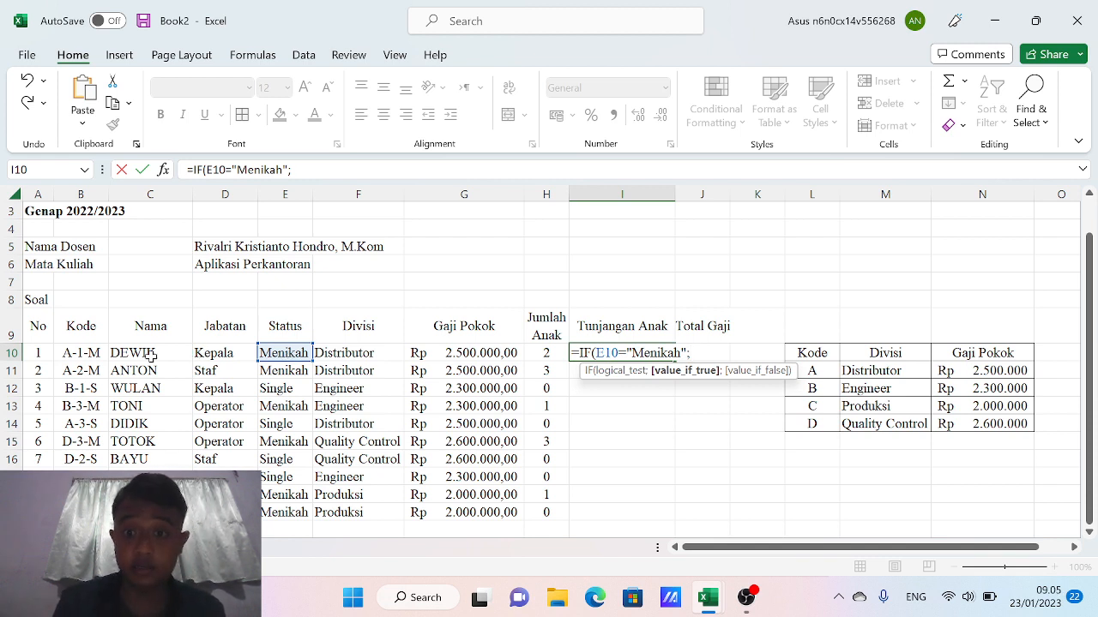
{"action": "left_click", "coordinate": [550, 351]}
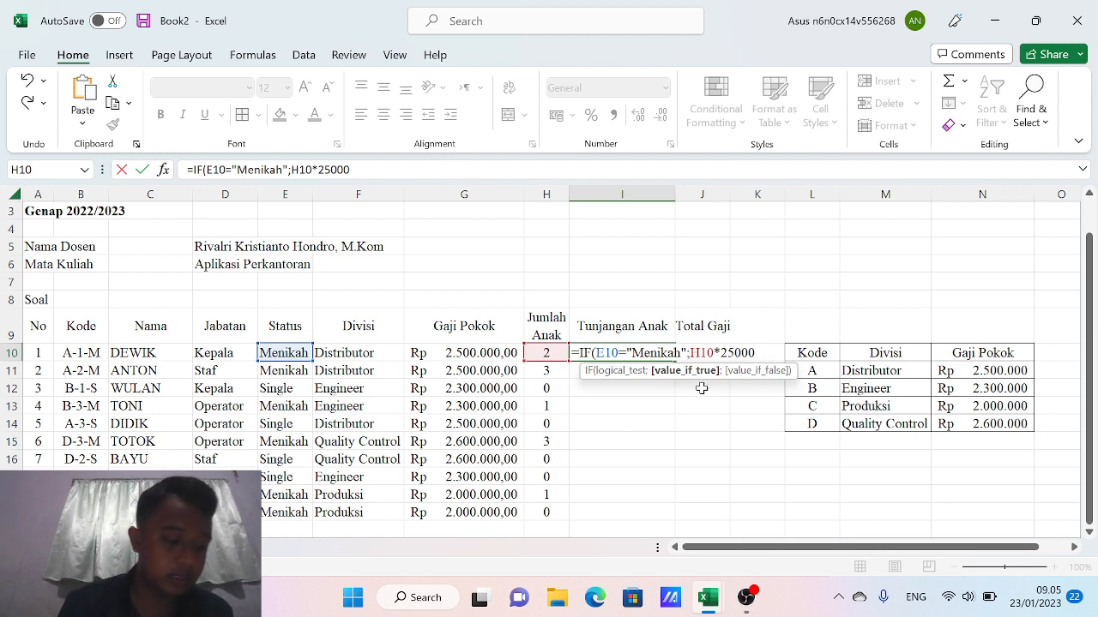
{"action": "type", "text": ";"}
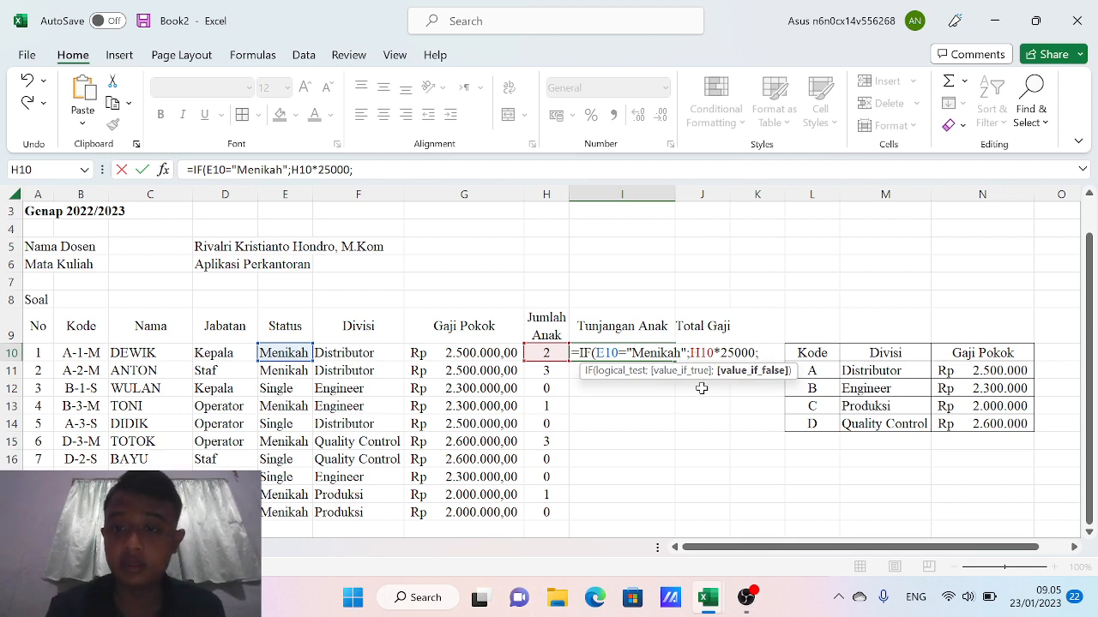
{"action": "type", "text": "if"}
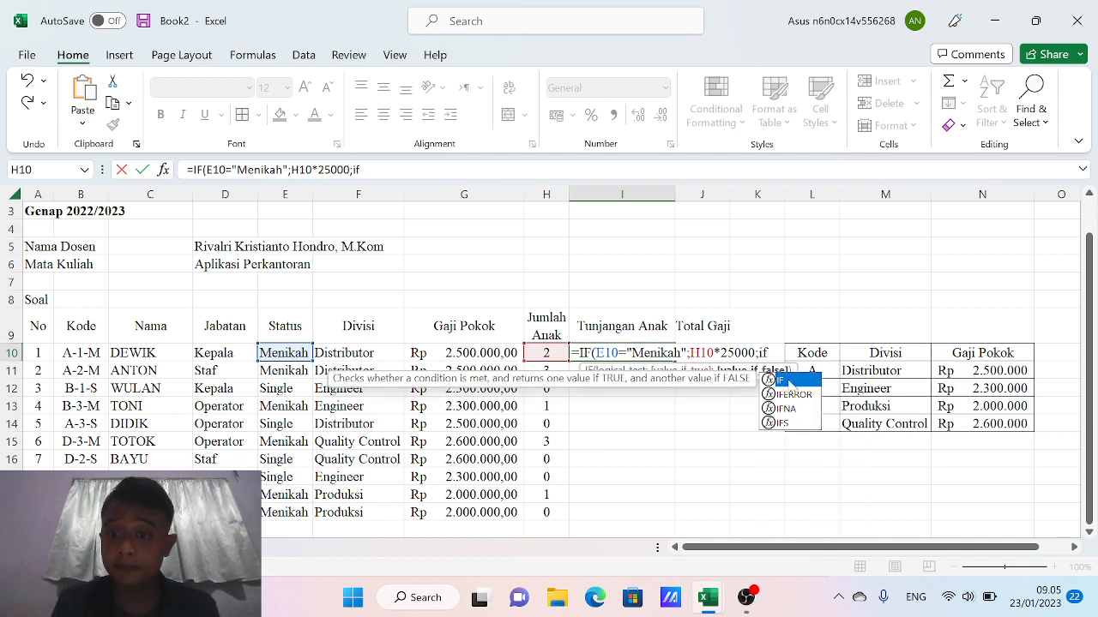
Extend the I10 formula with a nested IF(E10="Single";0 and enter it
{"action": "double_click", "coordinate": [789, 381]}
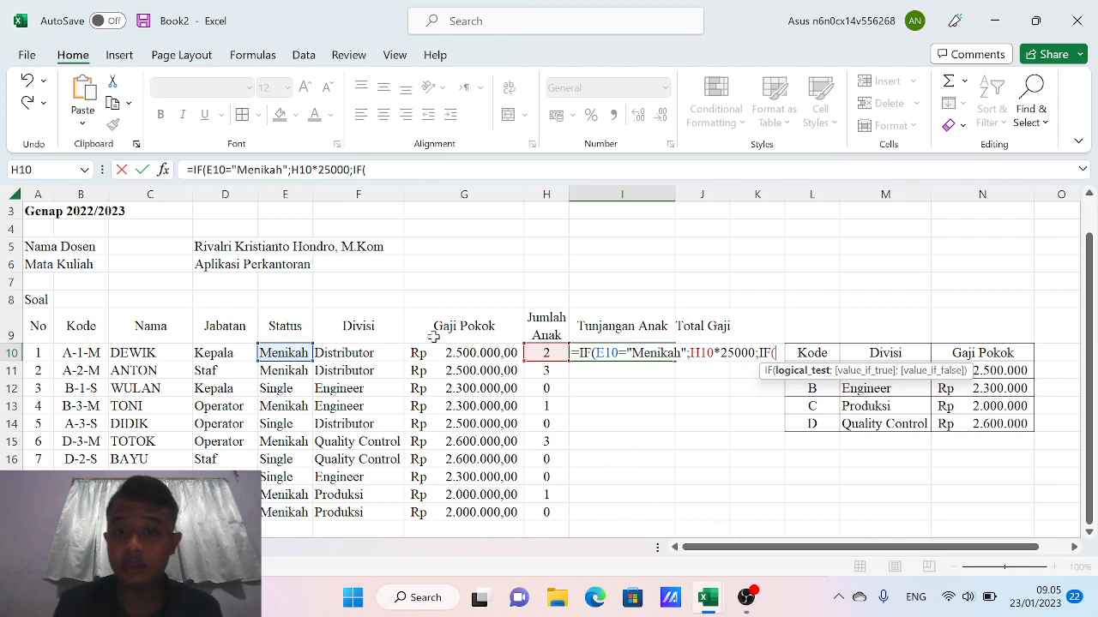
{"action": "left_click", "coordinate": [289, 350]}
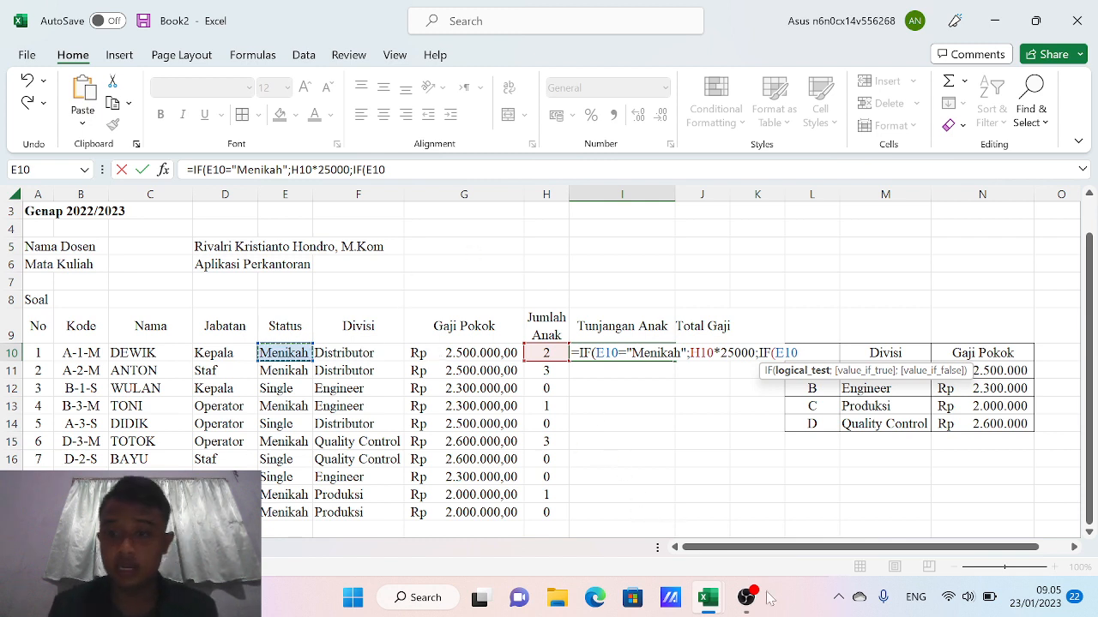
{"action": "type", "text": "="}
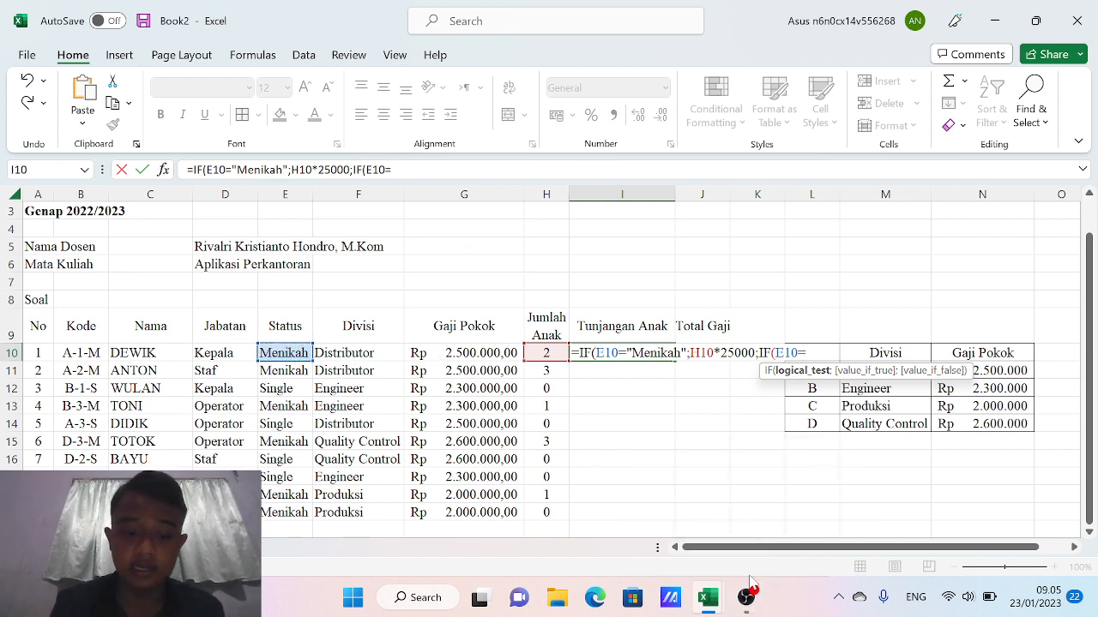
{"action": "type", "text": "\"single"}
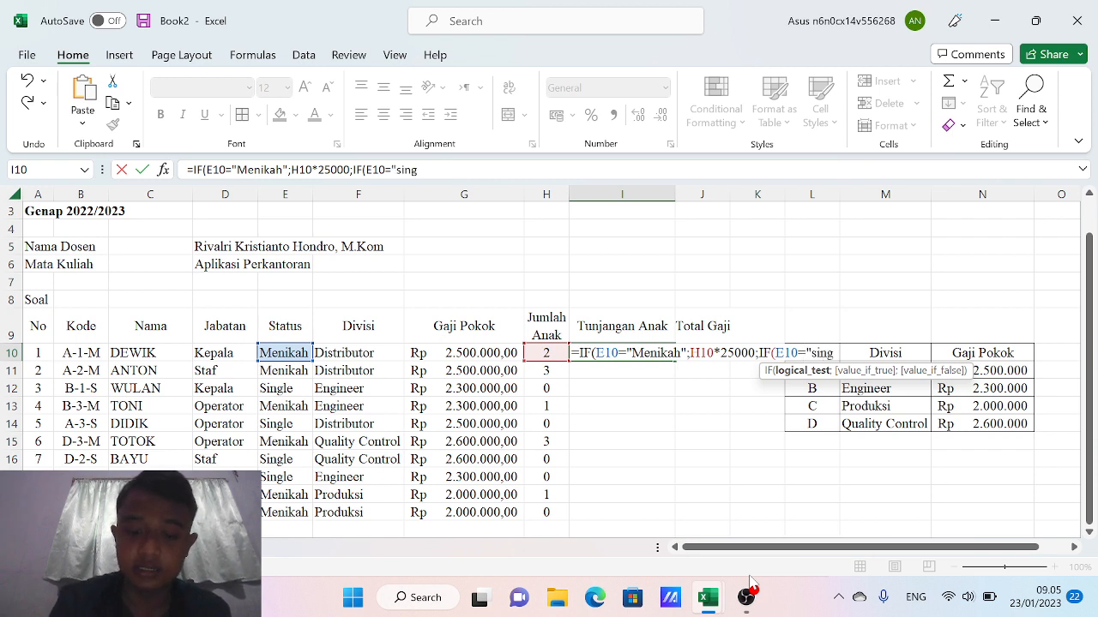
{"action": "key", "text": "BackSpace"}
{"action": "key", "text": "BackSpace"}
{"action": "key", "text": "BackSpace"}
{"action": "key", "text": "BackSpace"}
{"action": "key", "text": "BackSpace"}
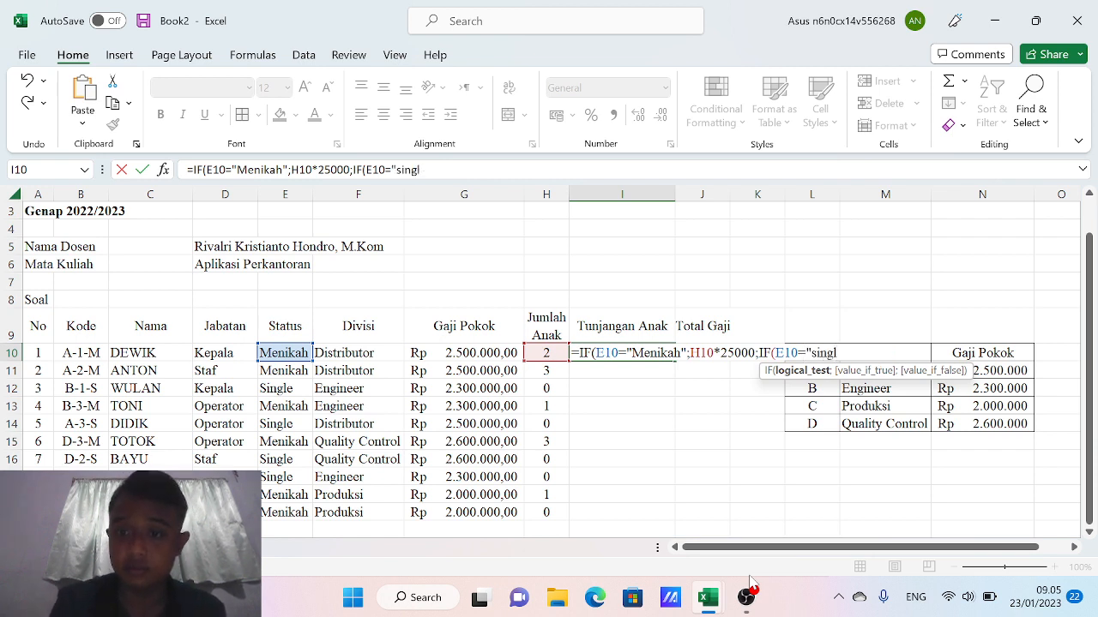
{"action": "type", "text": "Single"}
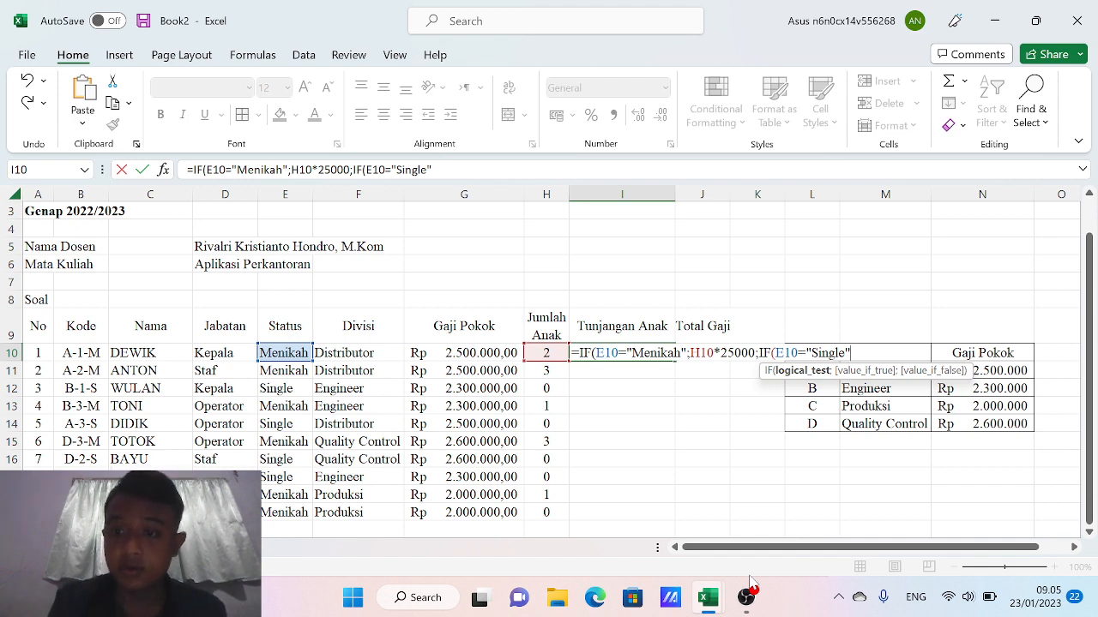
{"action": "type", "text": ";"}
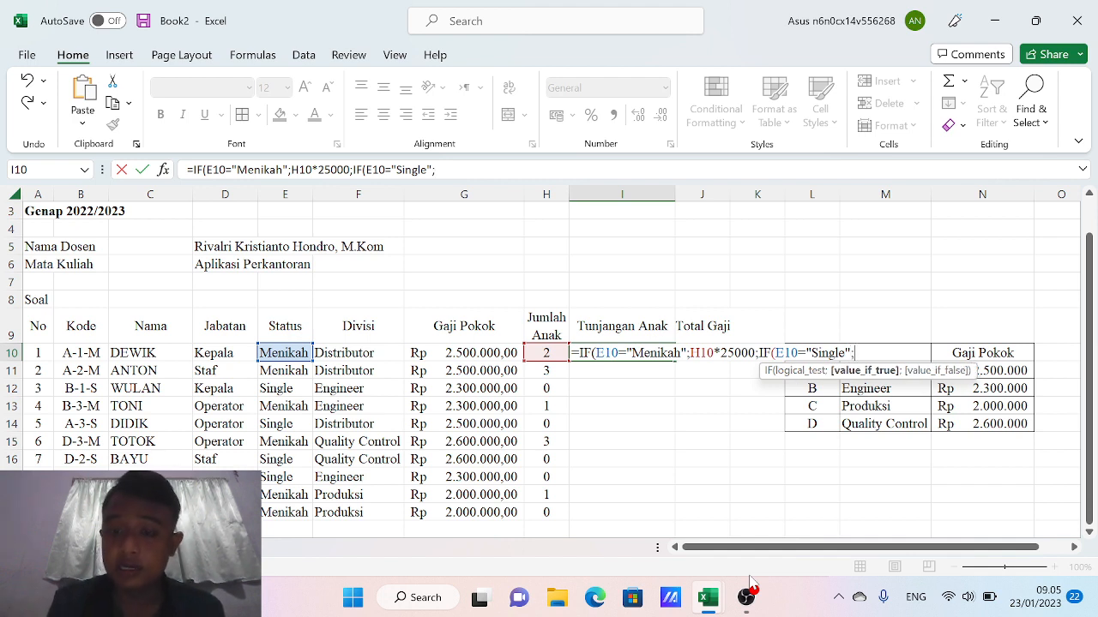
{"action": "type", "text": "0"}
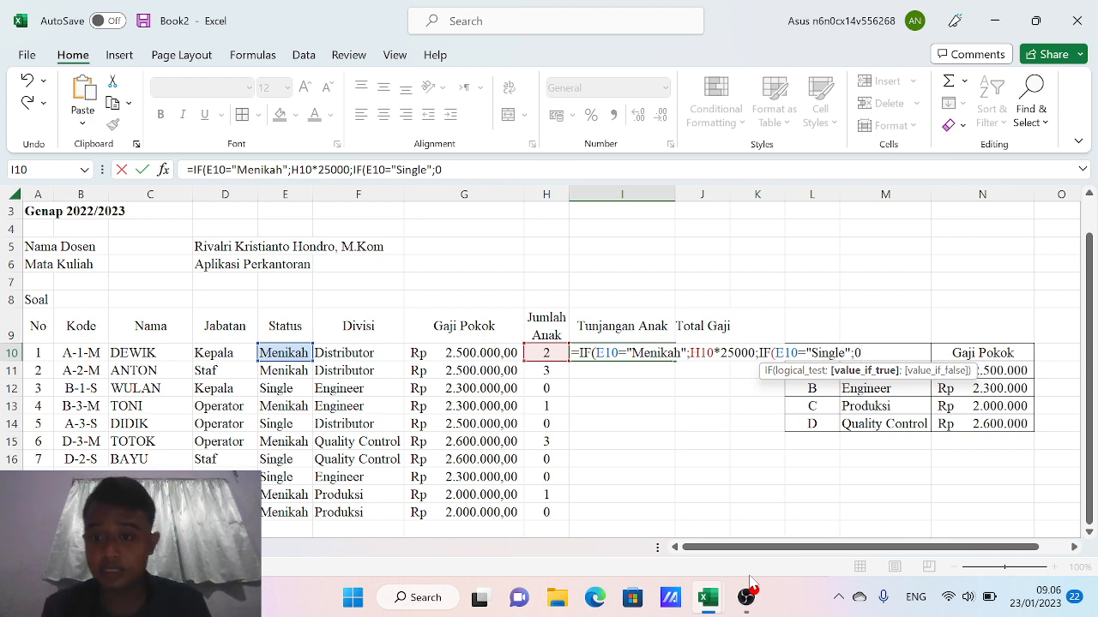
{"action": "key", "text": "Return"}
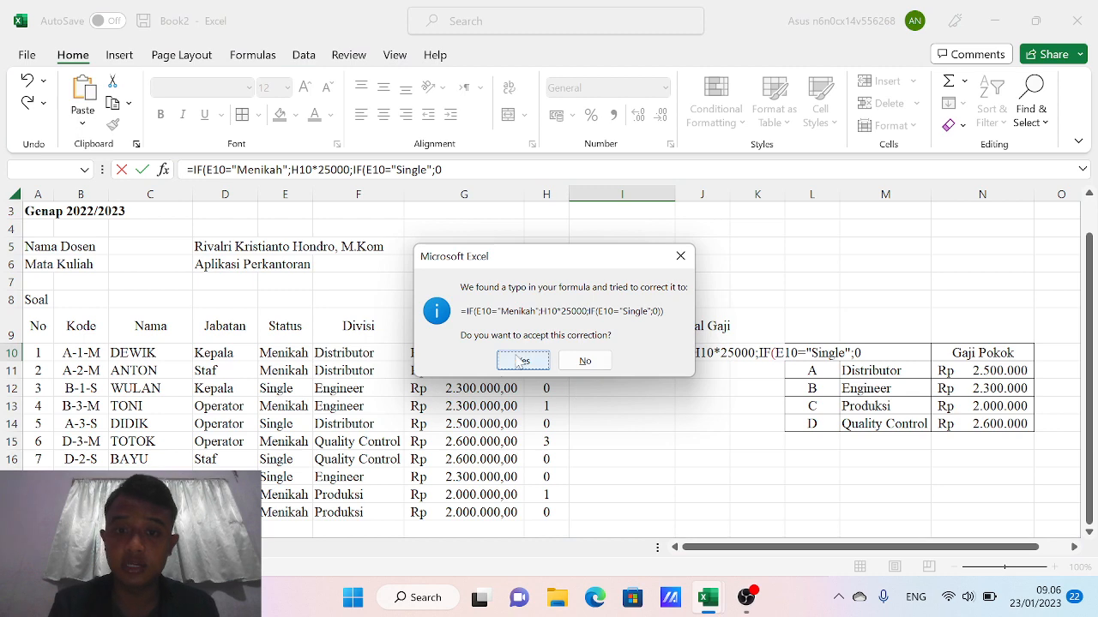
Accept Excel's correction, fill the allowance formula down to I19, and apply Rp Accounting format
{"action": "left_click", "coordinate": [521, 361]}
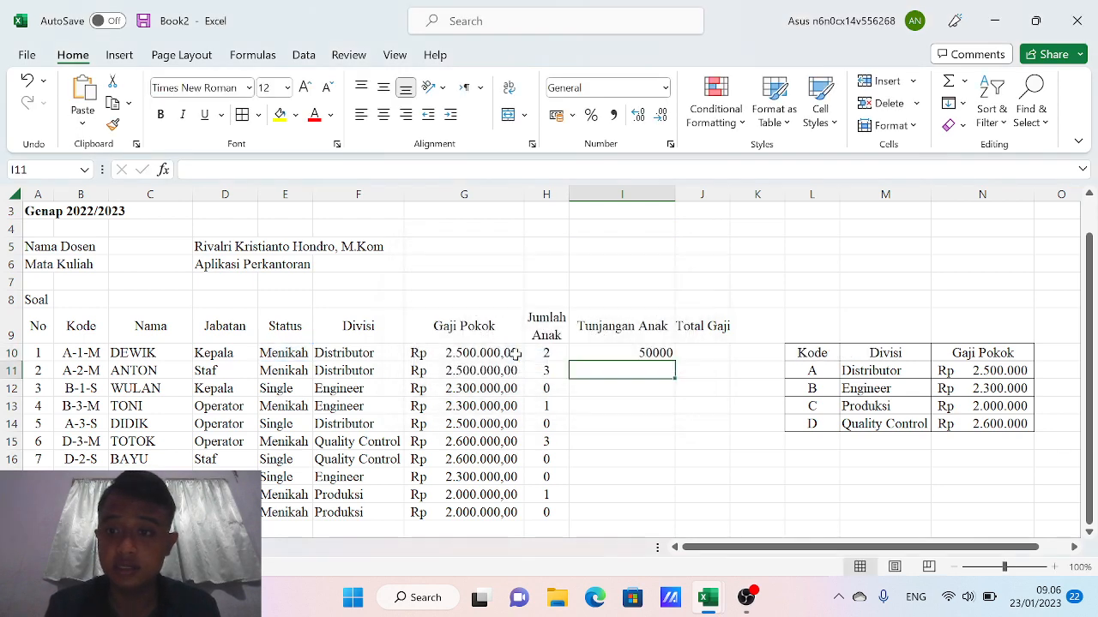
{"action": "left_click", "coordinate": [623, 353]}
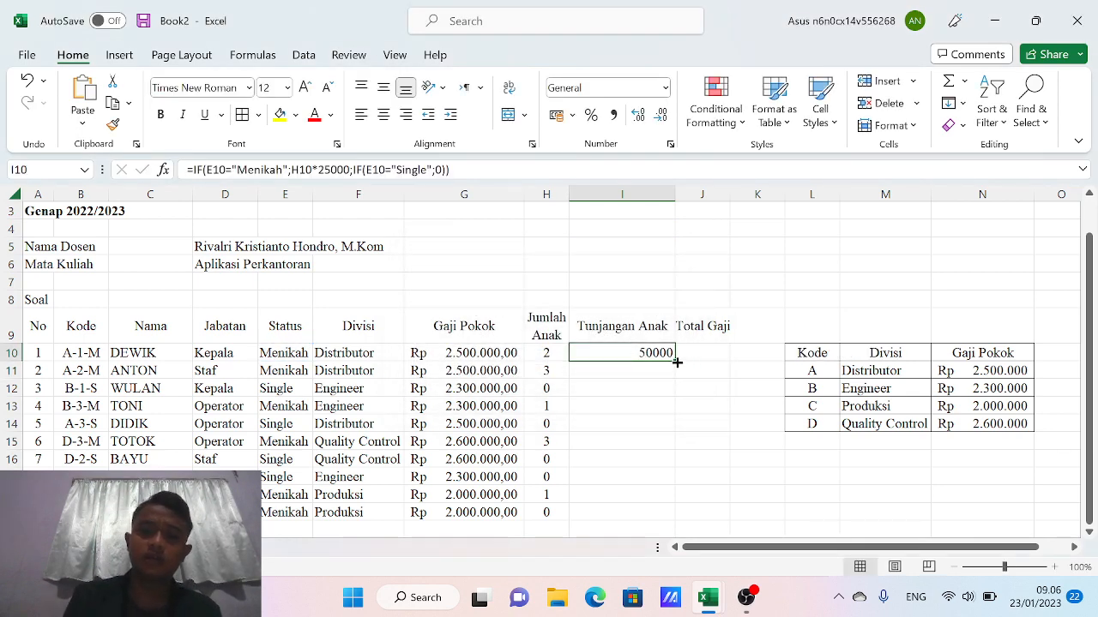
{"action": "left_click_drag", "start_coordinate": [677, 362], "coordinate": [667, 512]}
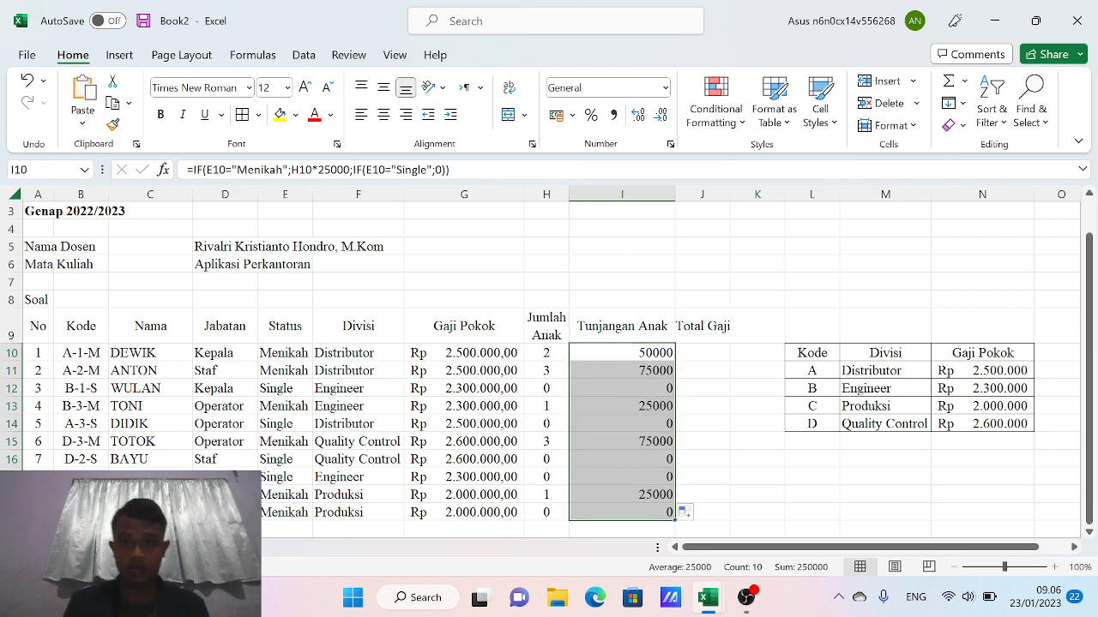
{"action": "left_click", "coordinate": [666, 89]}
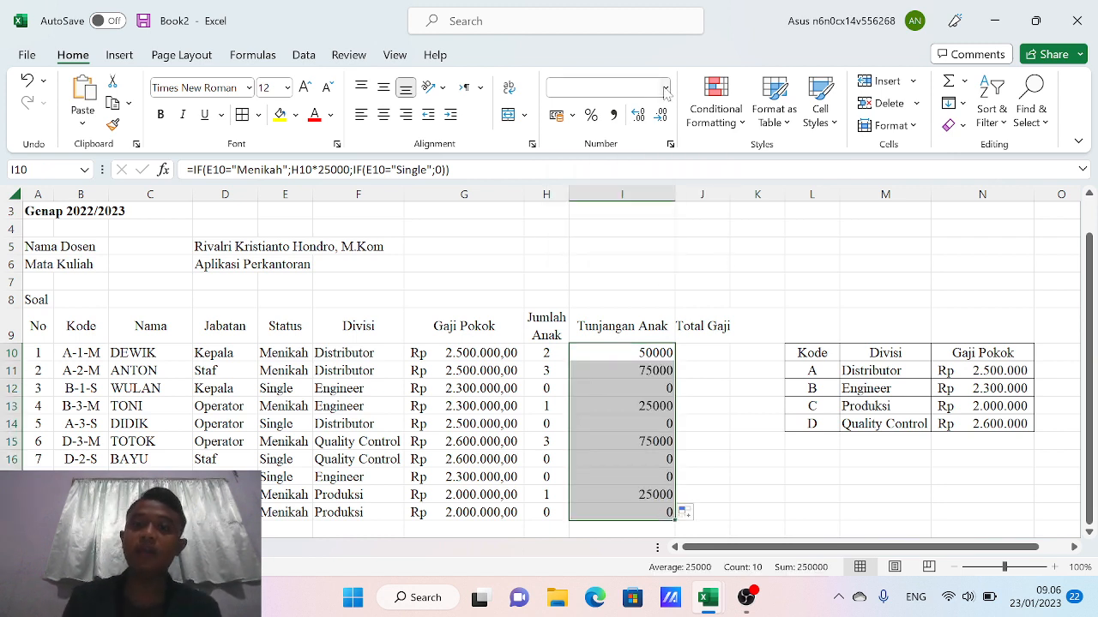
{"action": "left_click", "coordinate": [655, 246]}
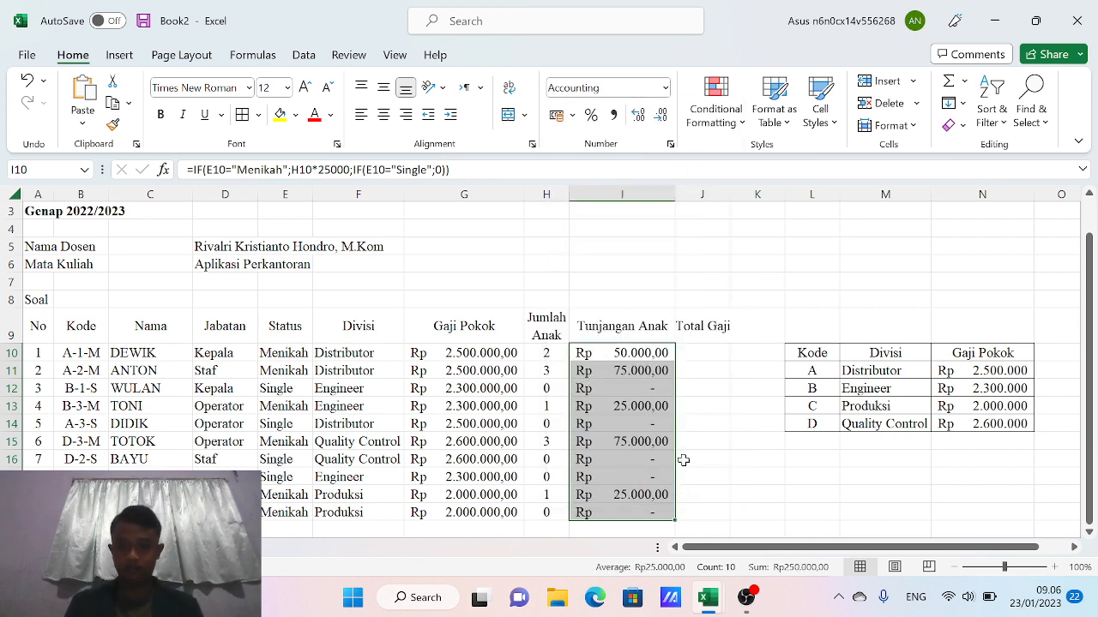
Check the row 12 values and make column I narrower
{"action": "left_click", "coordinate": [542, 387]}
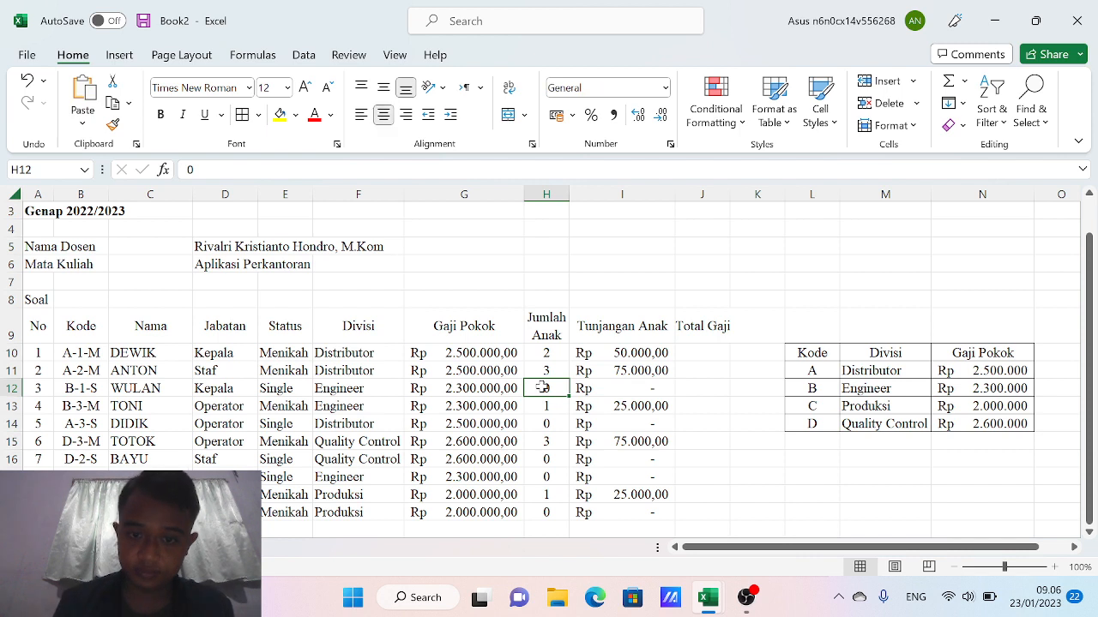
{"action": "key", "text": "Left"}
{"action": "key", "text": "Right"}
{"action": "key", "text": "Right"}
{"action": "key", "text": "Left"}
{"action": "key", "text": "Left"}
{"action": "key", "text": "Left"}
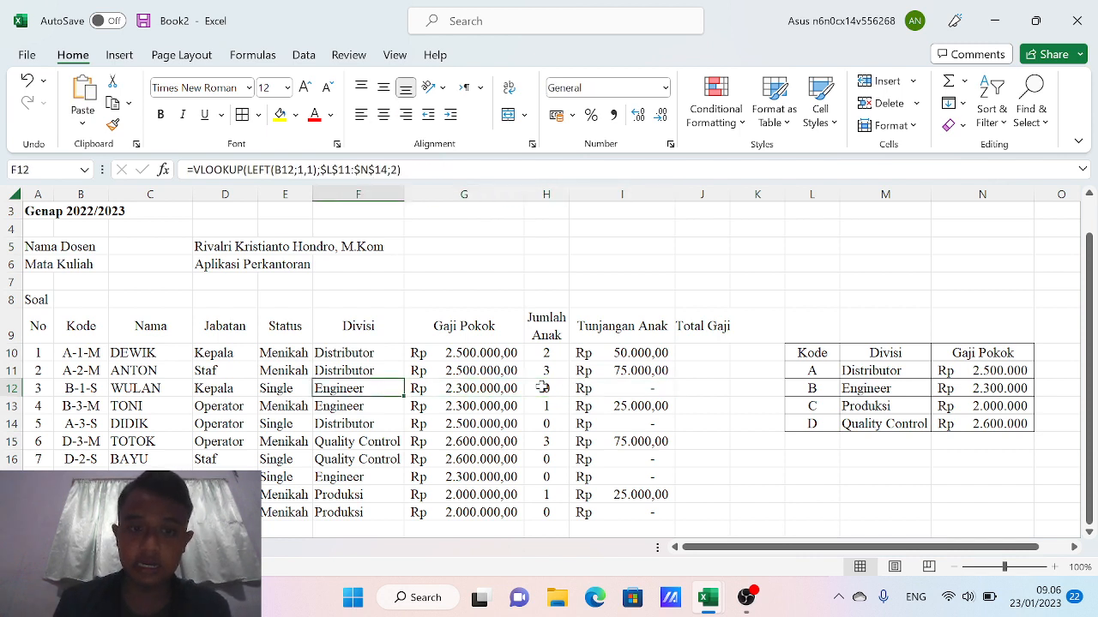
{"action": "key", "text": "Left"}
{"action": "key", "text": "Right"}
{"action": "key", "text": "Right"}
{"action": "key", "text": "Right"}
{"action": "key", "text": "Right"}
{"action": "key", "text": "Right"}
{"action": "key", "text": "Left"}
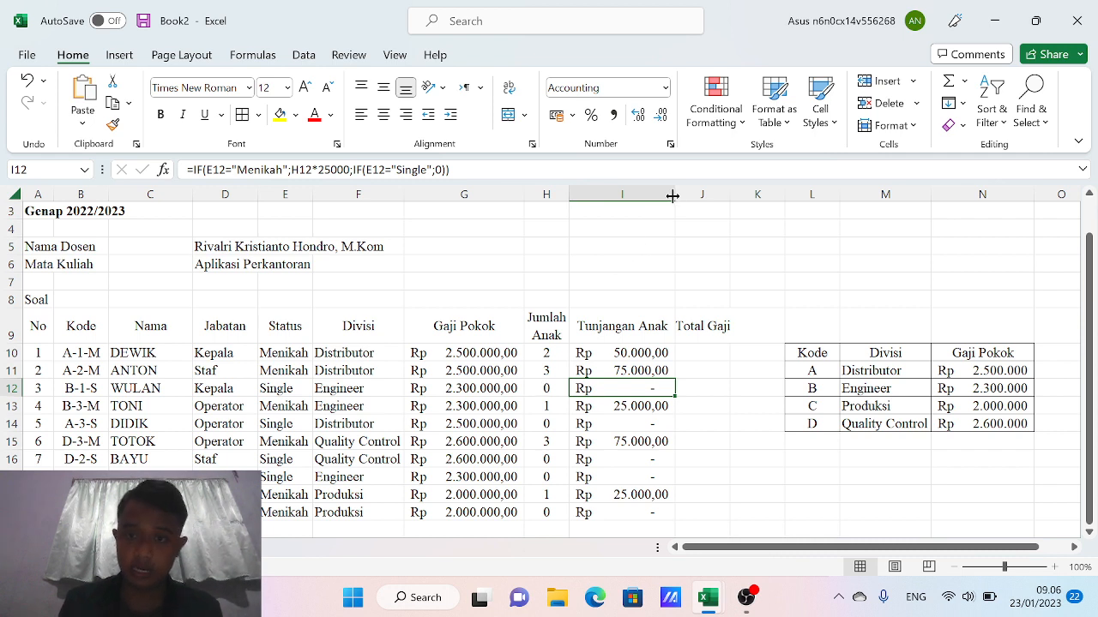
{"action": "left_click_drag", "start_coordinate": [675, 195], "coordinate": [667, 195]}
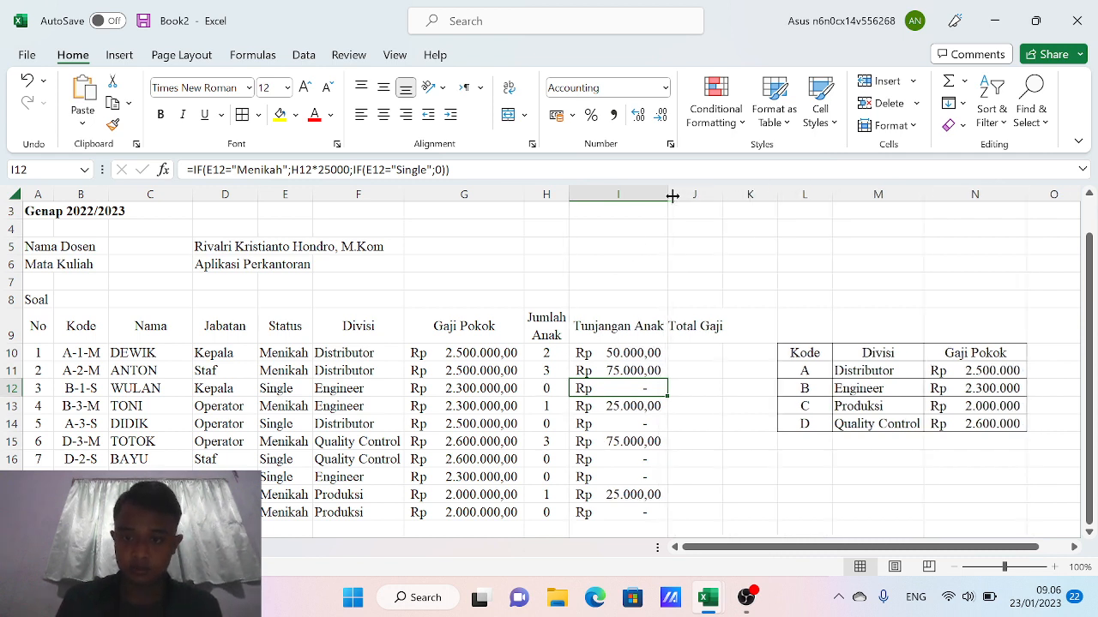
{"action": "left_click", "coordinate": [705, 354]}
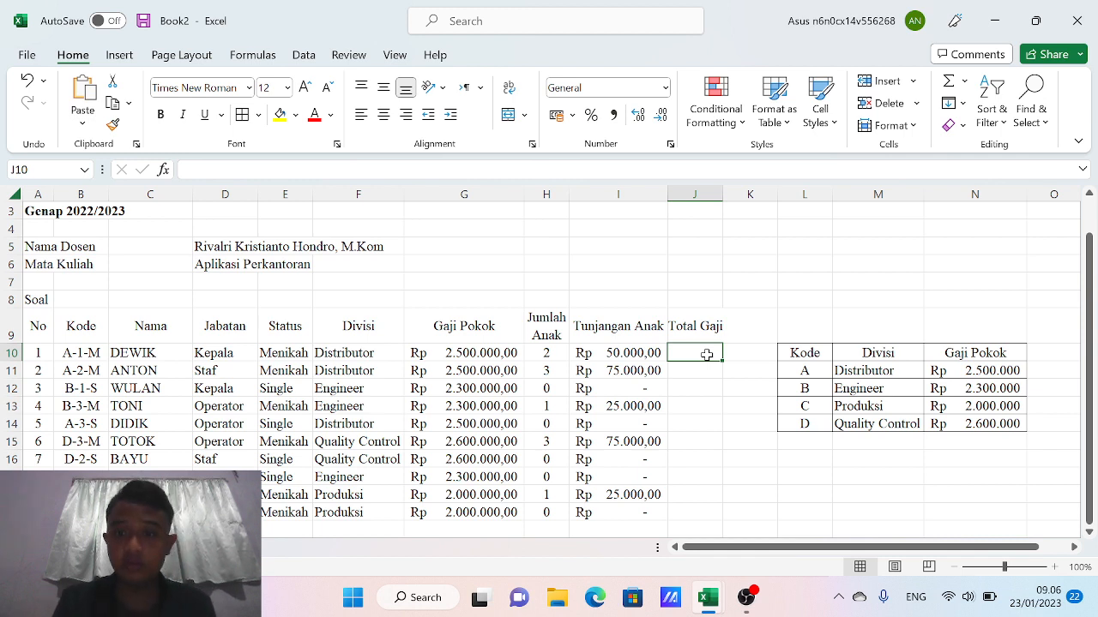
Enter =SUM(G10;I10) in J10 to total base salary and child allowance
{"action": "type", "text": "="}
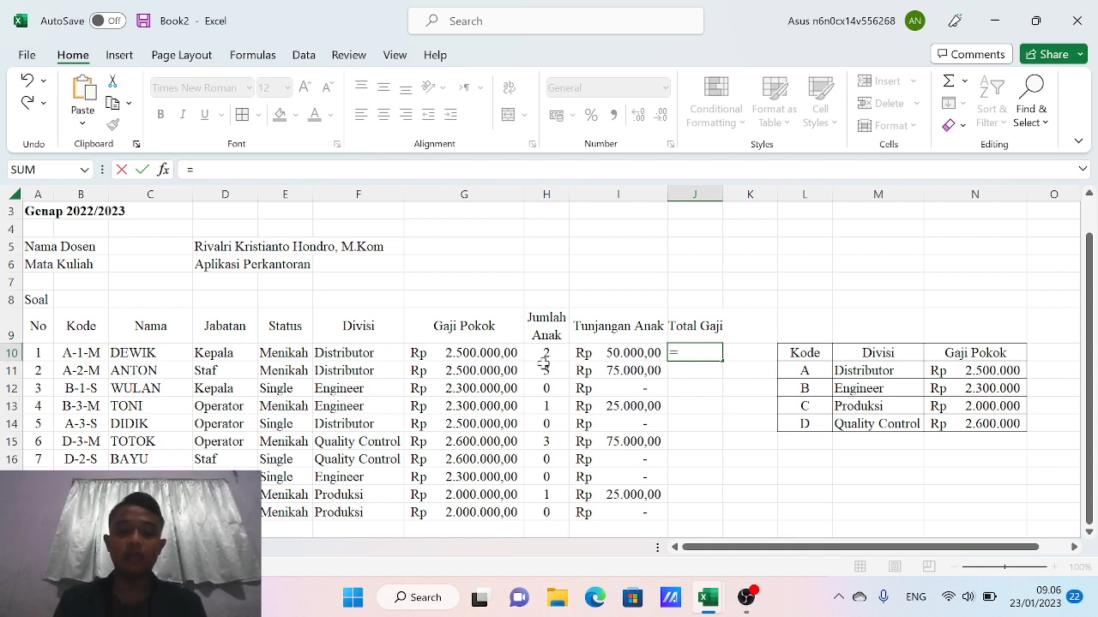
{"action": "type", "text": "sum"}
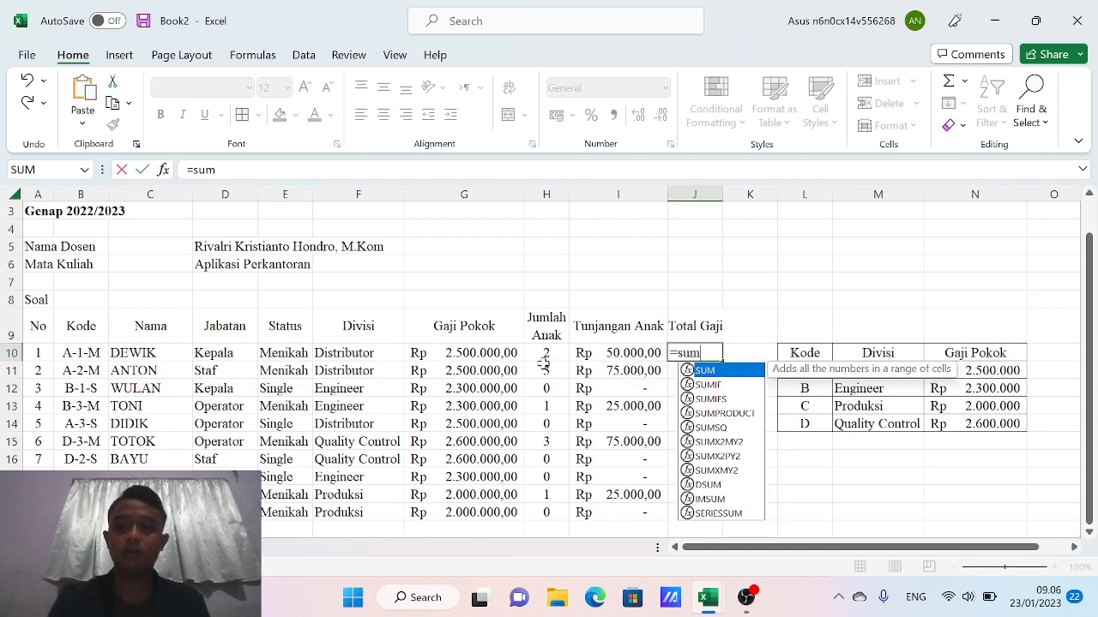
{"action": "double_click", "coordinate": [725, 373]}
{"action": "left_click", "coordinate": [490, 354]}
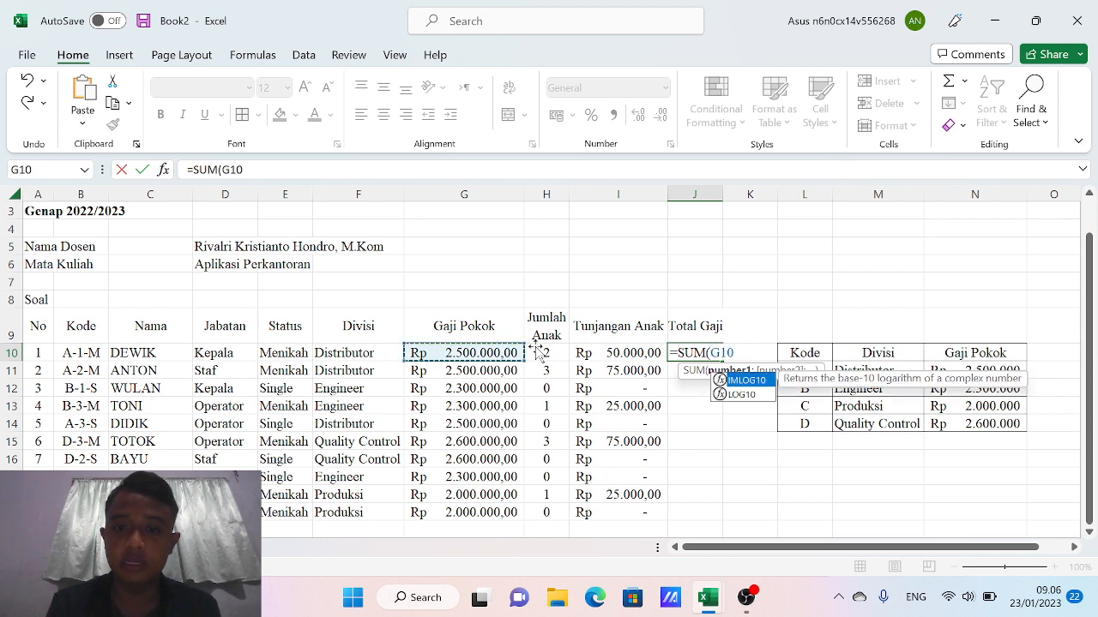
{"action": "type", "text": ";"}
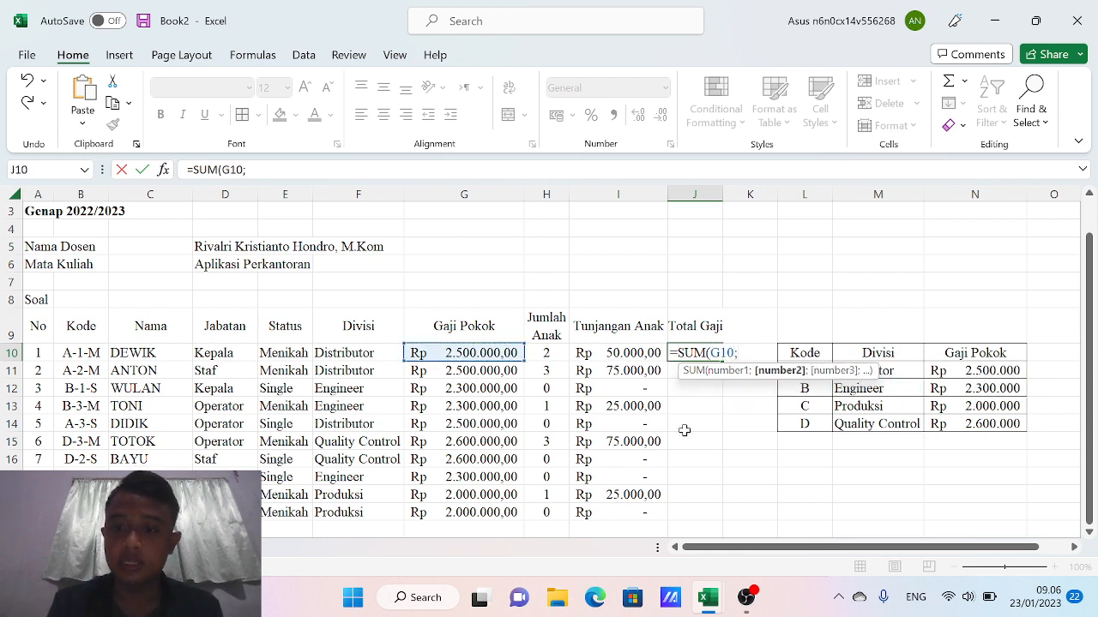
{"action": "left_click", "coordinate": [625, 354]}
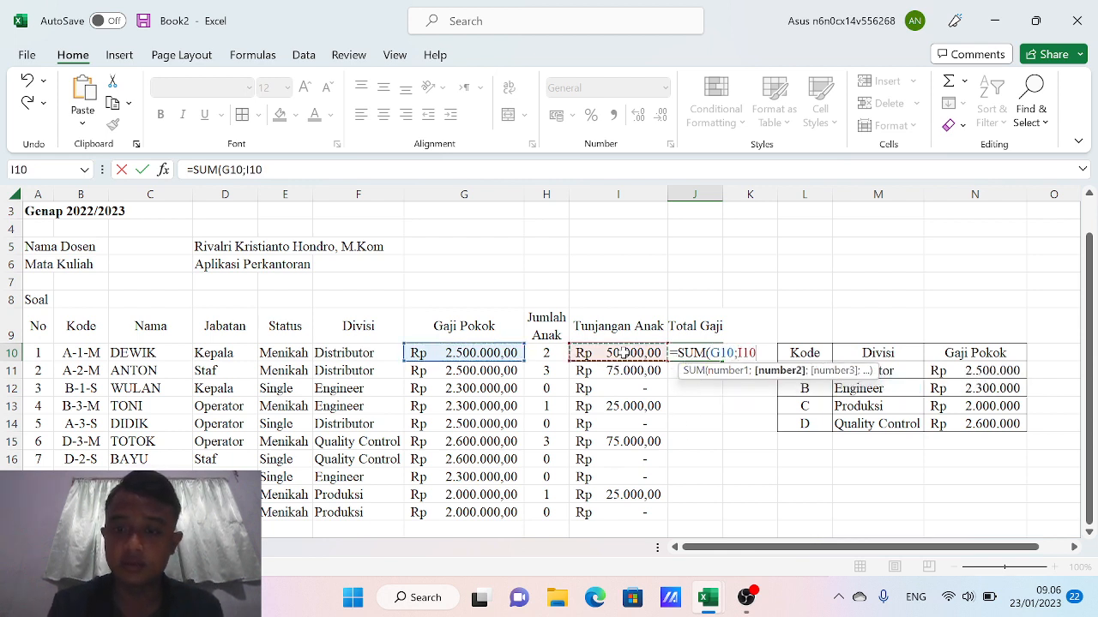
{"action": "key", "text": "Return"}
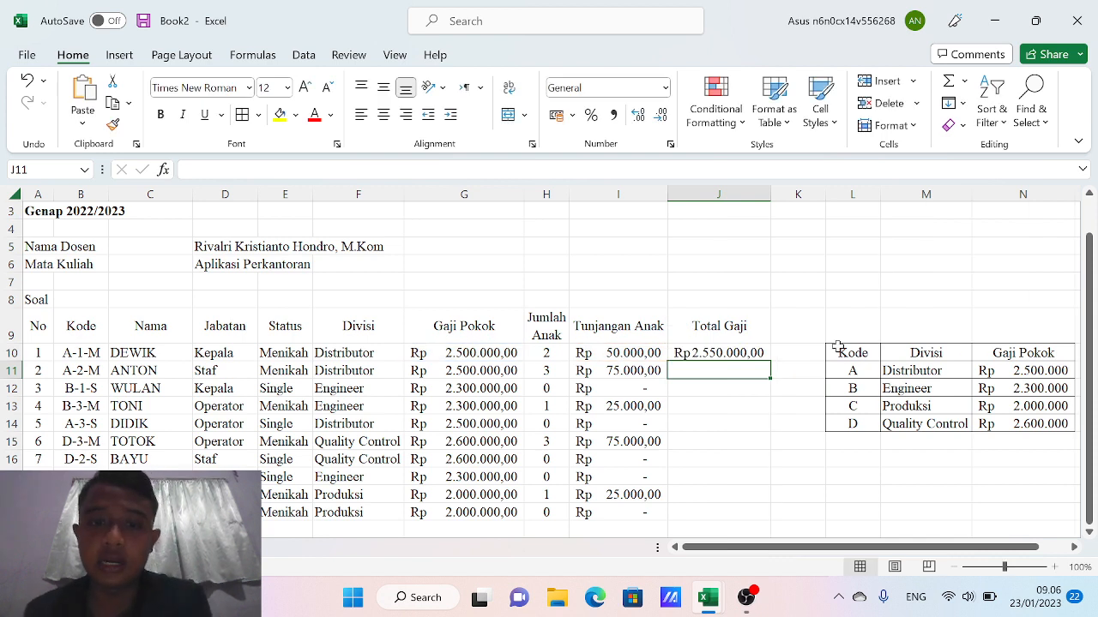
Widen column J and fill the total salary formula down to J19
{"action": "left_click_drag", "start_coordinate": [771, 191], "coordinate": [790, 191]}
{"action": "left_click", "coordinate": [740, 348]}
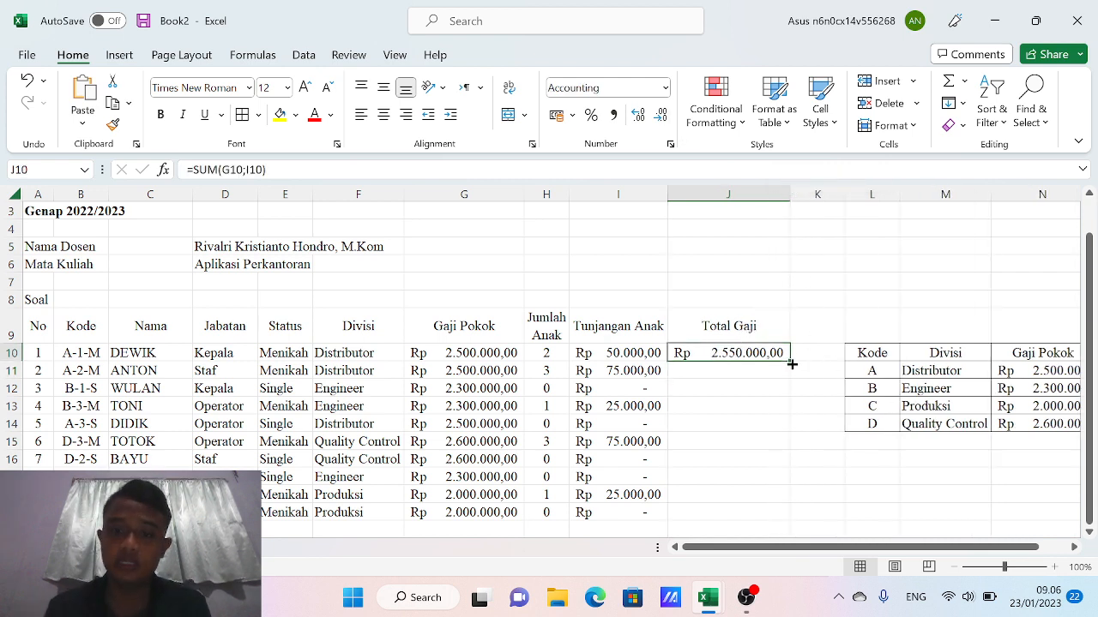
{"action": "left_click_drag", "start_coordinate": [789, 360], "coordinate": [772, 528]}
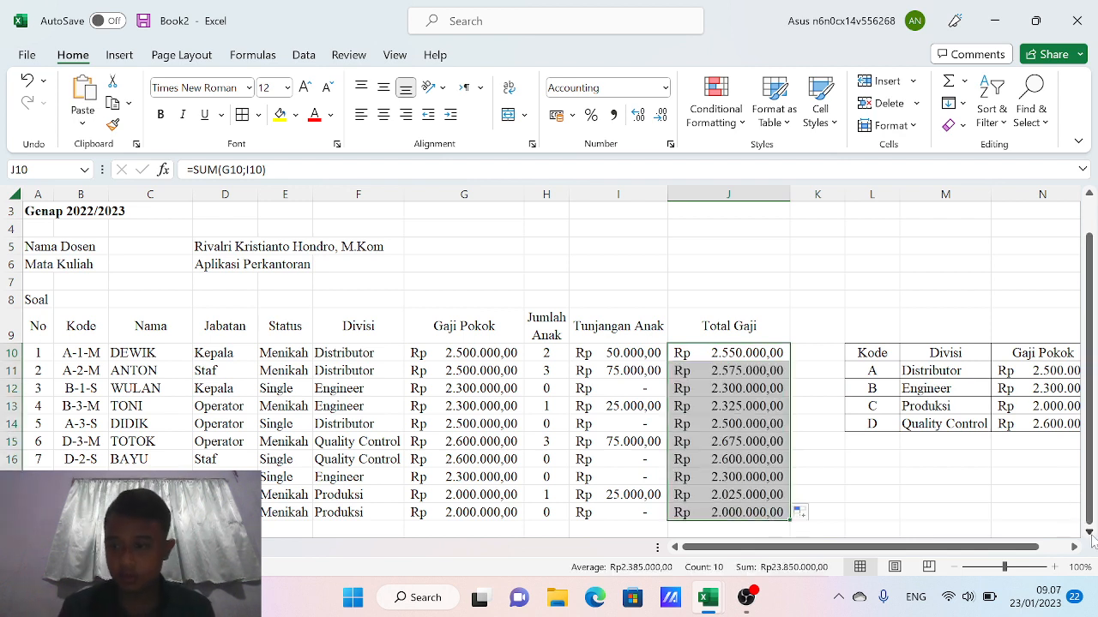
Type the label 'Total seluruh gaji' in A20 below the table
{"action": "scroll", "coordinate": [1091, 536], "scroll_direction": "down", "scroll_amount": 2}
{"action": "scroll", "coordinate": [1091, 536], "scroll_direction": "down", "scroll_amount": 1}
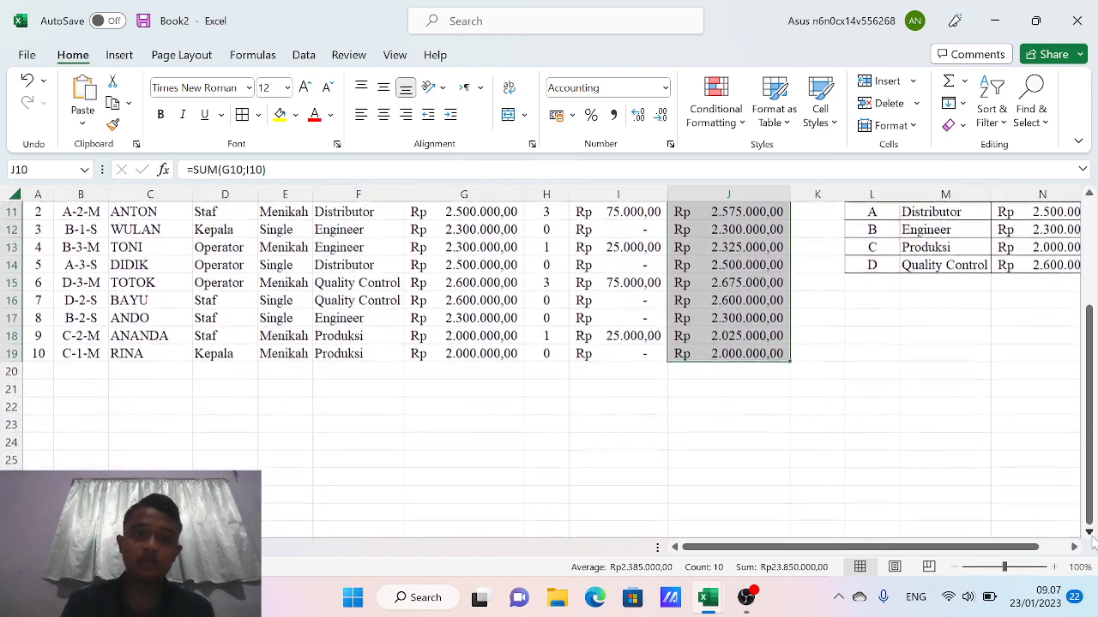
{"action": "left_click", "coordinate": [37, 369]}
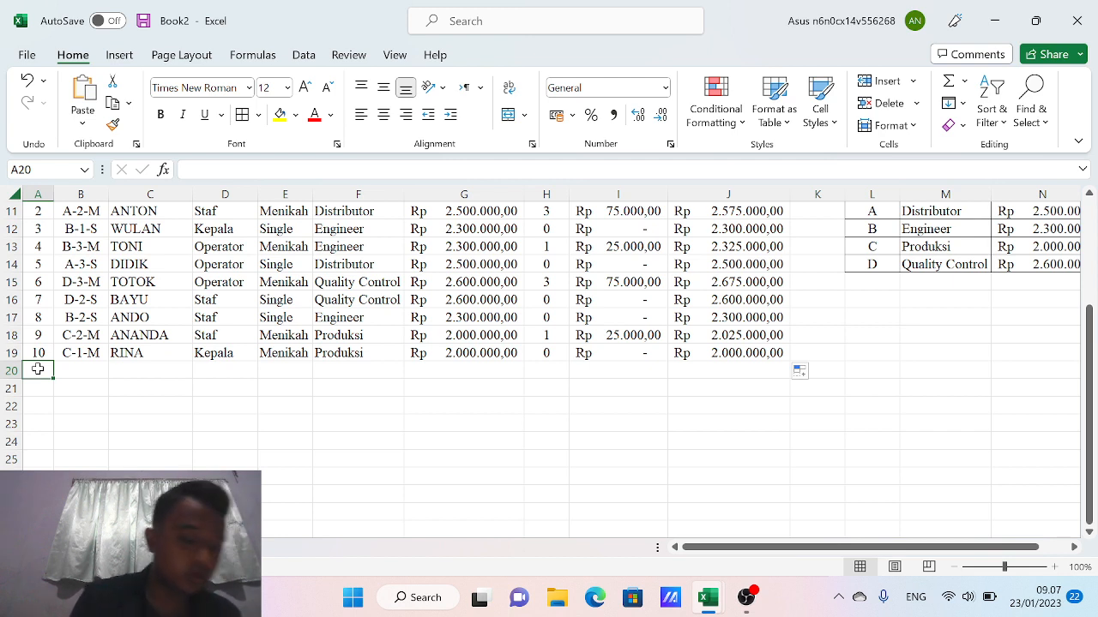
{"action": "type", "text": "T"}
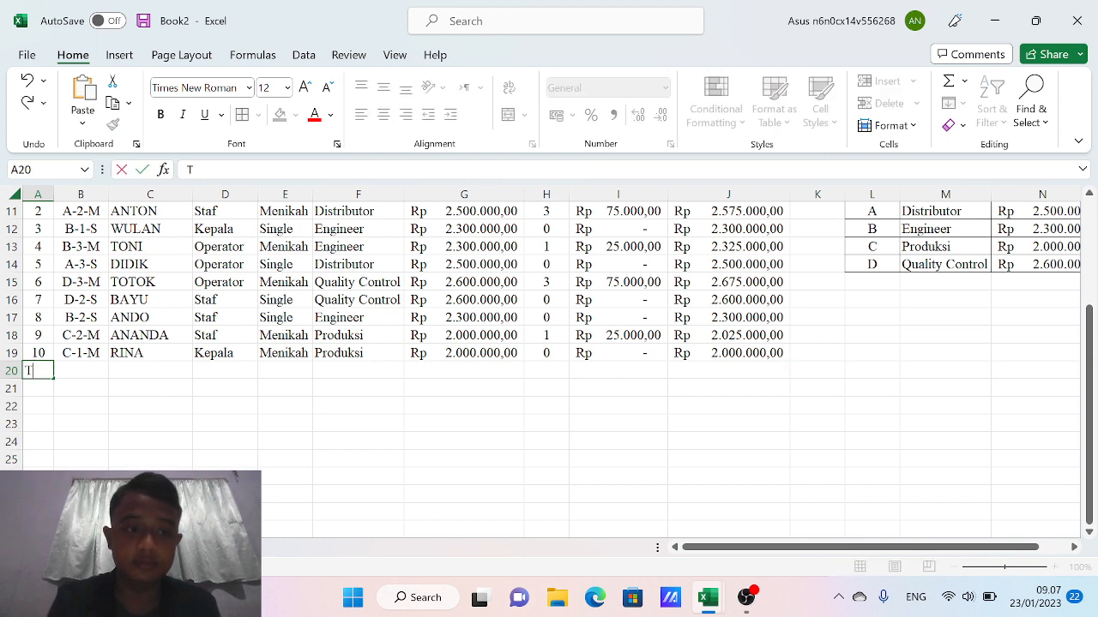
{"action": "type", "text": "otal S"}
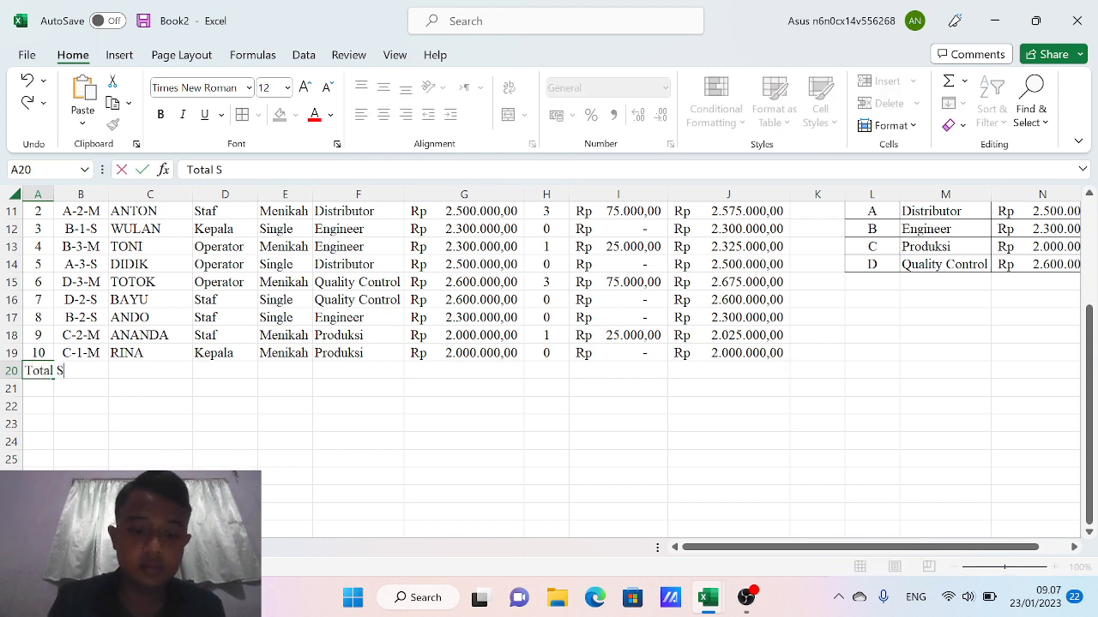
{"action": "key", "text": "BackSpace"}
{"action": "key", "text": "BackSpace"}
{"action": "type", "text": "sel"}
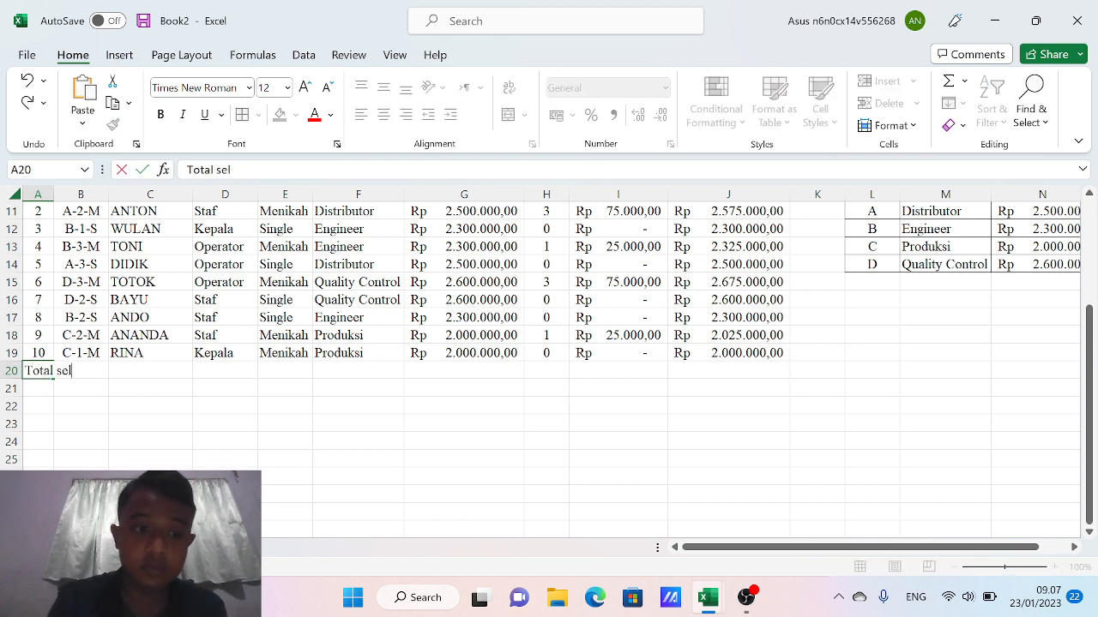
{"action": "type", "text": "uruh G"}
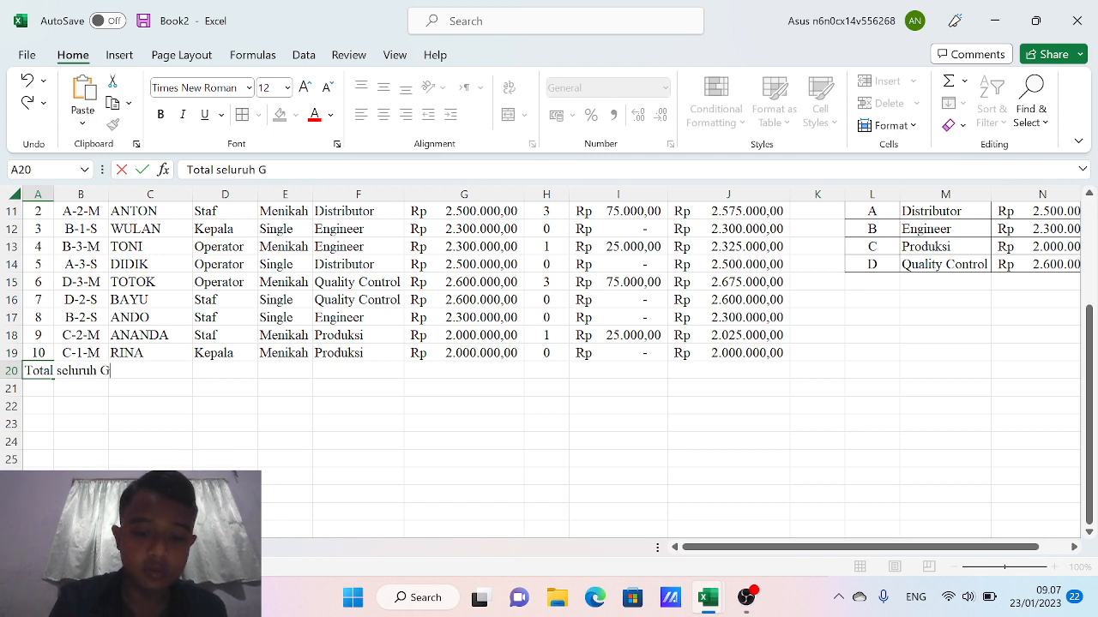
{"action": "type", "text": "aji"}
{"action": "key", "text": "BackSpace"}
{"action": "key", "text": "BackSpace"}
{"action": "key", "text": "BackSpace"}
{"action": "key", "text": "BackSpace"}
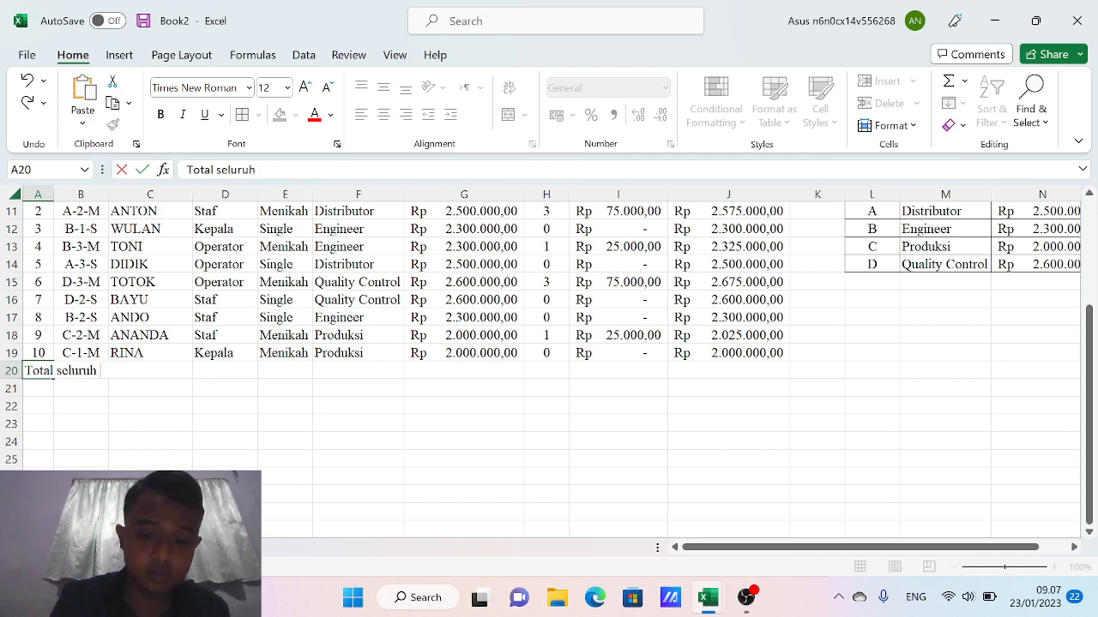
{"action": "type", "text": "gaji"}
{"action": "key", "text": "Return"}
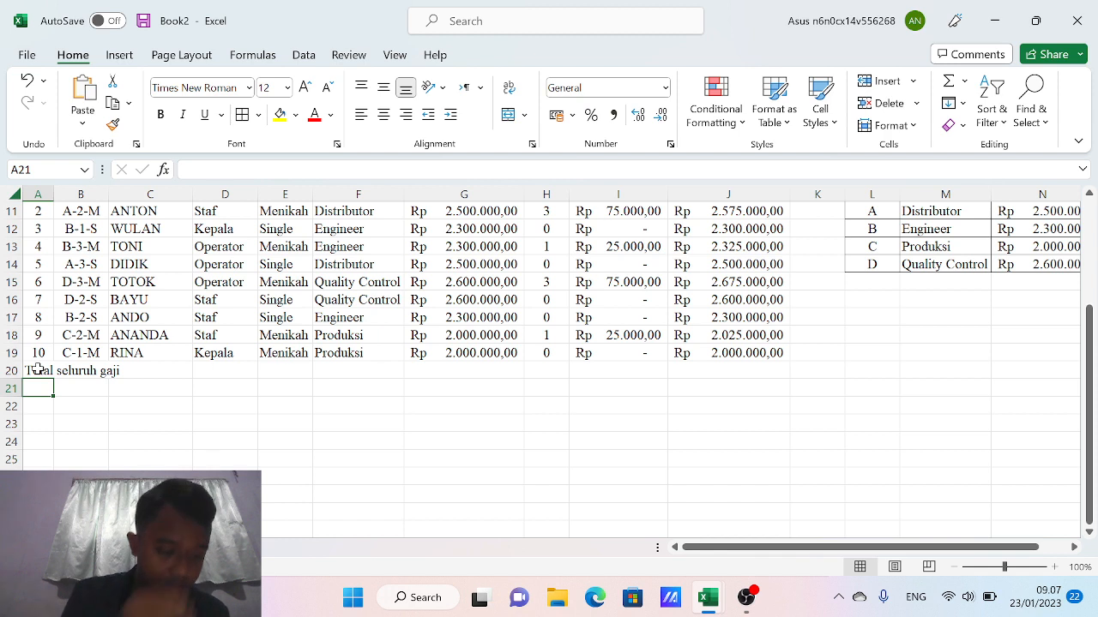
Add the labels 'Gaji terbesar', 'Gaji terendah', 'Gaji rata-rata' and 'Jumlah data' down to A24
{"action": "type", "text": "Gaji"}
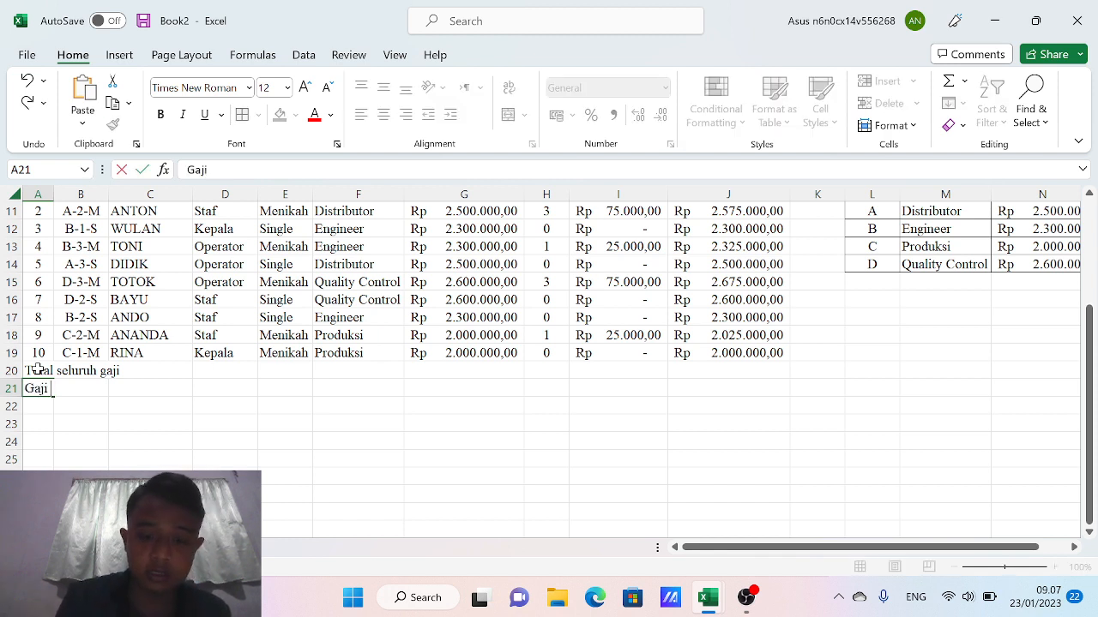
{"action": "type", "text": " terbesa"}
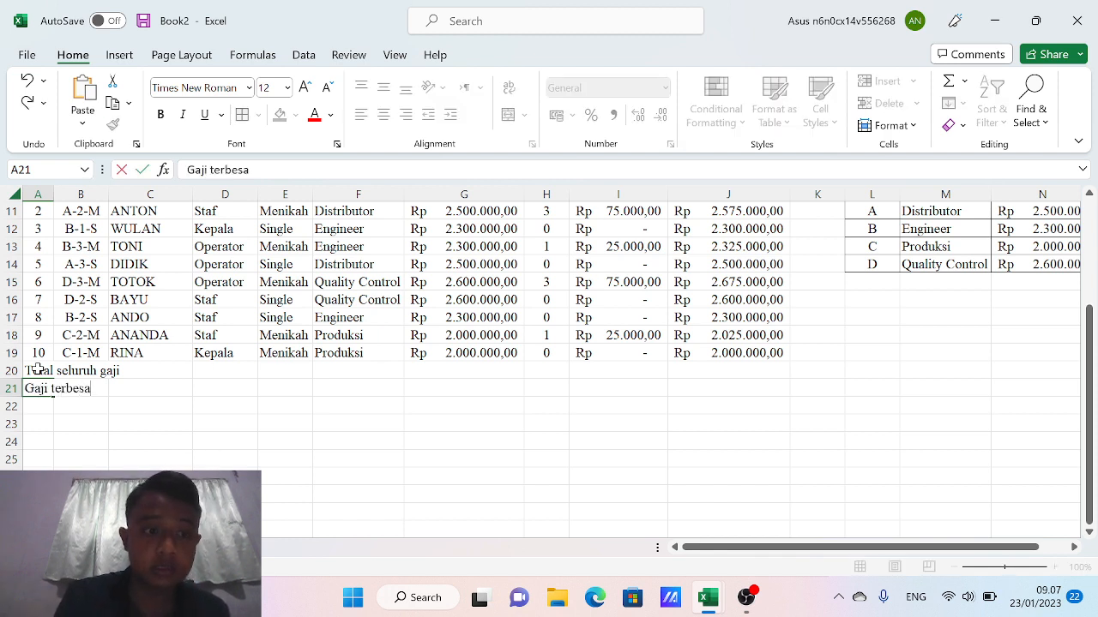
{"action": "type", "text": "r"}
{"action": "key", "text": "Return"}
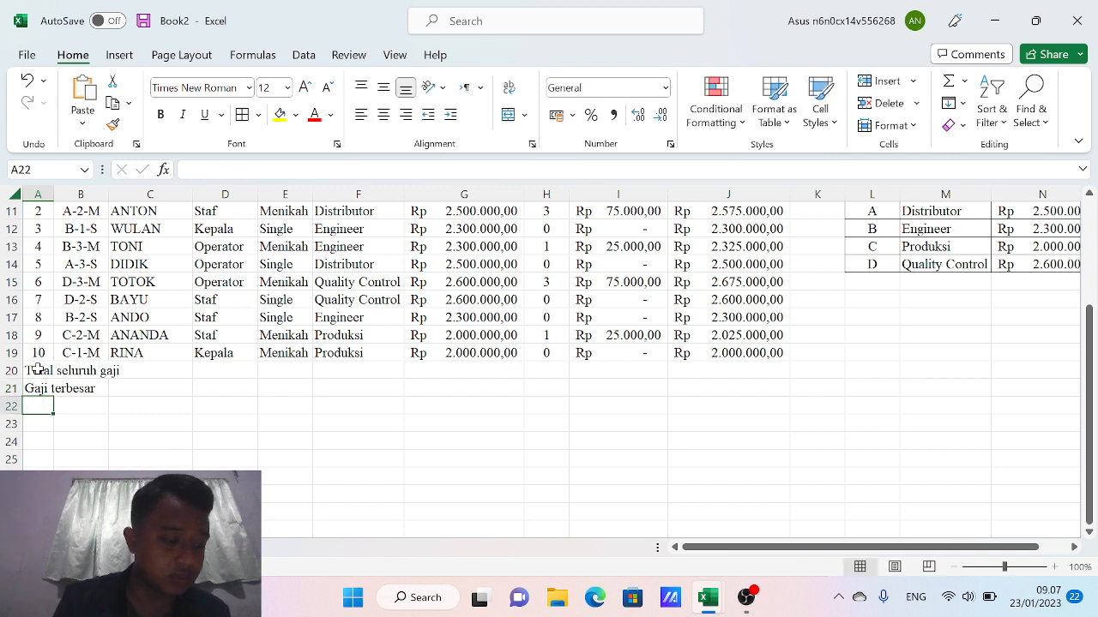
{"action": "type", "text": "g"}
{"action": "key", "text": "BackSpace"}
{"action": "key", "text": "BackSpace"}
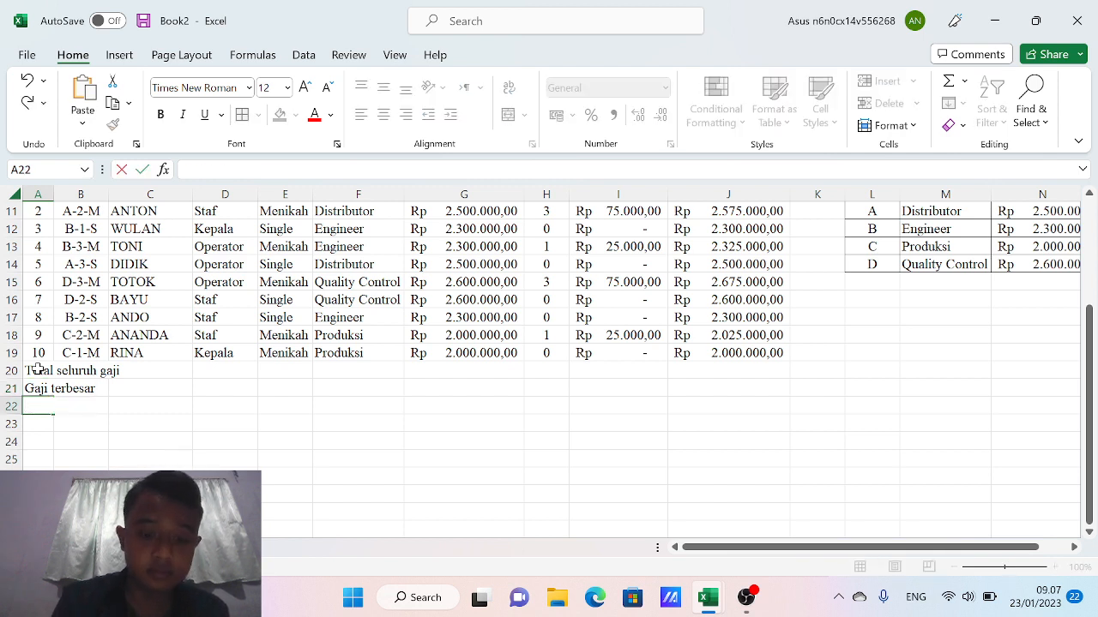
{"action": "type", "text": "Gaji ter"}
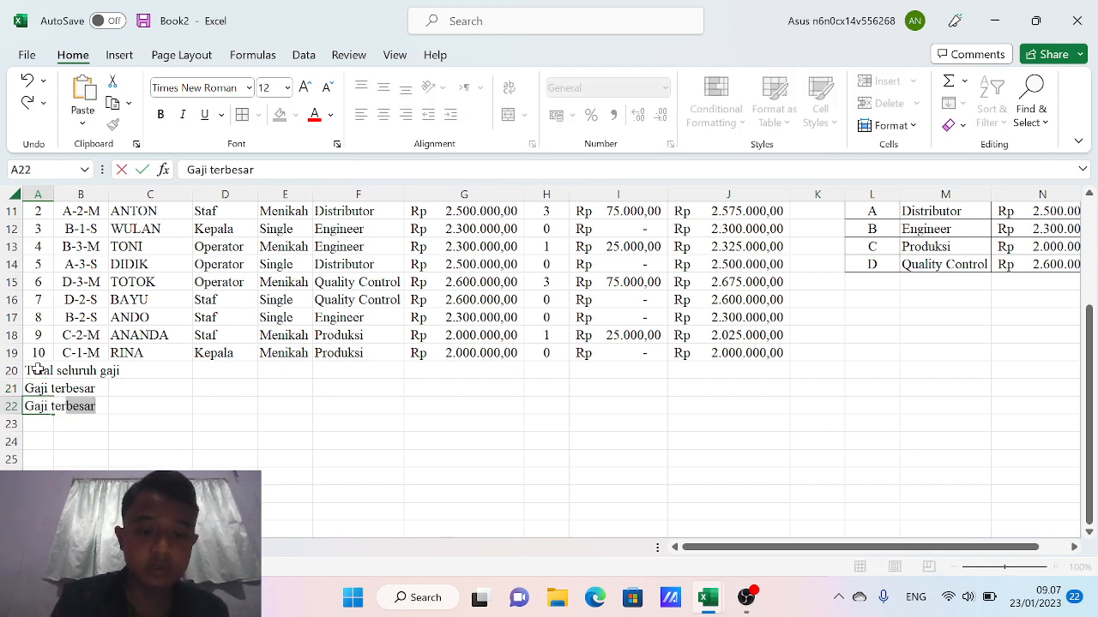
{"action": "type", "text": "endah"}
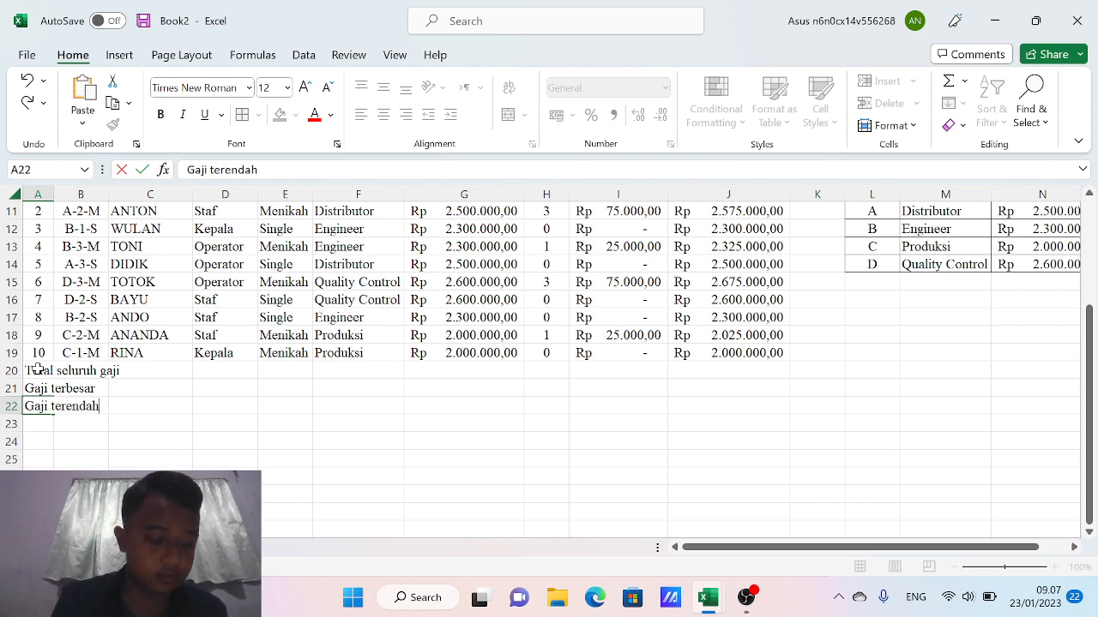
{"action": "key", "text": "Return"}
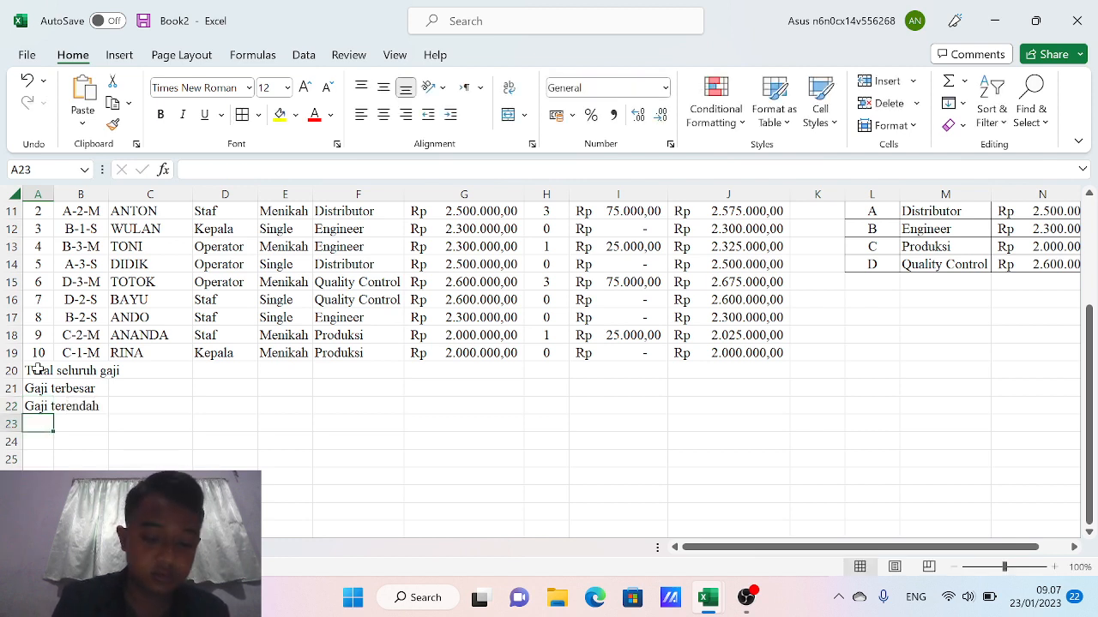
{"action": "type", "text": "Gaji "}
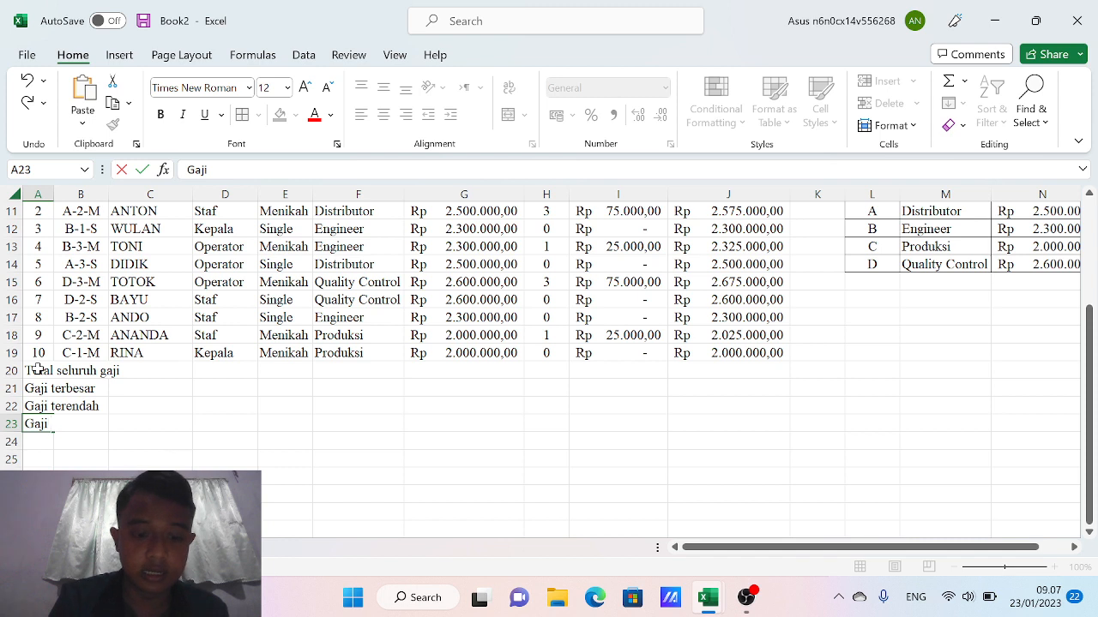
{"action": "type", "text": "rata-rata"}
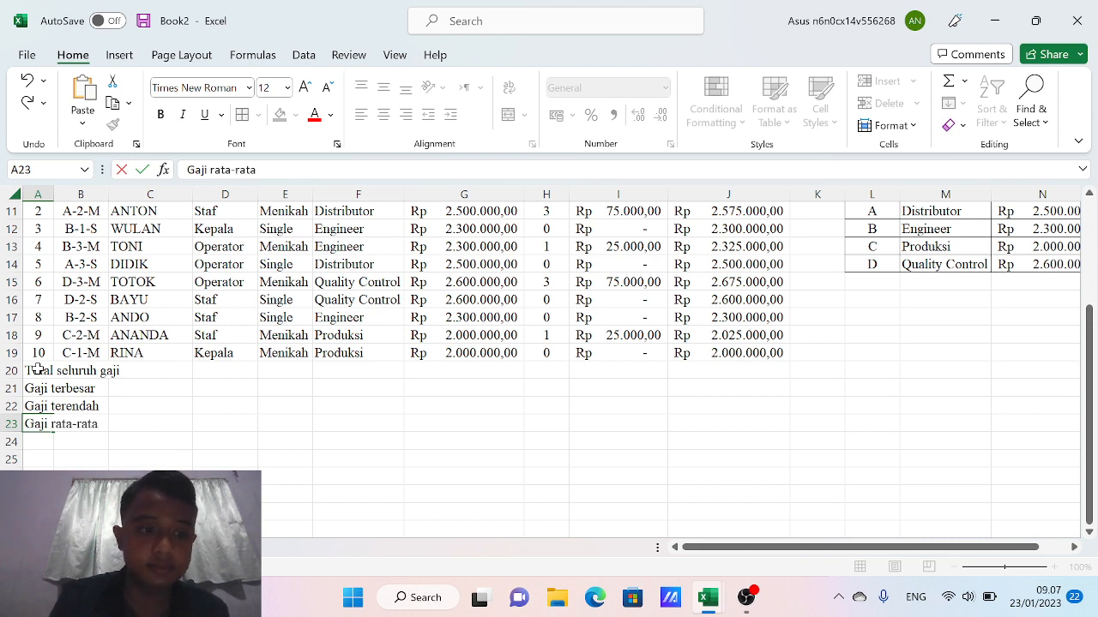
{"action": "key", "text": "Return"}
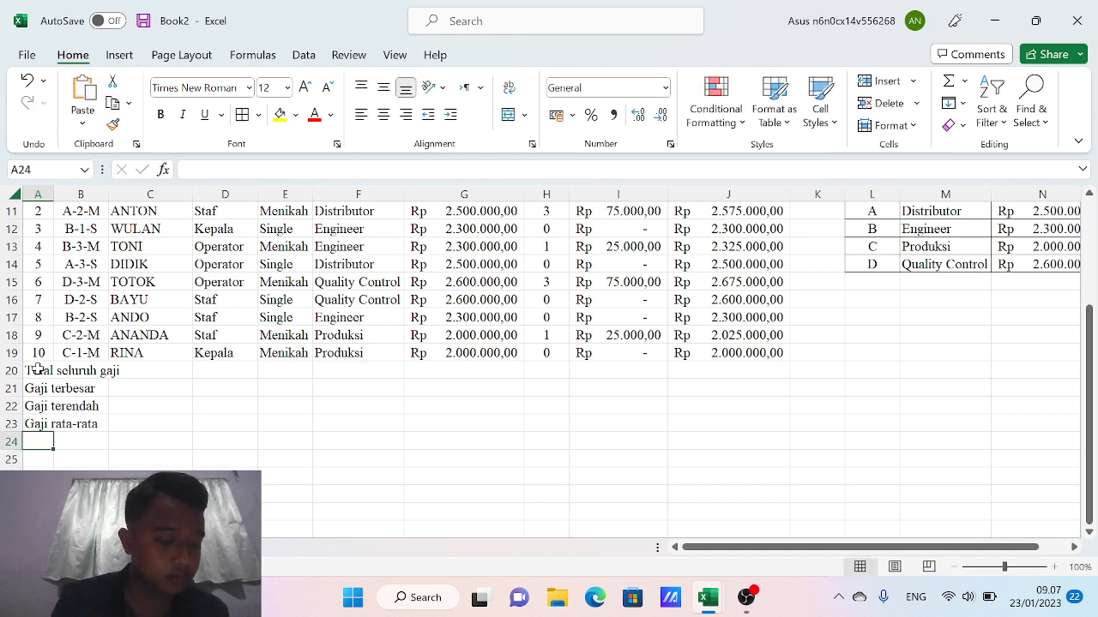
{"action": "type", "text": "Jumlah"}
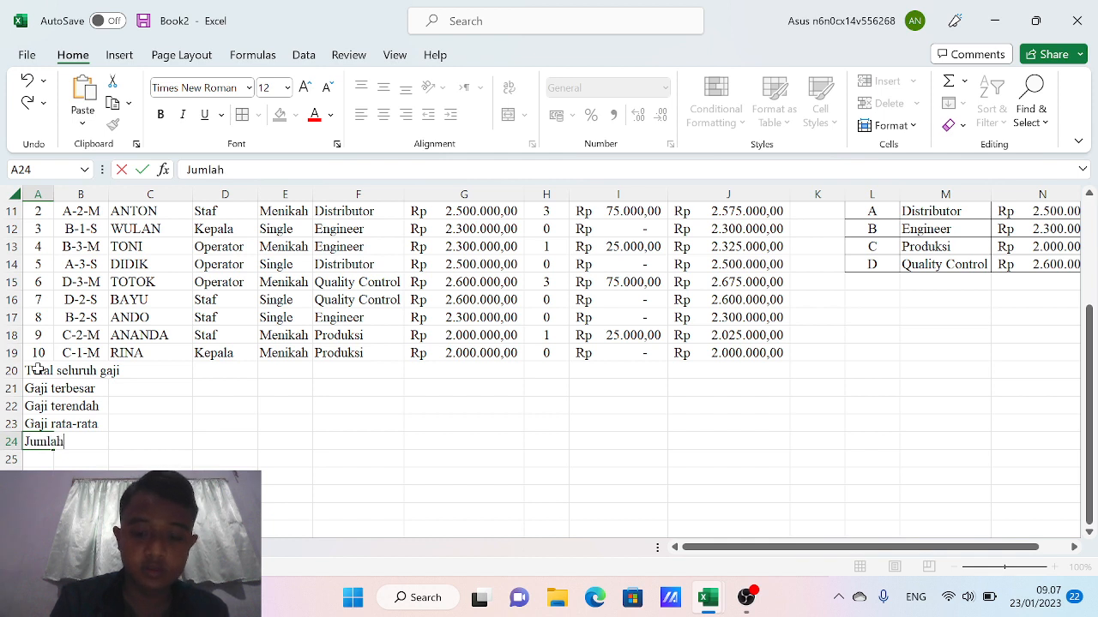
{"action": "type", "text": " data"}
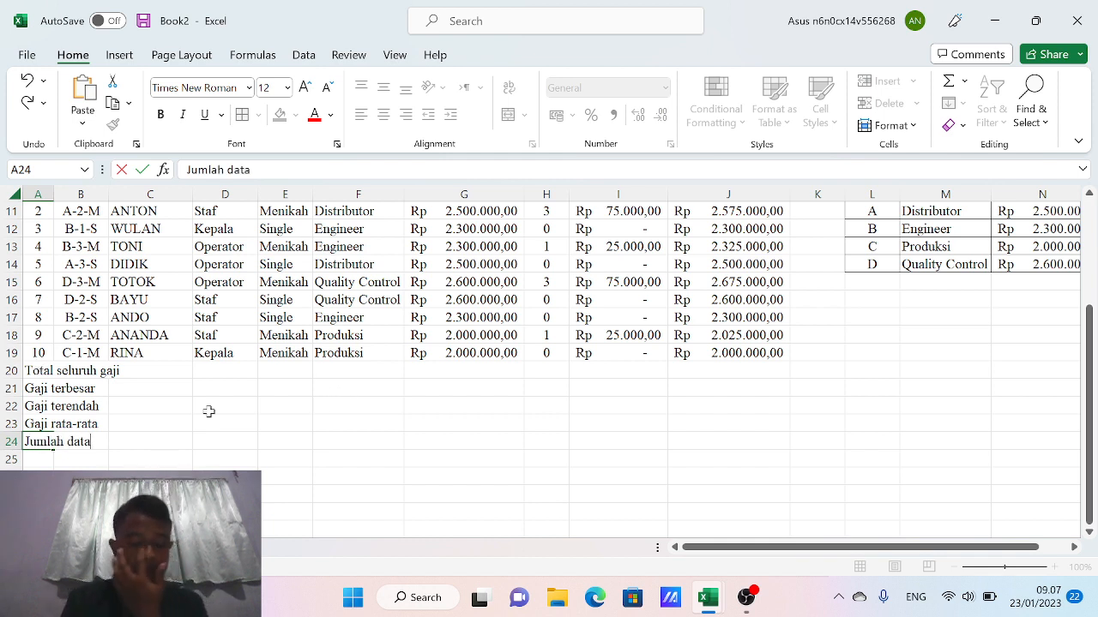
{"action": "left_click", "coordinate": [41, 371]}
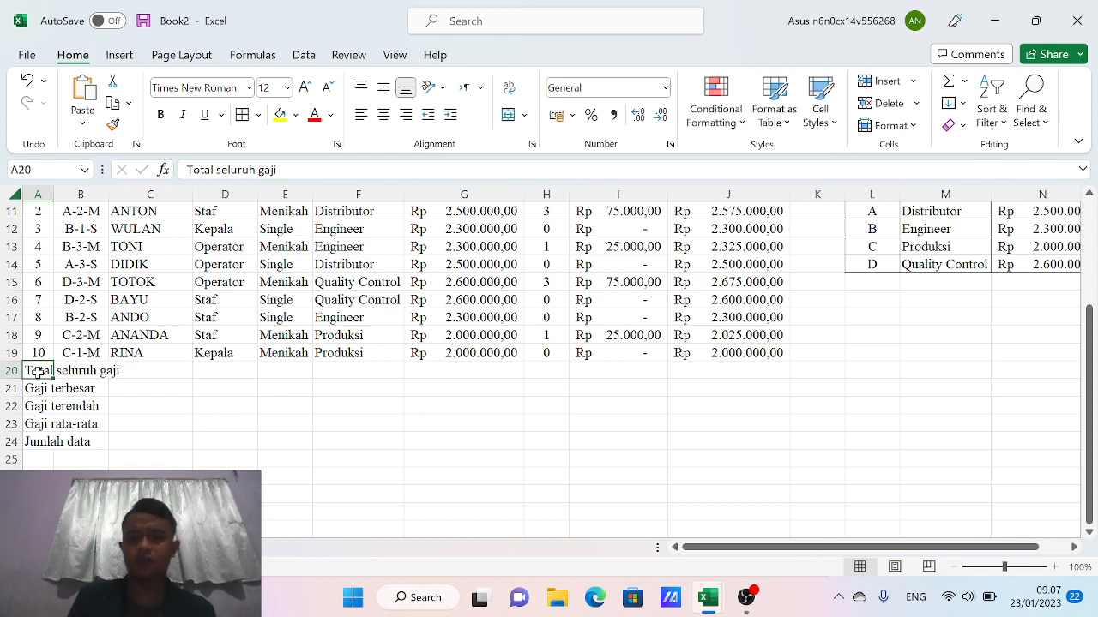
Enter =SUM(J10:J19) in J20, giving a salary total of Rp 23.850.000,00
{"action": "key", "text": "Right"}
{"action": "key", "text": "Right"}
{"action": "key", "text": "Right"}
{"action": "key", "text": "Right"}
{"action": "key", "text": "Right"}
{"action": "key", "text": "Right"}
{"action": "key", "text": "Right"}
{"action": "key", "text": "Right"}
{"action": "key", "text": "Right"}
{"action": "key", "text": "Right"}
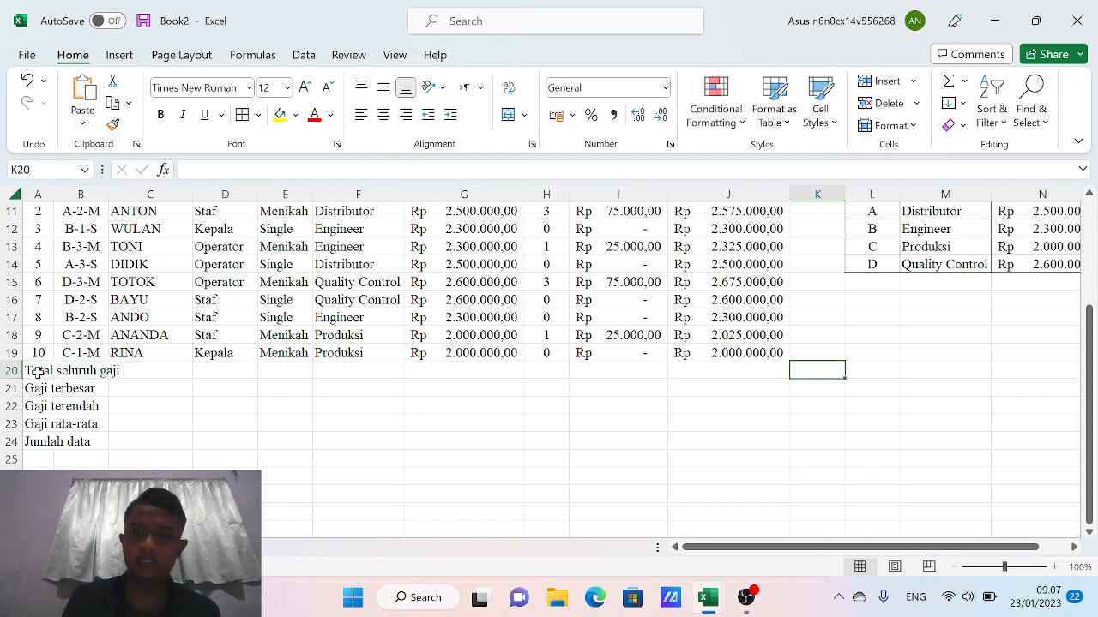
{"action": "key", "text": "Left"}
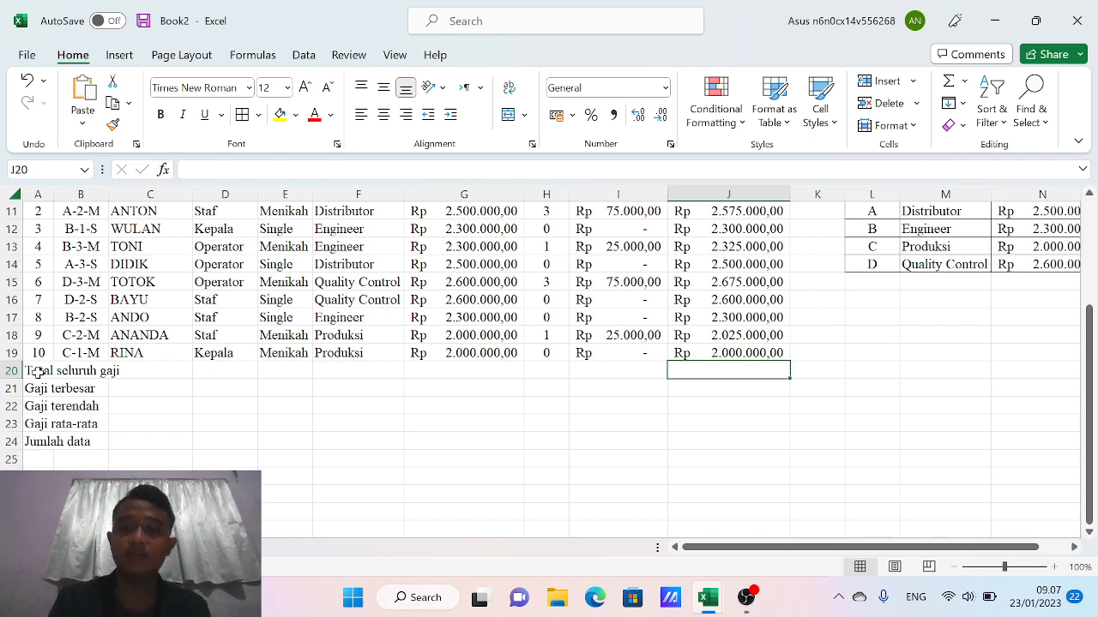
{"action": "type", "text": "="}
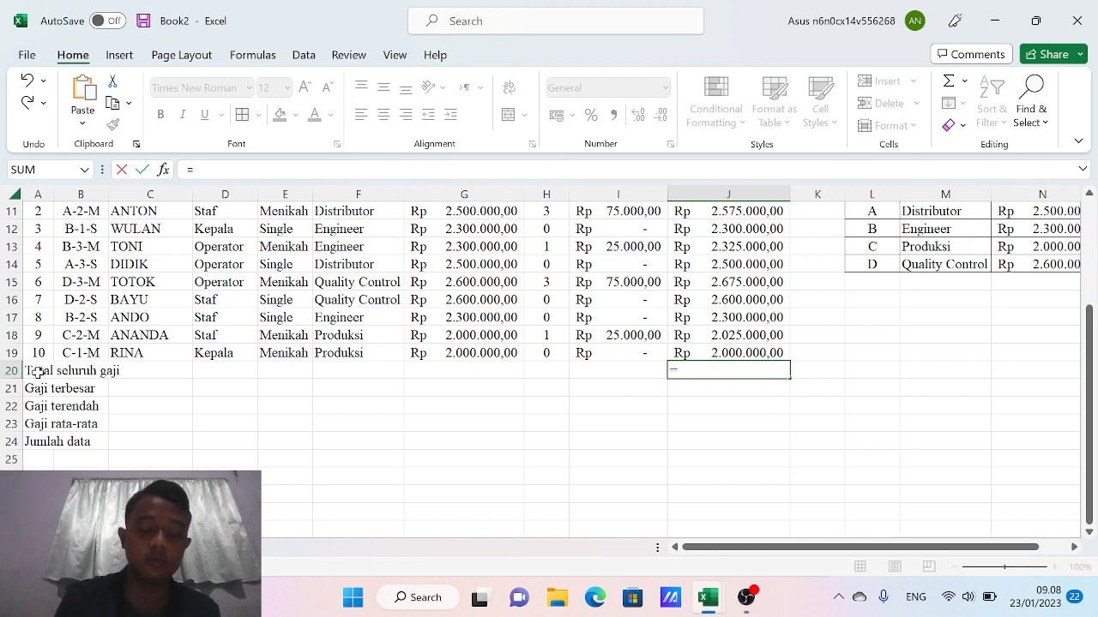
{"action": "type", "text": "sum"}
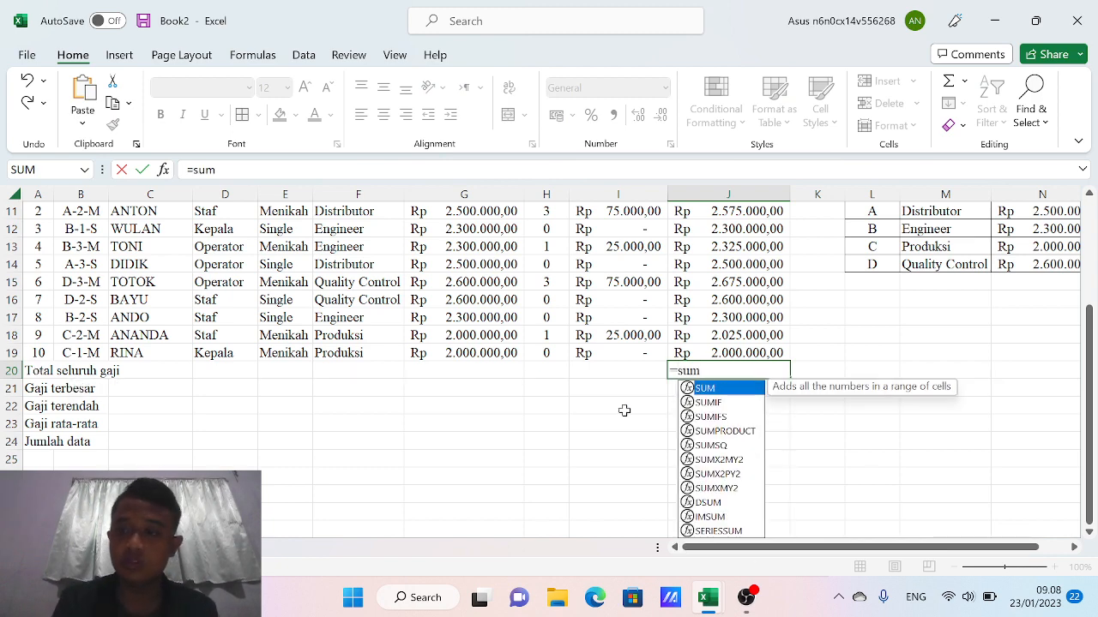
{"action": "left_click_drag", "start_coordinate": [1089, 361], "coordinate": [1094, 340]}
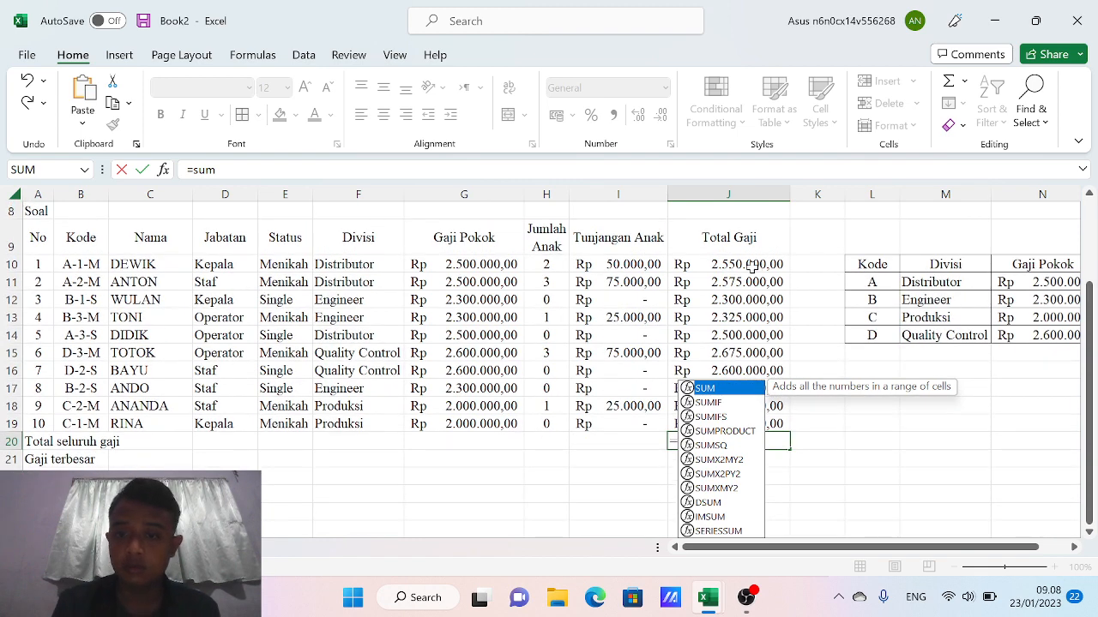
{"action": "double_click", "coordinate": [734, 388]}
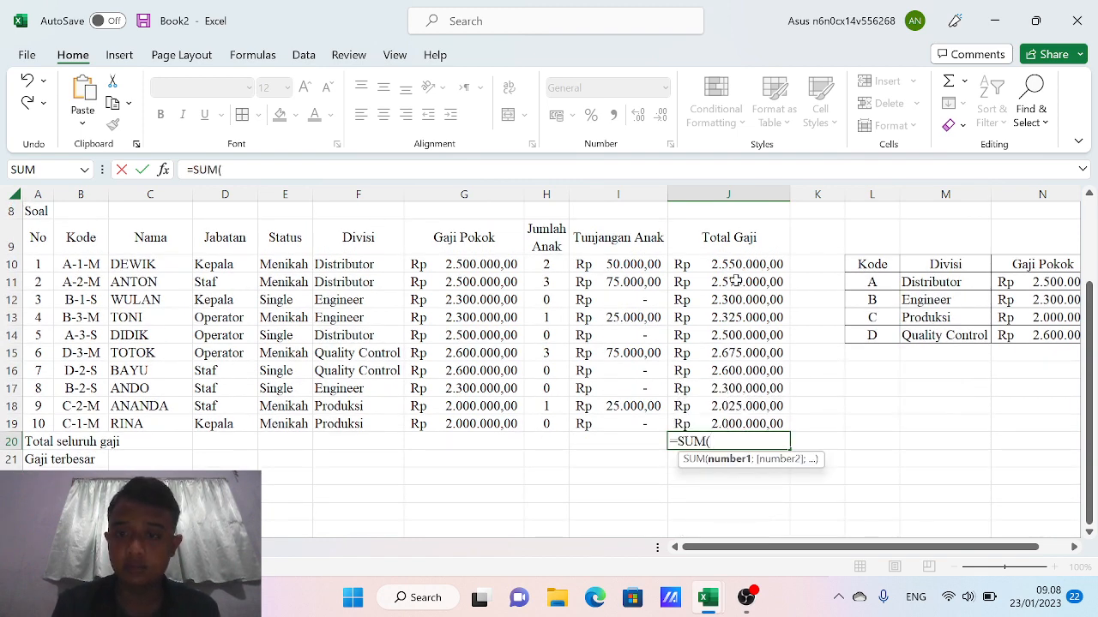
{"action": "left_click_drag", "start_coordinate": [711, 263], "coordinate": [705, 424]}
{"action": "key", "text": "Return"}
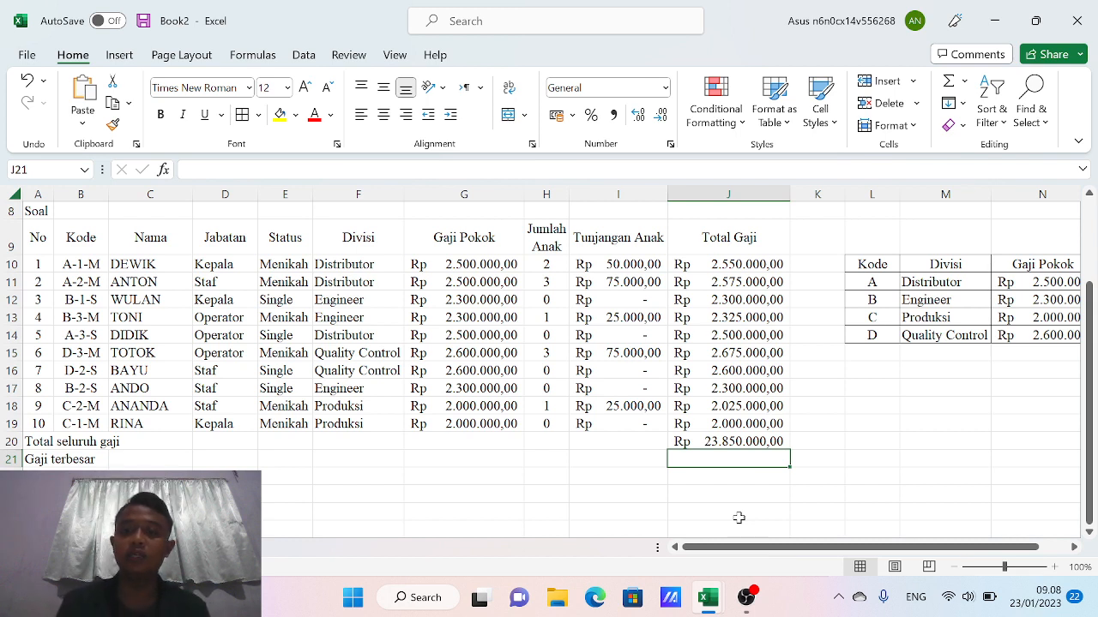
{"action": "left_click", "coordinate": [735, 443]}
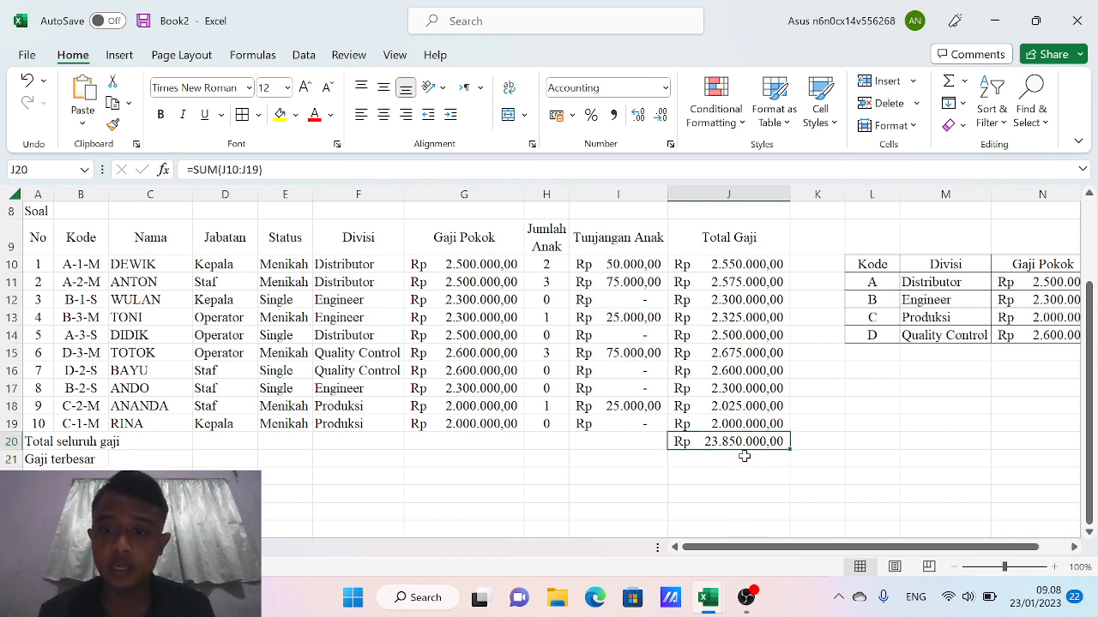
{"action": "left_click", "coordinate": [725, 456]}
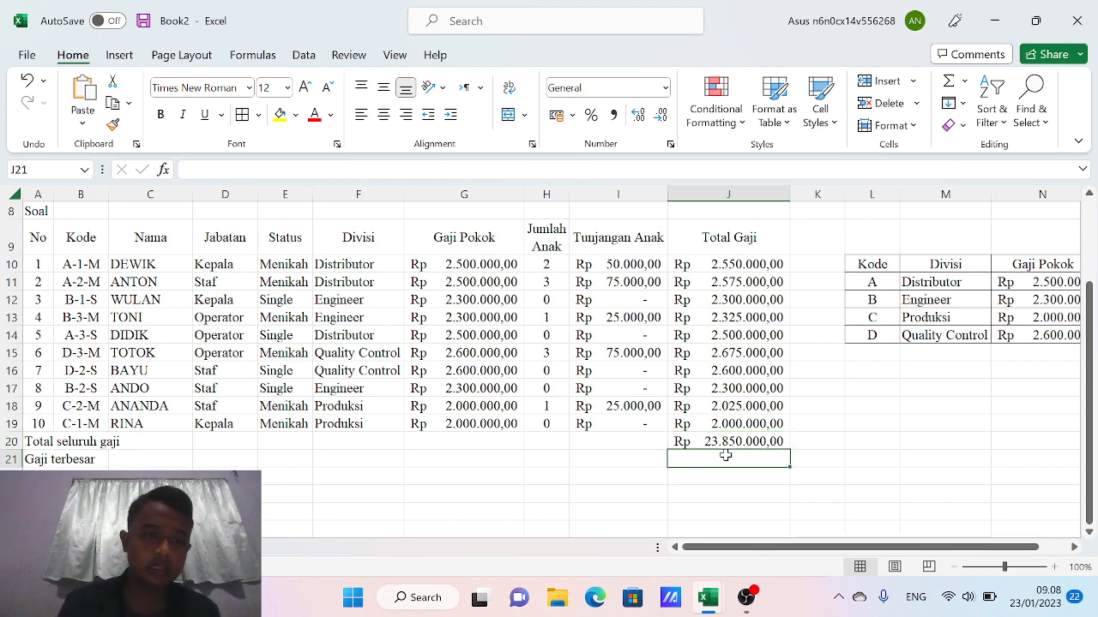
Enter =MAX(J10:J19) in J21 for the largest salary, Rp 2.675.000,00
{"action": "type", "text": "="}
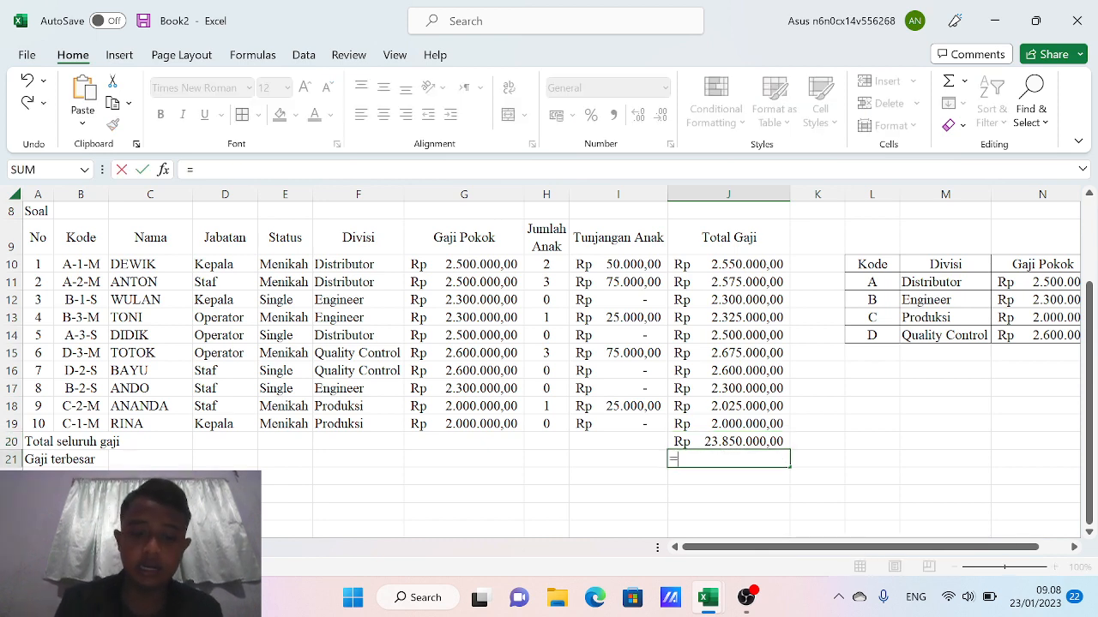
{"action": "type", "text": "ma"}
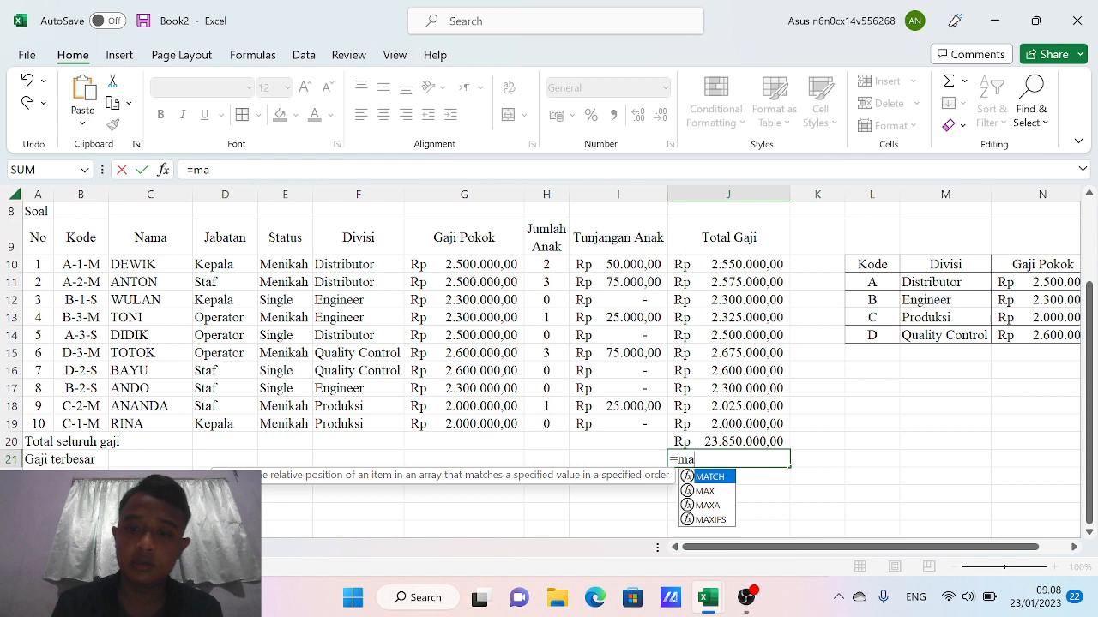
{"action": "double_click", "coordinate": [705, 490]}
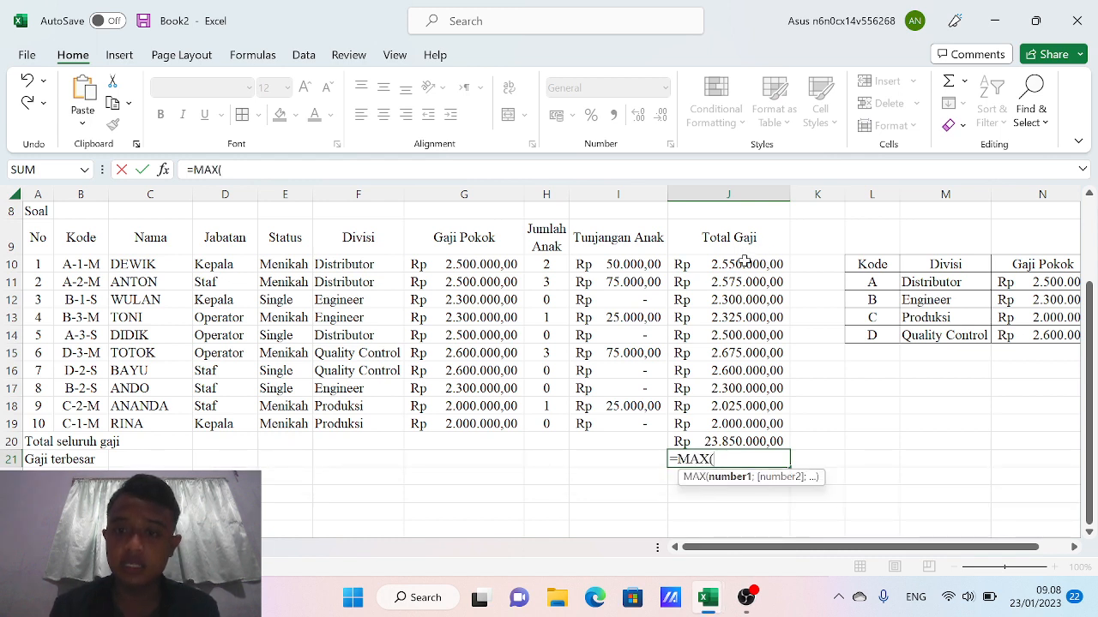
{"action": "left_click_drag", "start_coordinate": [735, 262], "coordinate": [717, 424]}
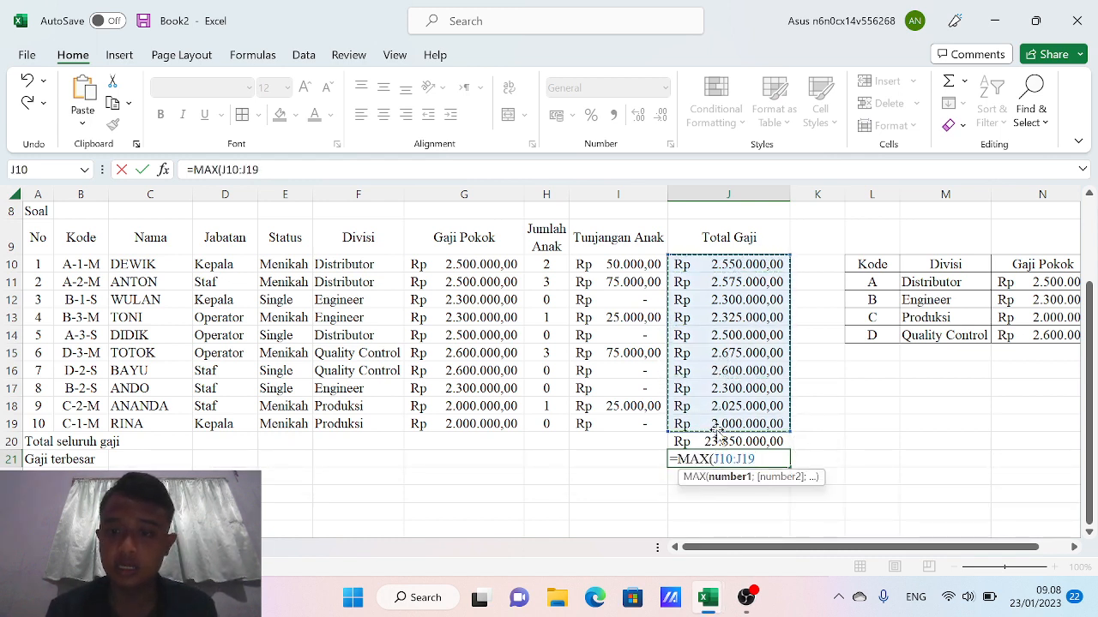
{"action": "key", "text": "Return"}
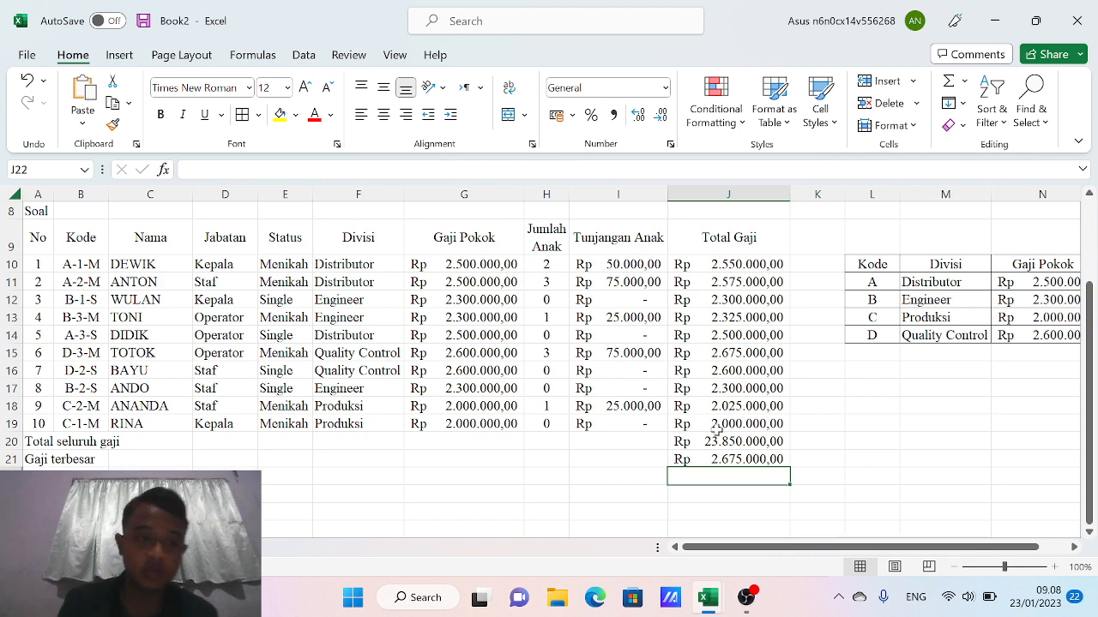
Enter =MIN(J10:J19) in J22 for the smallest salary, Rp 2.000.000,00
{"action": "type", "text": "="}
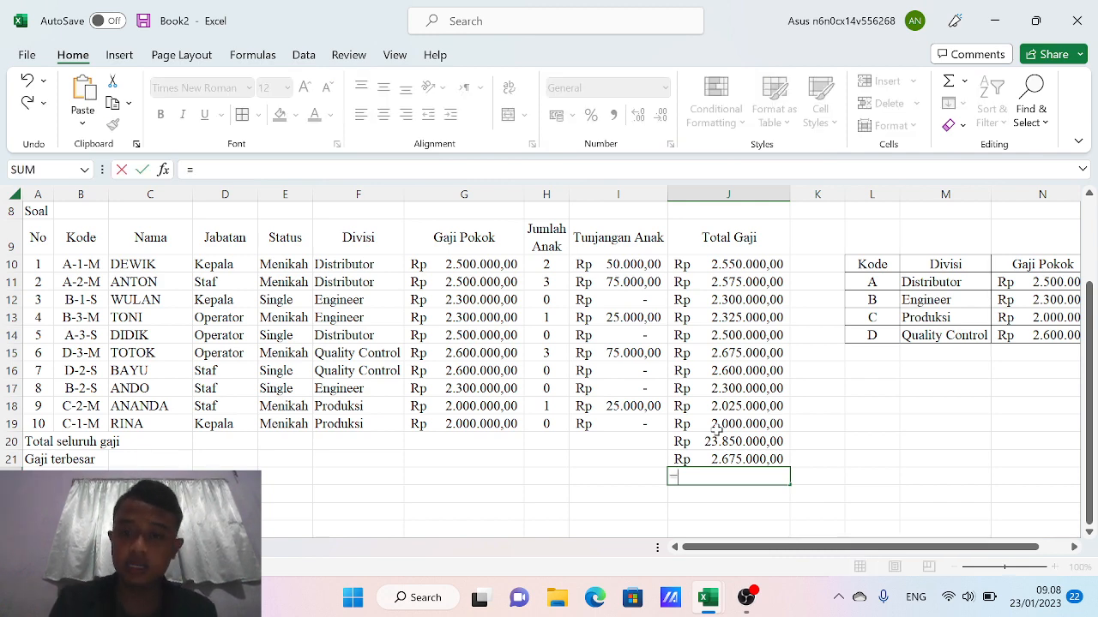
{"action": "type", "text": "min"}
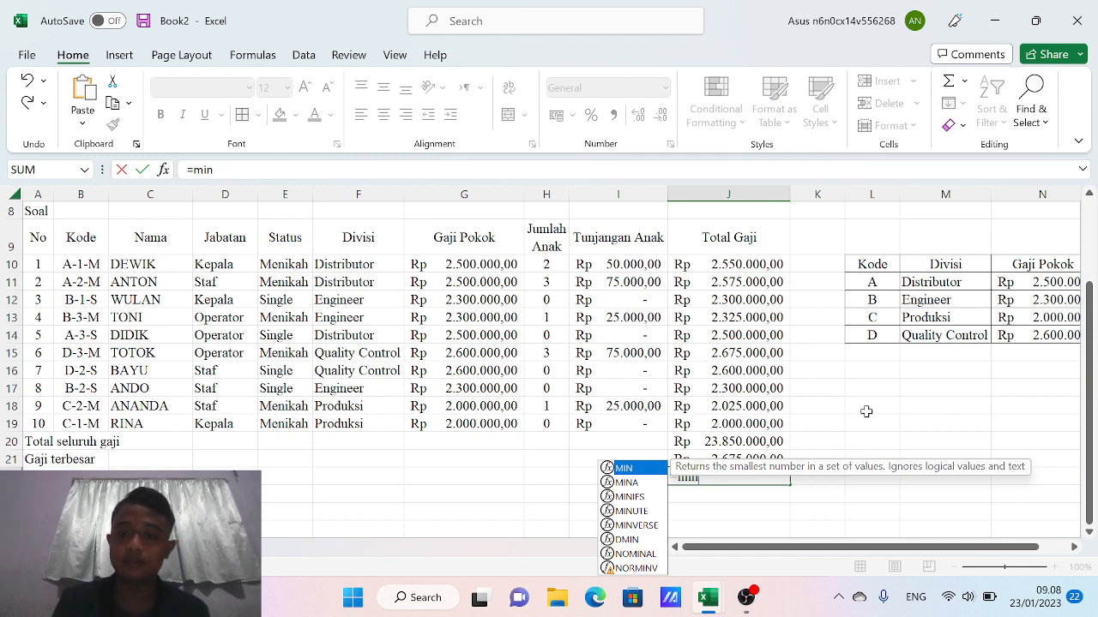
{"action": "double_click", "coordinate": [644, 470]}
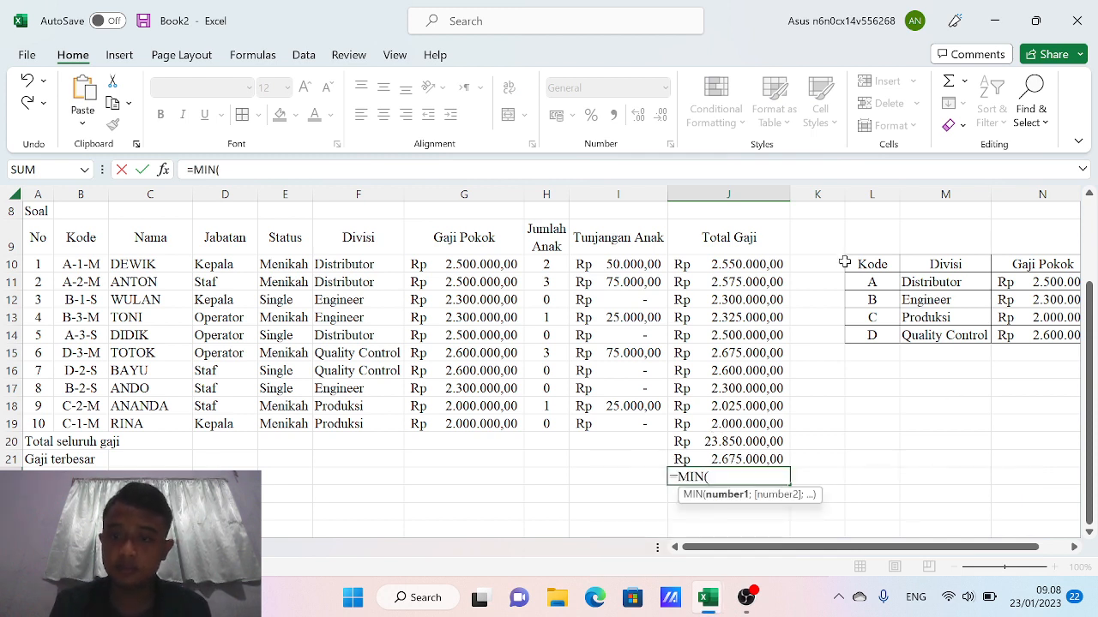
{"action": "left_click_drag", "start_coordinate": [743, 266], "coordinate": [721, 421]}
{"action": "key", "text": "Return"}
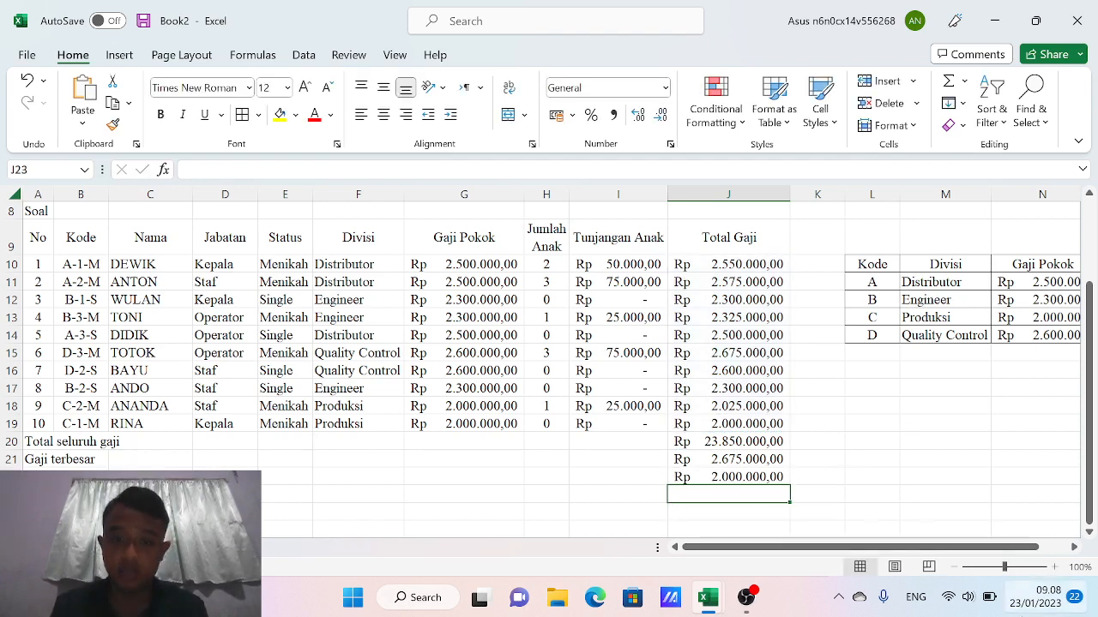
Enter =AVERAGE(J10:J19) in J23, showing Rp 2.385.000,00
{"action": "type", "text": "="}
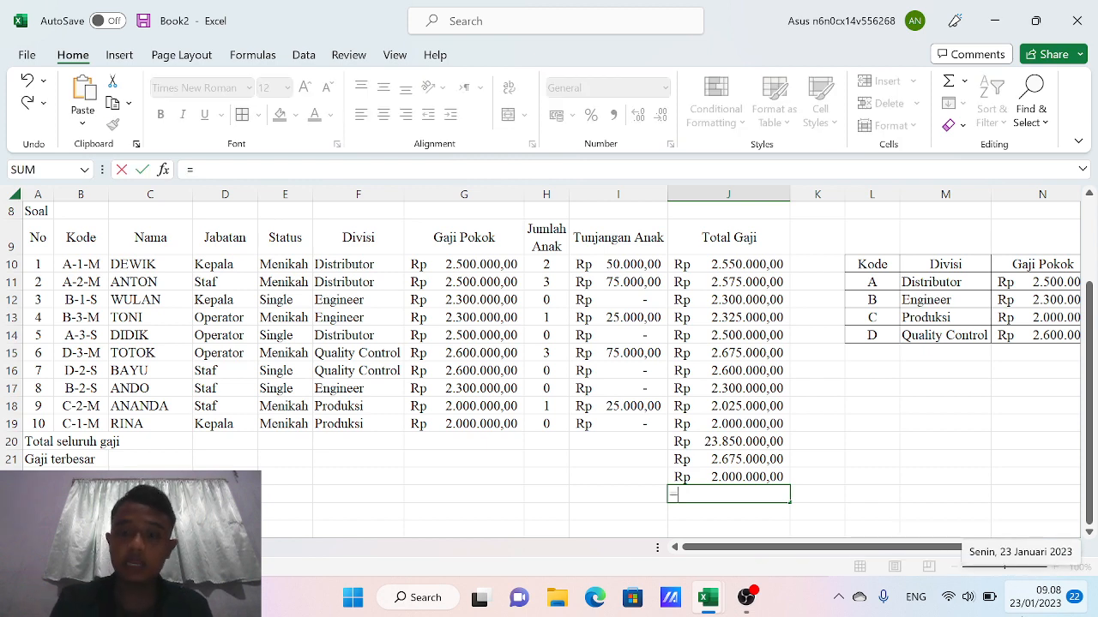
{"action": "type", "text": "avera"}
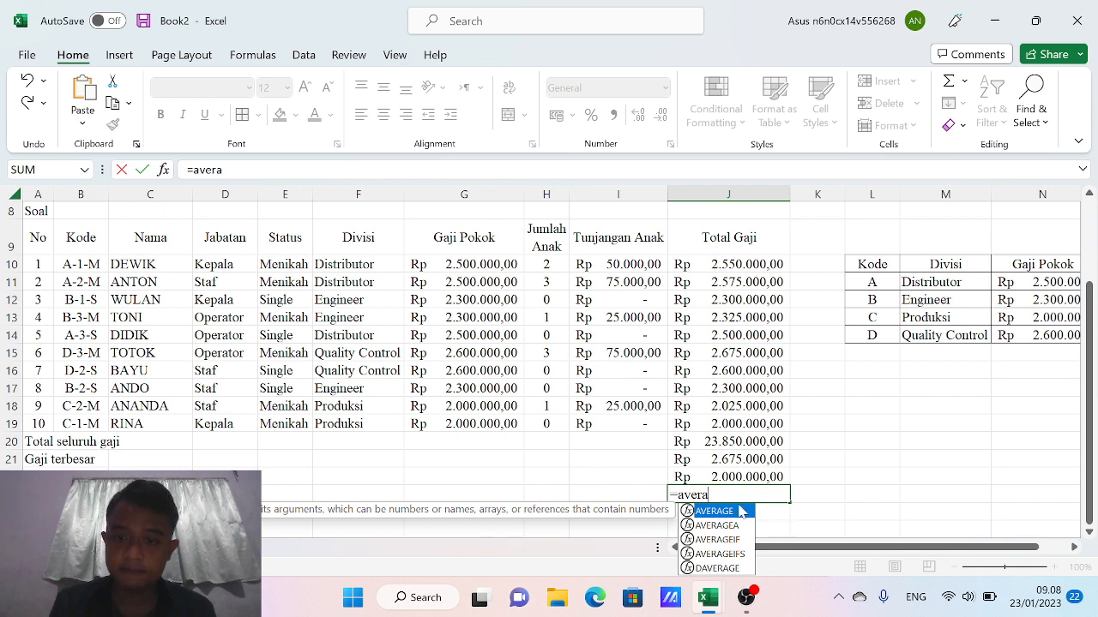
{"action": "double_click", "coordinate": [733, 512]}
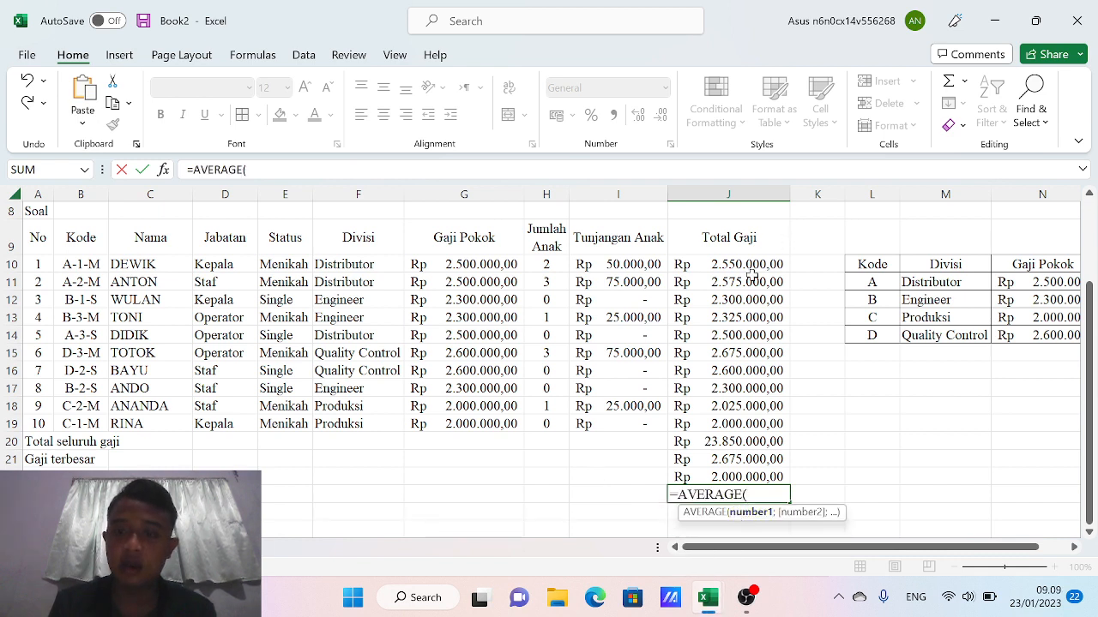
{"action": "left_click_drag", "start_coordinate": [746, 267], "coordinate": [739, 424]}
{"action": "key", "text": "Return"}
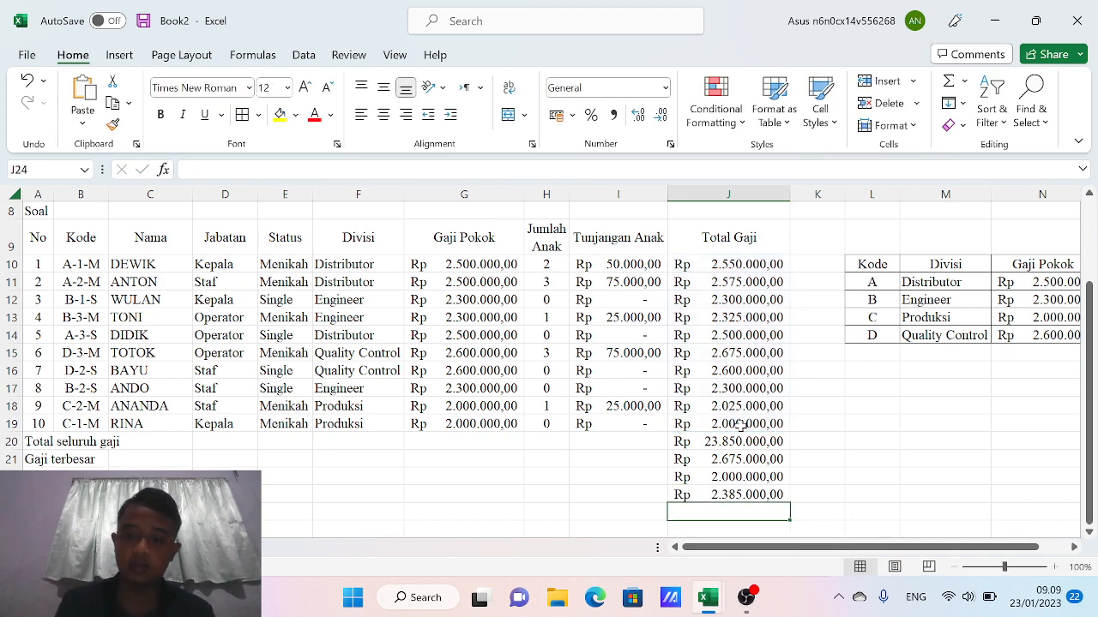
Enter =COUNT(J10:J19) in J24 and centre the result 10 horizontally and vertically
{"action": "type", "text": "="}
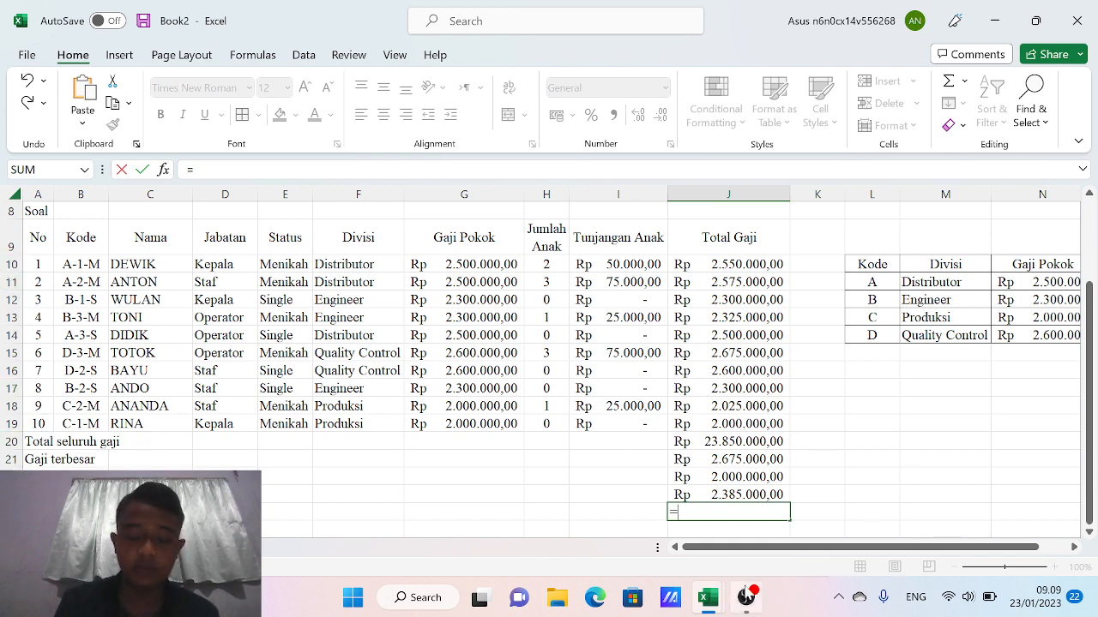
{"action": "type", "text": "count"}
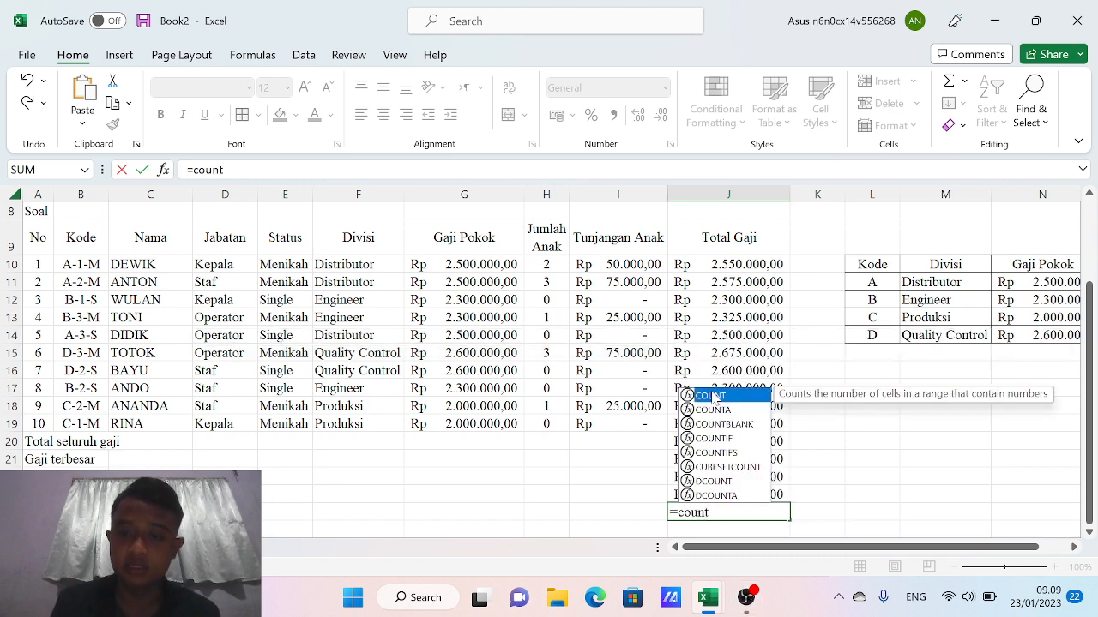
{"action": "double_click", "coordinate": [713, 397]}
{"action": "left_click_drag", "start_coordinate": [727, 263], "coordinate": [729, 423]}
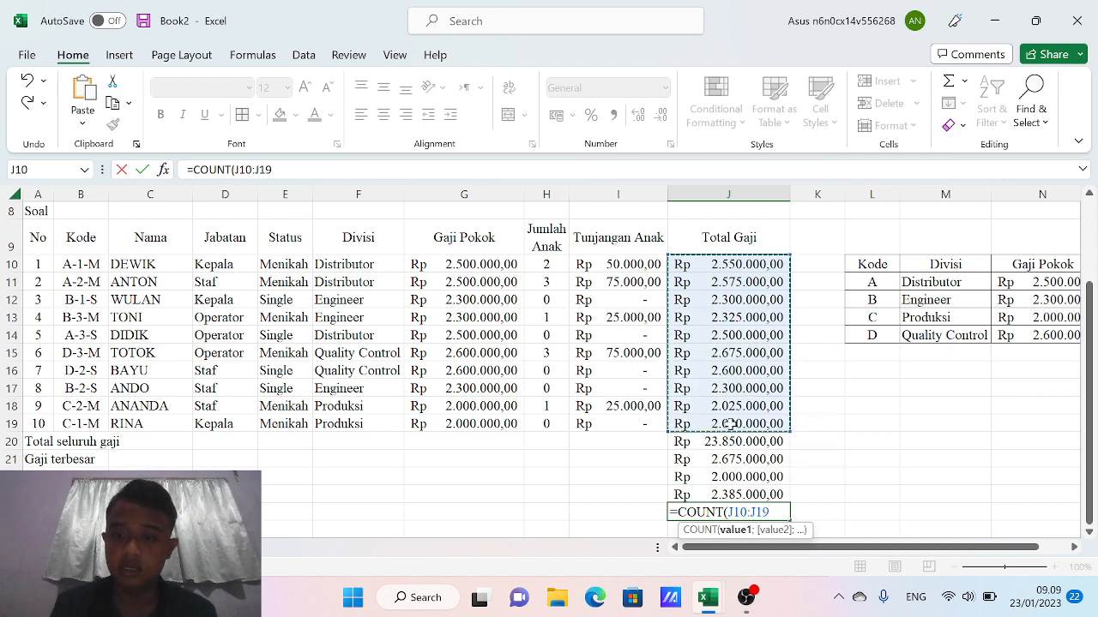
{"action": "key", "text": "Return"}
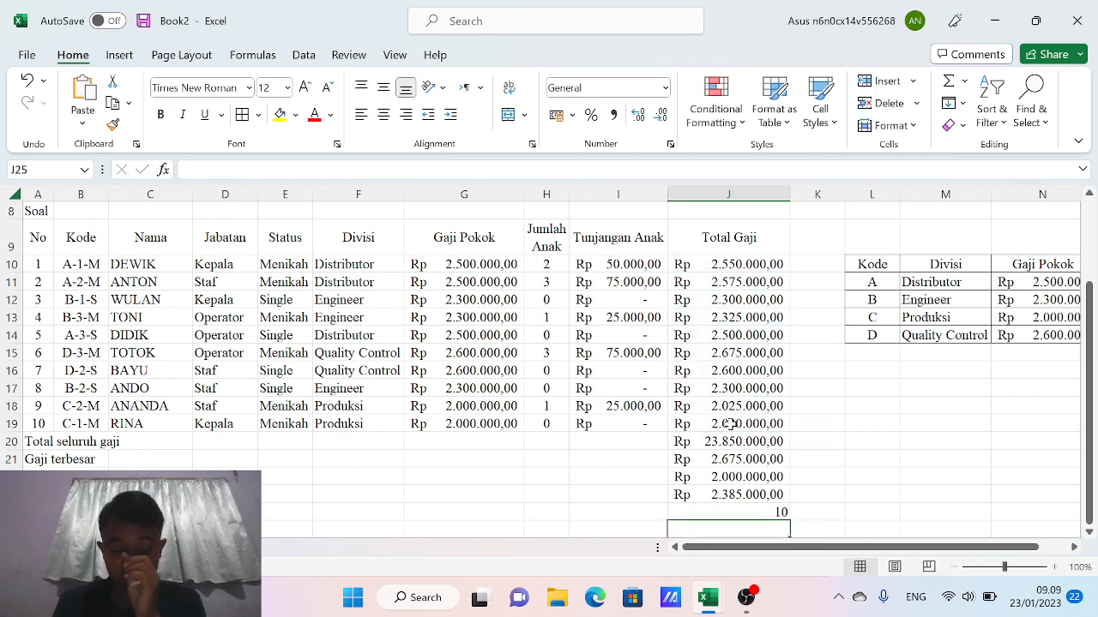
{"action": "left_click", "coordinate": [744, 515]}
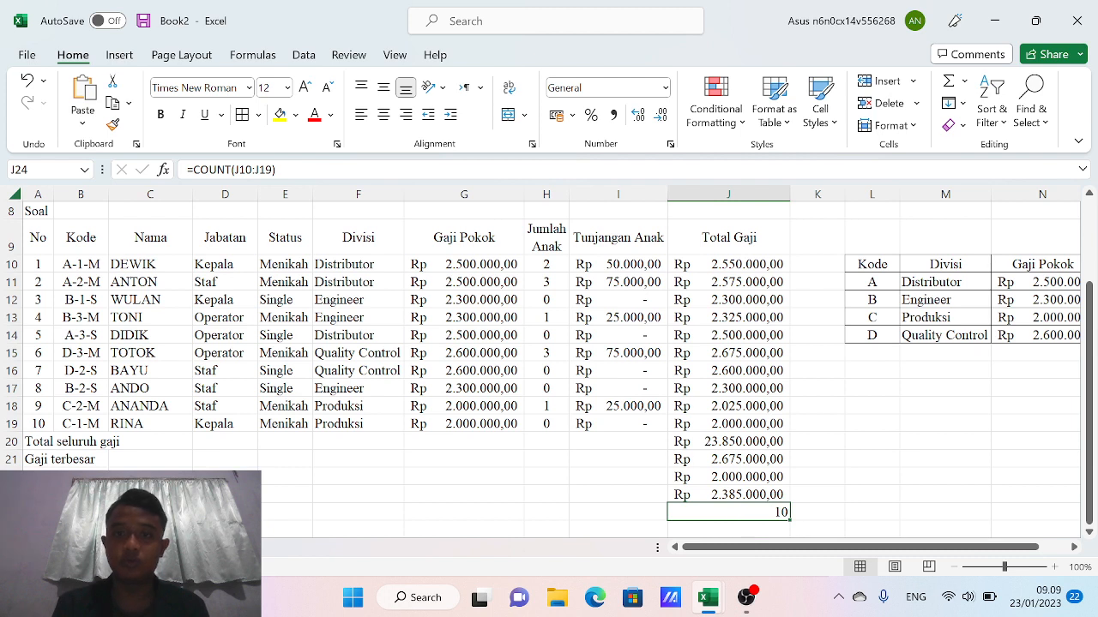
{"action": "left_click", "coordinate": [384, 114]}
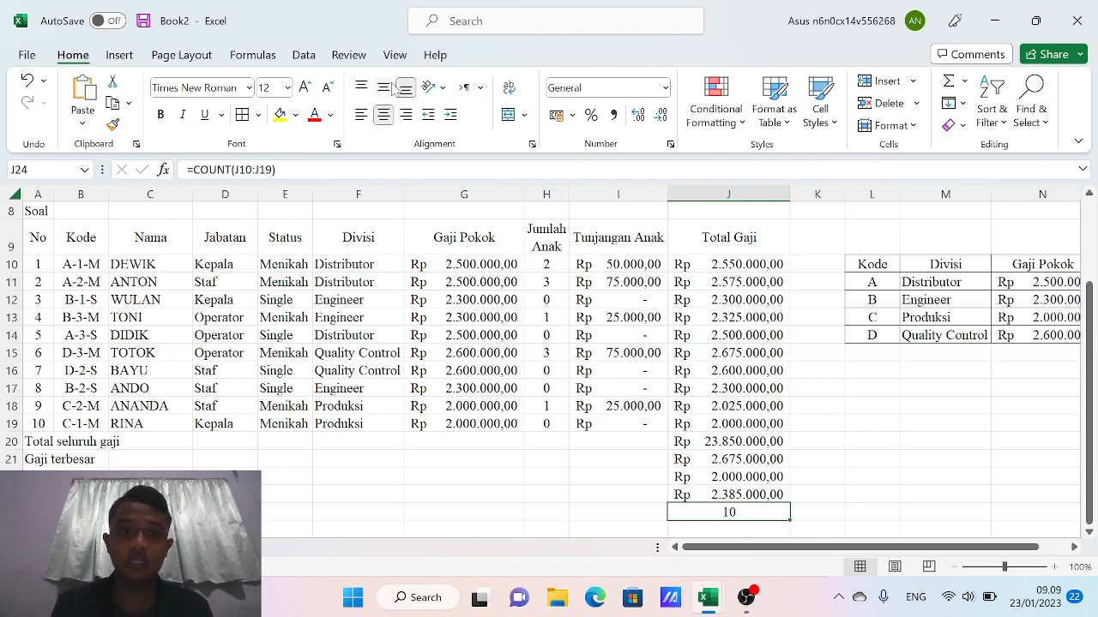
{"action": "left_click", "coordinate": [386, 88]}
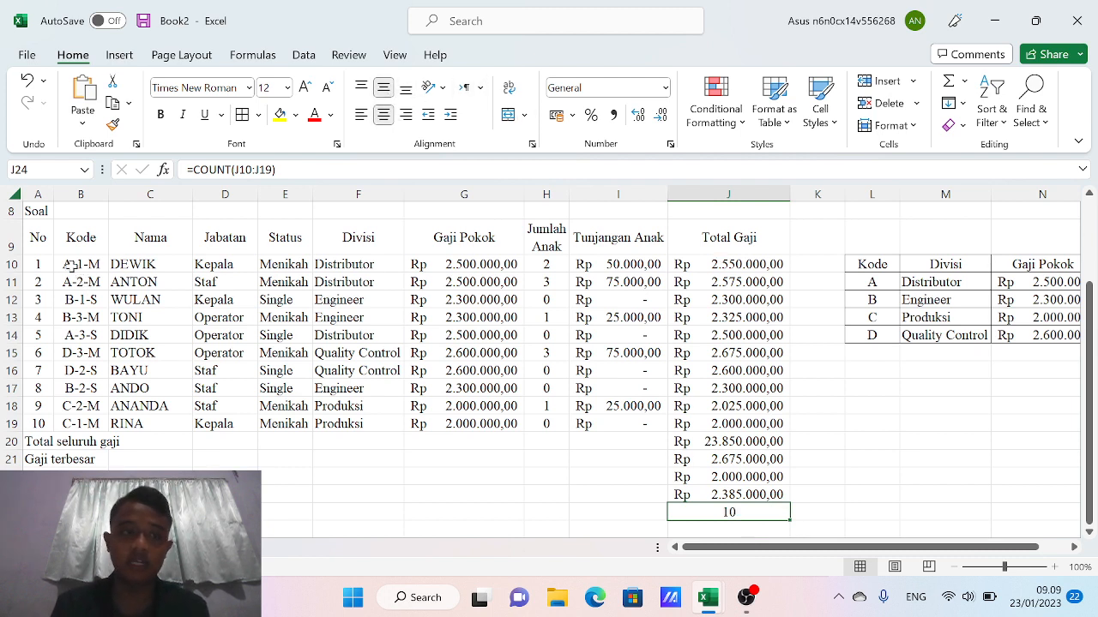
Select A9:J19 and apply Outline and Inside borders through Format Cells
{"action": "left_click_drag", "start_coordinate": [35, 243], "coordinate": [664, 421]}
{"action": "key", "text": "shift+Right"}
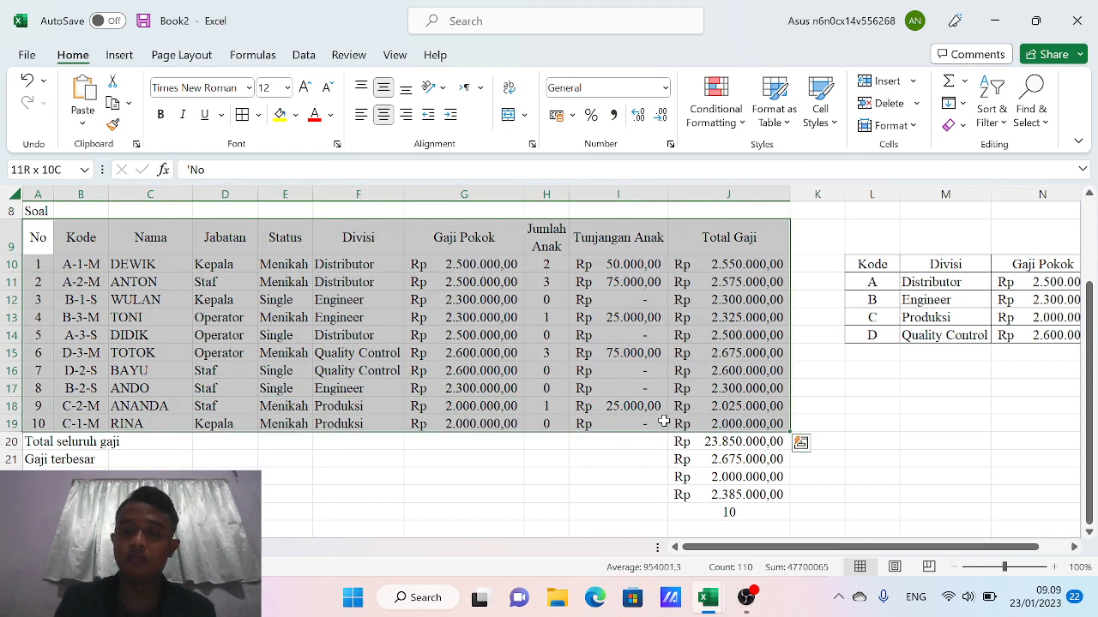
{"action": "right_click", "coordinate": [530, 386]}
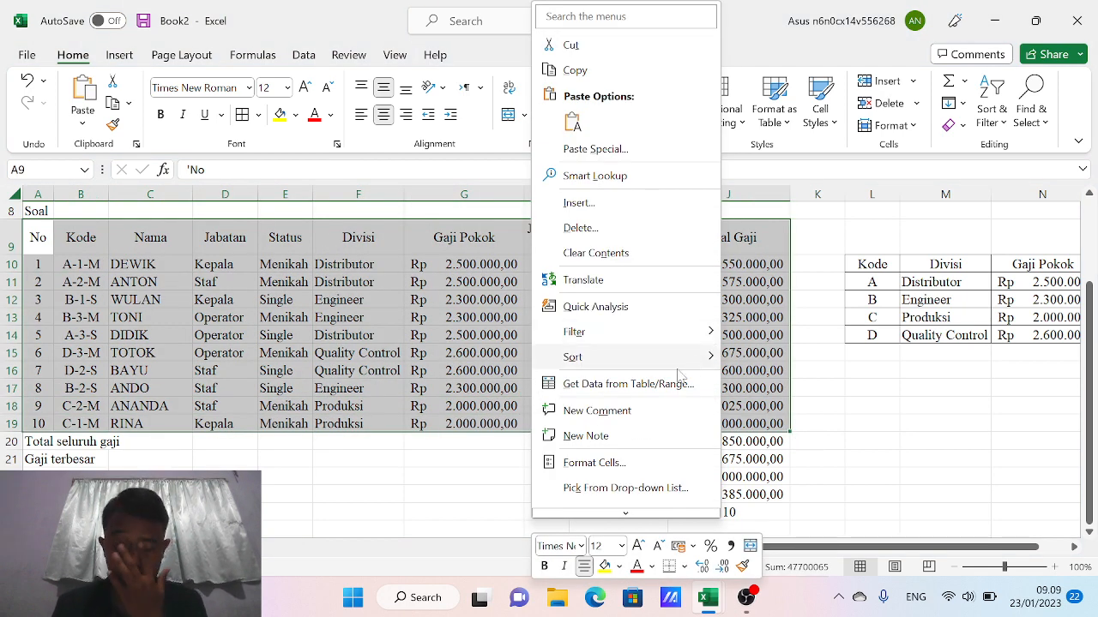
{"action": "left_click", "coordinate": [567, 464]}
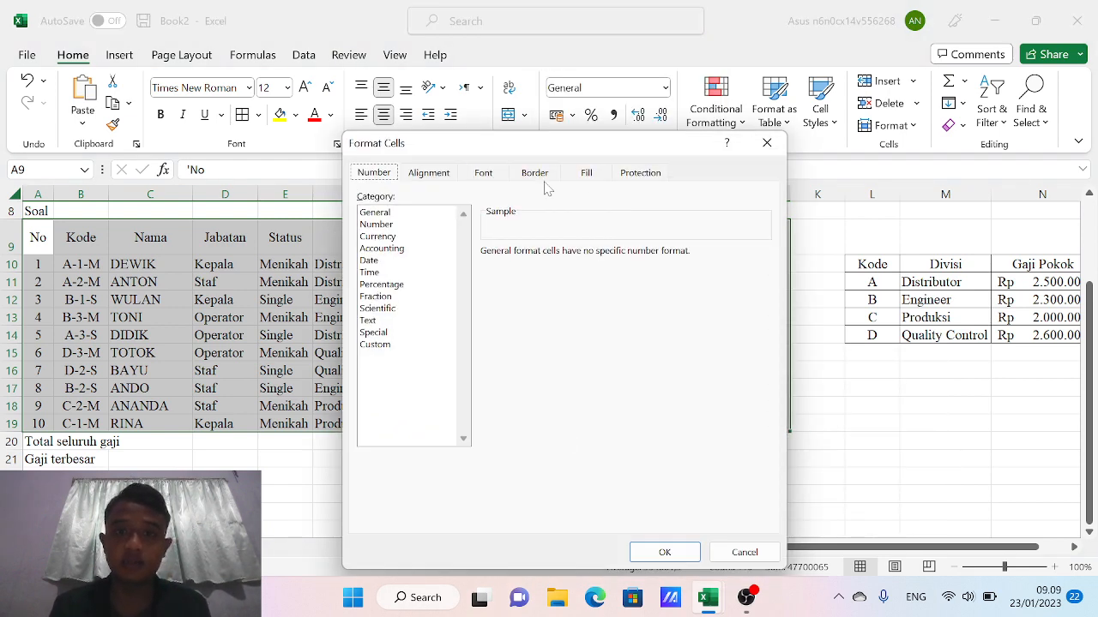
{"action": "left_click", "coordinate": [539, 178]}
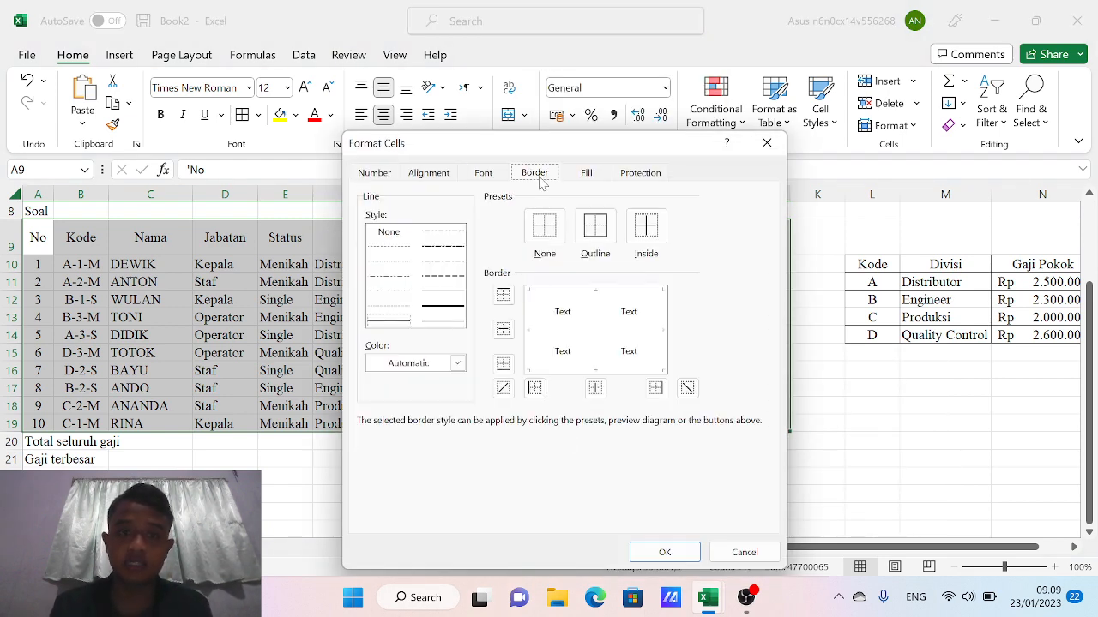
{"action": "left_click", "coordinate": [597, 227]}
{"action": "left_click", "coordinate": [660, 238]}
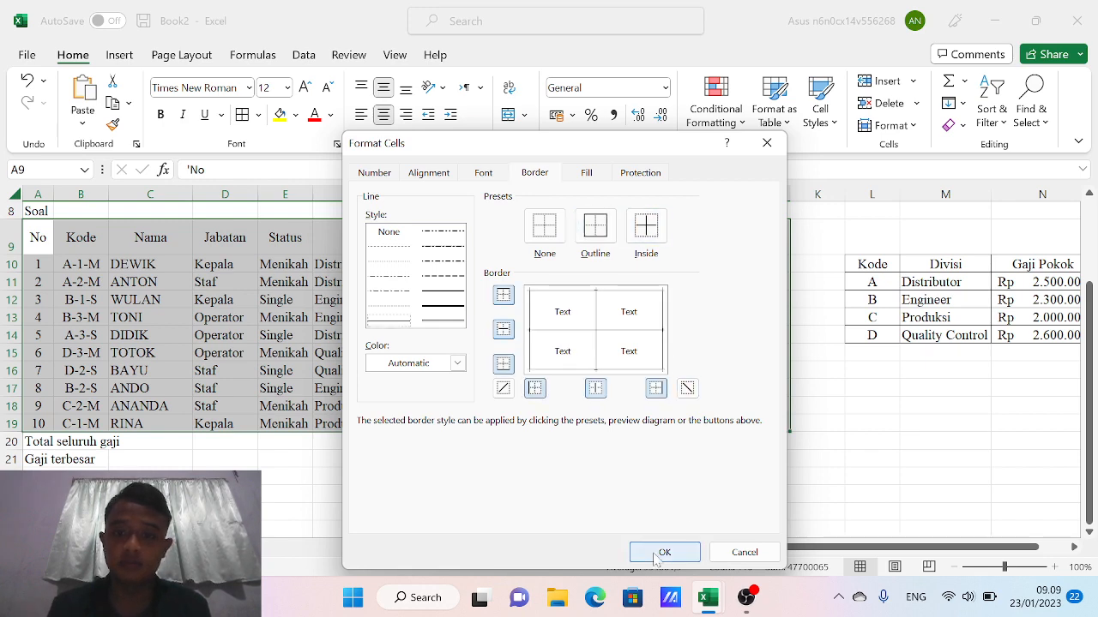
{"action": "left_click", "coordinate": [659, 554]}
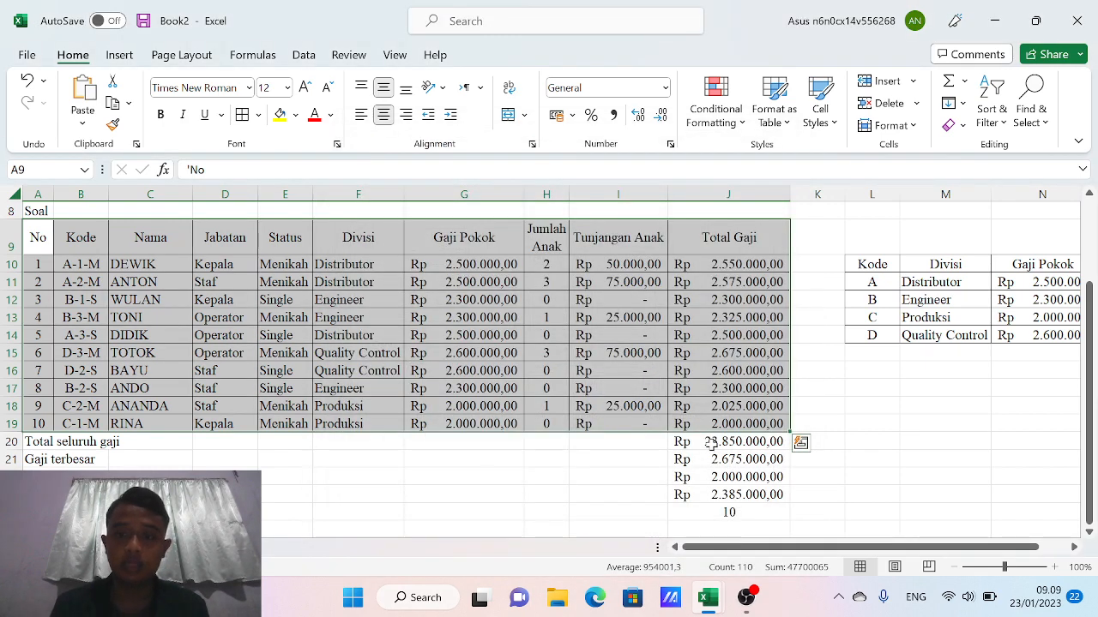
Apply All Borders to the summary values J20:J24
{"action": "left_click", "coordinate": [710, 440]}
{"action": "left_click_drag", "start_coordinate": [710, 441], "coordinate": [713, 514]}
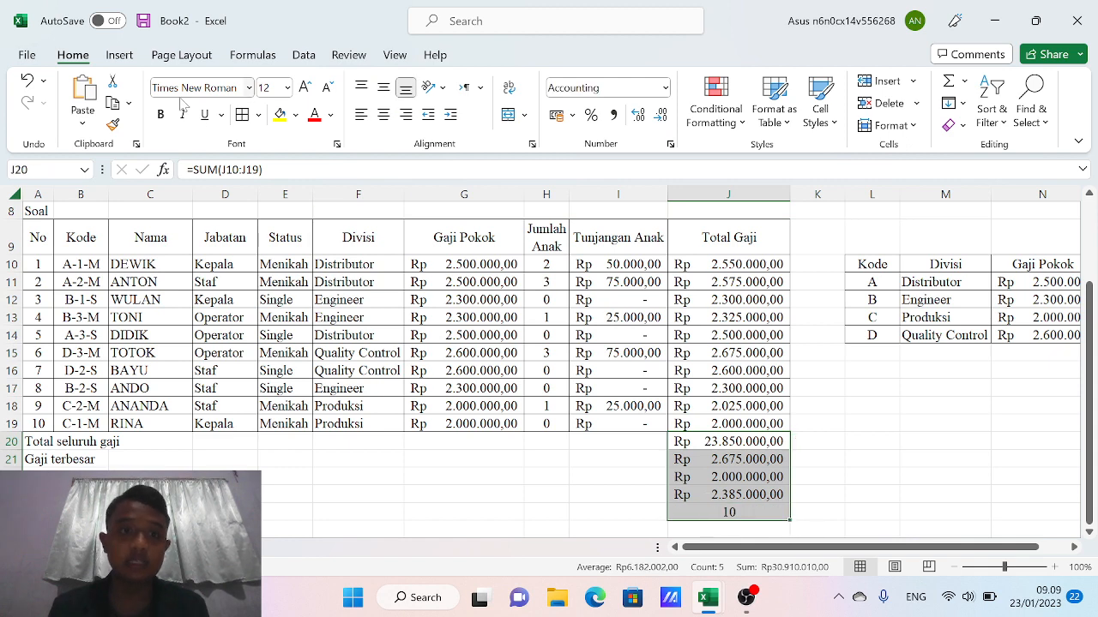
{"action": "left_click", "coordinate": [256, 118]}
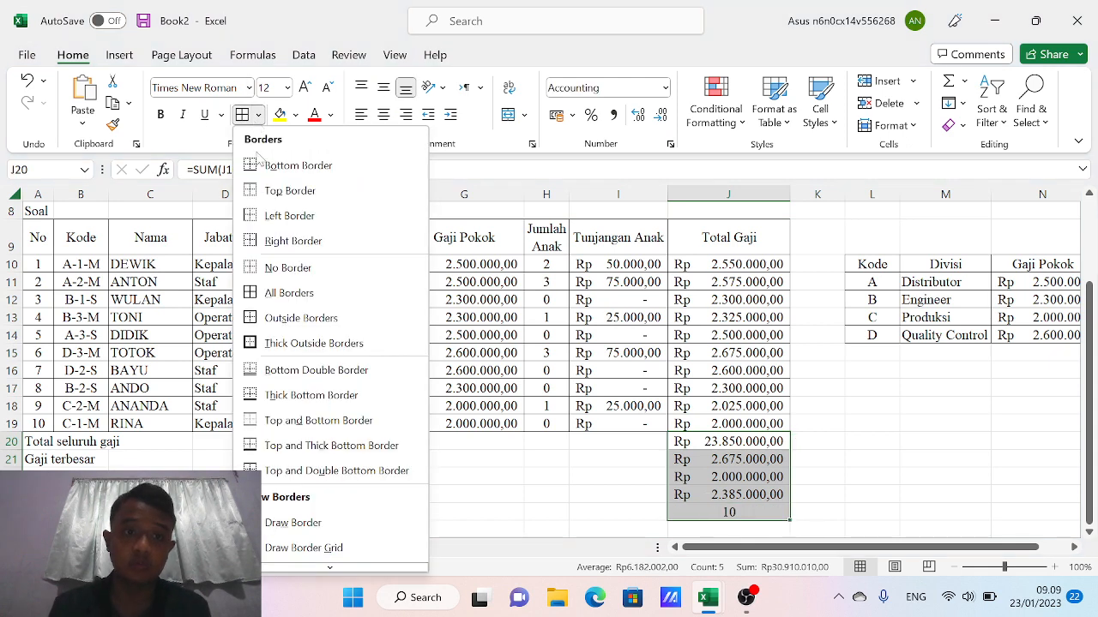
{"action": "left_click", "coordinate": [277, 302]}
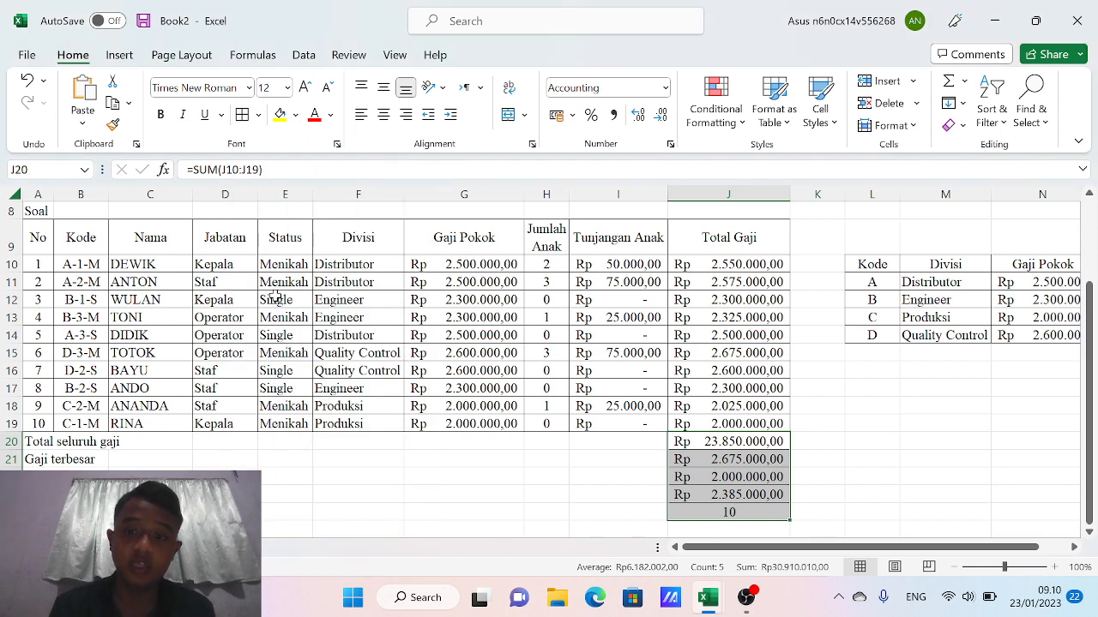
{"action": "left_click", "coordinate": [616, 493]}
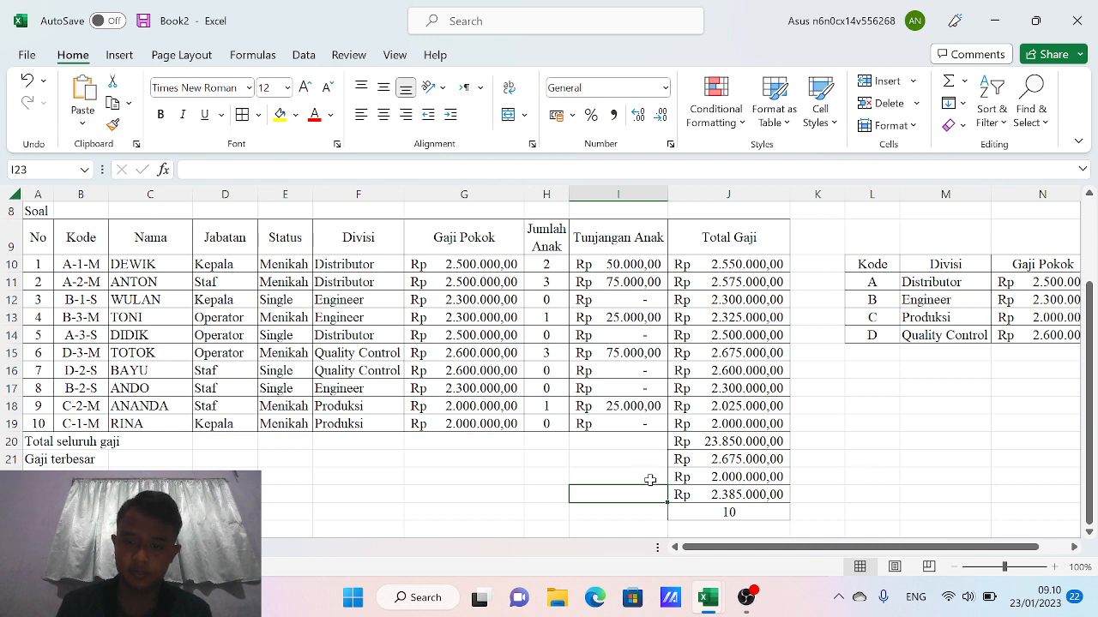
Give the summary label block an outline and inside horizontal borders via Format Cells
{"action": "left_click_drag", "start_coordinate": [34, 442], "coordinate": [606, 509]}
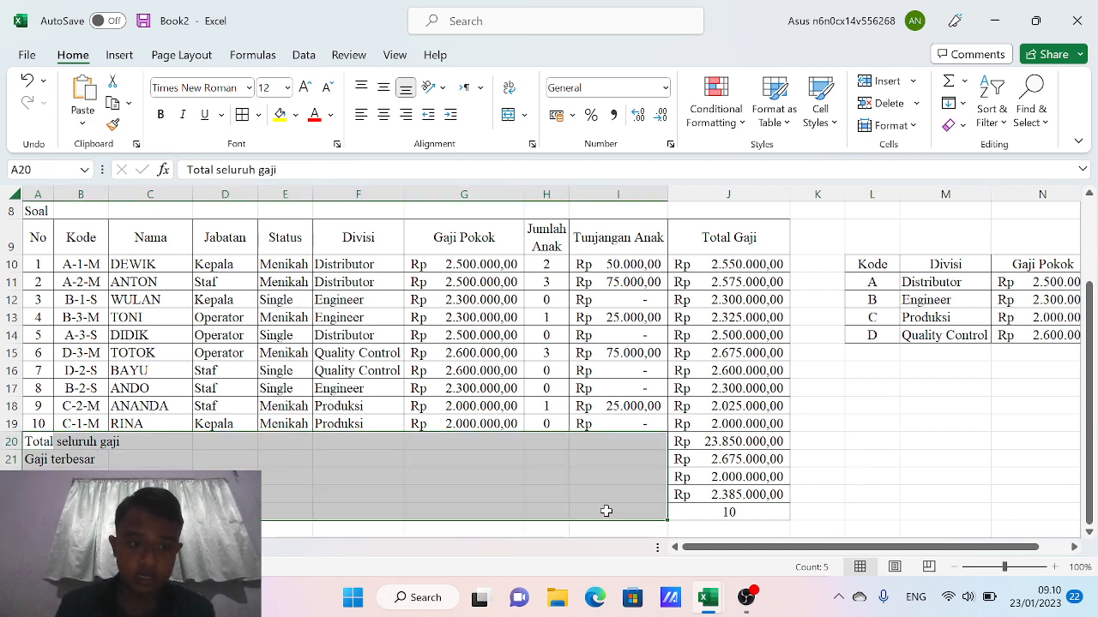
{"action": "left_click", "coordinate": [480, 462]}
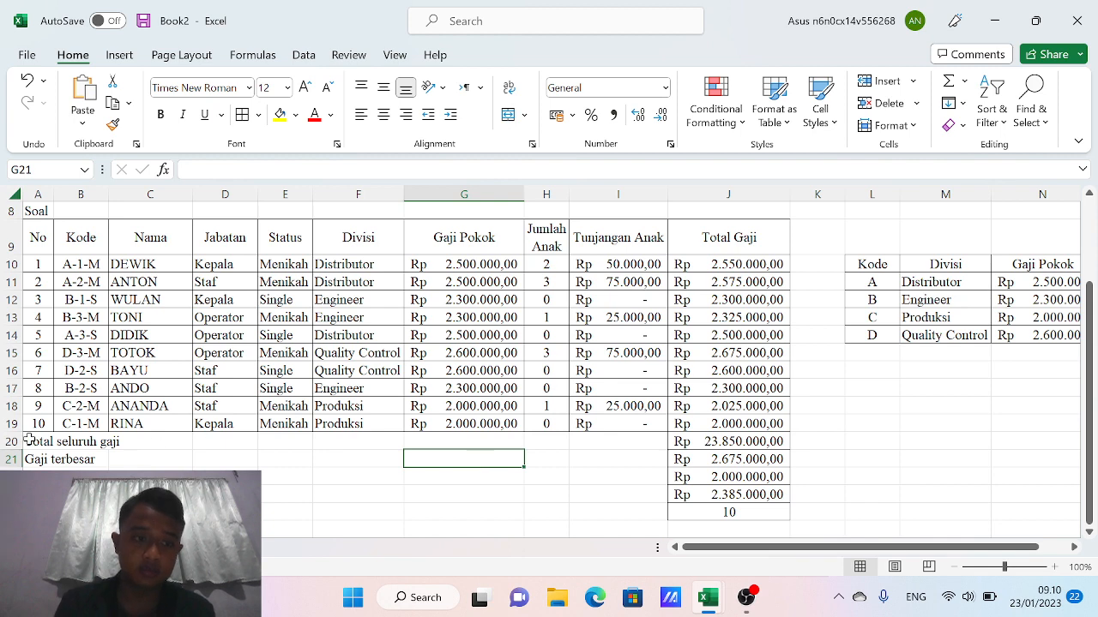
{"action": "left_click_drag", "start_coordinate": [28, 440], "coordinate": [662, 516]}
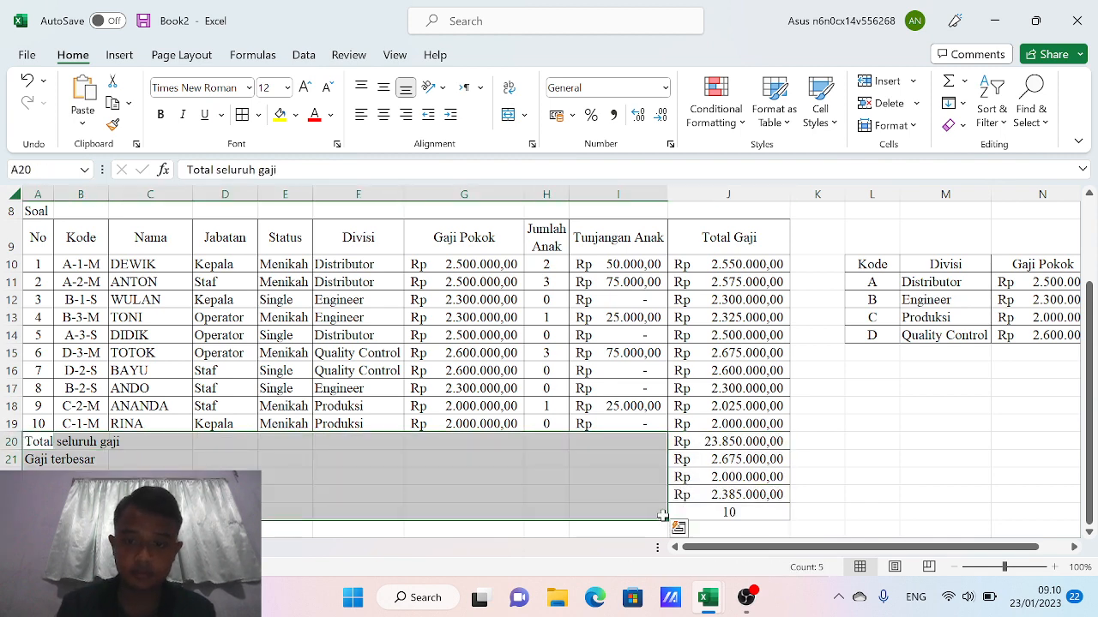
{"action": "left_click", "coordinate": [258, 116]}
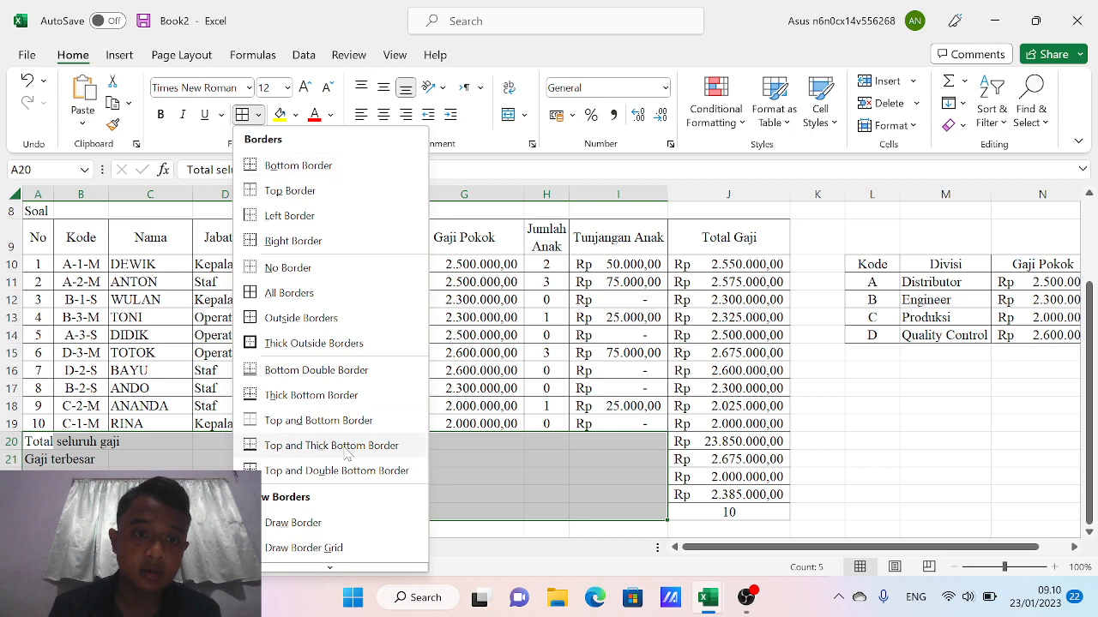
{"action": "left_click", "coordinate": [537, 483]}
{"action": "right_click", "coordinate": [539, 485]}
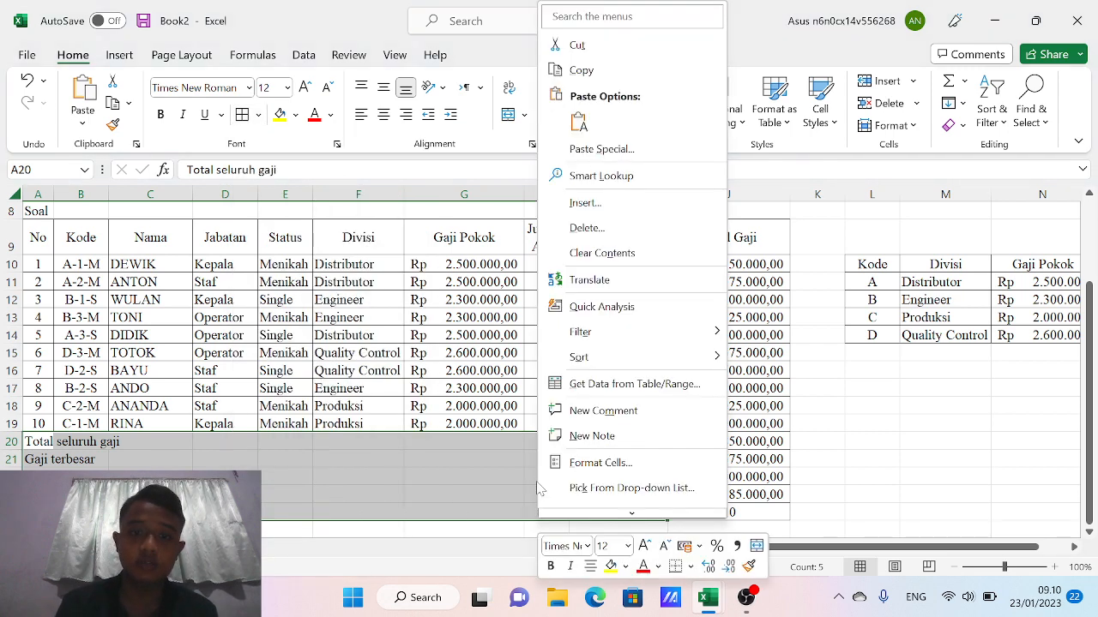
{"action": "left_click", "coordinate": [614, 465]}
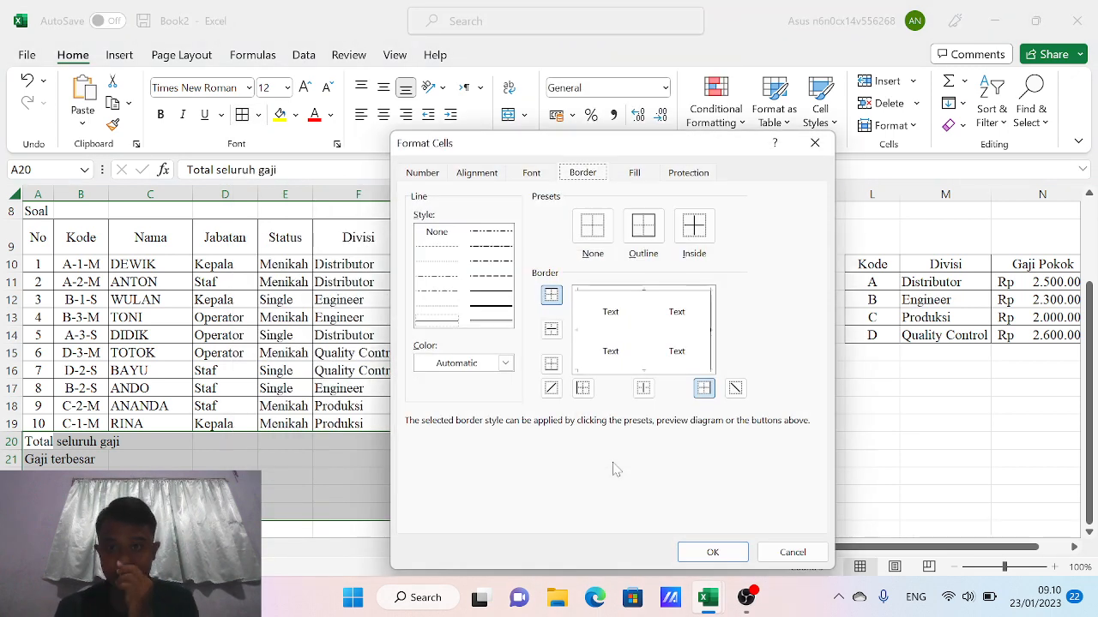
{"action": "left_click", "coordinate": [554, 329]}
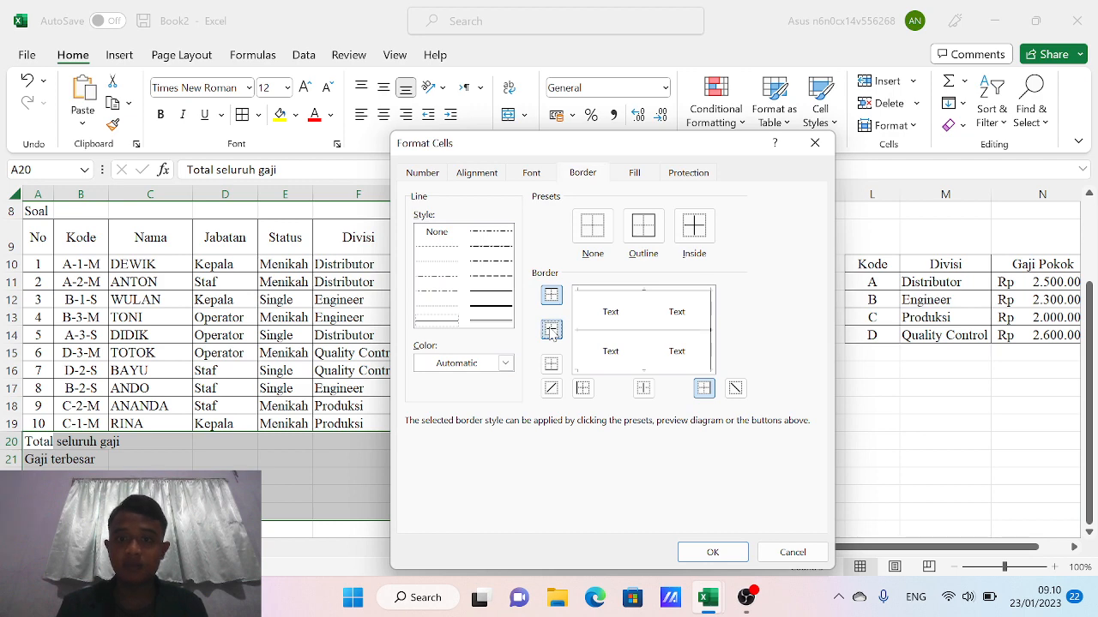
{"action": "left_click", "coordinate": [645, 236]}
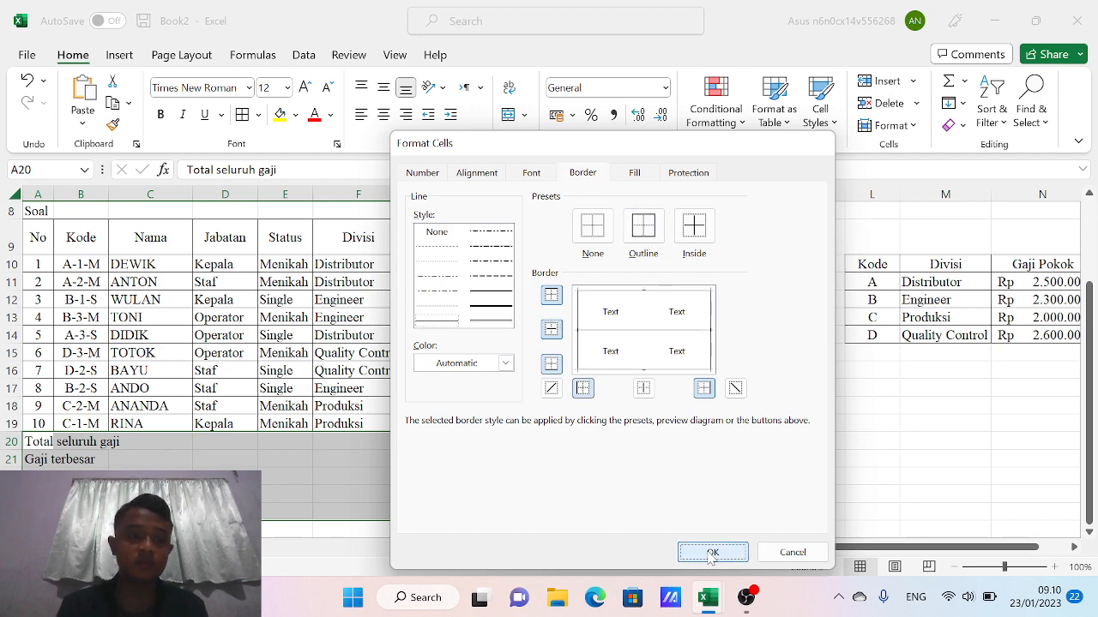
{"action": "left_click", "coordinate": [712, 552]}
{"action": "left_click", "coordinate": [476, 440]}
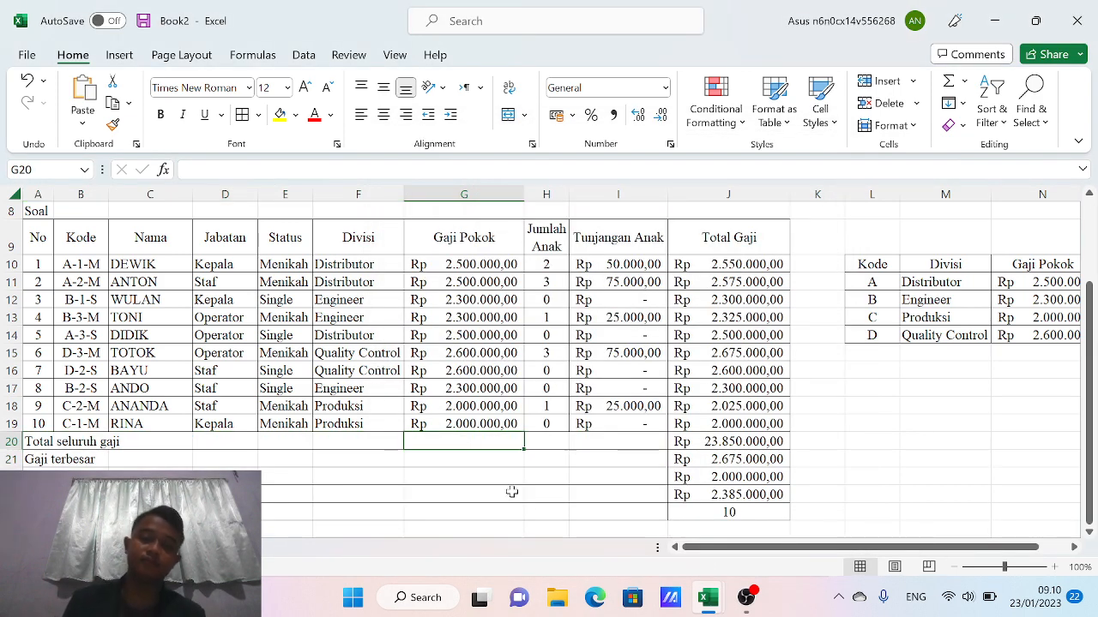
Merge and centre the row 1 exam title across A1:J1
{"action": "key", "text": "Left"}
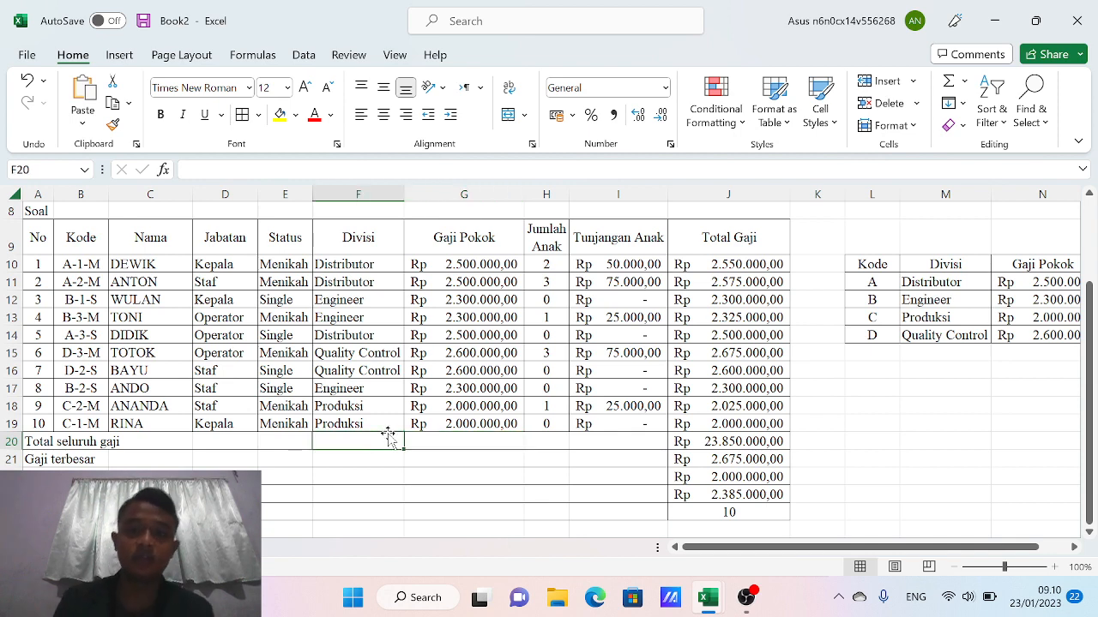
{"action": "key", "text": "Up"}
{"action": "key", "text": "ctrl+Up"}
{"action": "key", "text": "ctrl+Up"}
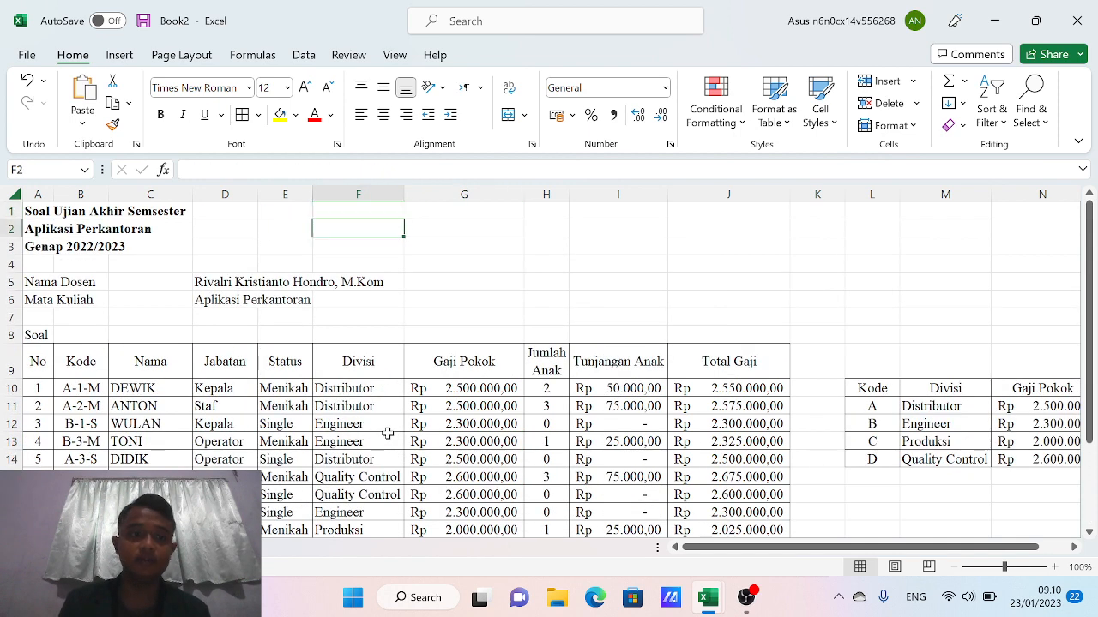
{"action": "key", "text": "Left"}
{"action": "key", "text": "Left"}
{"action": "key", "text": "Left"}
{"action": "key", "text": "Left"}
{"action": "key", "text": "Left"}
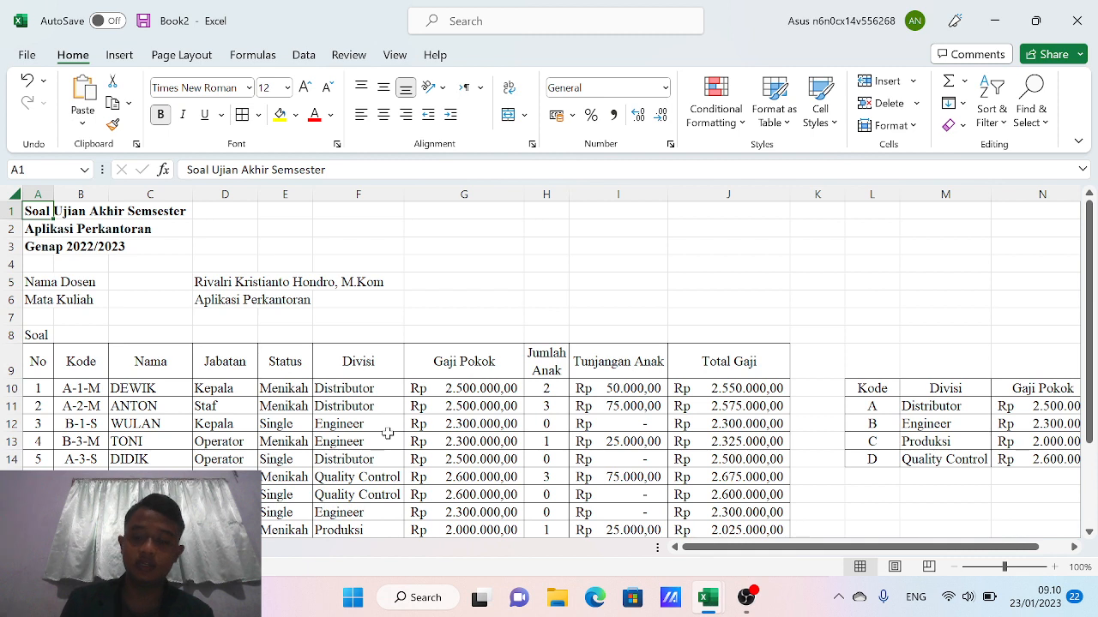
{"action": "key", "text": "shift+Right"}
{"action": "key", "text": "shift+Right"}
{"action": "key", "text": "shift+Right"}
{"action": "key", "text": "shift+Right"}
{"action": "key", "text": "shift+Right"}
{"action": "key", "text": "shift+Right"}
{"action": "key", "text": "shift+Right"}
{"action": "key", "text": "shift+Right"}
{"action": "key", "text": "shift+Right"}
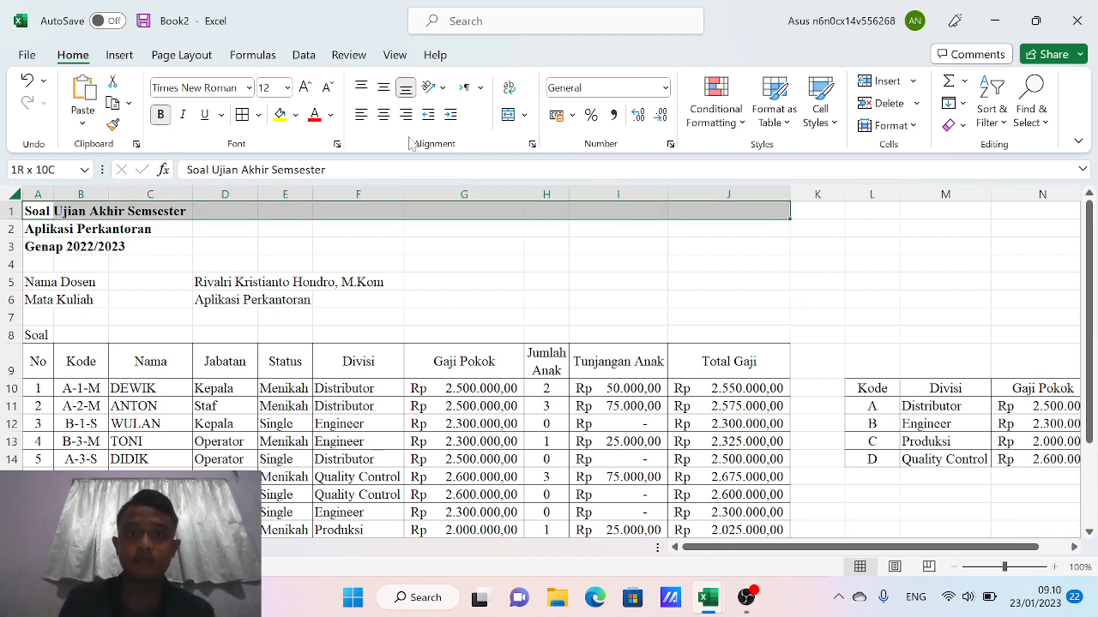
{"action": "left_click", "coordinate": [384, 115]}
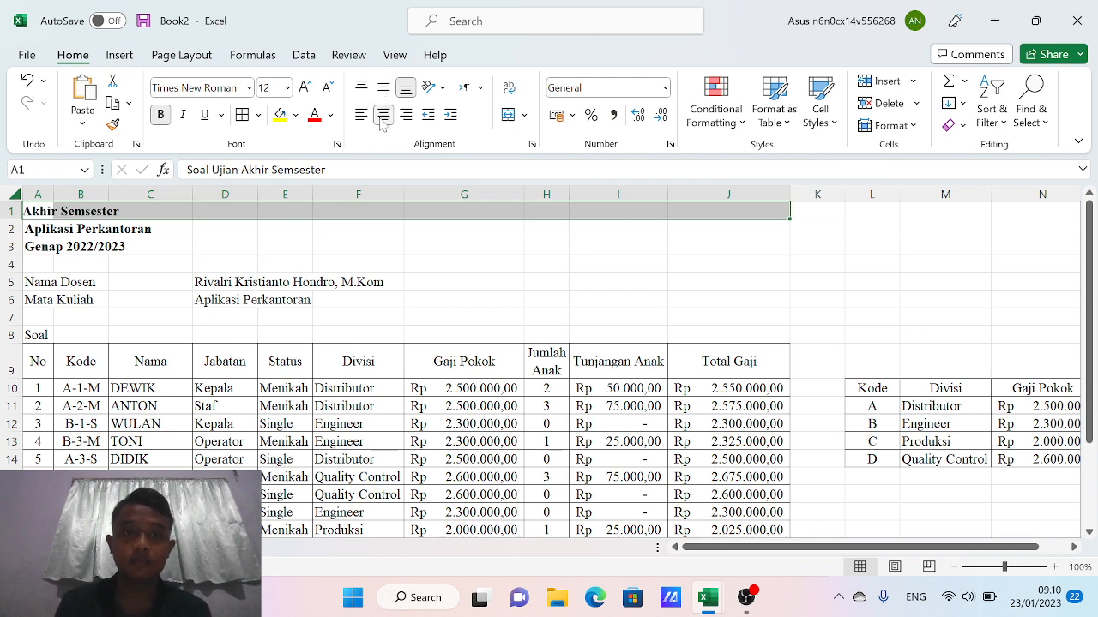
{"action": "left_click", "coordinate": [510, 116]}
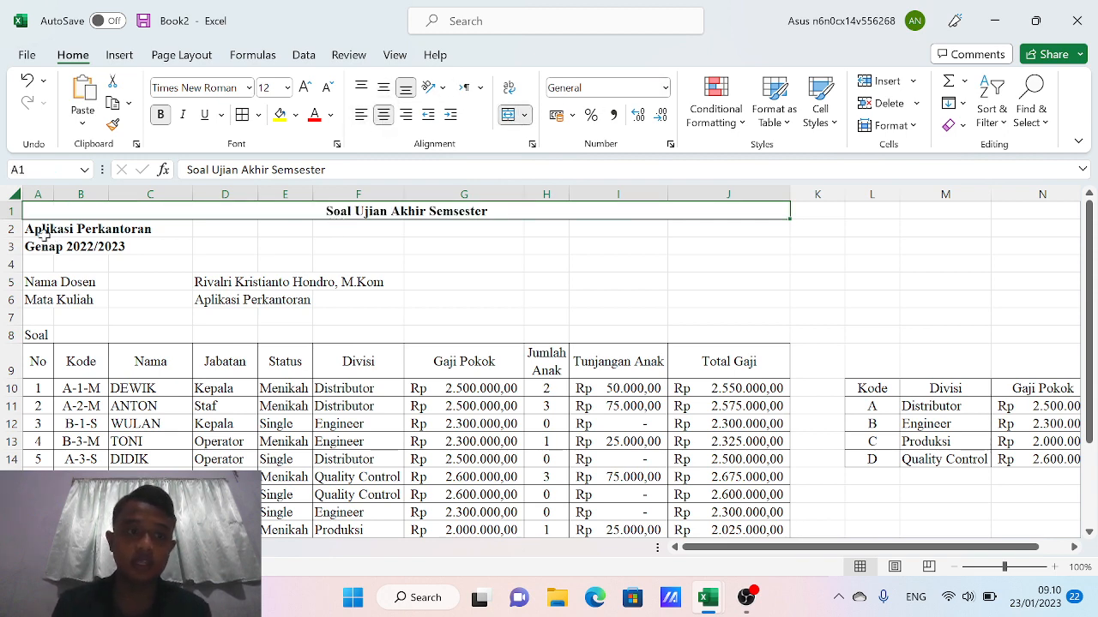
Merge and centre 'Aplikasi Perkantoran' and 'Genap 2022/2023' across rows 2 and 3, middle-aligned
{"action": "left_click_drag", "start_coordinate": [29, 228], "coordinate": [639, 230]}
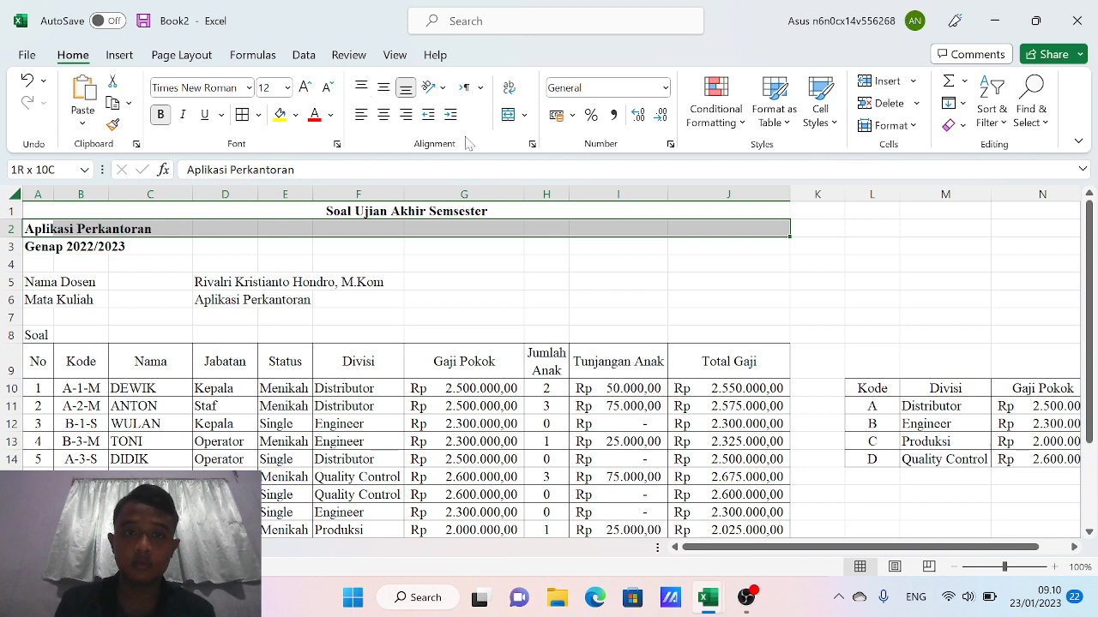
{"action": "left_click", "coordinate": [509, 114]}
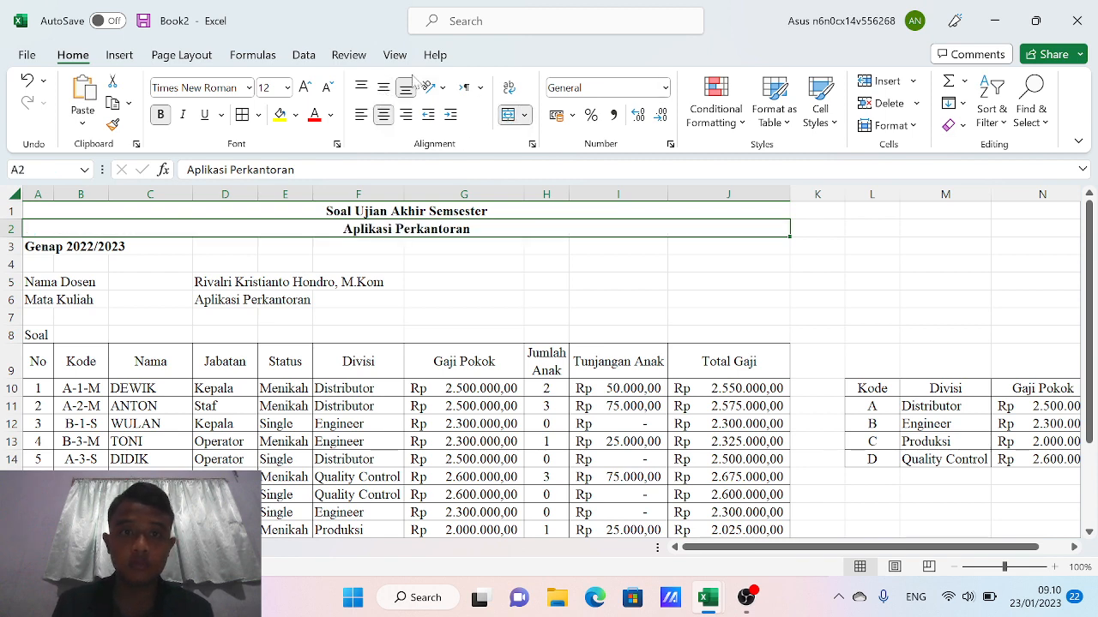
{"action": "left_click", "coordinate": [383, 88]}
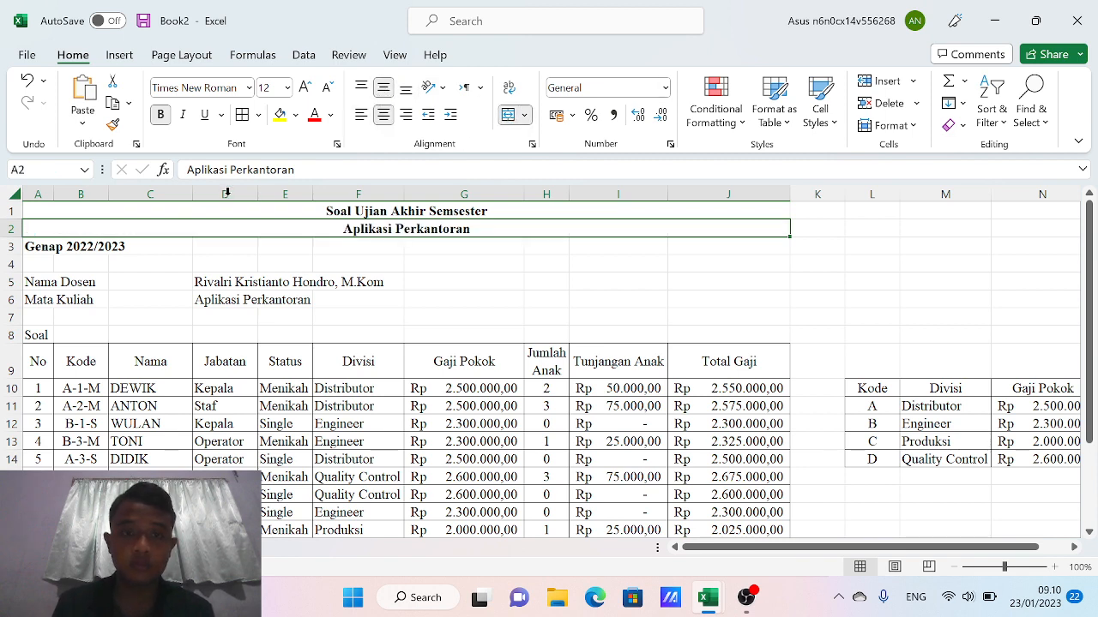
{"action": "left_click", "coordinate": [34, 248]}
{"action": "key", "text": "shift+Right"}
{"action": "key", "text": "shift+Right"}
{"action": "key", "text": "shift+Right"}
{"action": "key", "text": "shift+Right"}
{"action": "key", "text": "shift+Right"}
{"action": "key", "text": "shift+Right"}
{"action": "key", "text": "shift+Right"}
{"action": "key", "text": "shift+Right"}
{"action": "key", "text": "shift+Right"}
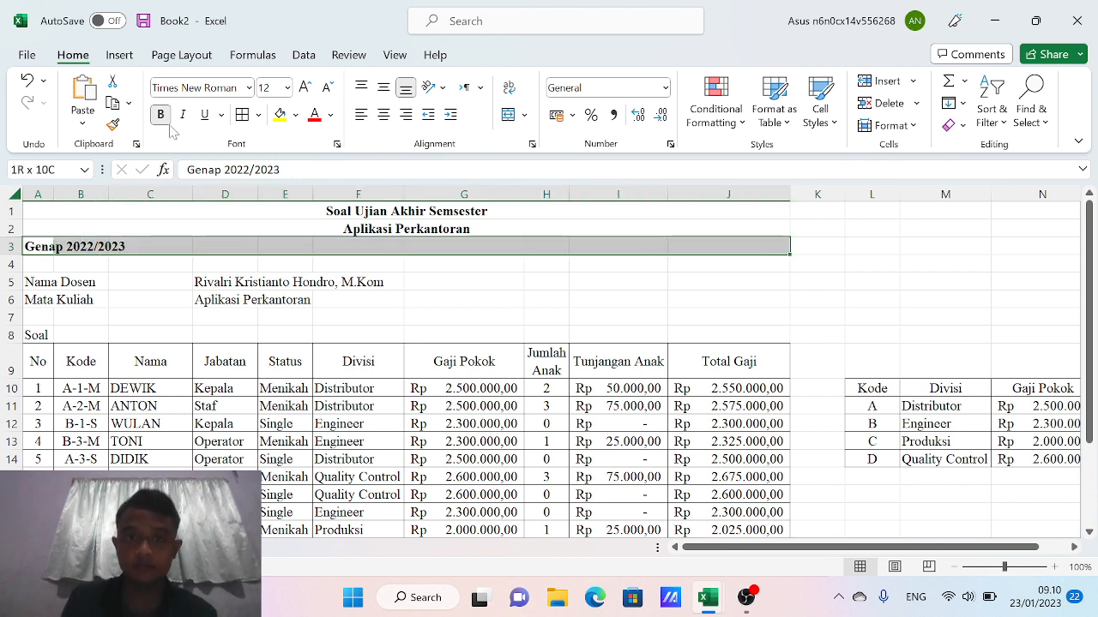
{"action": "left_click", "coordinate": [508, 115]}
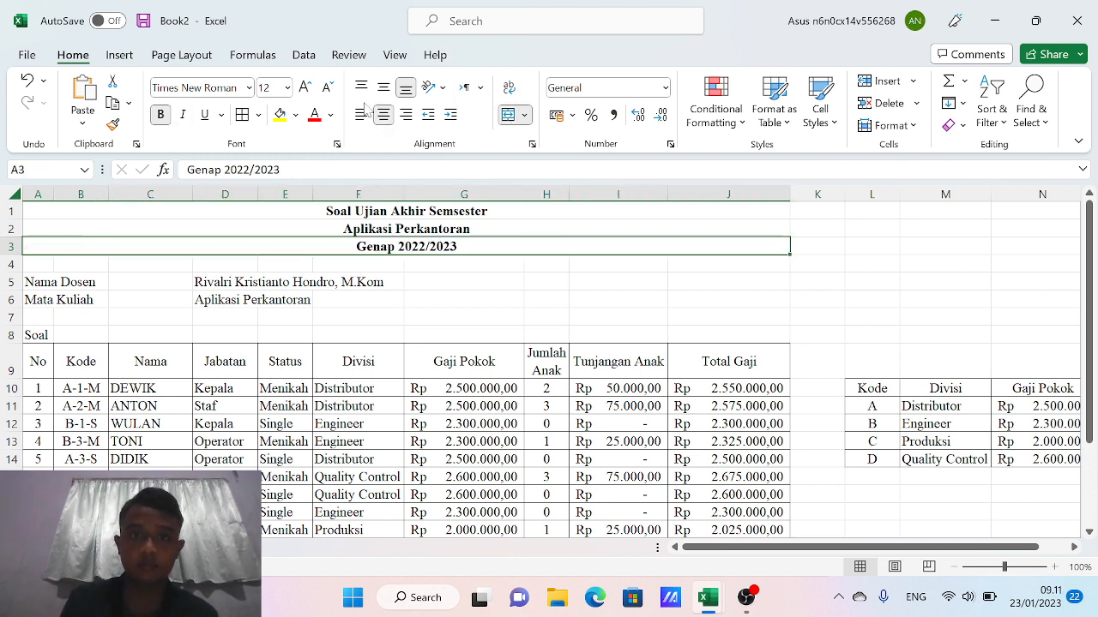
{"action": "left_click", "coordinate": [382, 88]}
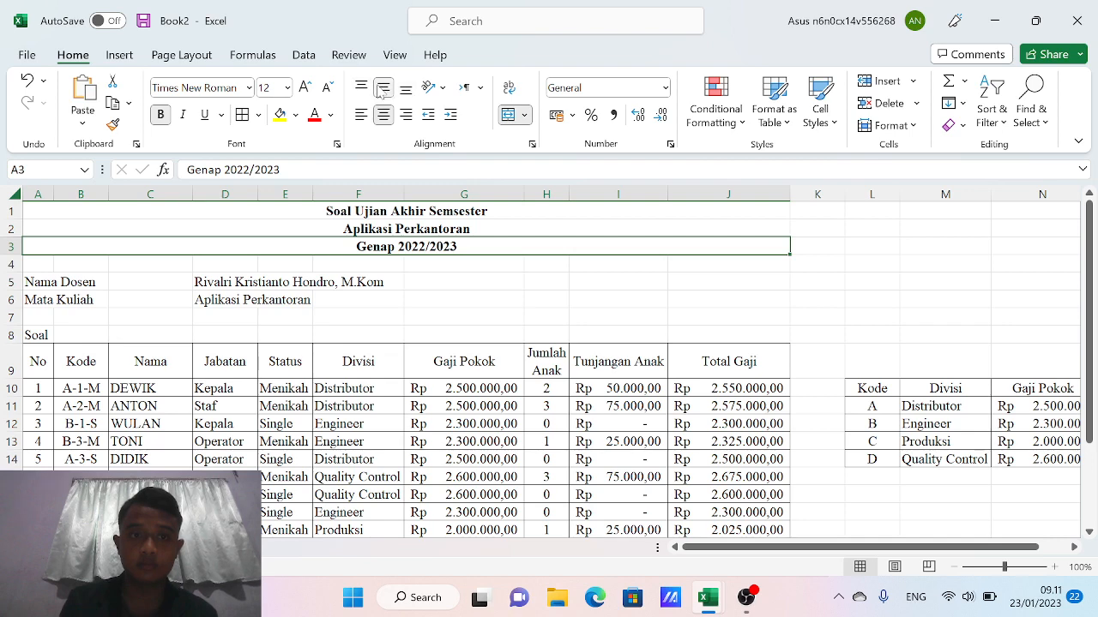
{"action": "left_click", "coordinate": [166, 286]}
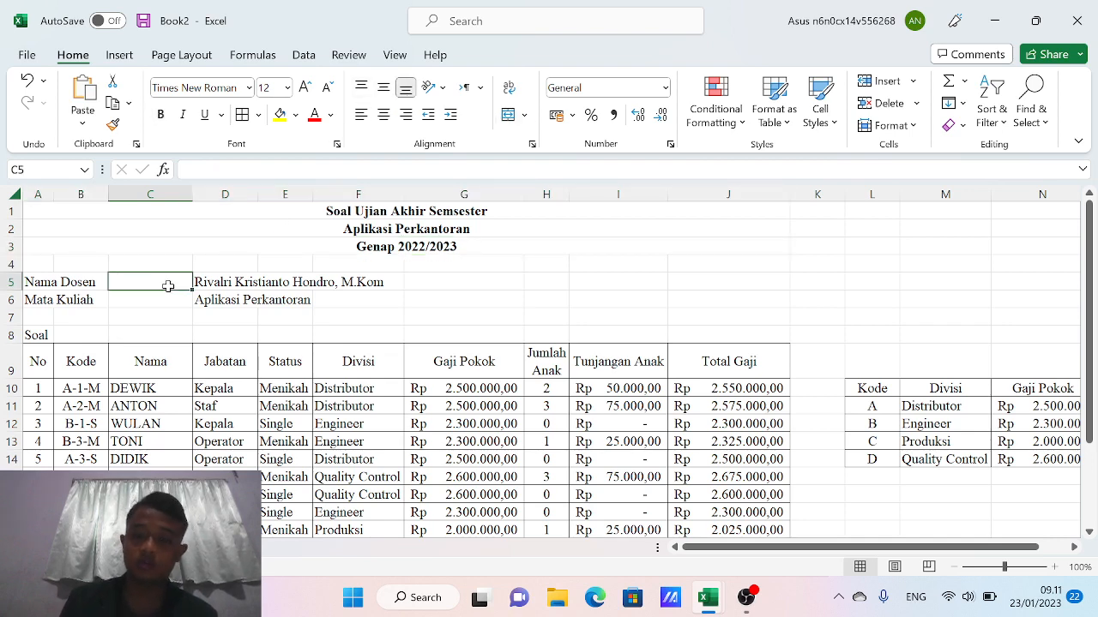
Prefix the lecturer name in D5 with ': '
{"action": "key", "text": "Right"}
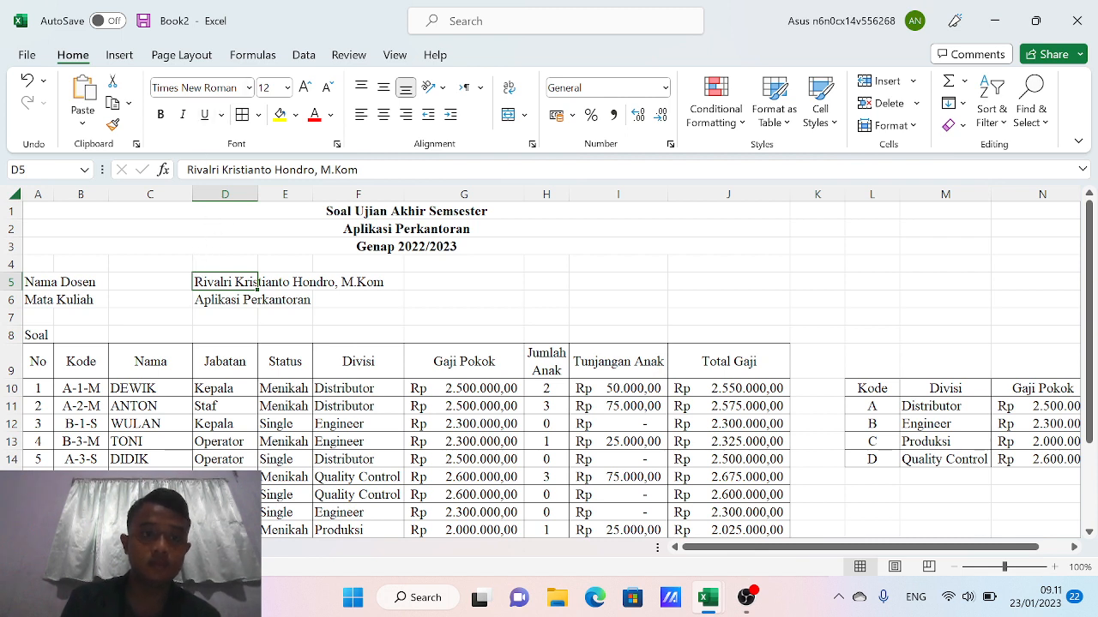
{"action": "key", "text": "F2"}
{"action": "key", "text": "Home"}
{"action": "type", "text": ":"}
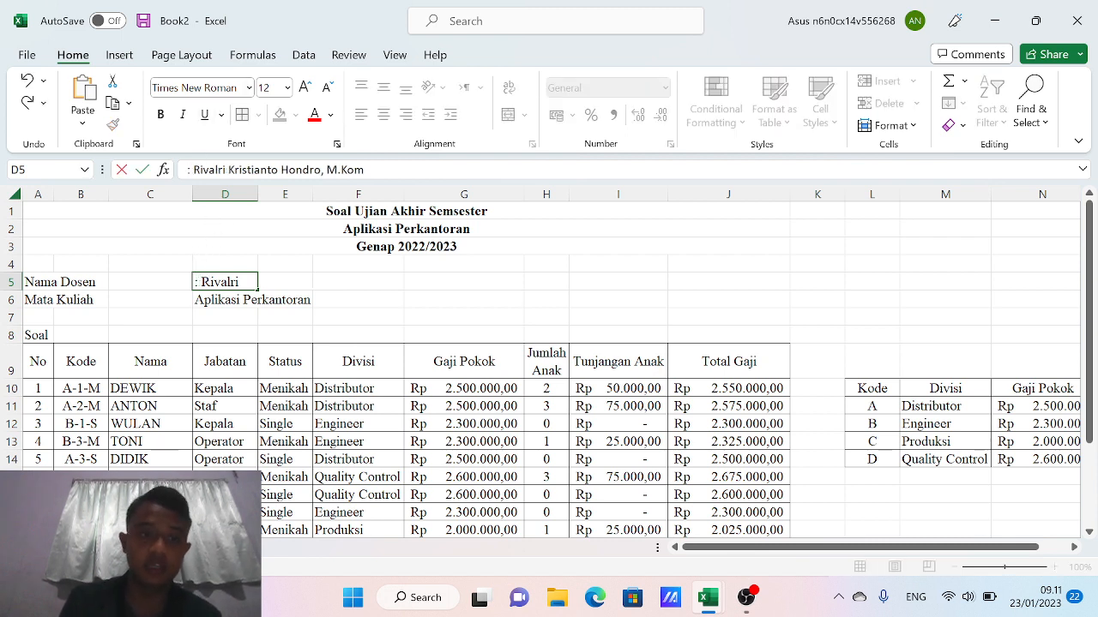
{"action": "key", "text": "End"}
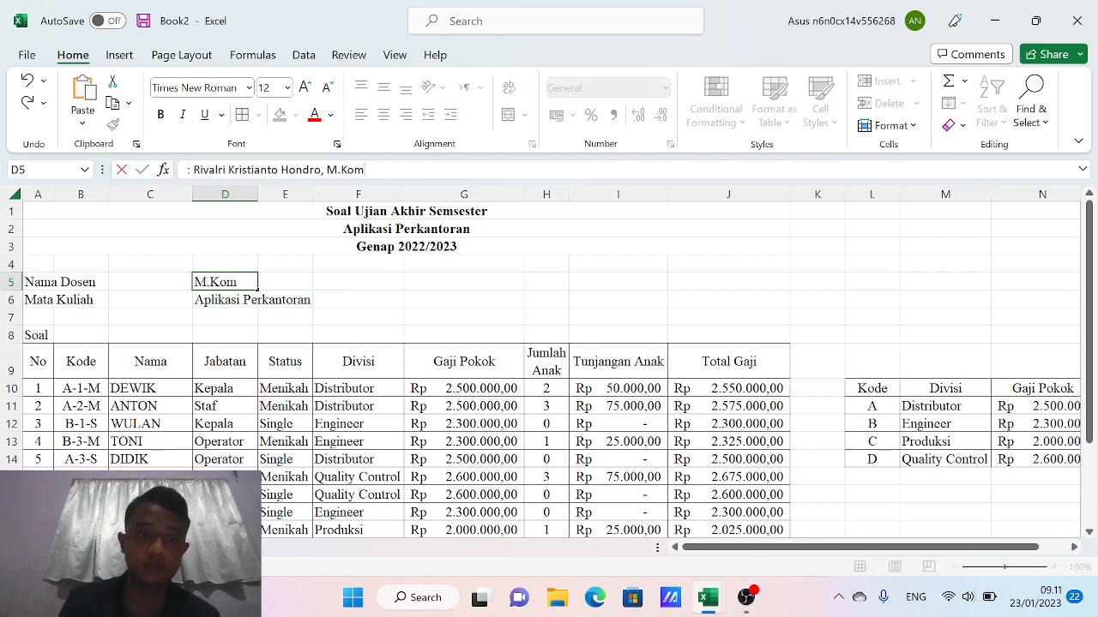
{"action": "left_click", "coordinate": [201, 300]}
Prefix the course name in D6 with a colon, then shift both entries into column C
{"action": "key", "text": "F2"}
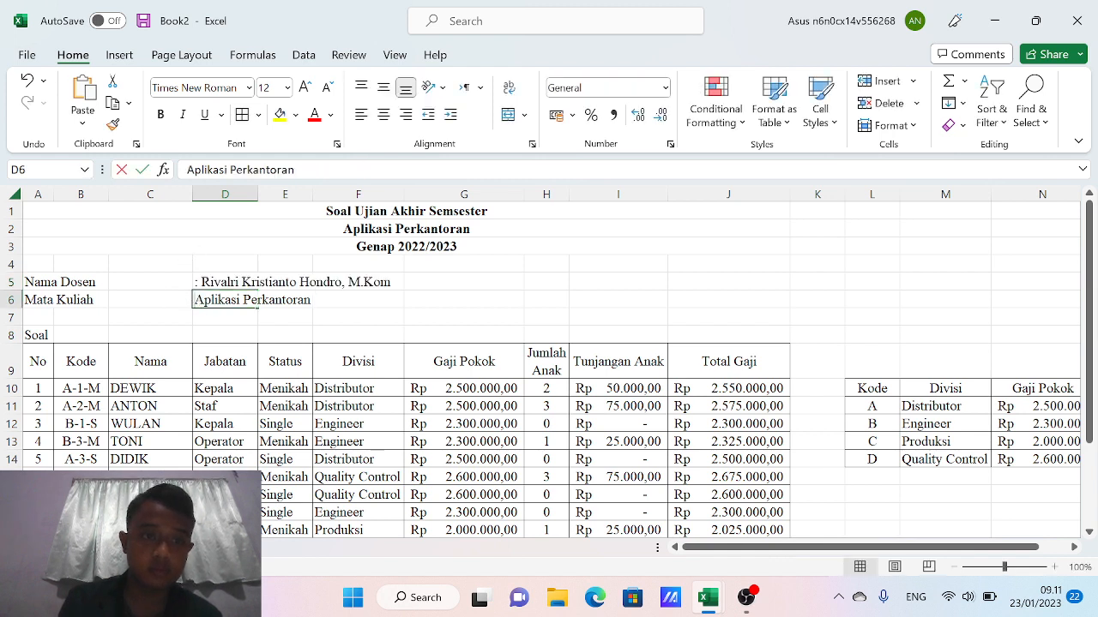
{"action": "type", "text": ":"}
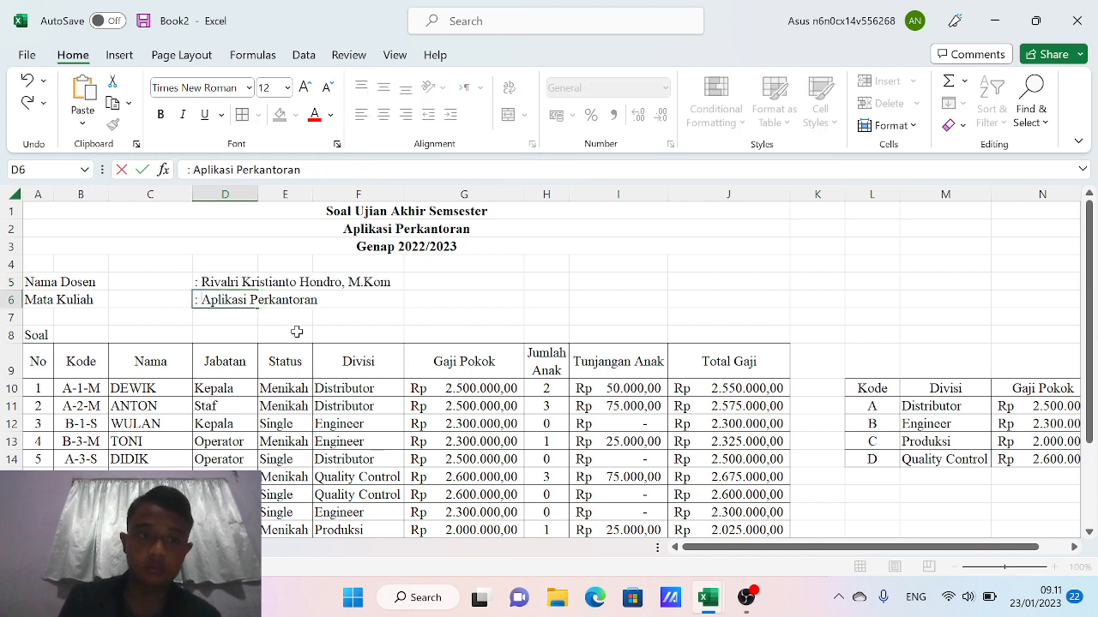
{"action": "left_click_drag", "start_coordinate": [224, 281], "coordinate": [133, 277]}
{"action": "left_click", "coordinate": [339, 292]}
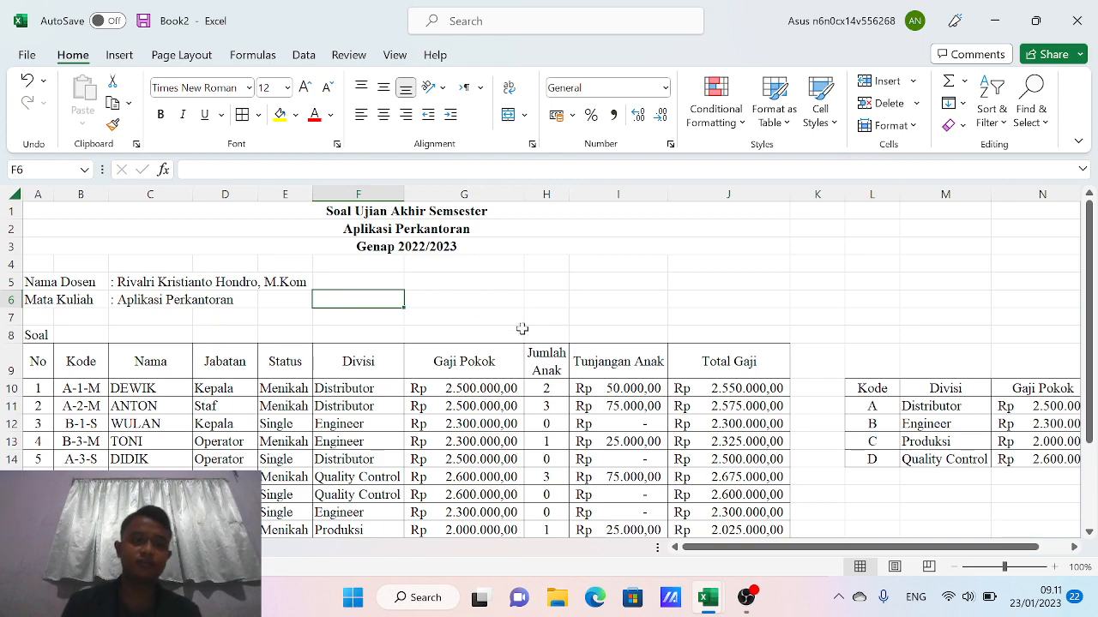
{"action": "left_click", "coordinate": [317, 393]}
{"action": "key", "text": "Down"}
{"action": "key", "text": "Down"}
{"action": "key", "text": "Down"}
{"action": "key", "text": "Down"}
{"action": "key", "text": "Down"}
{"action": "key", "text": "Down"}
{"action": "key", "text": "Down"}
{"action": "key", "text": "Down"}
{"action": "key", "text": "Down"}
{"action": "key", "text": "Down"}
{"action": "key", "text": "Down"}
{"action": "key", "text": "Down"}
{"action": "key", "text": "Down"}
{"action": "key", "text": "Down"}
{"action": "key", "text": "Down"}
{"action": "key", "text": "Down"}
{"action": "key", "text": "Down"}
{"action": "key", "text": "Down"}
{"action": "key", "text": "Down"}
{"action": "key", "text": "Down"}
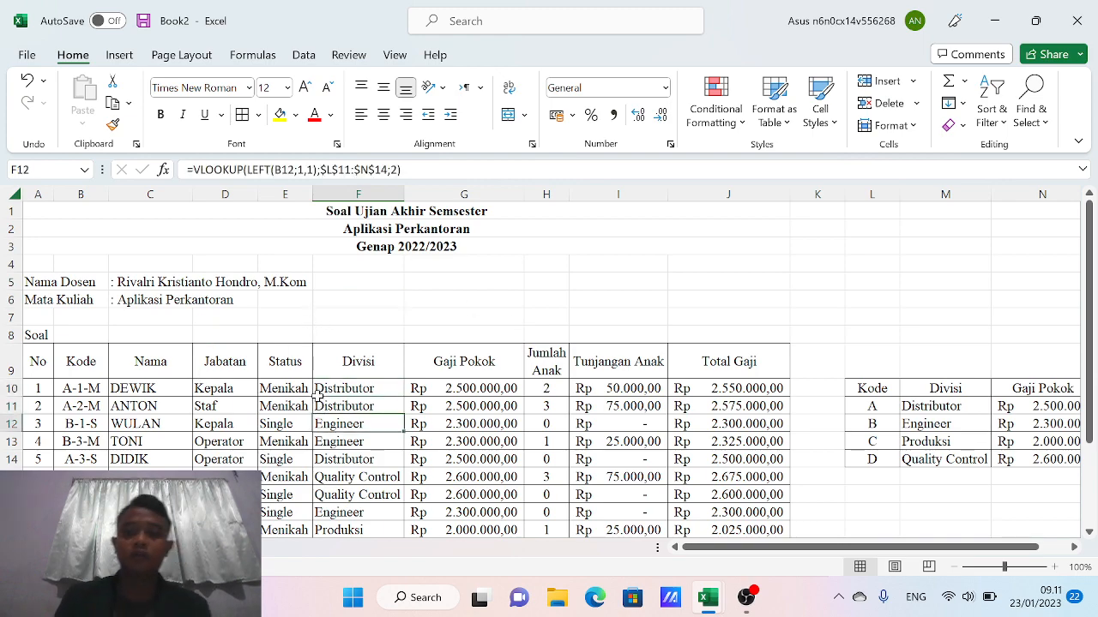
{"action": "key", "text": "Down"}
{"action": "key", "text": "Down"}
{"action": "key", "text": "Down"}
{"action": "key", "text": "Down"}
{"action": "key", "text": "Up"}
{"action": "key", "text": "Up"}
{"action": "key", "text": "Up"}
{"action": "key", "text": "Up"}
{"action": "key", "text": "Up"}
{"action": "key", "text": "Up"}
{"action": "key", "text": "Up"}
{"action": "key", "text": "Up"}
{"action": "key", "text": "Up"}
{"action": "key", "text": "Up"}
{"action": "key", "text": "Up"}
{"action": "key", "text": "Up"}
{"action": "key", "text": "Up"}
{"action": "key", "text": "Up"}
{"action": "key", "text": "Up"}
{"action": "key", "text": "Up"}
{"action": "key", "text": "Up"}
{"action": "key", "text": "Up"}
{"action": "key", "text": "Up"}
{"action": "key", "text": "Up"}
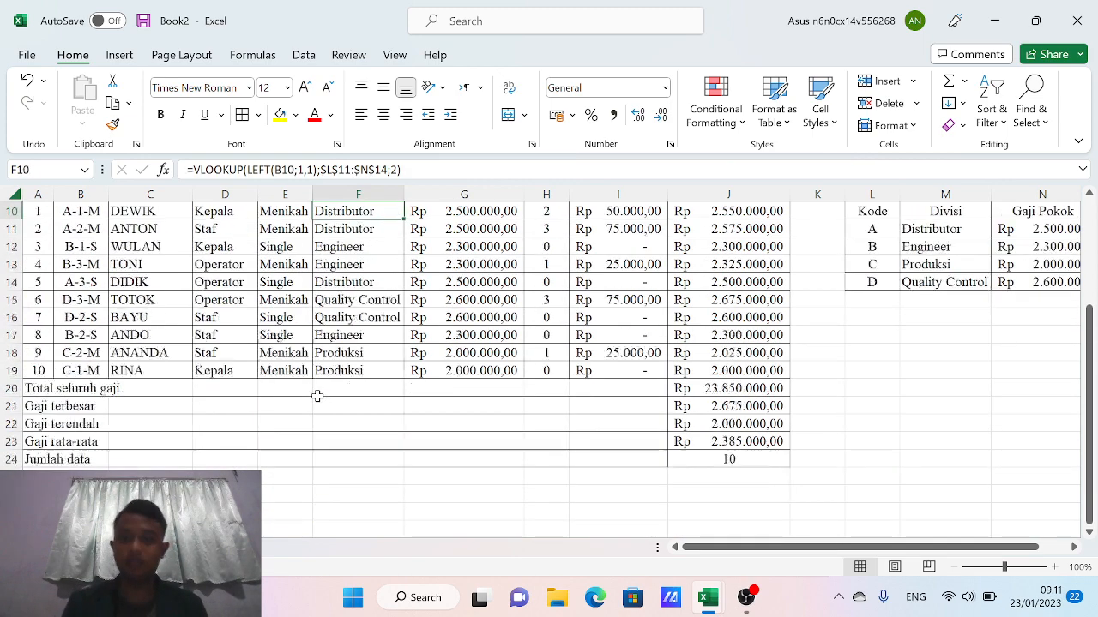
{"action": "key", "text": "Up"}
{"action": "key", "text": "Up"}
{"action": "key", "text": "Up"}
{"action": "key", "text": "Up"}
{"action": "key", "text": "Up"}
{"action": "key", "text": "Up"}
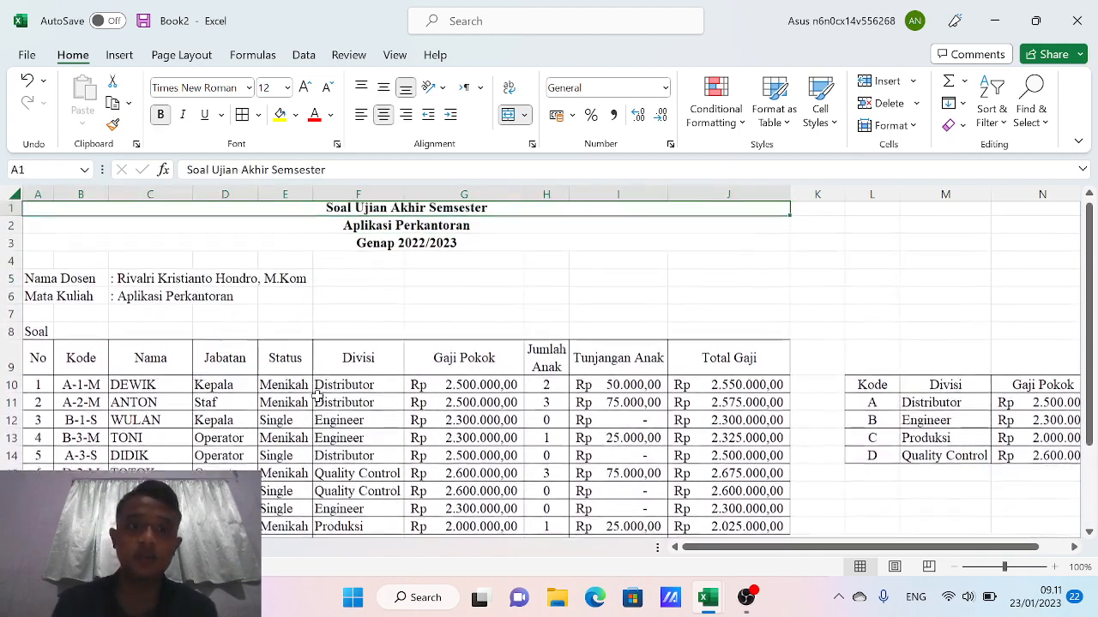
{"action": "key", "text": "Down"}
{"action": "key", "text": "Down"}
{"action": "key", "text": "Down"}
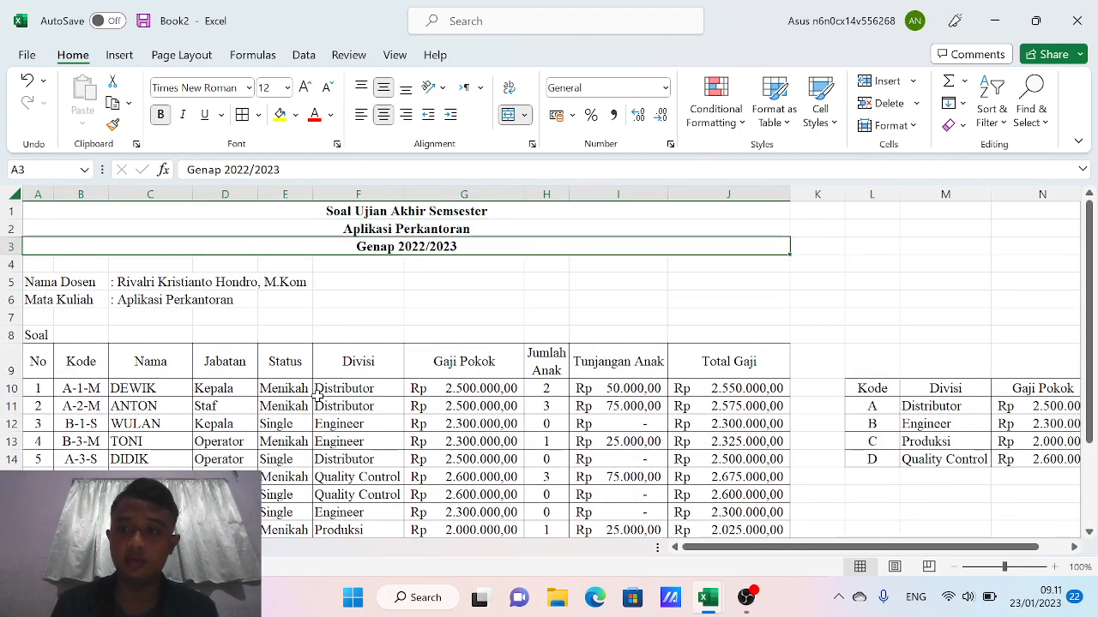